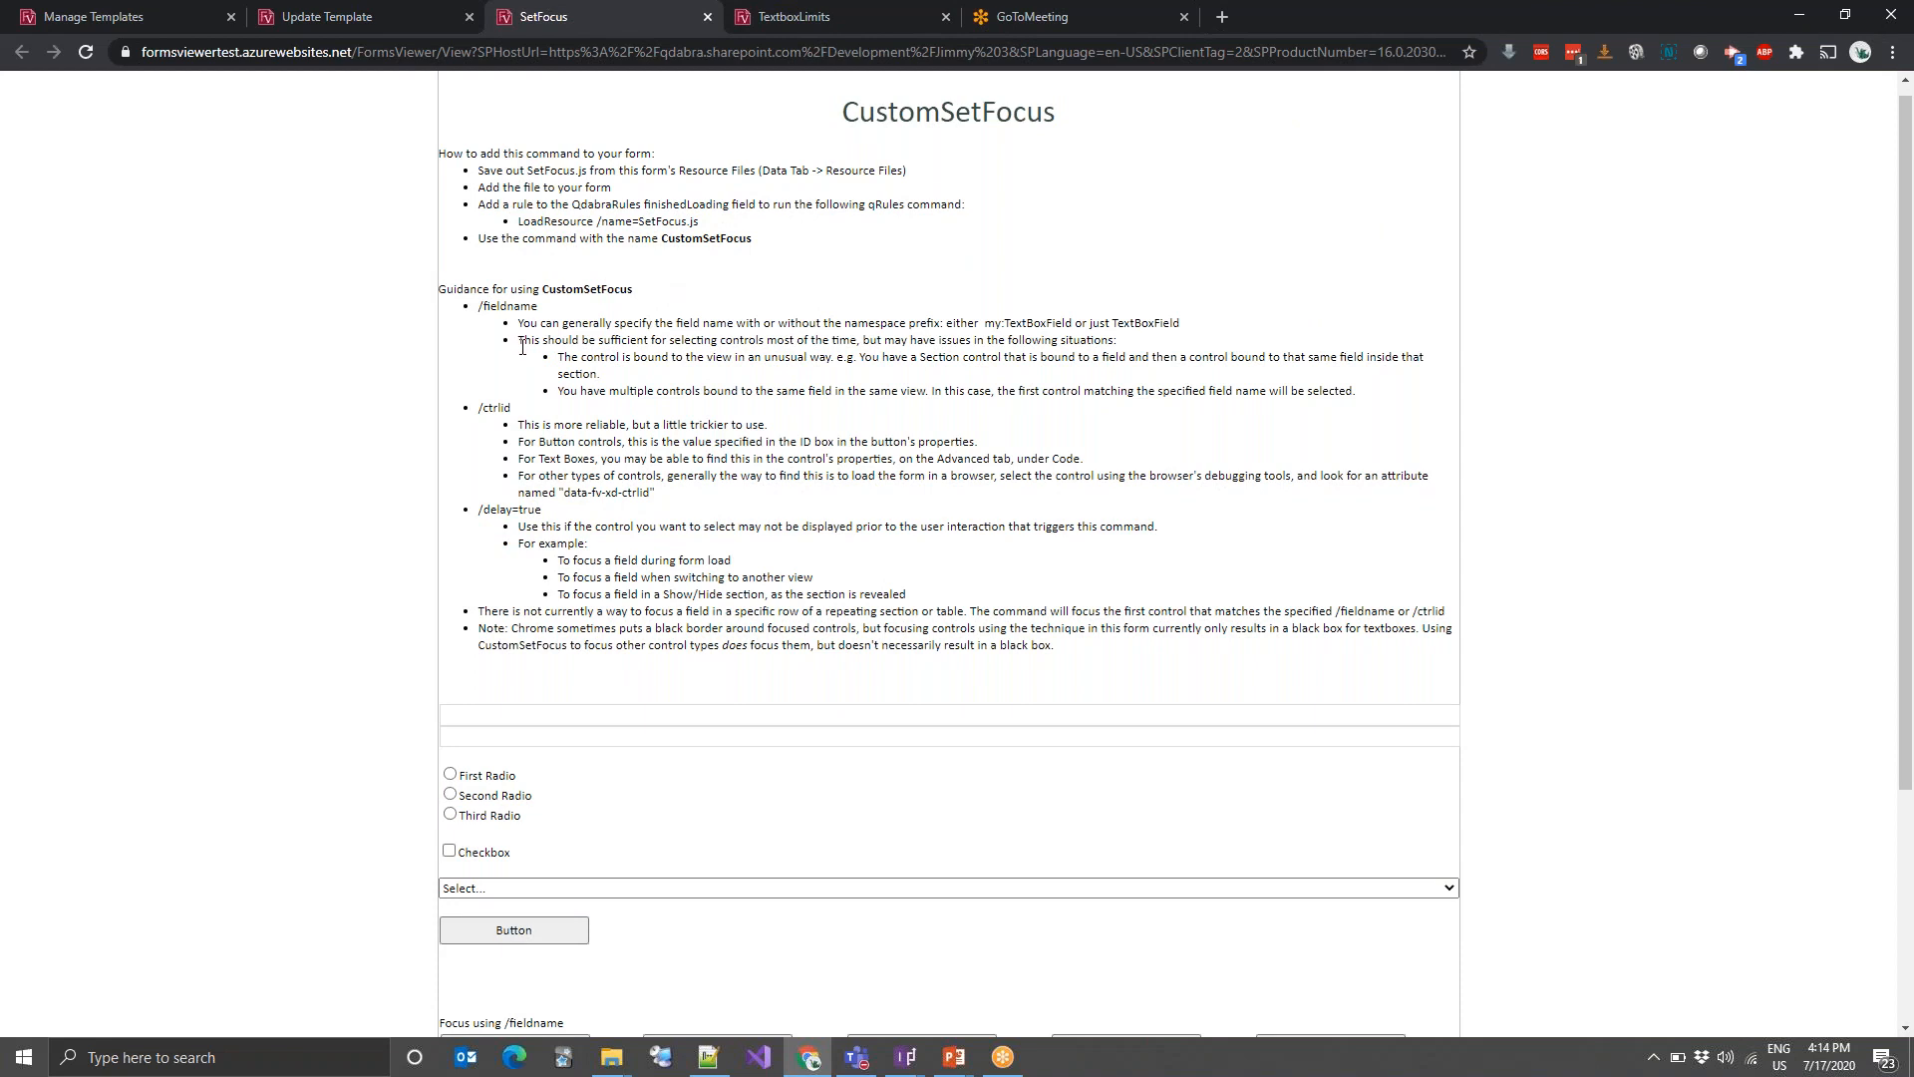
Step: Scroll the CustomSetFocus sample form to read the /fieldname, /ctrlid and /delay=true guidance
{"action": "scroll", "coordinate": [521, 345], "scroll_direction": "down", "scroll_amount": 3}
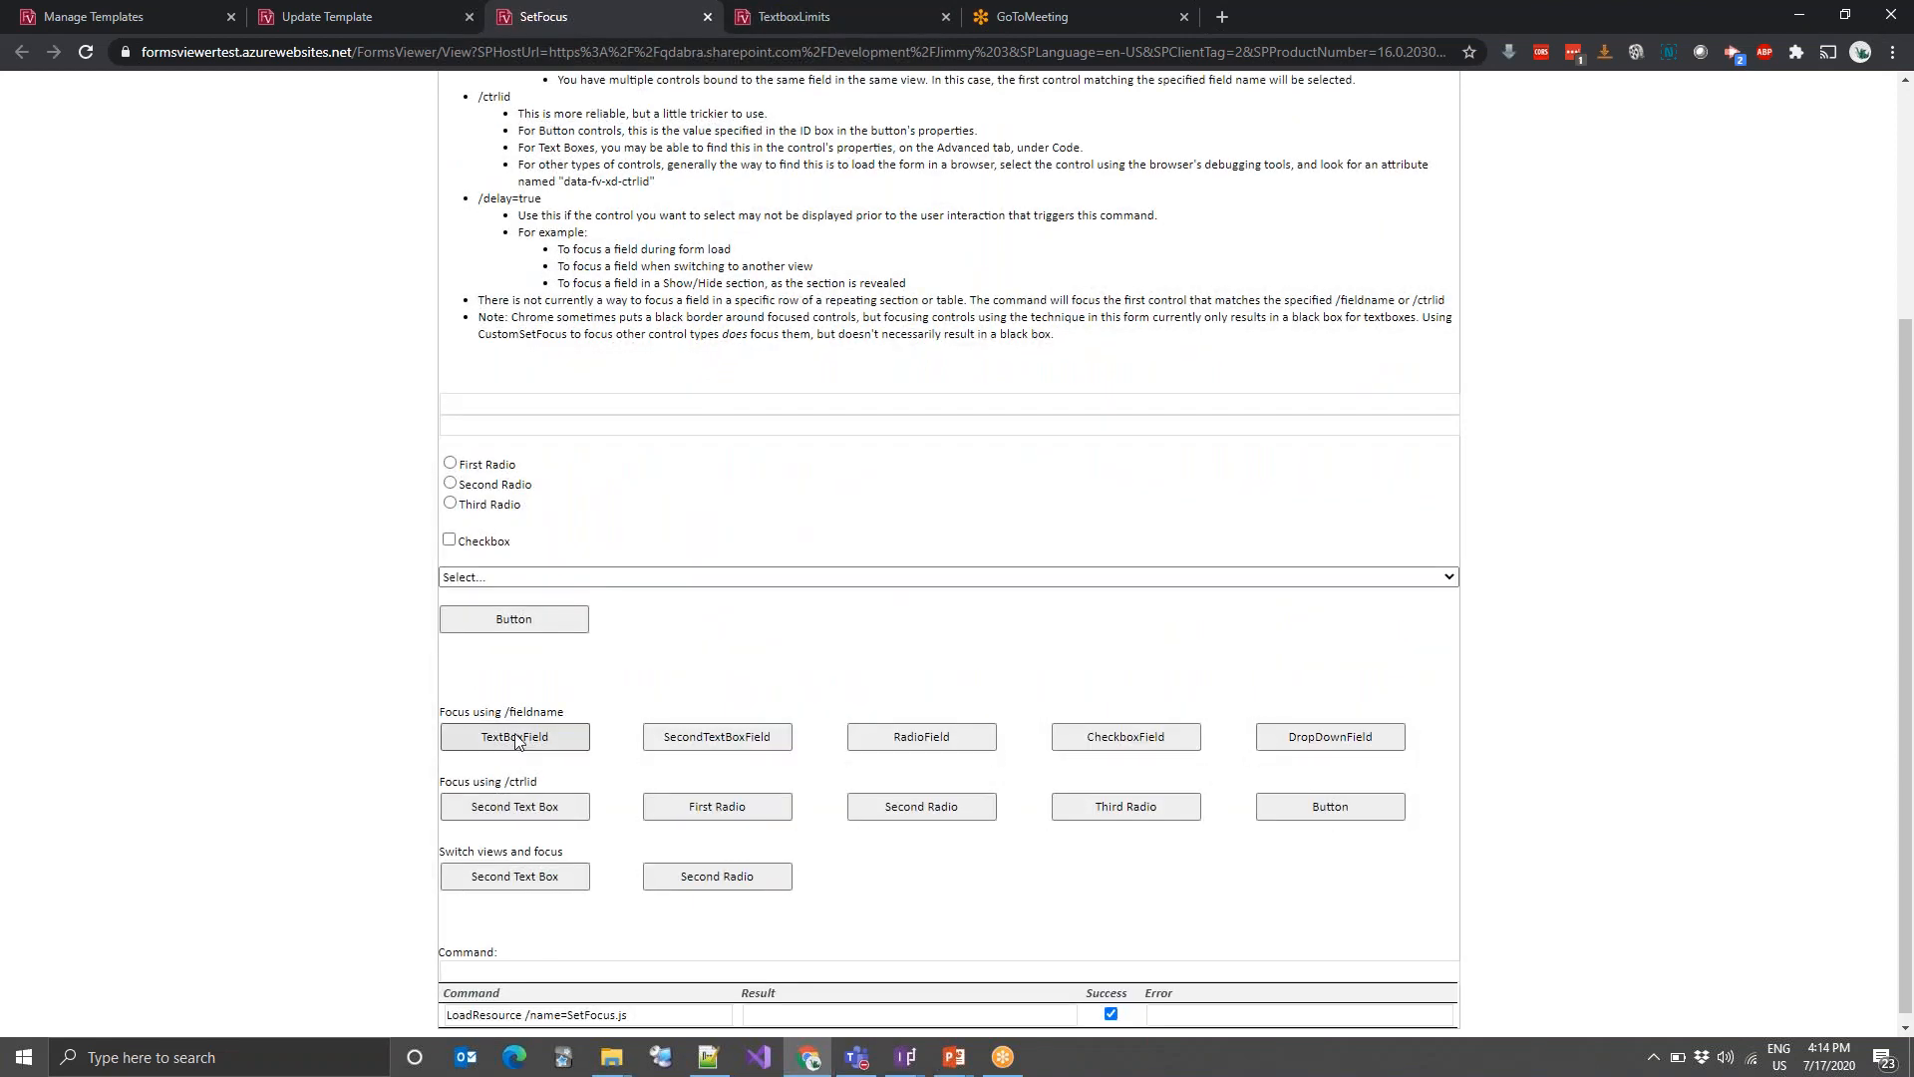
Step: Focus TextBoxField by field name and type 'jdjd', then focus SecondTextBoxField and select its logged command
{"action": "left_click", "coordinate": [515, 740]}
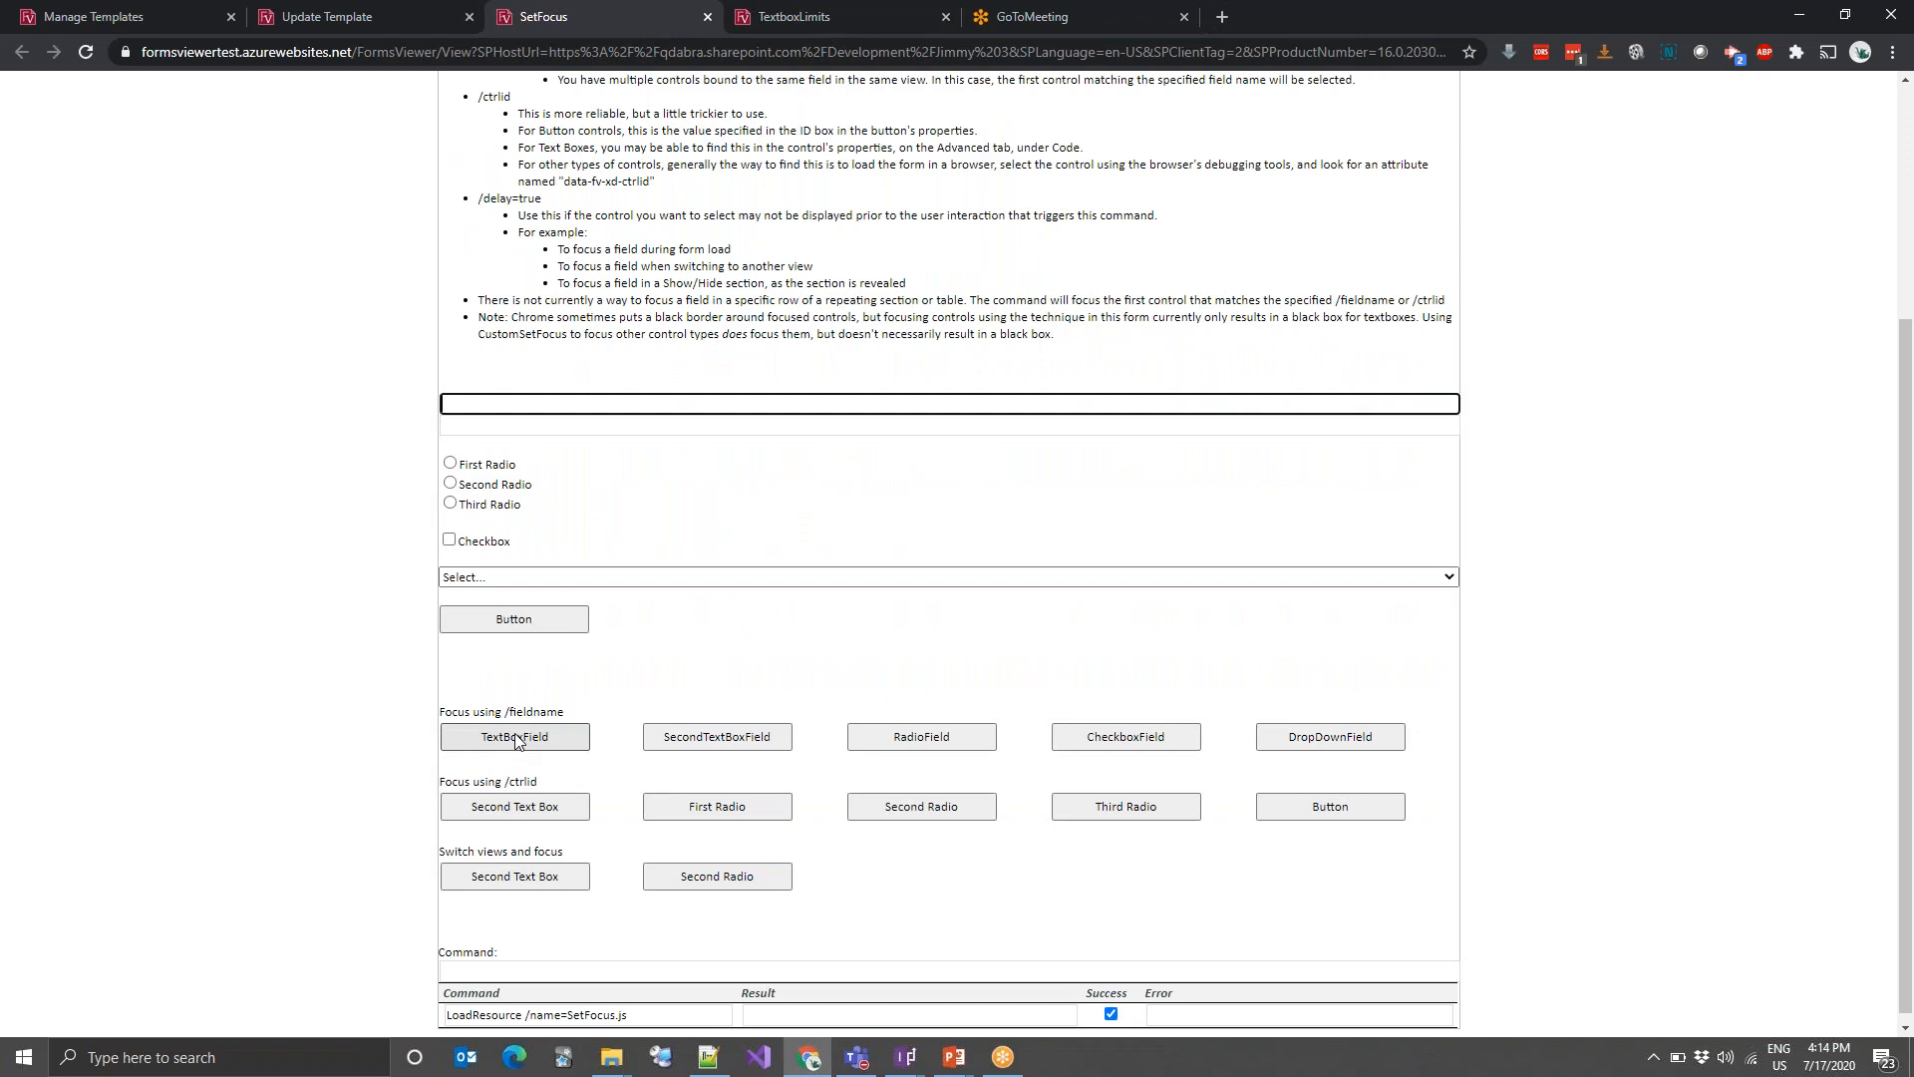
{"action": "type", "text": "jdjd"}
{"action": "left_click", "coordinate": [679, 738]}
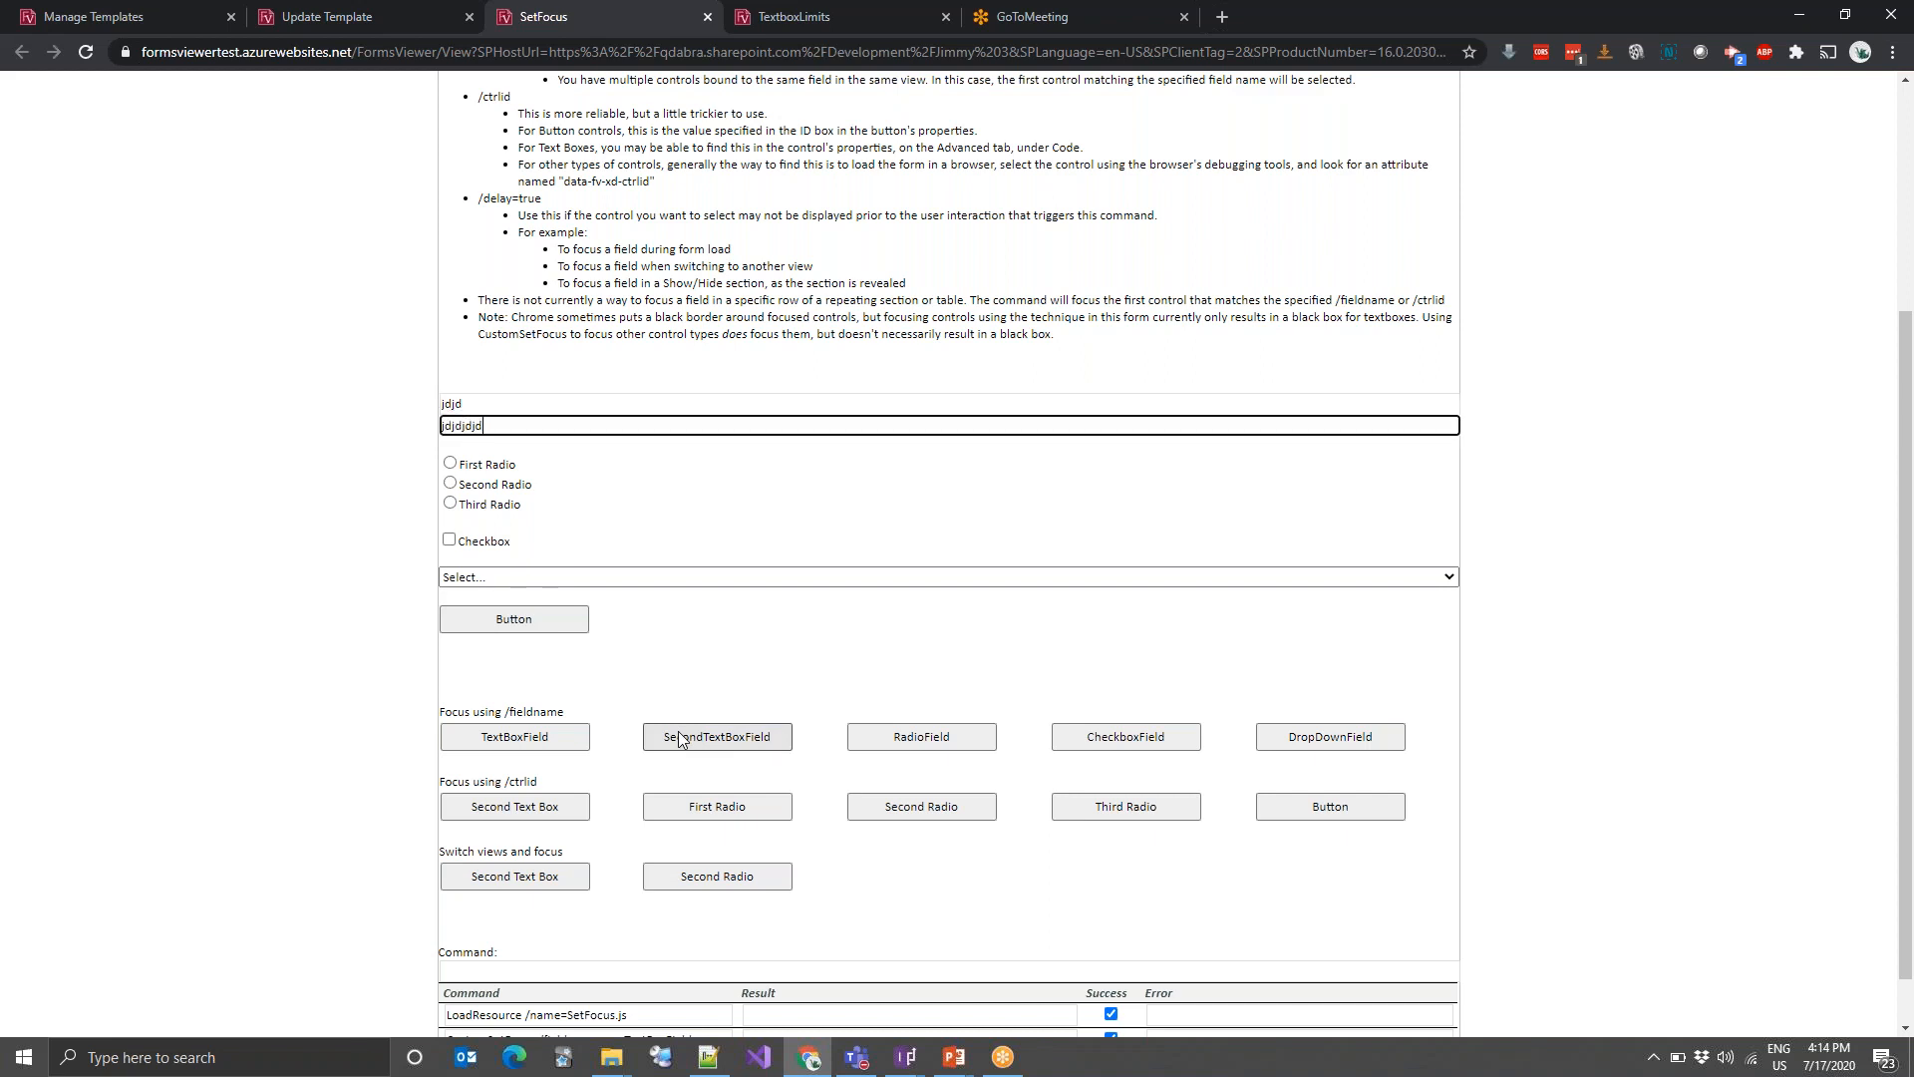
{"action": "scroll", "coordinate": [624, 785], "scroll_direction": "down", "scroll_amount": 1}
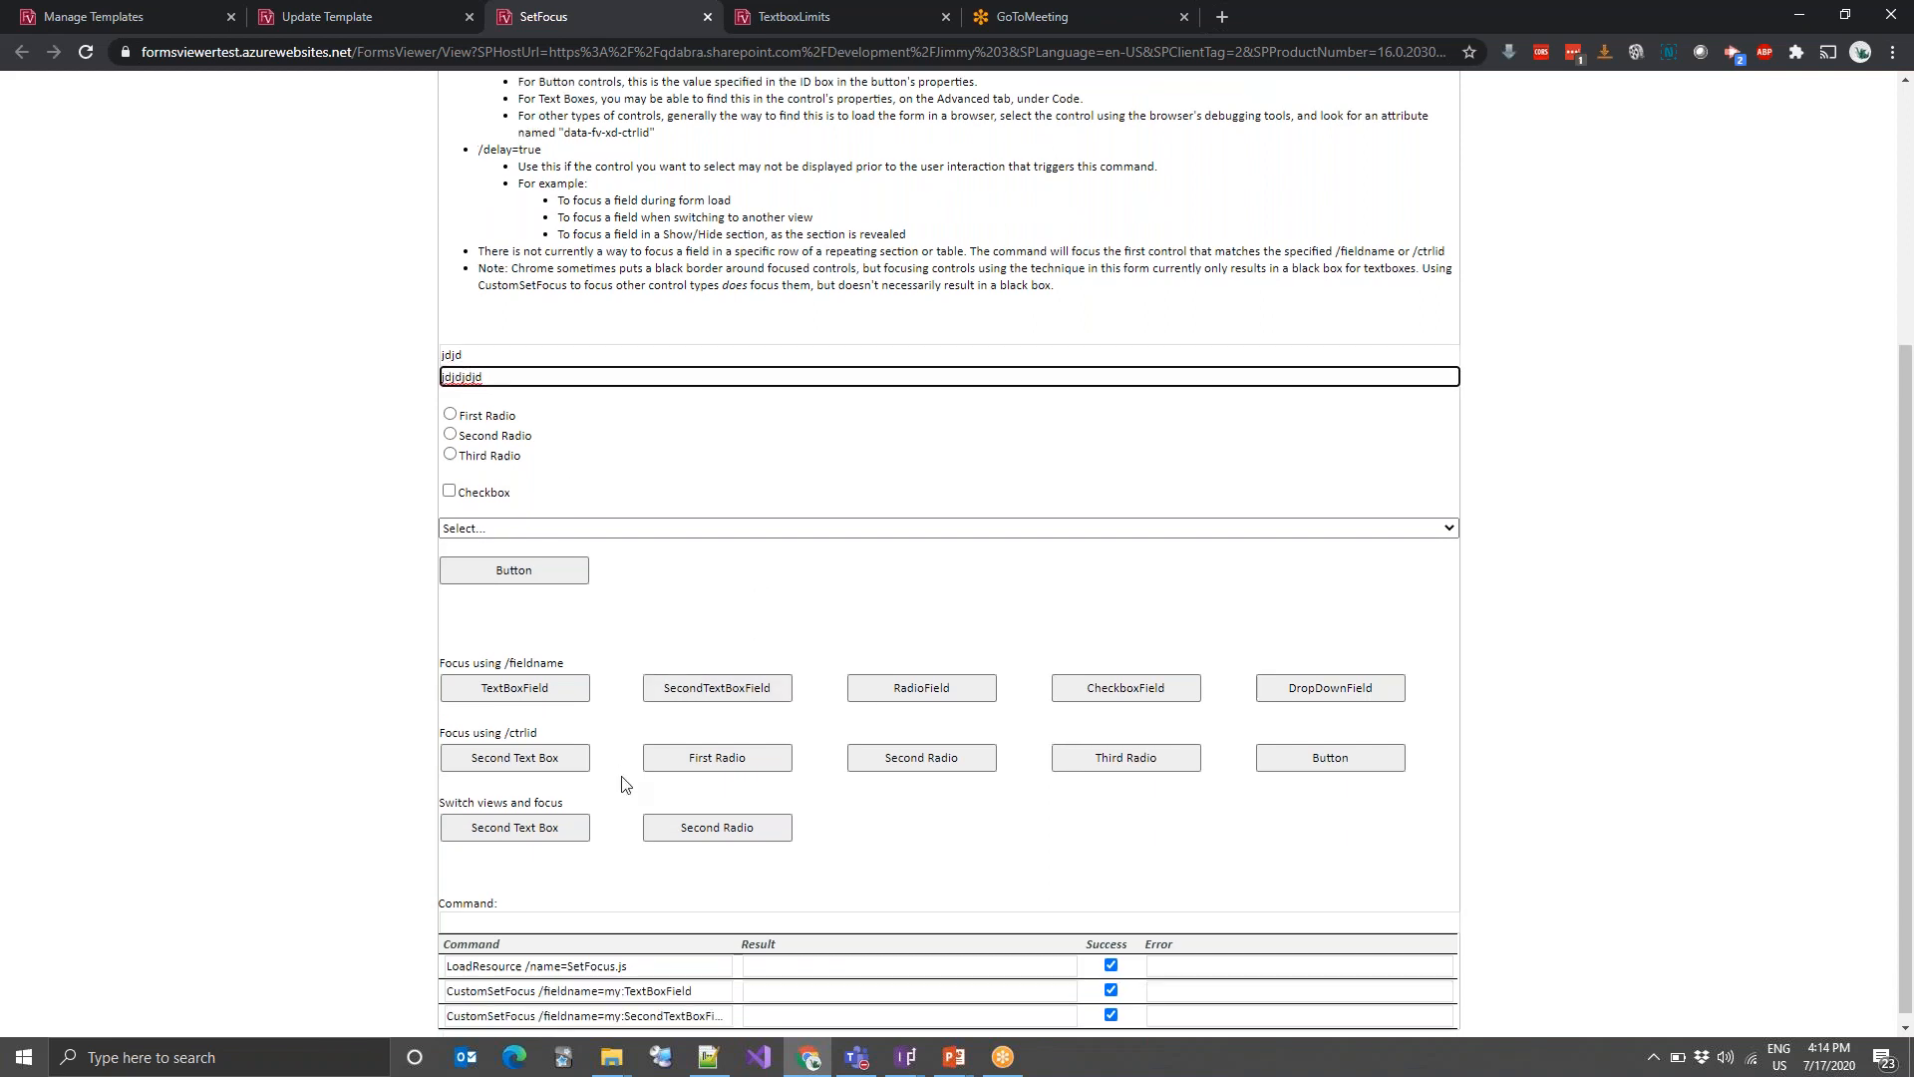
{"action": "scroll", "coordinate": [584, 979], "scroll_direction": "down", "scroll_amount": 1}
{"action": "left_click_drag", "start_coordinate": [714, 980], "coordinate": [454, 980]}
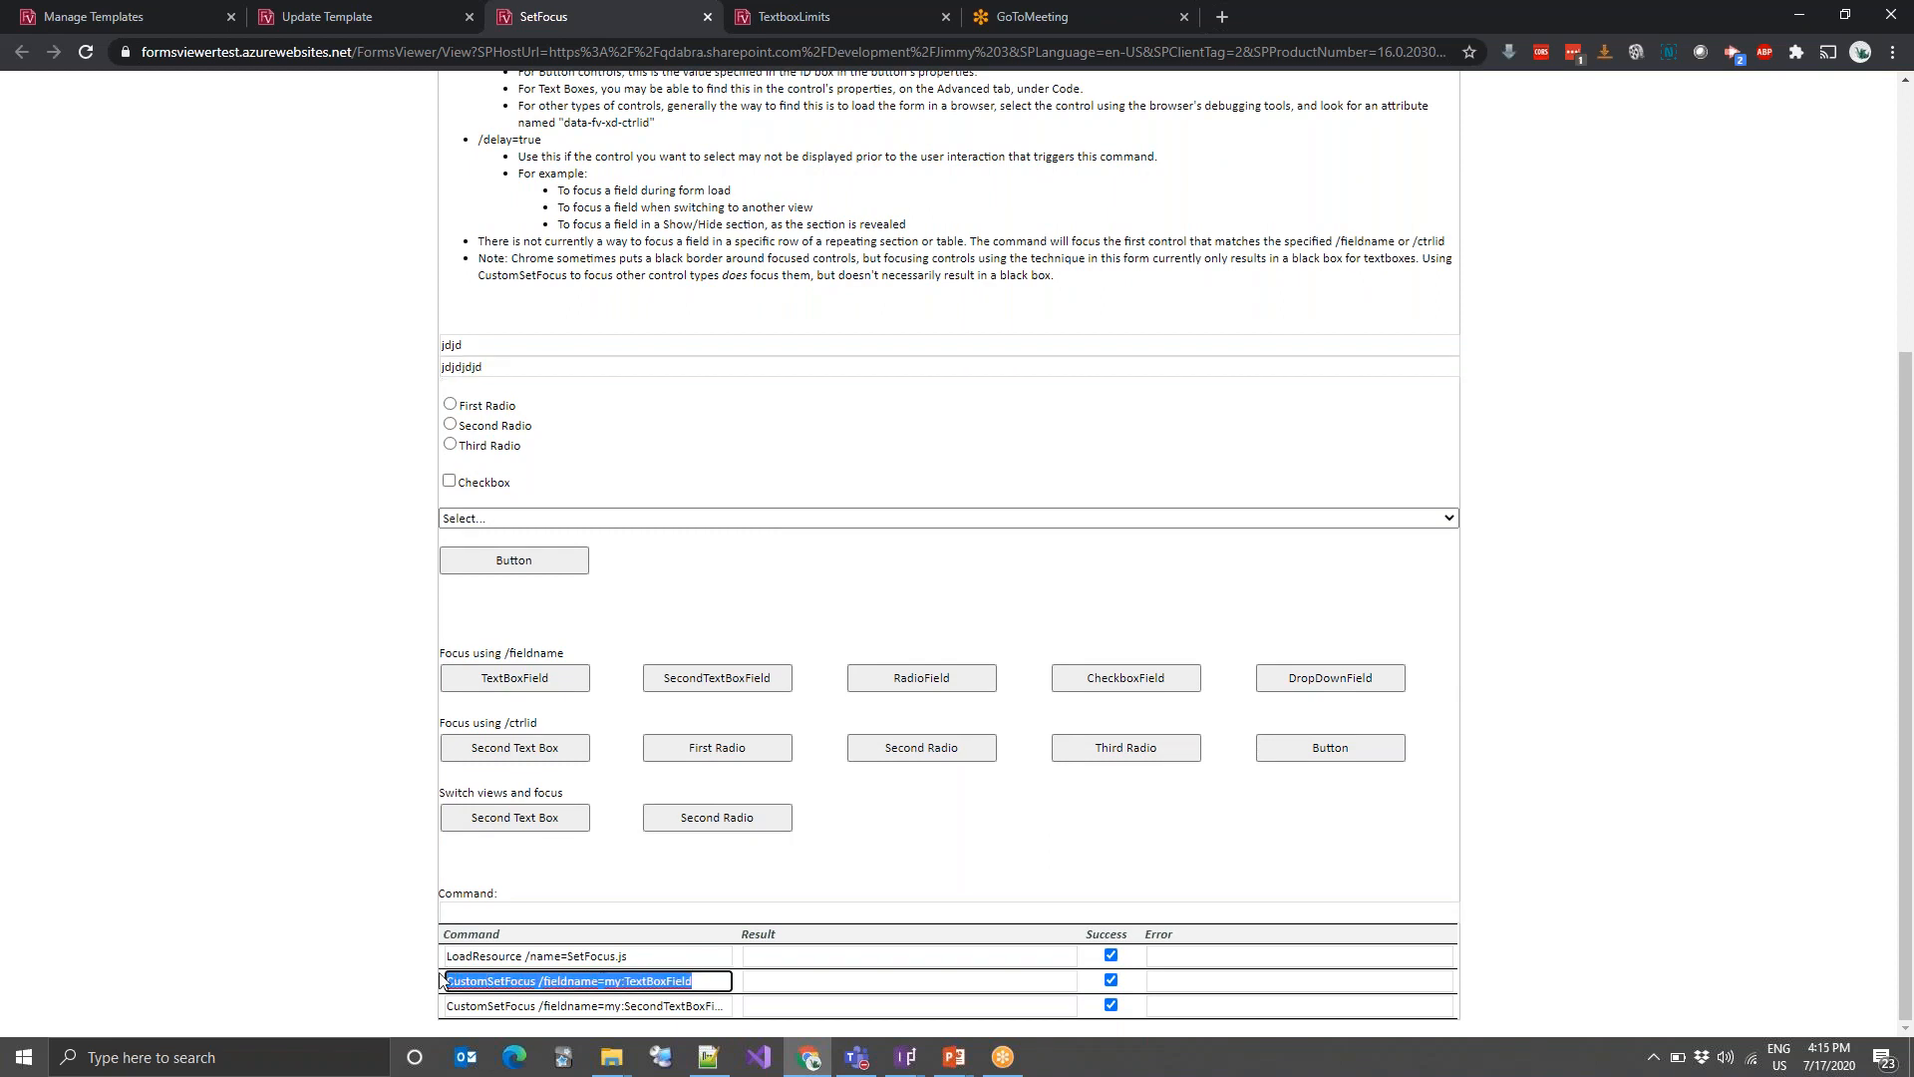
Step: Focus RadioField by field name and select First Radio with the keyboard
{"action": "left_click", "coordinate": [906, 681]}
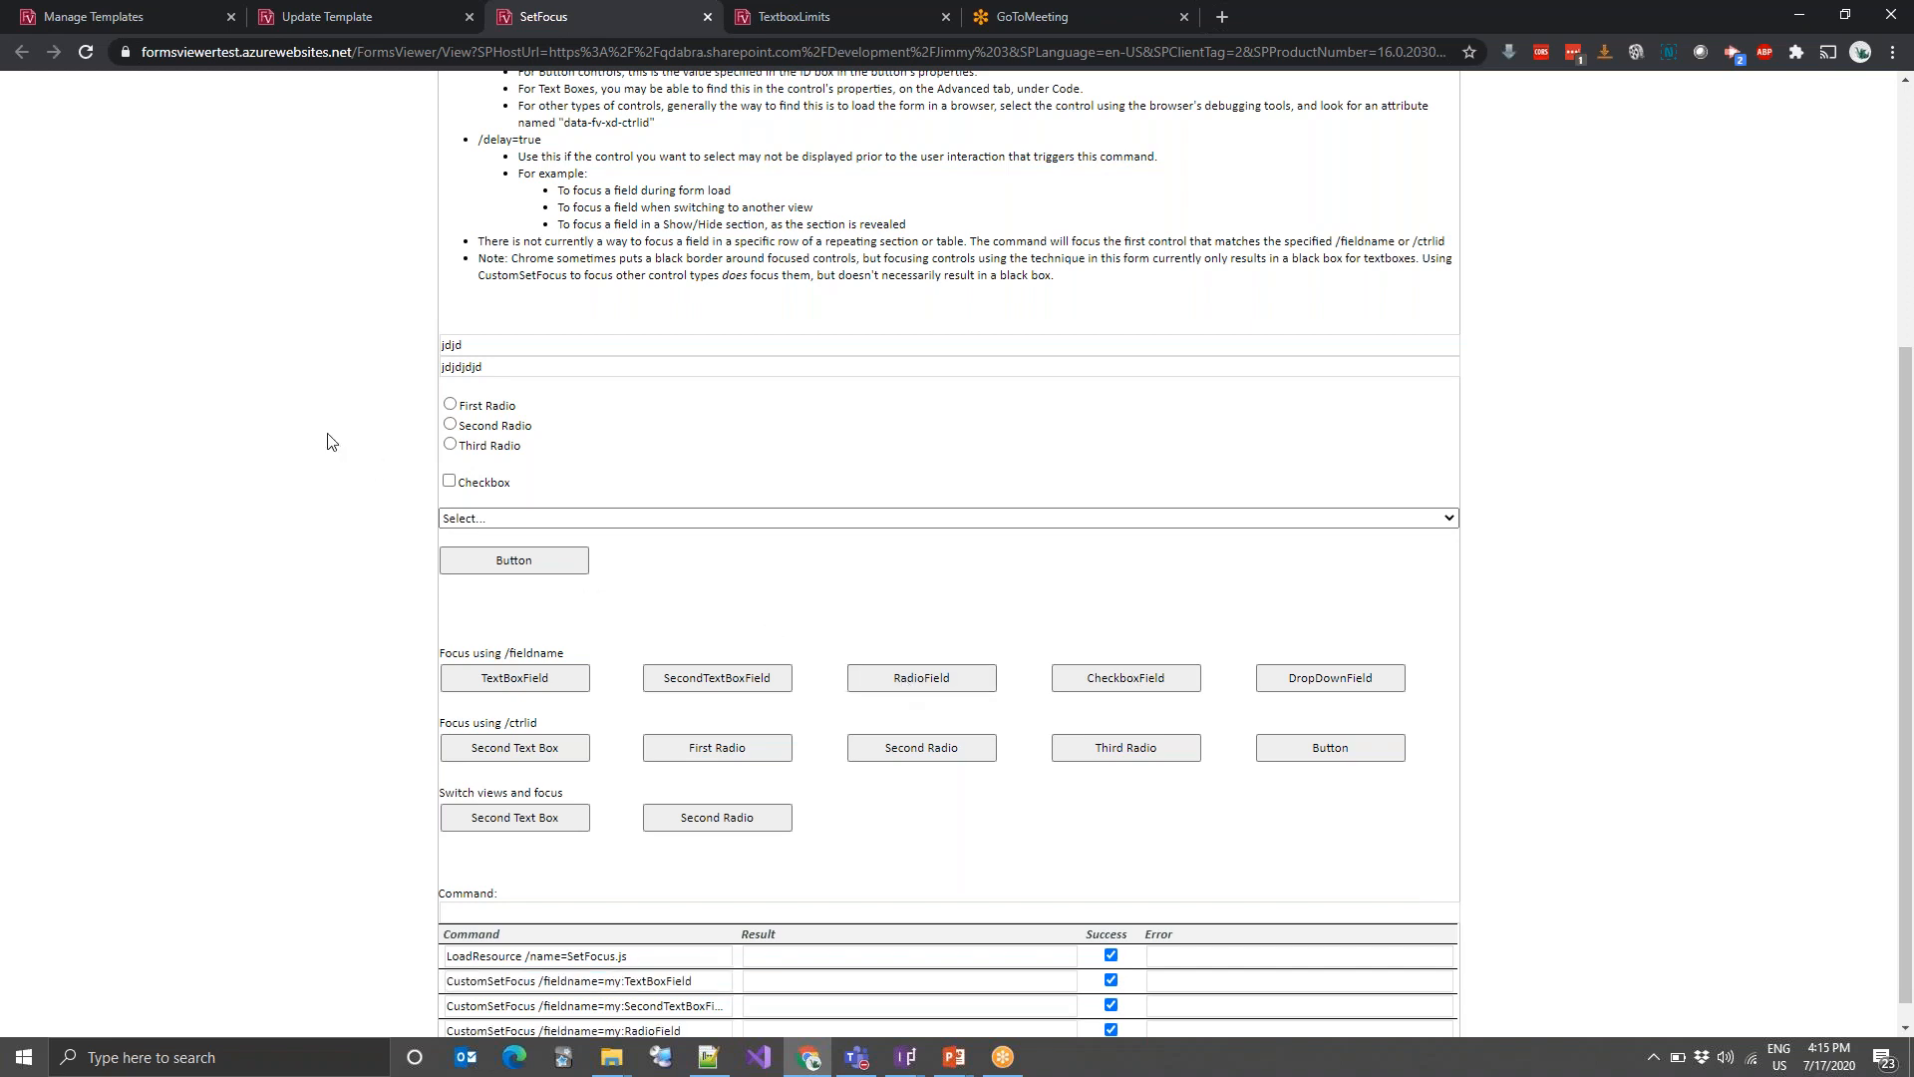
{"action": "key", "text": "space"}
{"action": "key", "text": "Down"}
{"action": "key", "text": "Up"}
{"action": "key", "text": "Down"}
{"action": "left_click", "coordinate": [885, 685]}
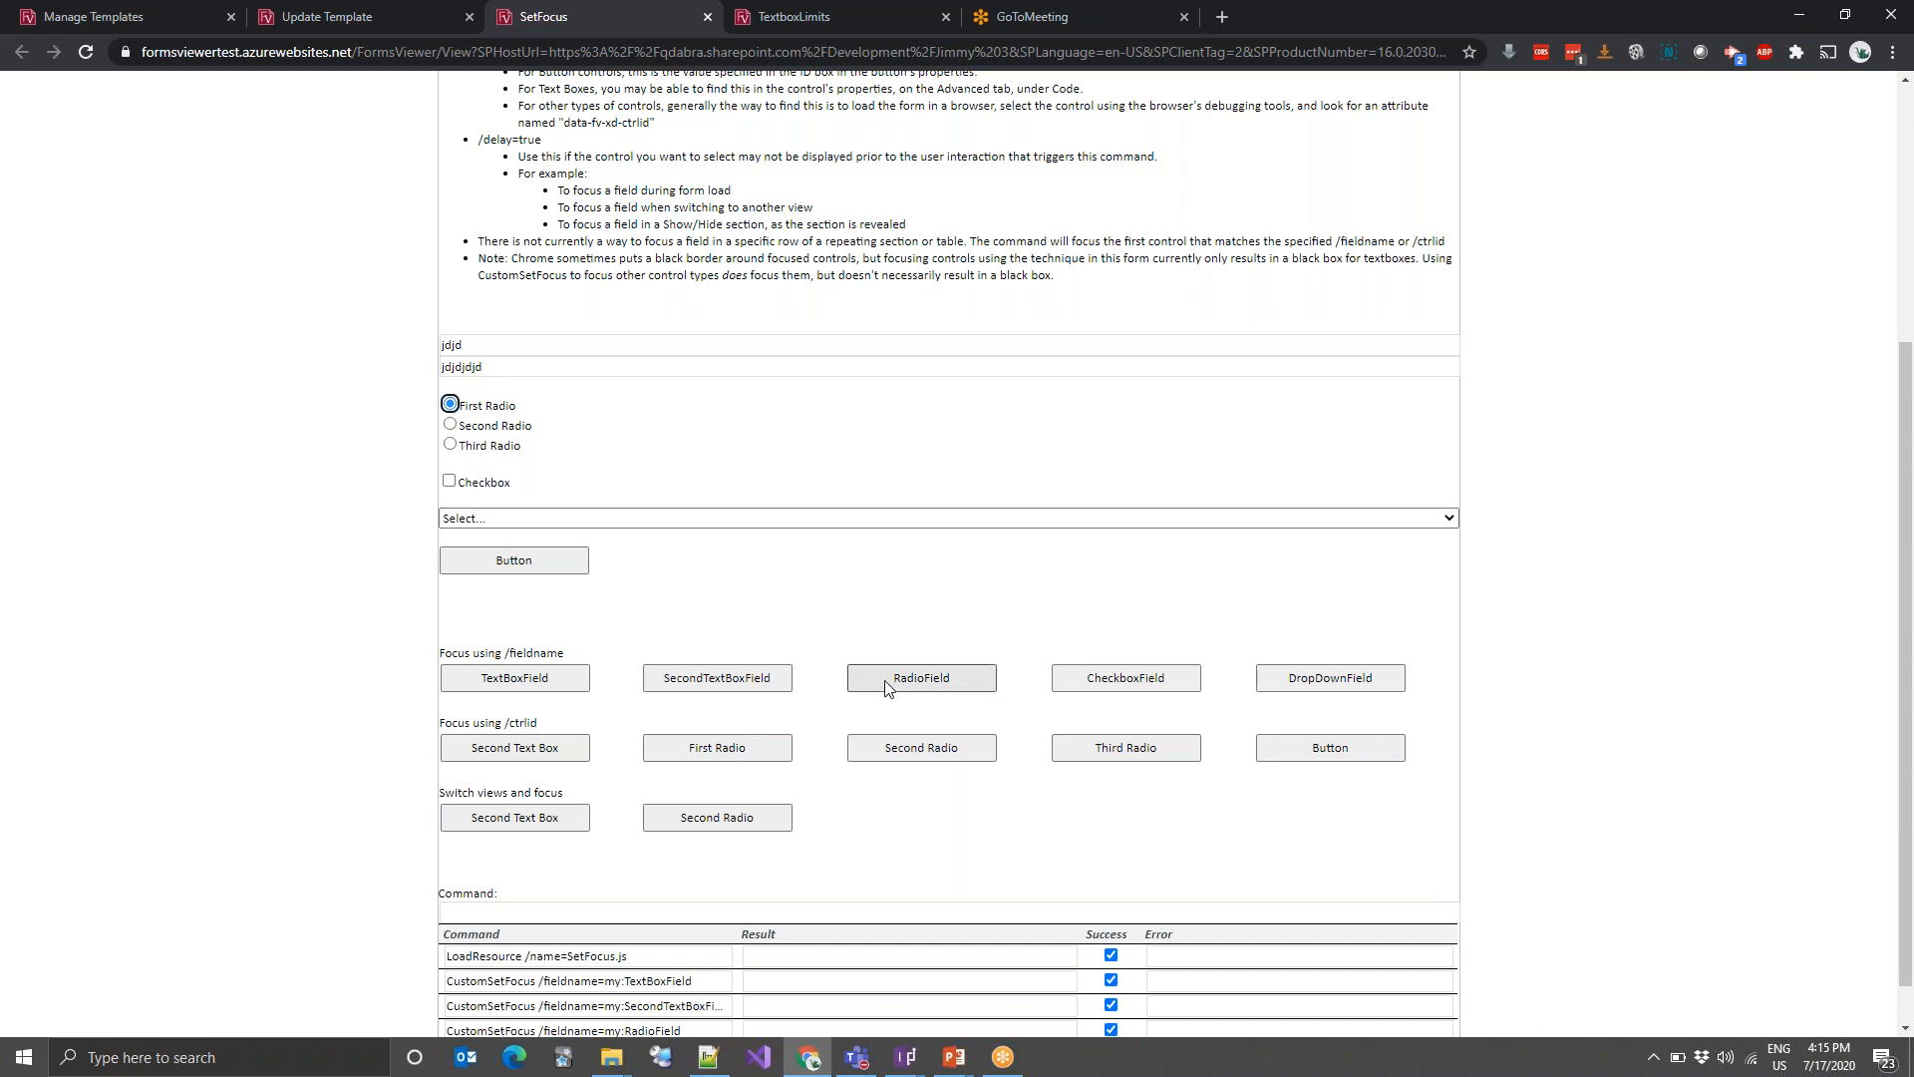
Step: Focus CheckboxField and DropDownField by field name, choosing Option B in the dropdown
{"action": "left_click", "coordinate": [1151, 681]}
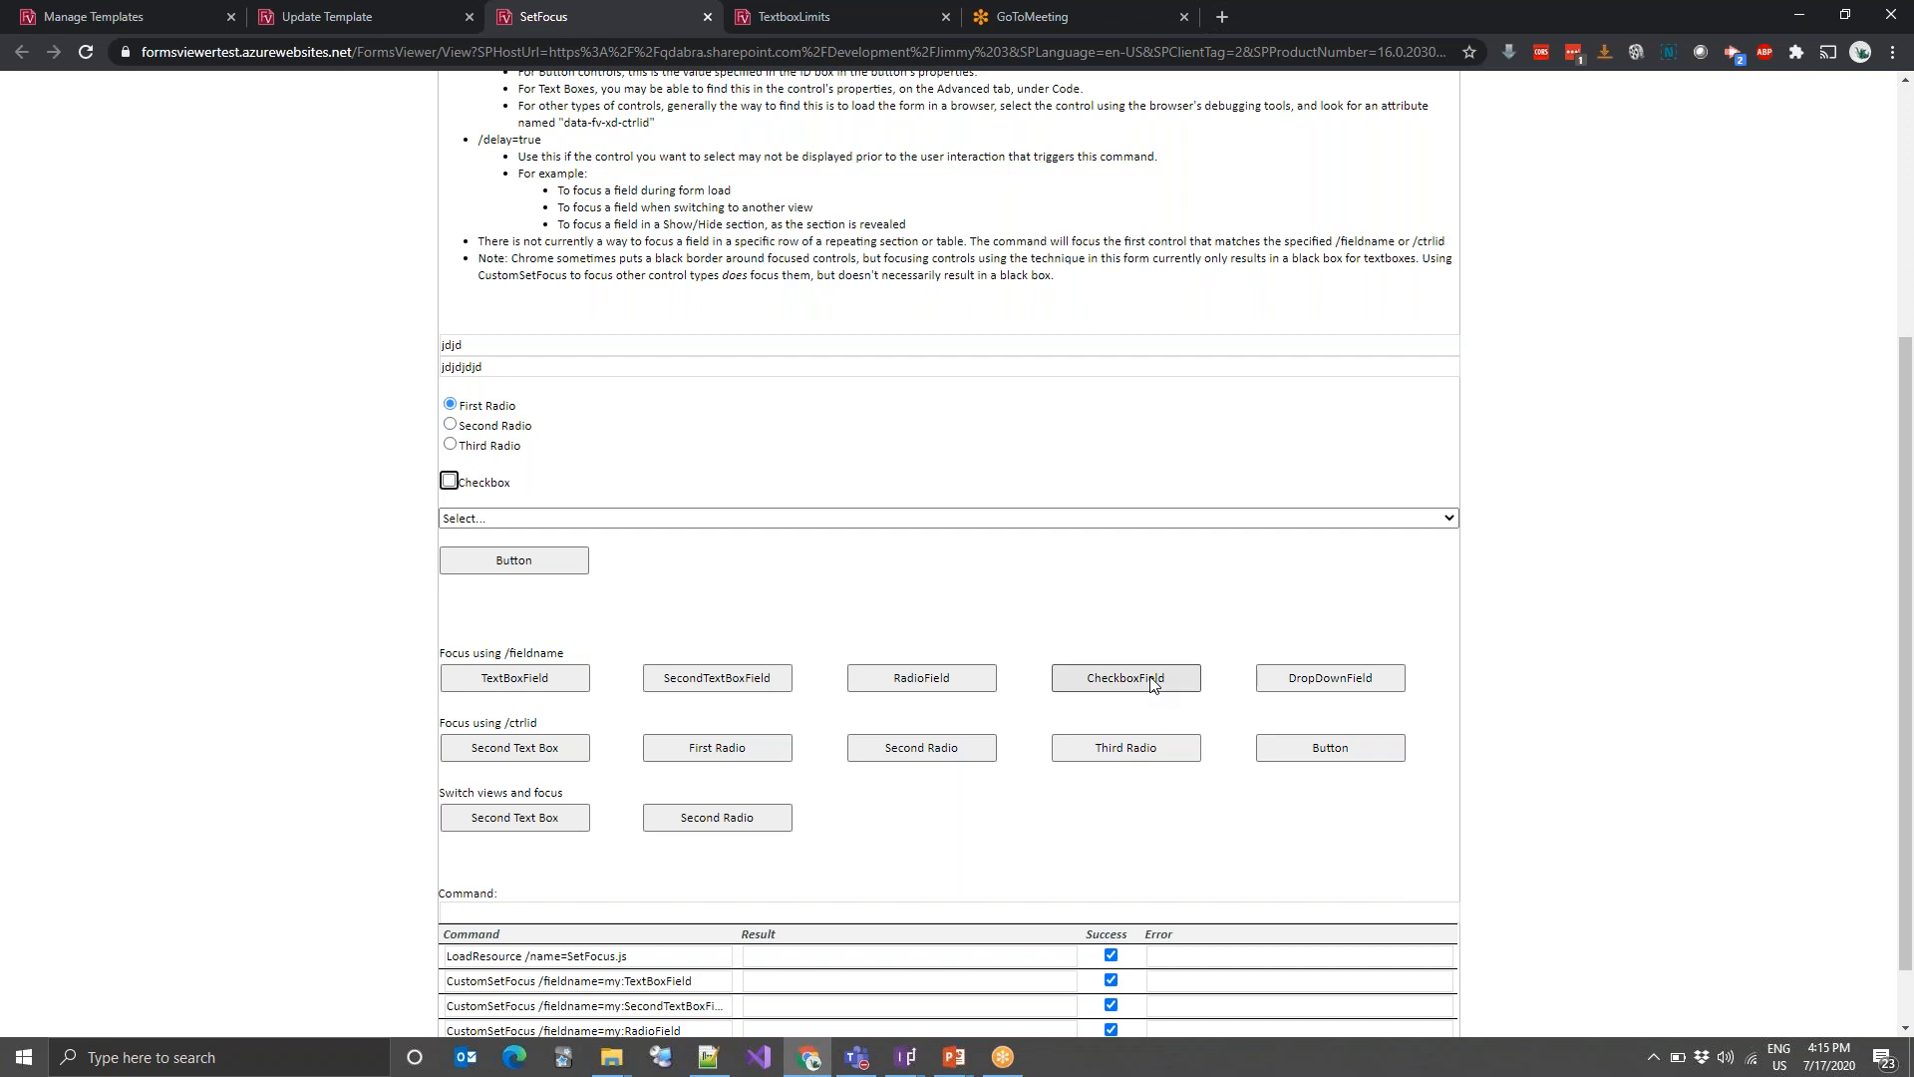
{"action": "left_click", "coordinate": [1296, 680]}
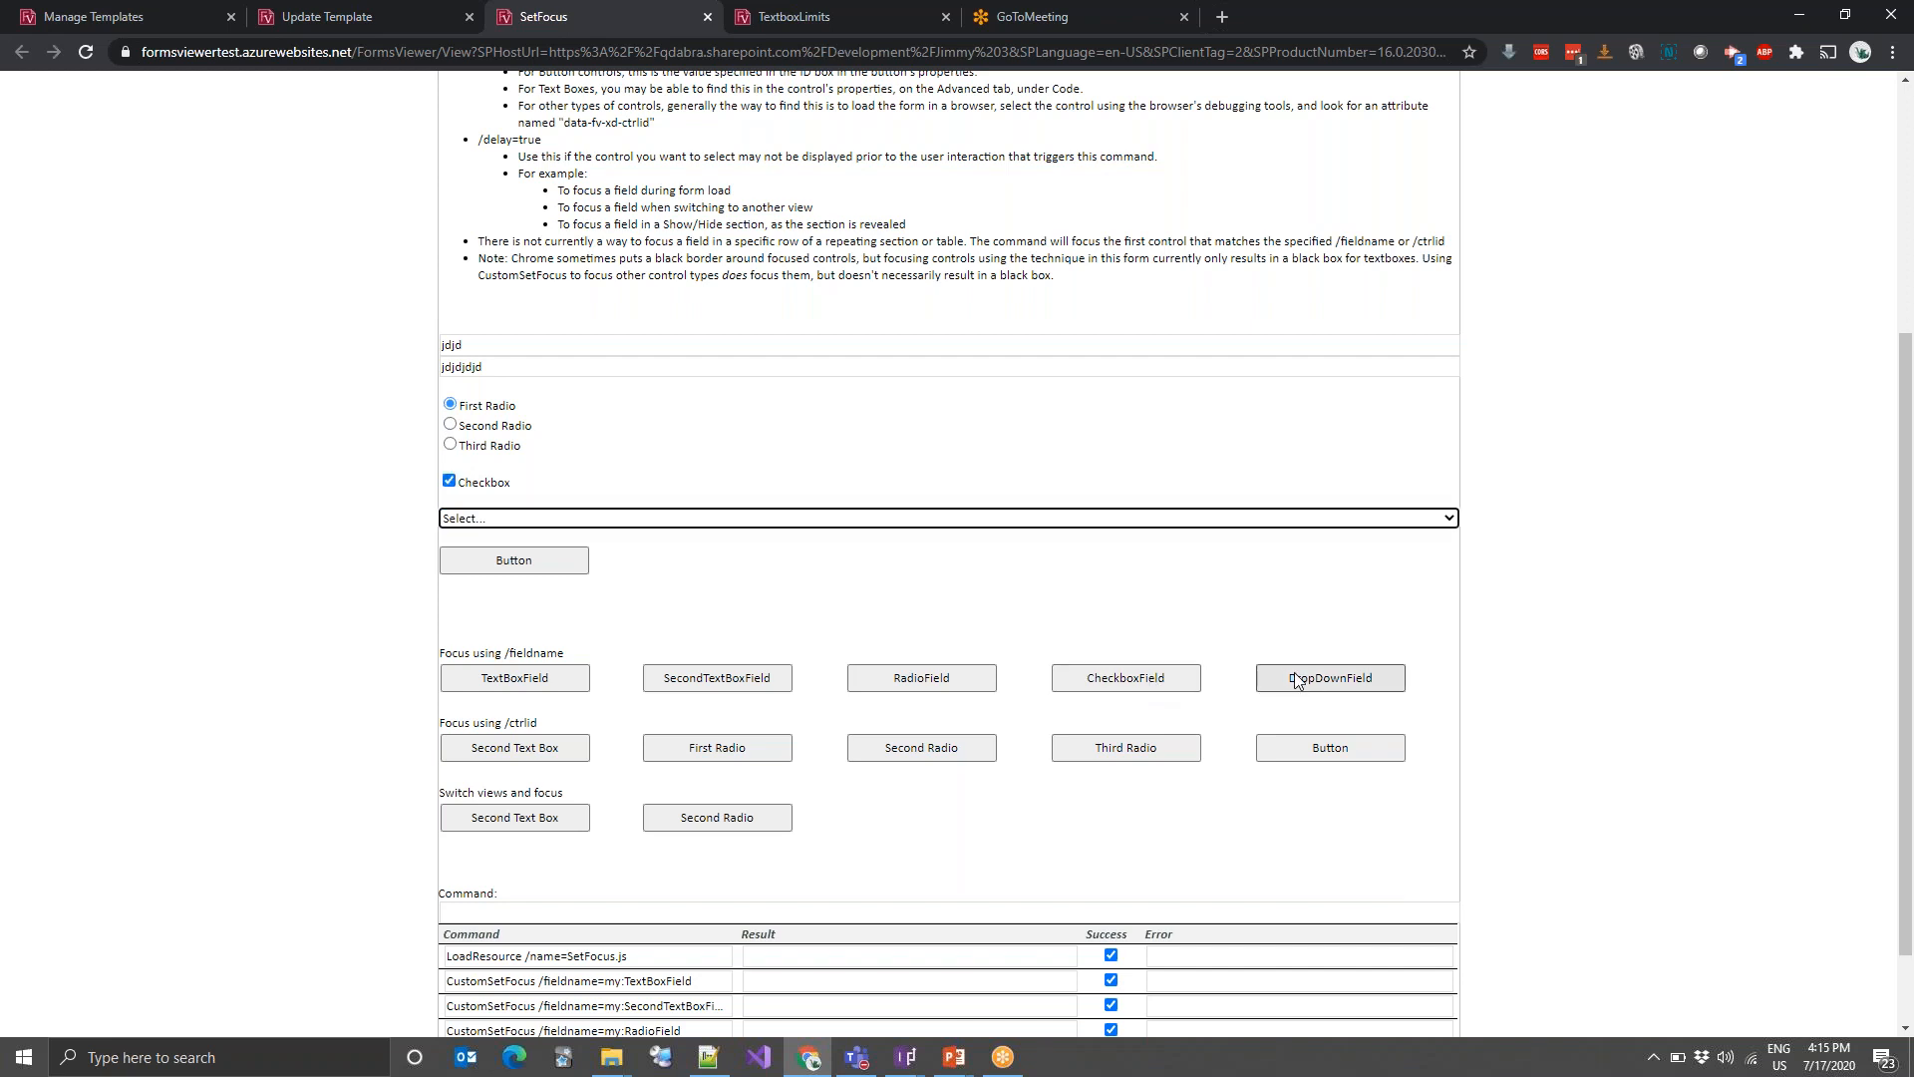
{"action": "key", "text": "Down"}
{"action": "key", "text": "Down"}
{"action": "key", "text": "Down"}
{"action": "key", "text": "Down"}
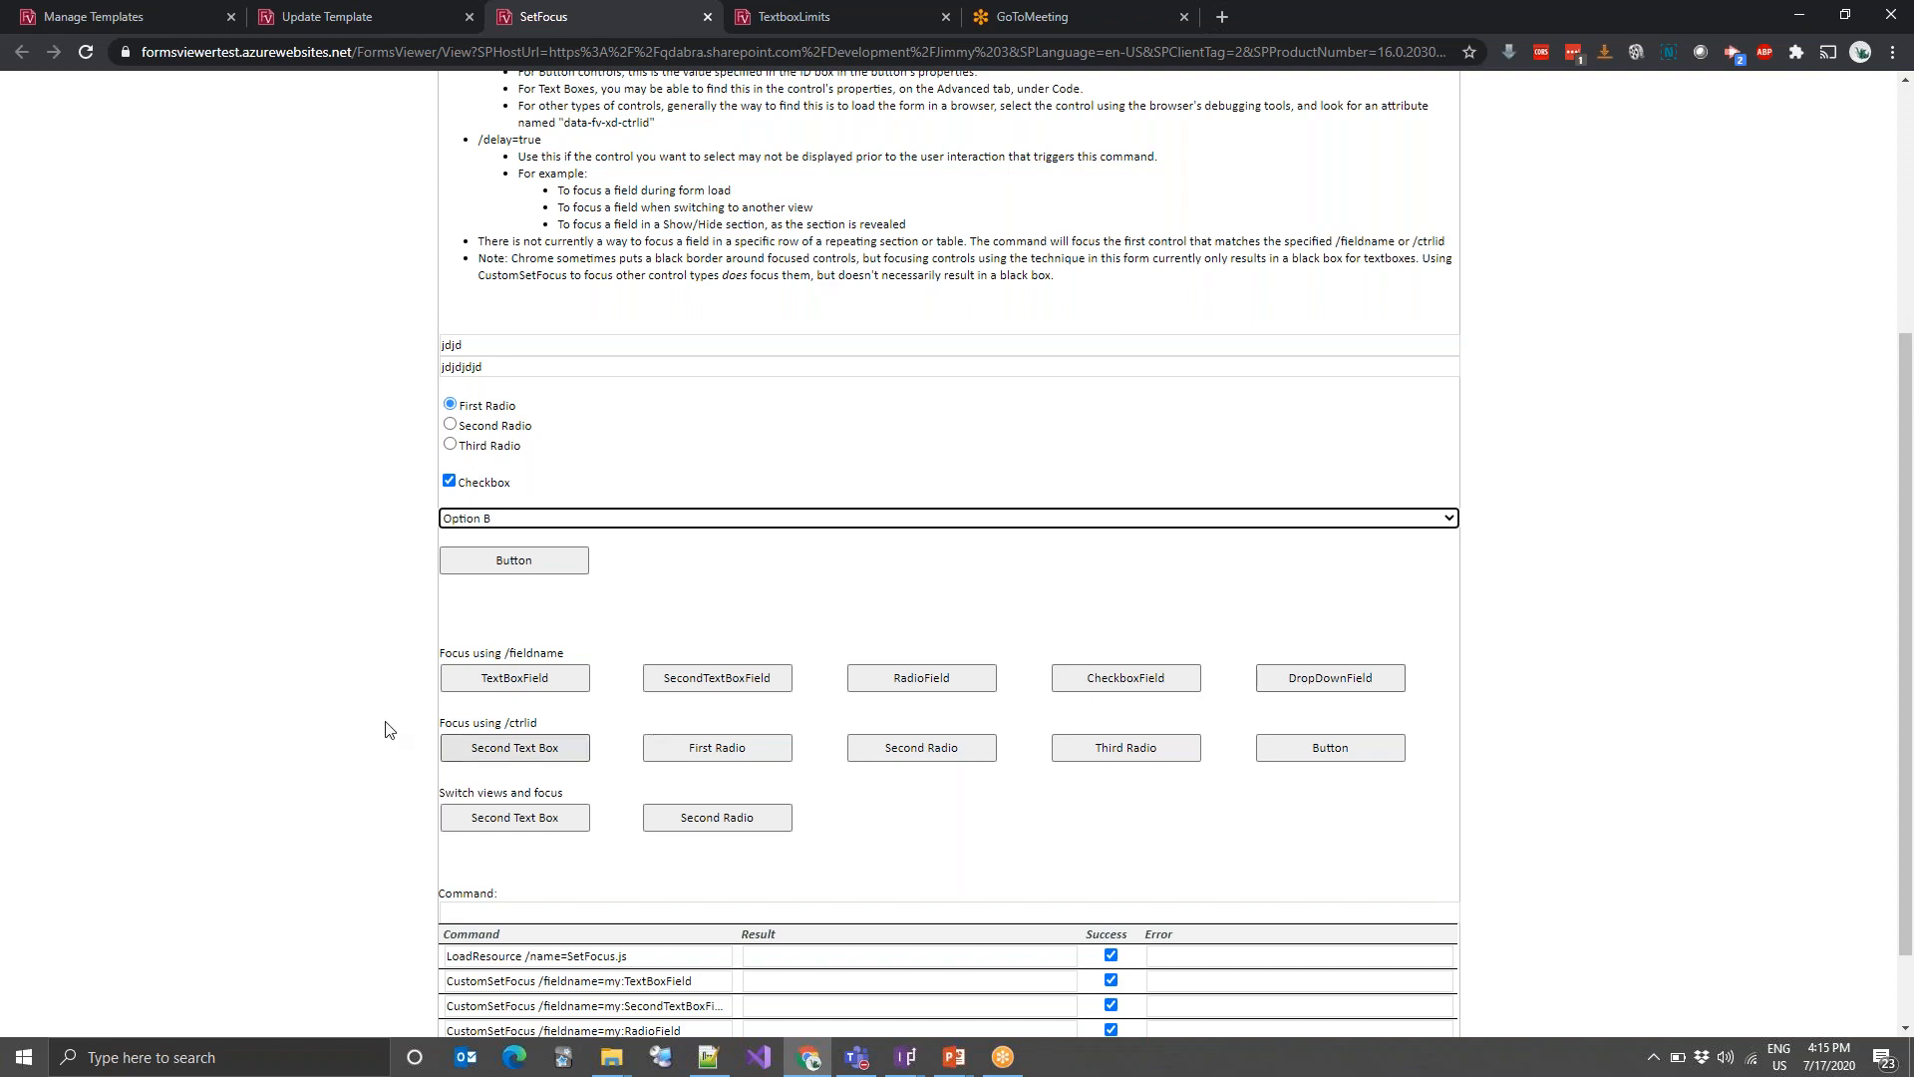
Step: Focus the second text box by control ID and select the CTRL10 id in the command log
{"action": "scroll", "coordinate": [512, 733], "scroll_direction": "down", "scroll_amount": 1}
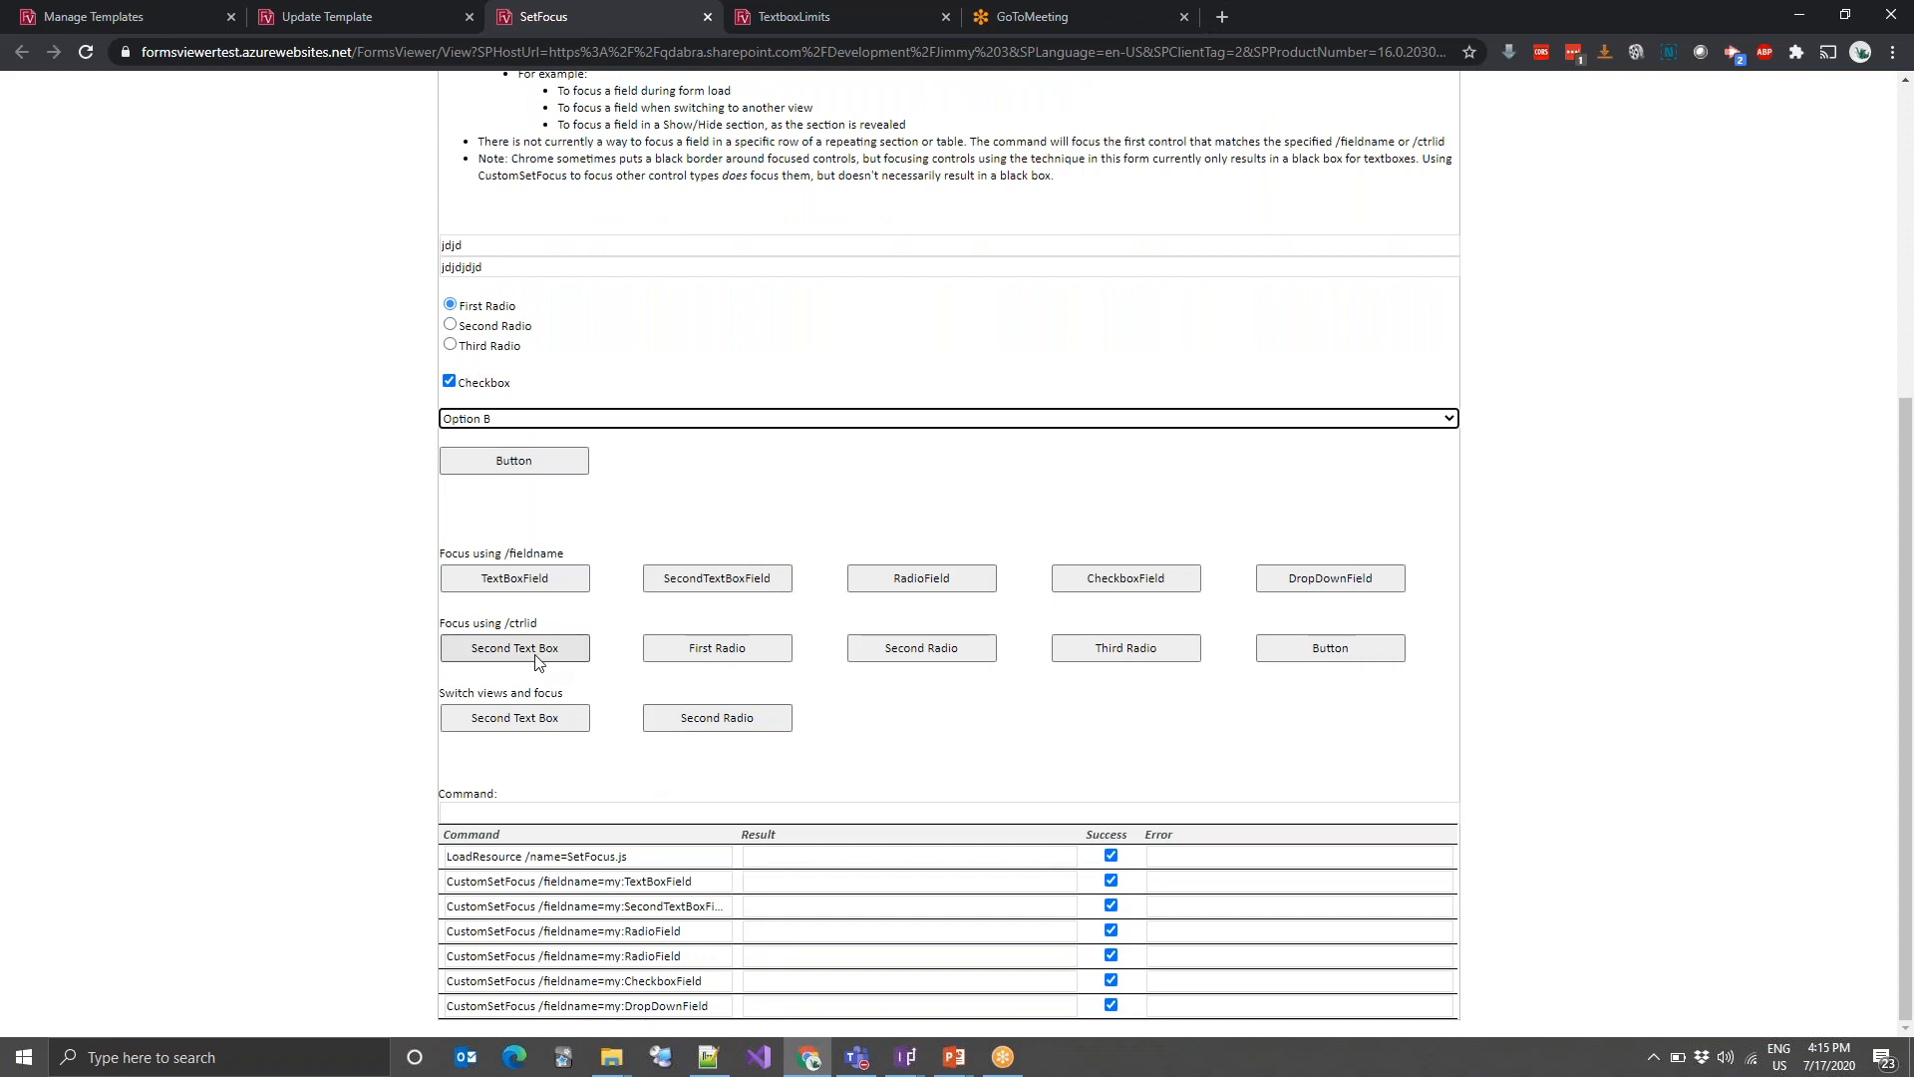
{"action": "left_click", "coordinate": [535, 649]}
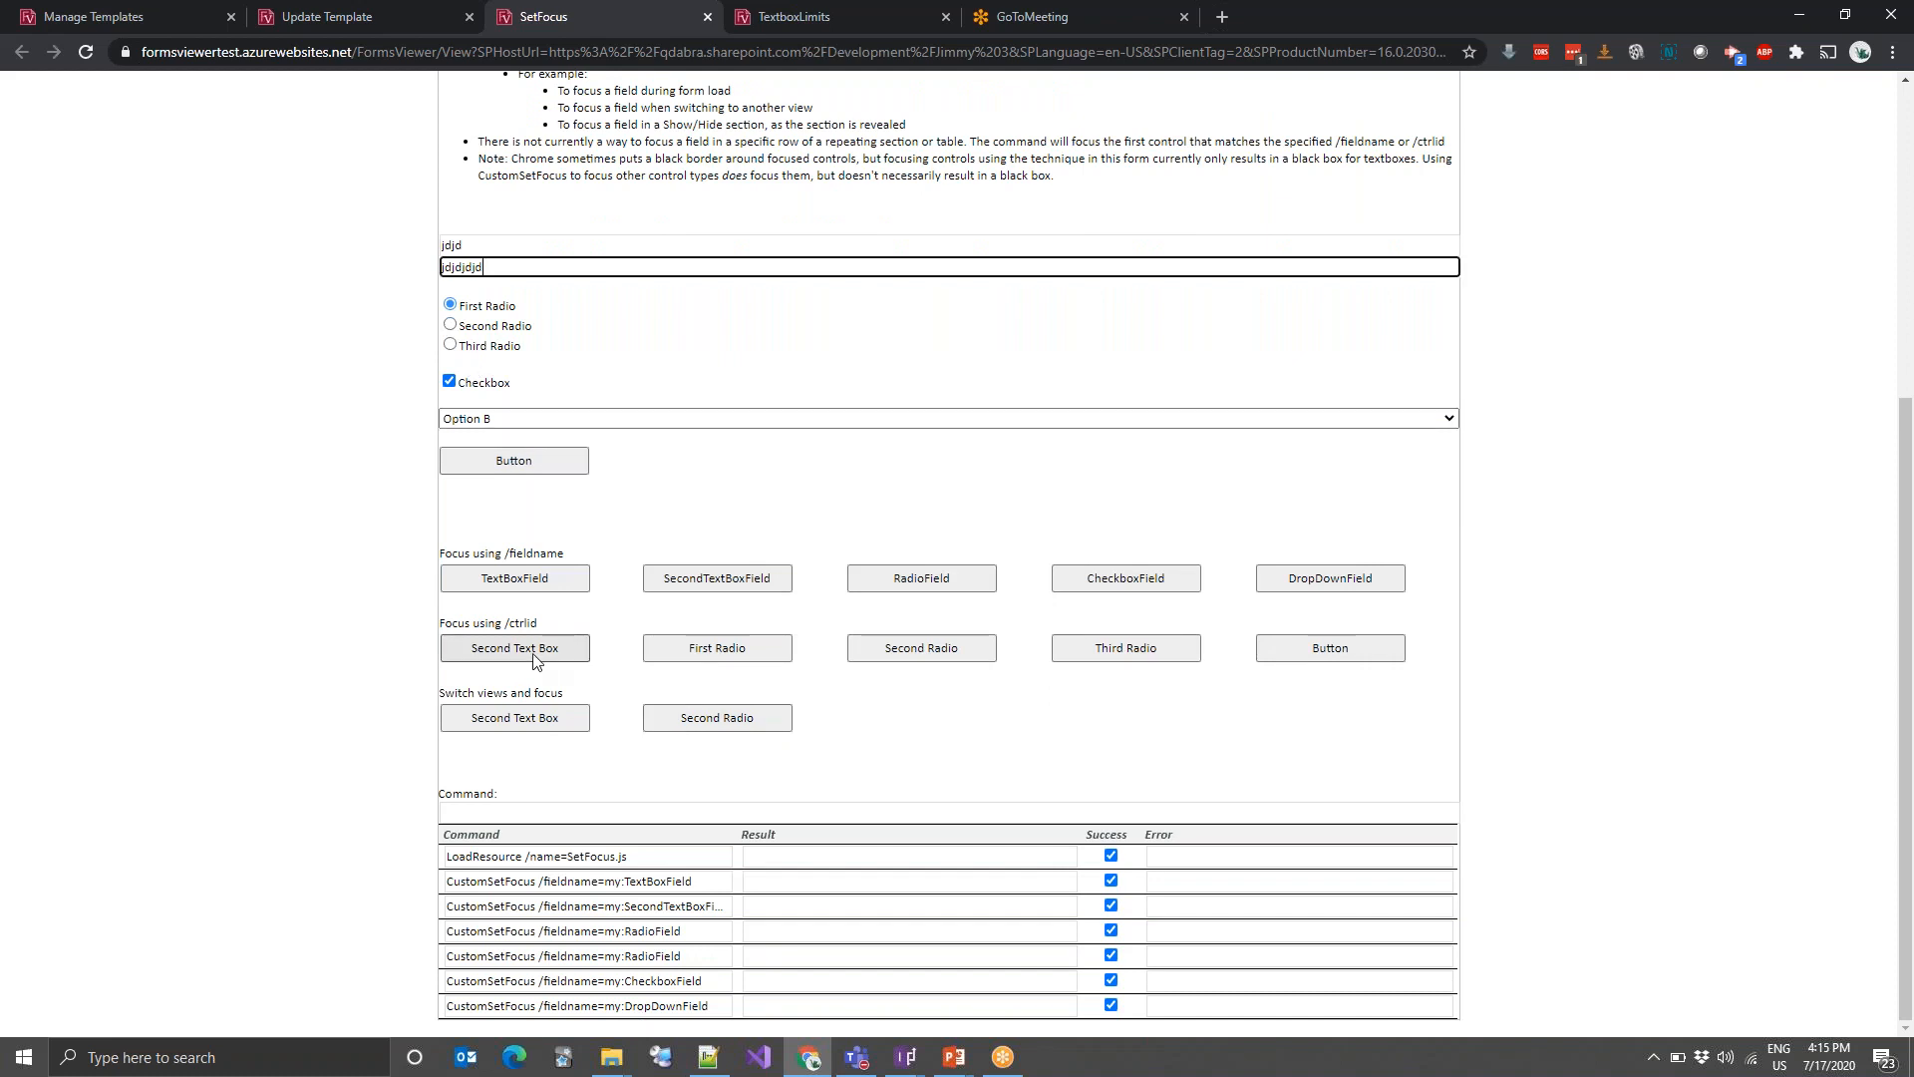
{"action": "scroll", "coordinate": [599, 836], "scroll_direction": "down", "scroll_amount": 1}
{"action": "double_click", "coordinate": [599, 1003]}
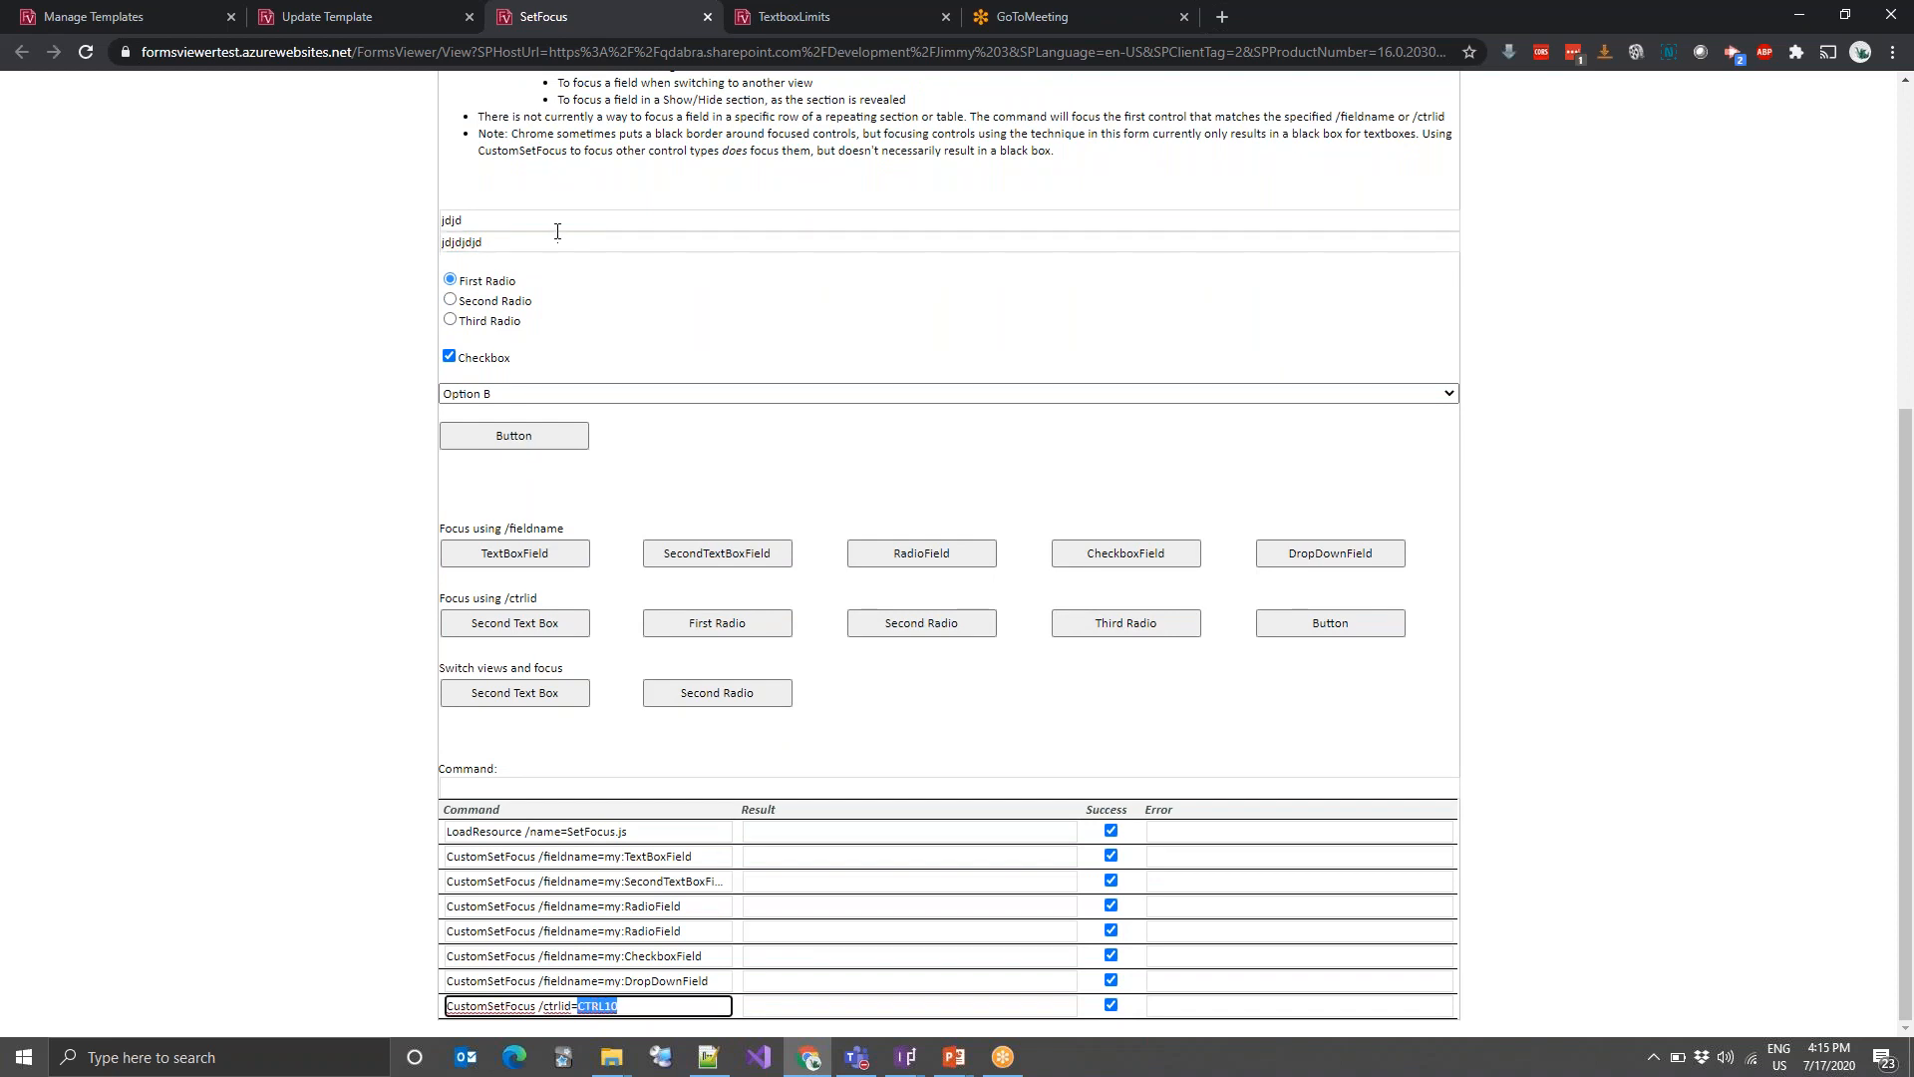
{"action": "scroll", "coordinate": [535, 405], "scroll_direction": "up", "scroll_amount": 1}
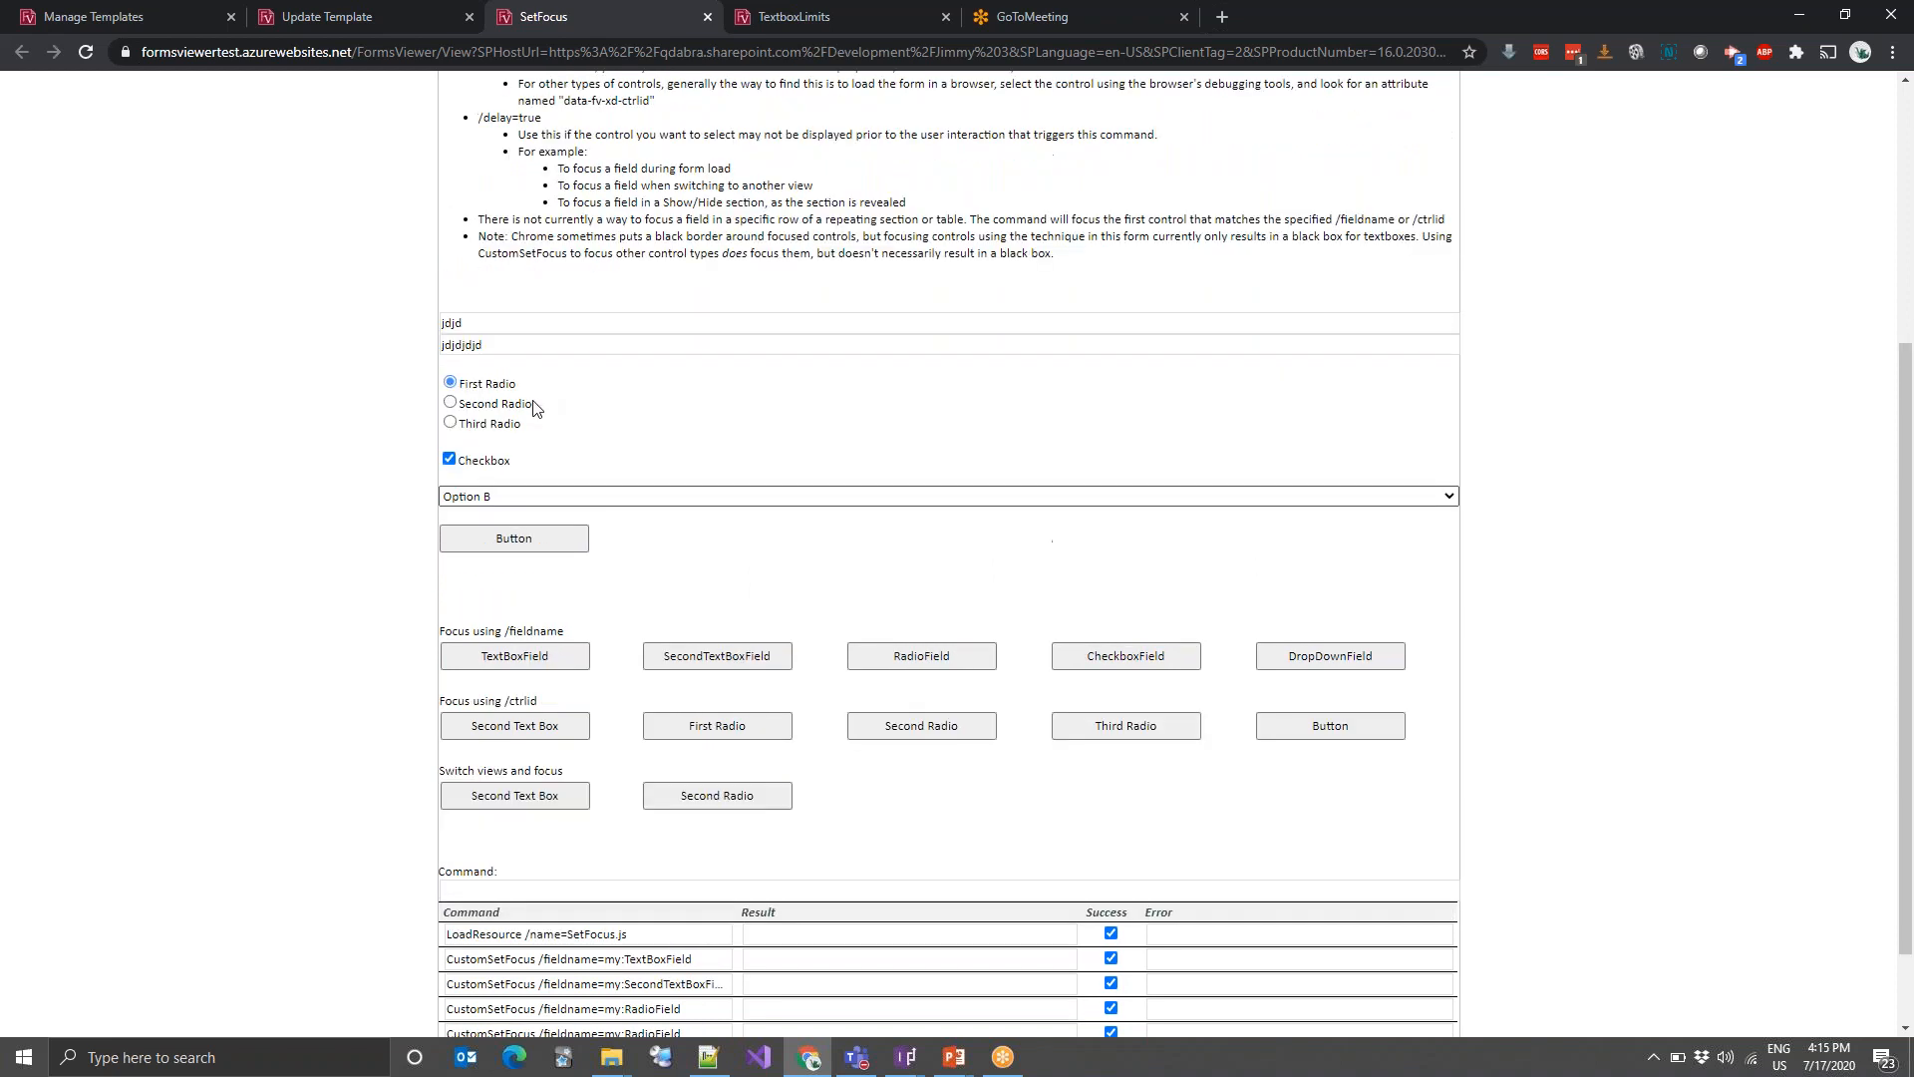
{"action": "scroll", "coordinate": [538, 448], "scroll_direction": "up", "scroll_amount": 1}
{"action": "left_click", "coordinate": [486, 810]}
{"action": "scroll", "coordinate": [688, 728], "scroll_direction": "down", "scroll_amount": 2}
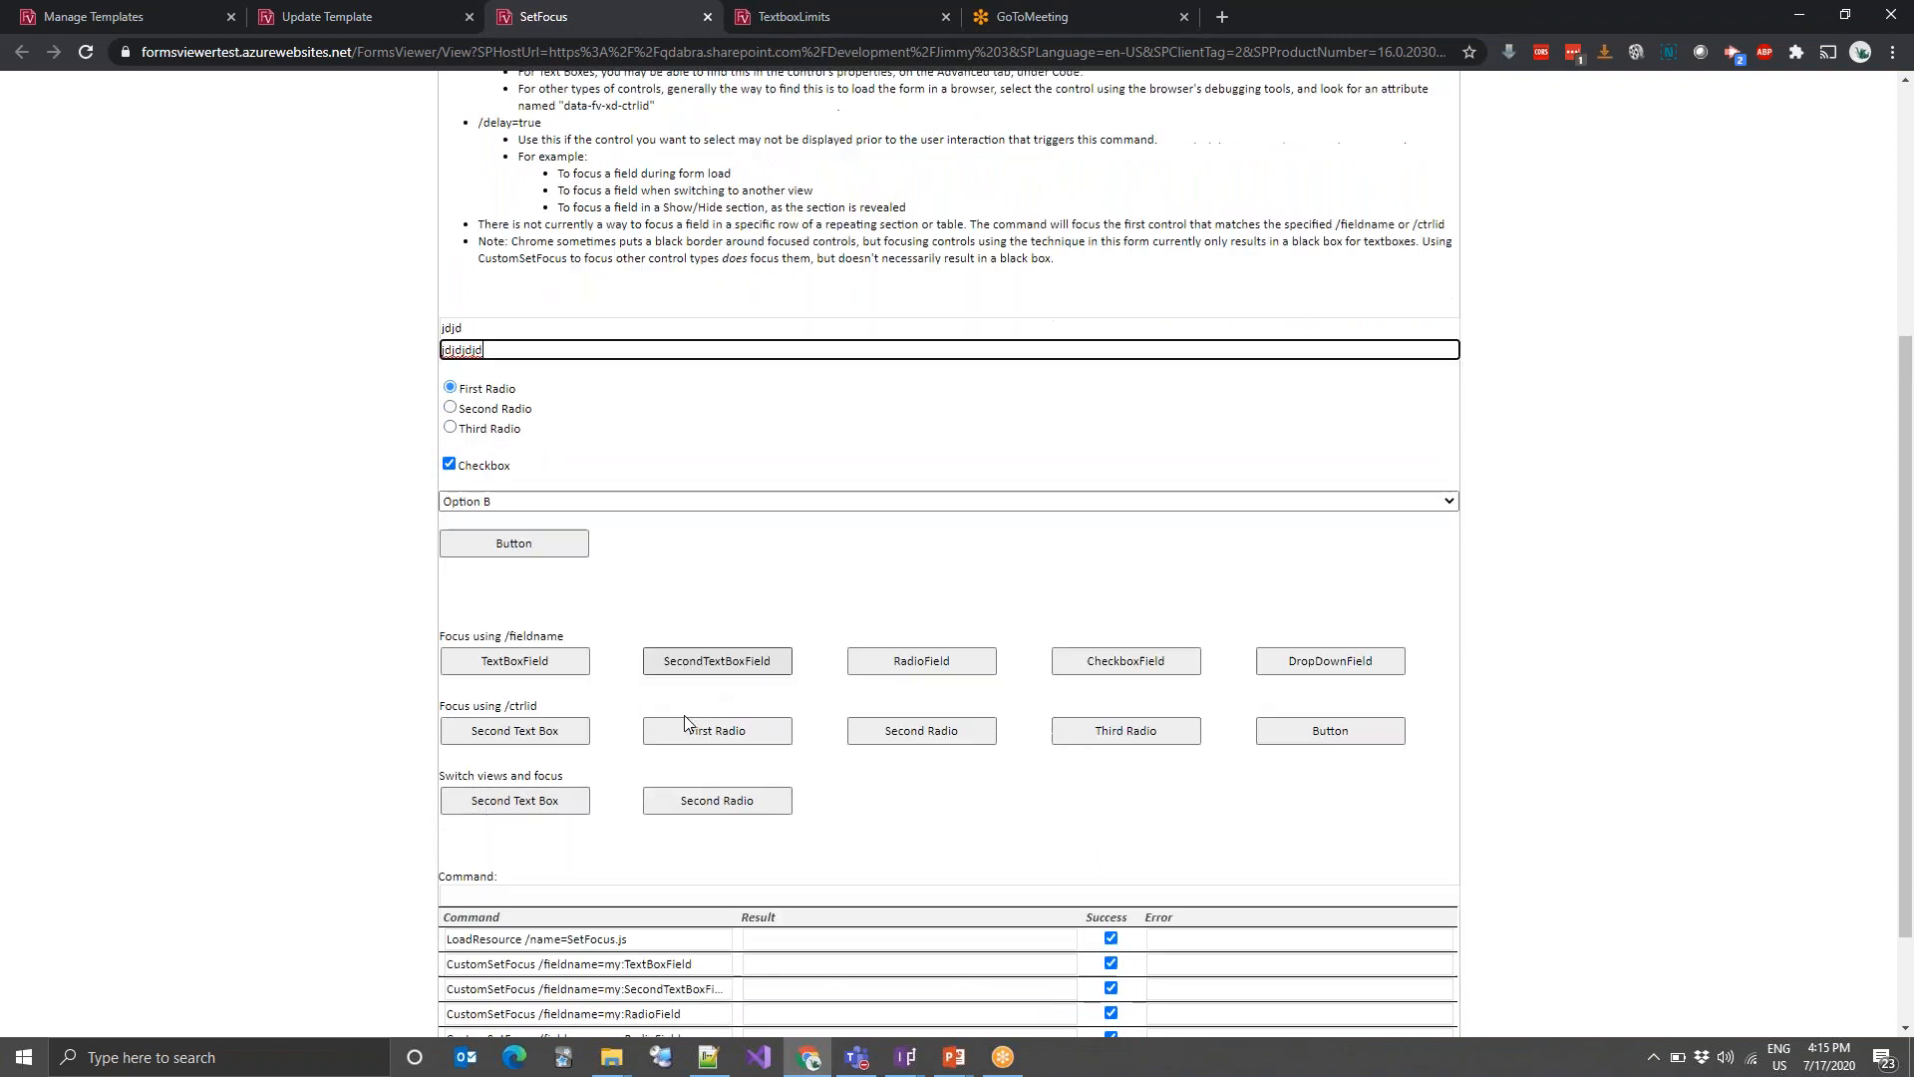
{"action": "scroll", "coordinate": [675, 750], "scroll_direction": "up", "scroll_amount": 3}
{"action": "scroll", "coordinate": [678, 748], "scroll_direction": "up", "scroll_amount": 1}
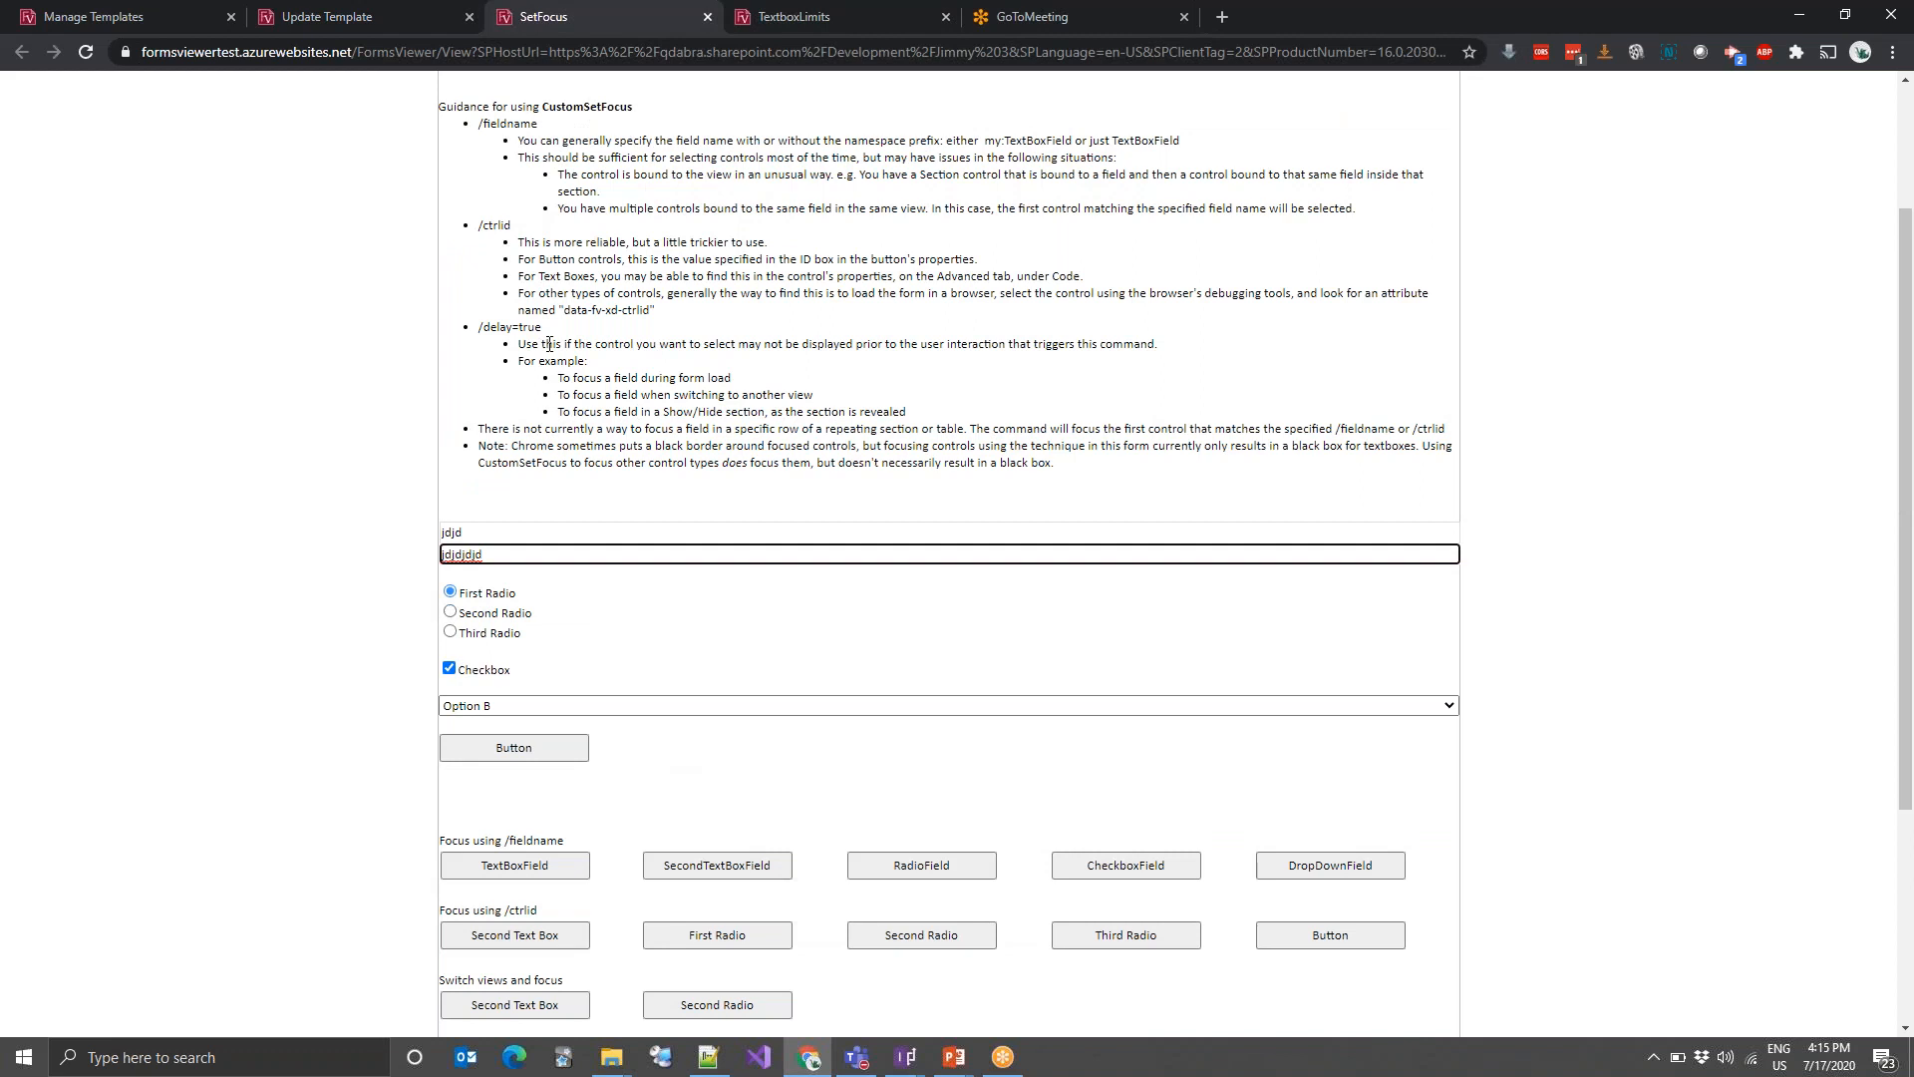
{"action": "scroll", "coordinate": [643, 640], "scroll_direction": "down", "scroll_amount": 3}
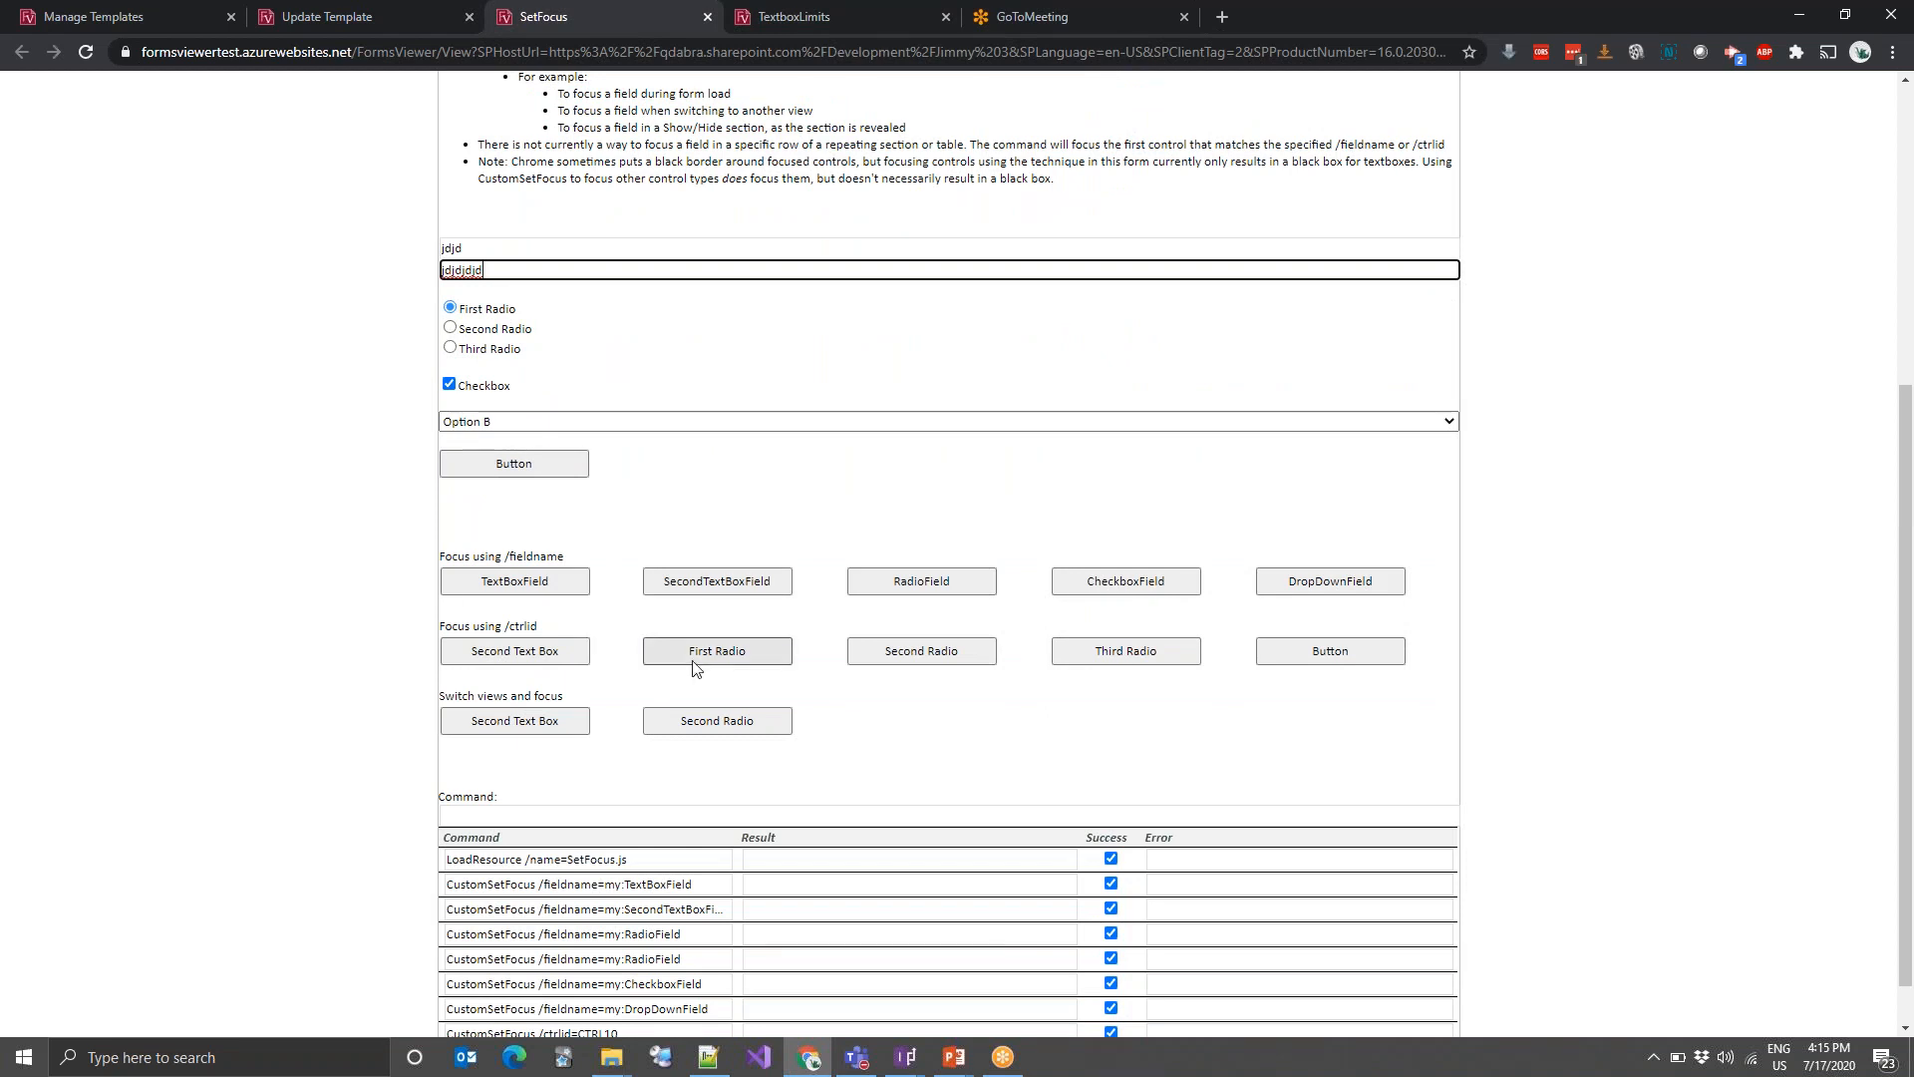
Step: Cycle First, Second and Third Radio by control ID, ending on Third Radio, then test Button and view switching
{"action": "left_click", "coordinate": [732, 660]}
{"action": "left_click", "coordinate": [969, 650]}
{"action": "left_click", "coordinate": [1104, 658]}
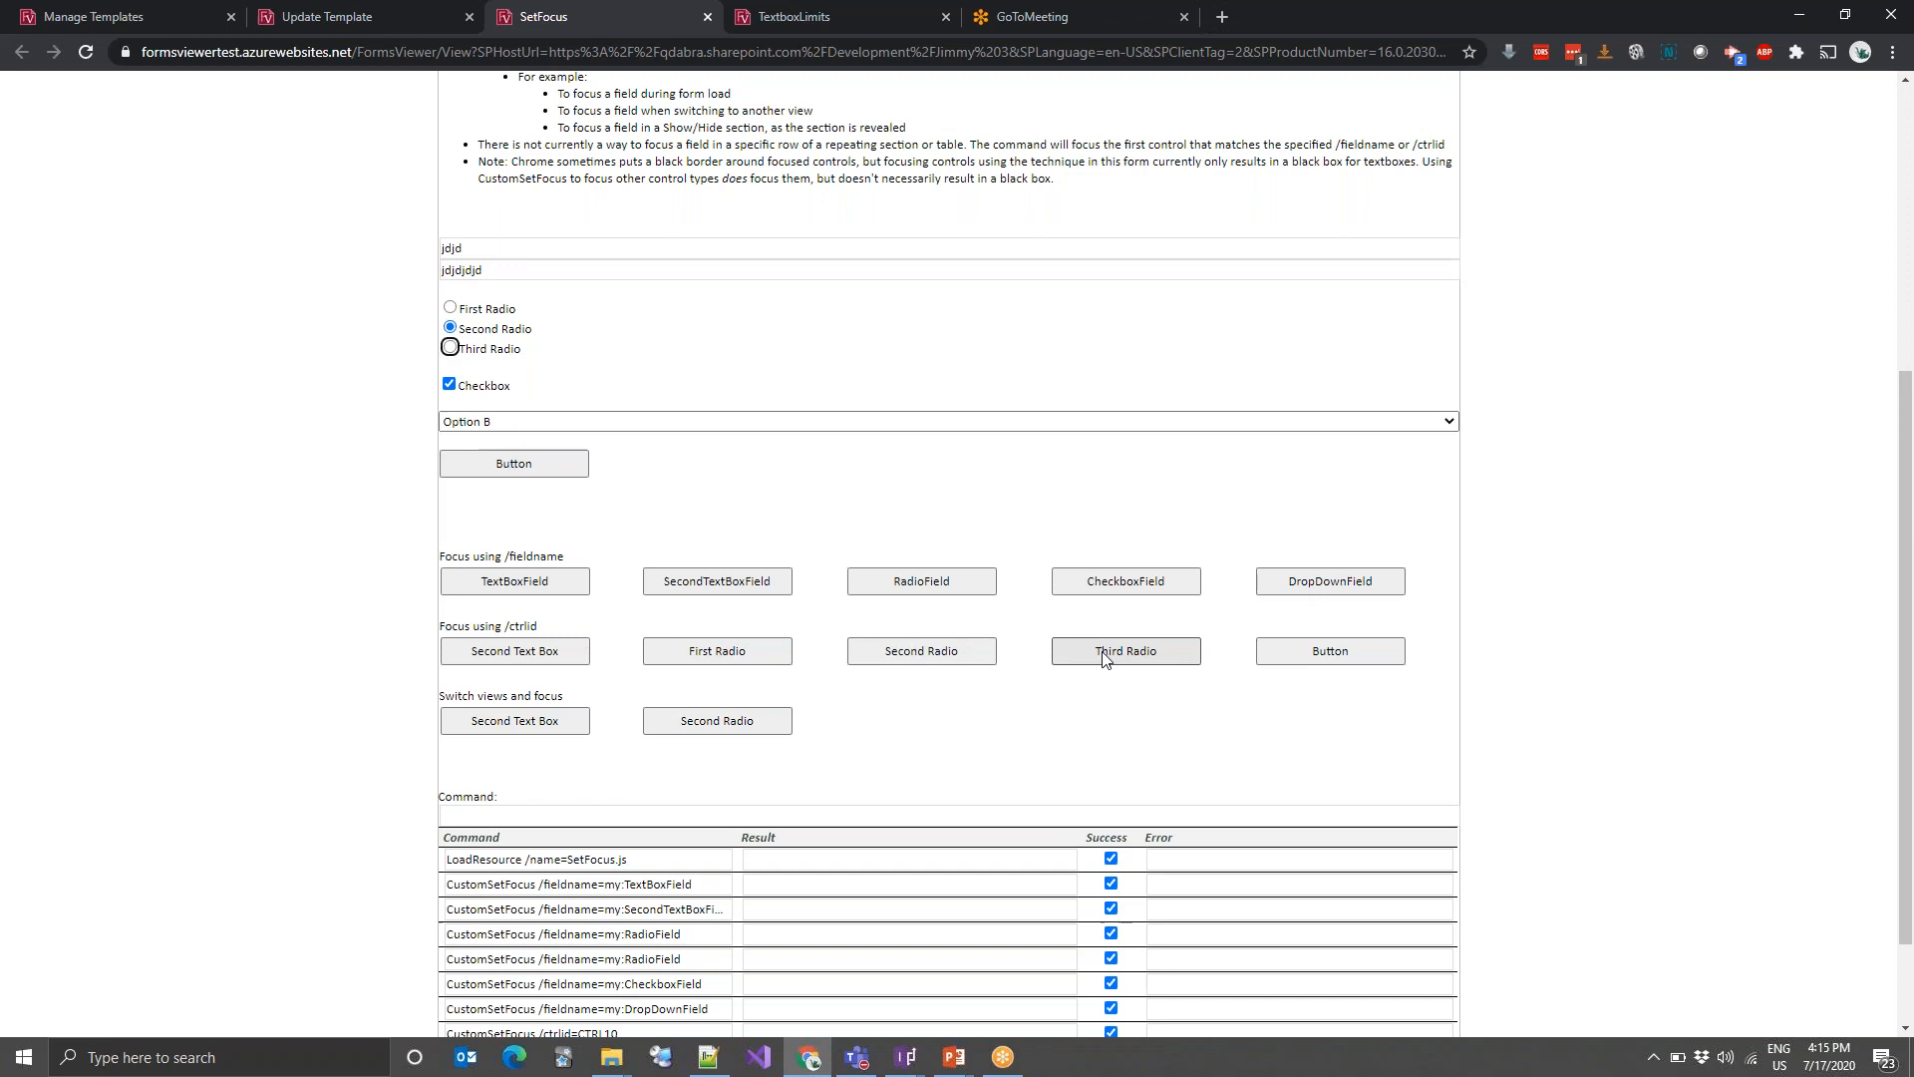
{"action": "left_click", "coordinate": [964, 660]}
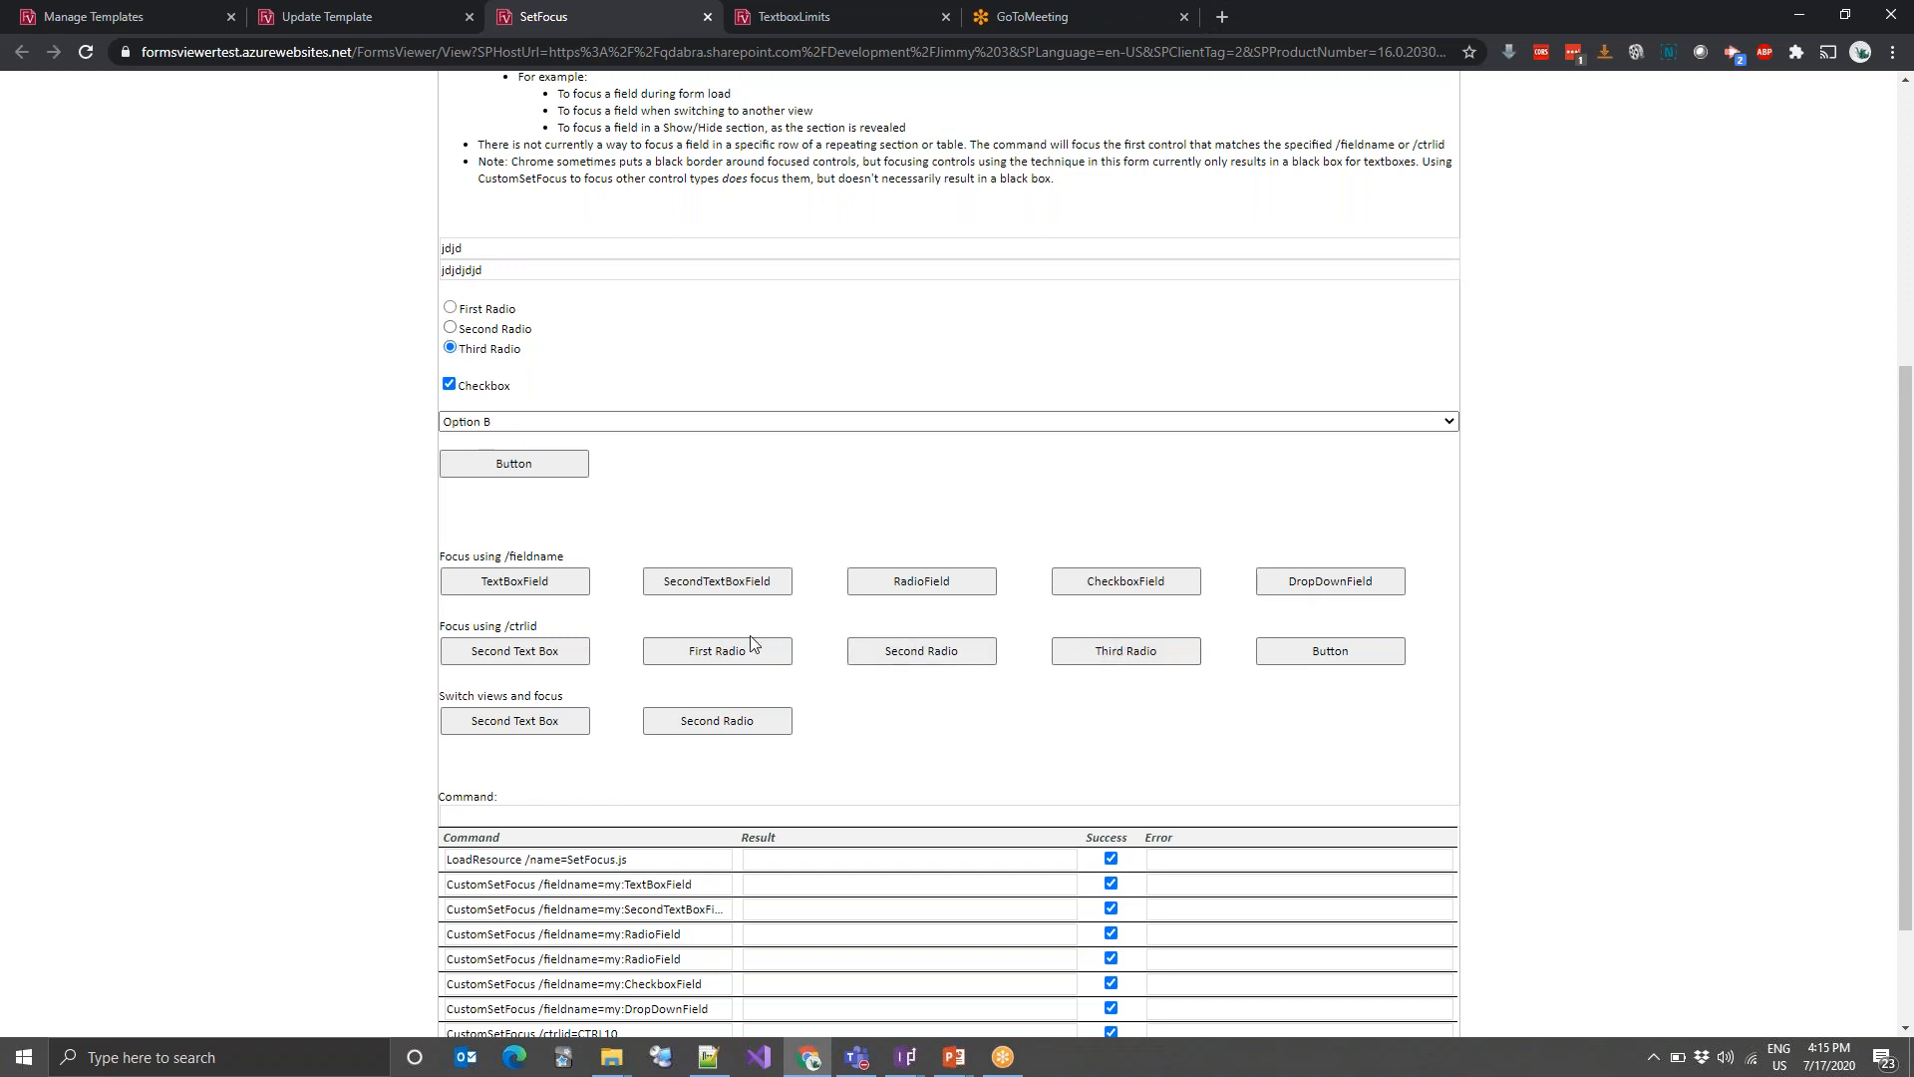
{"action": "left_click", "coordinate": [1075, 660]}
{"action": "left_click", "coordinate": [1283, 659]}
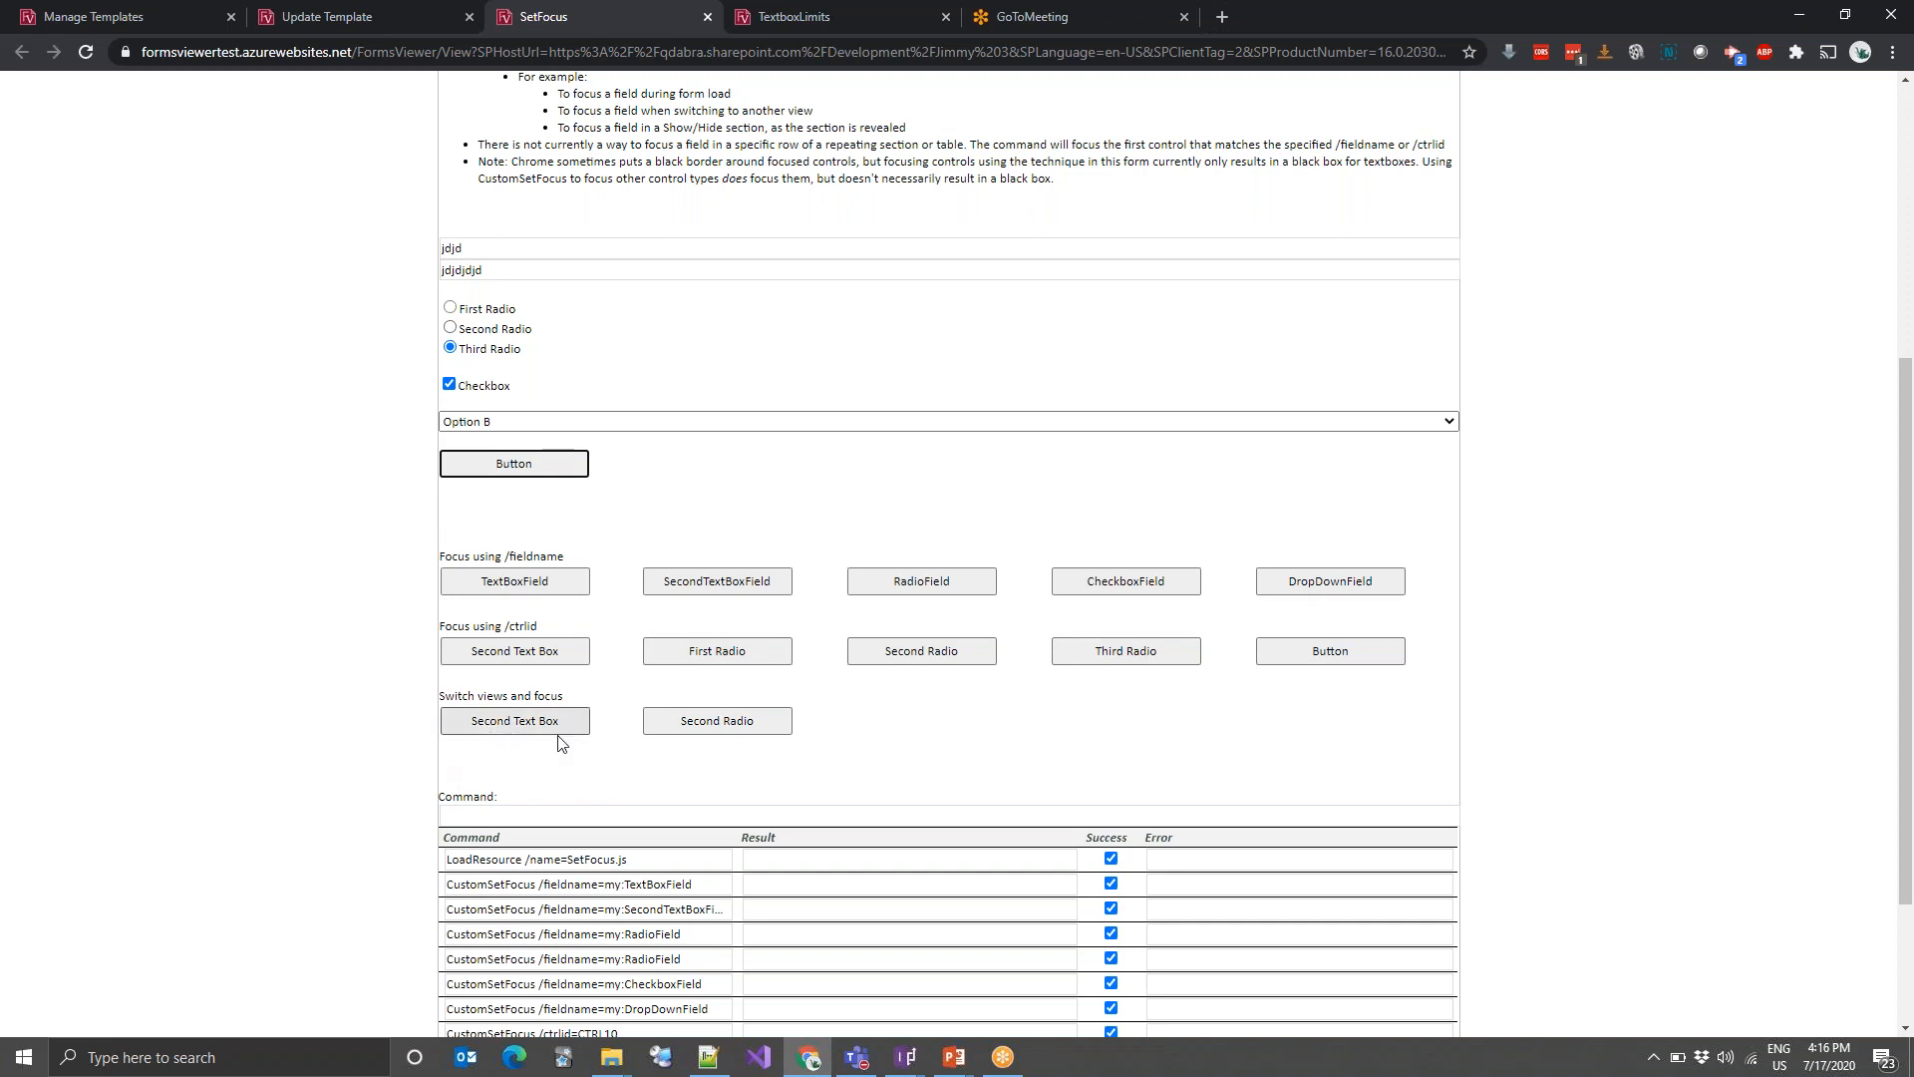
{"action": "left_click", "coordinate": [527, 732]}
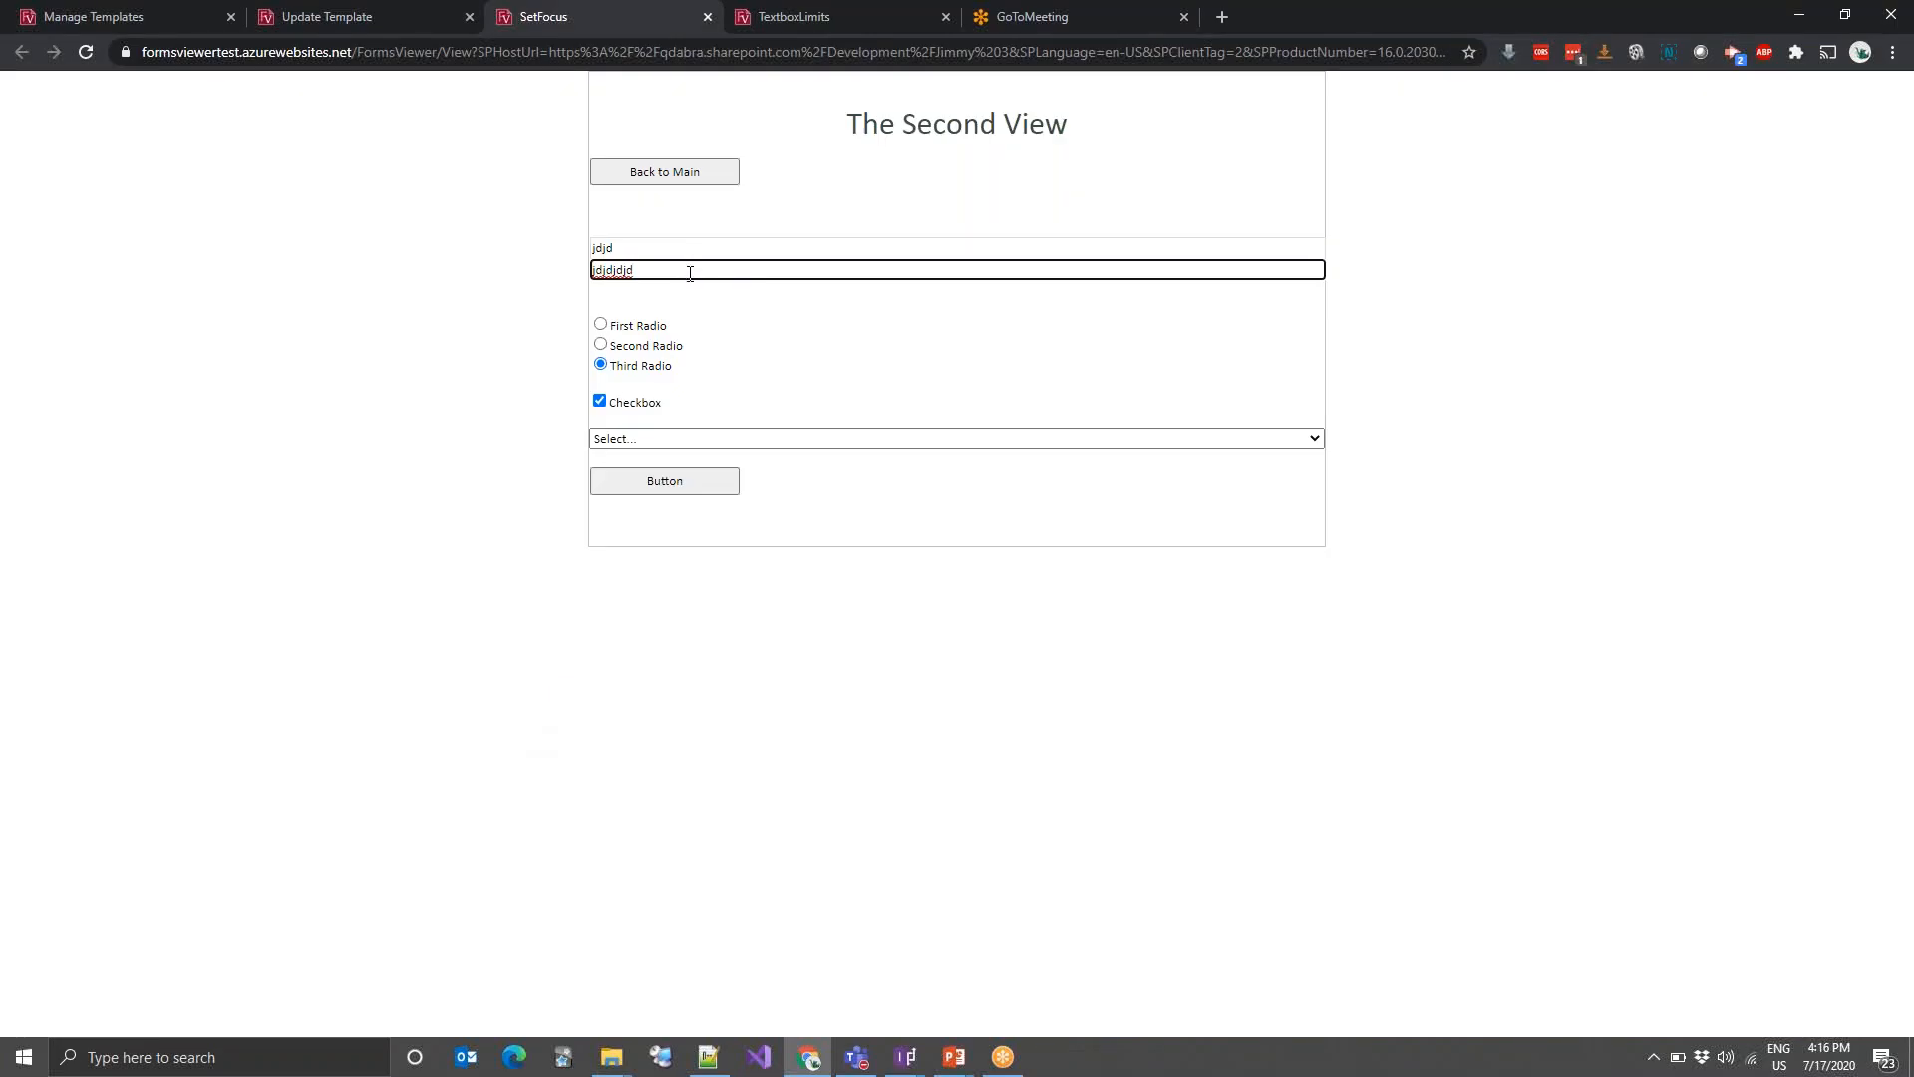
Step: Reload the form and test switching to The Second View with Second Radio focused
{"action": "key", "text": "F5"}
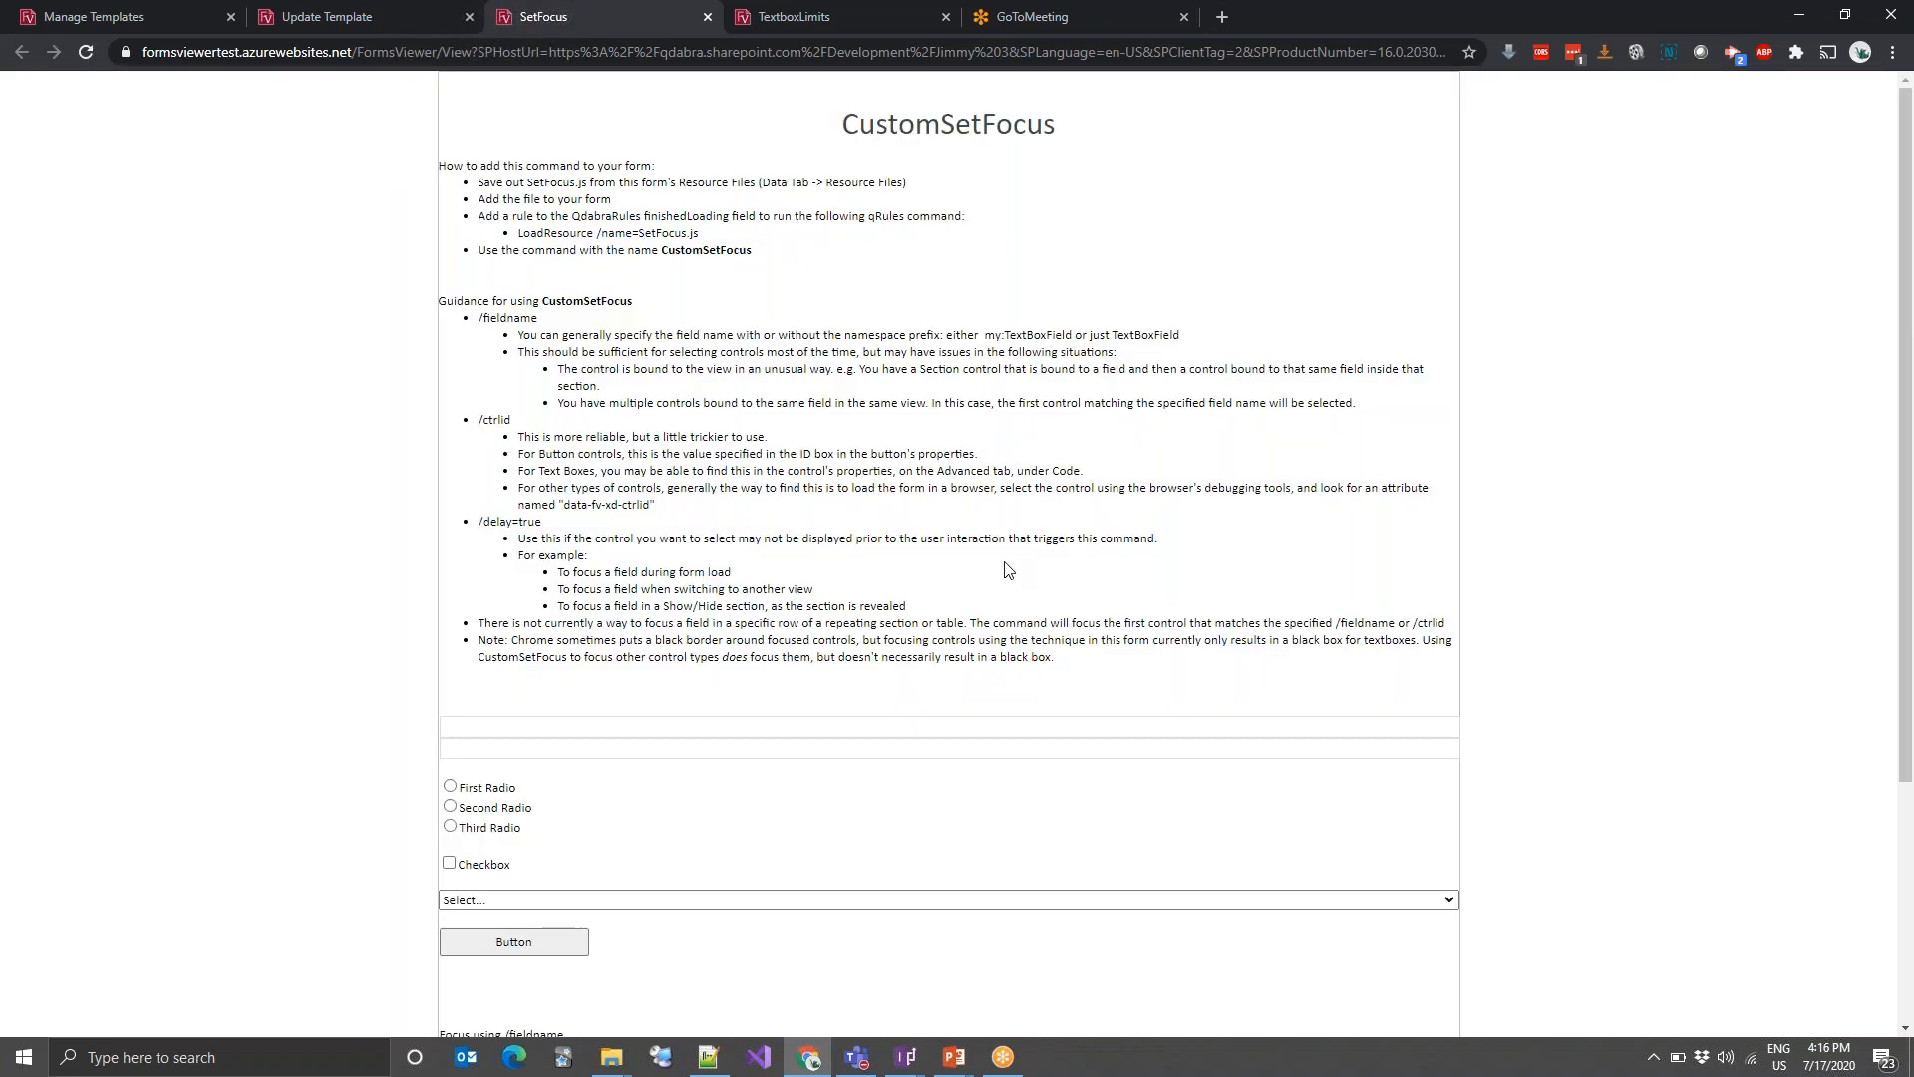
{"action": "scroll", "coordinate": [857, 698], "scroll_direction": "down", "scroll_amount": 4}
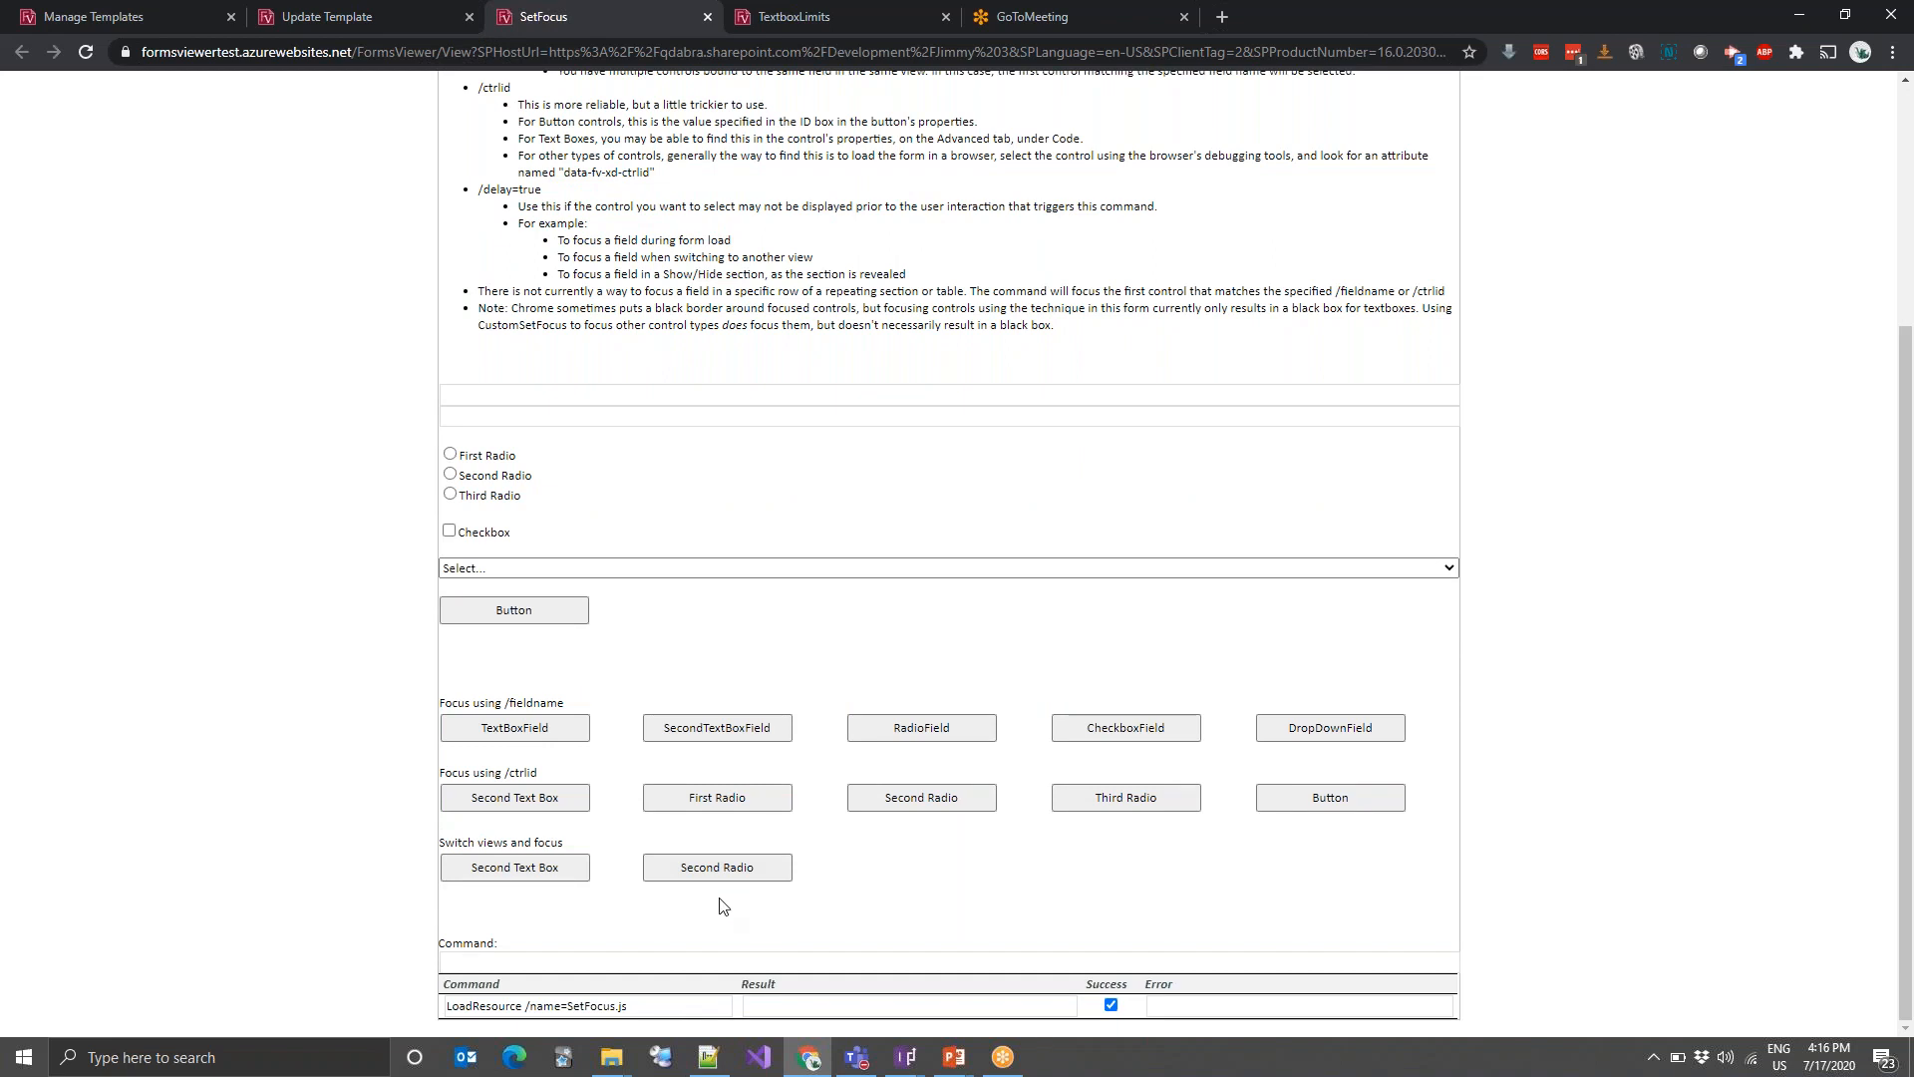
{"action": "left_click", "coordinate": [703, 871]}
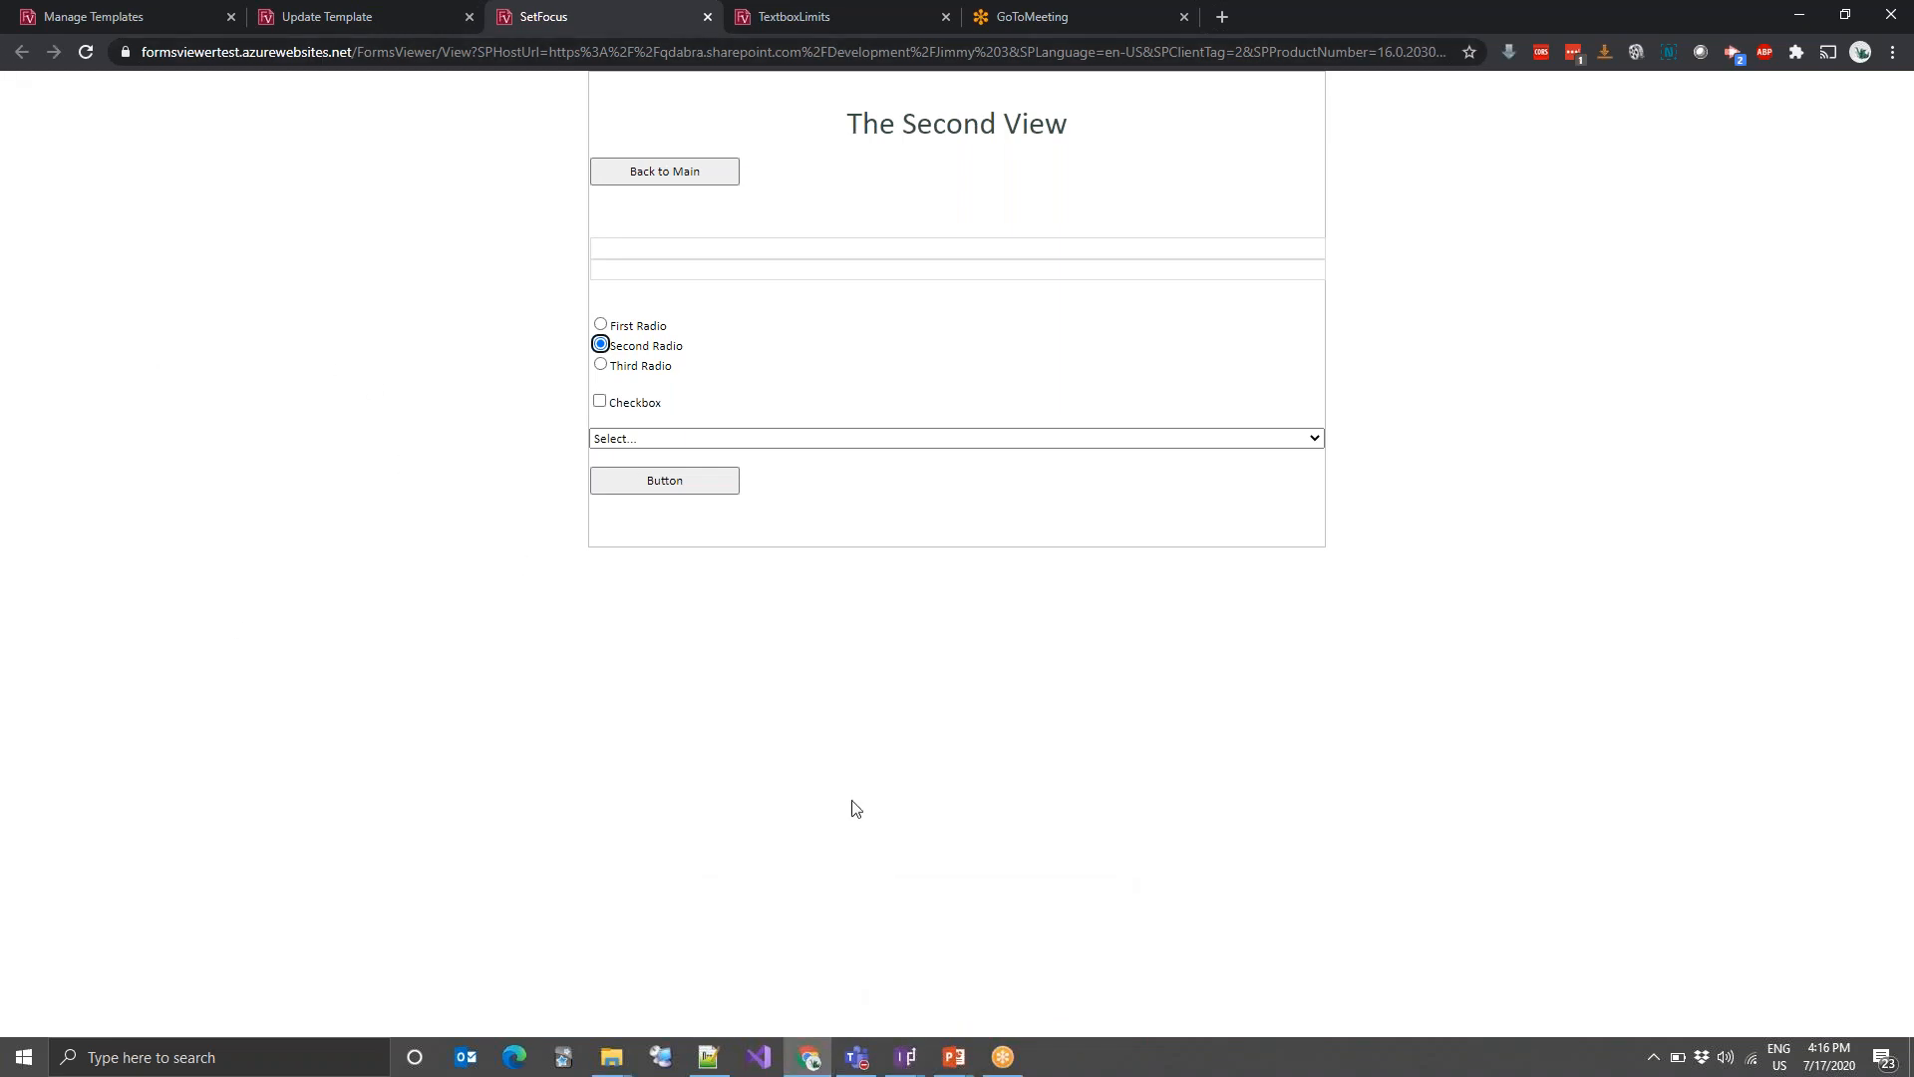
{"action": "mouse_move", "coordinate": [904, 1037]}
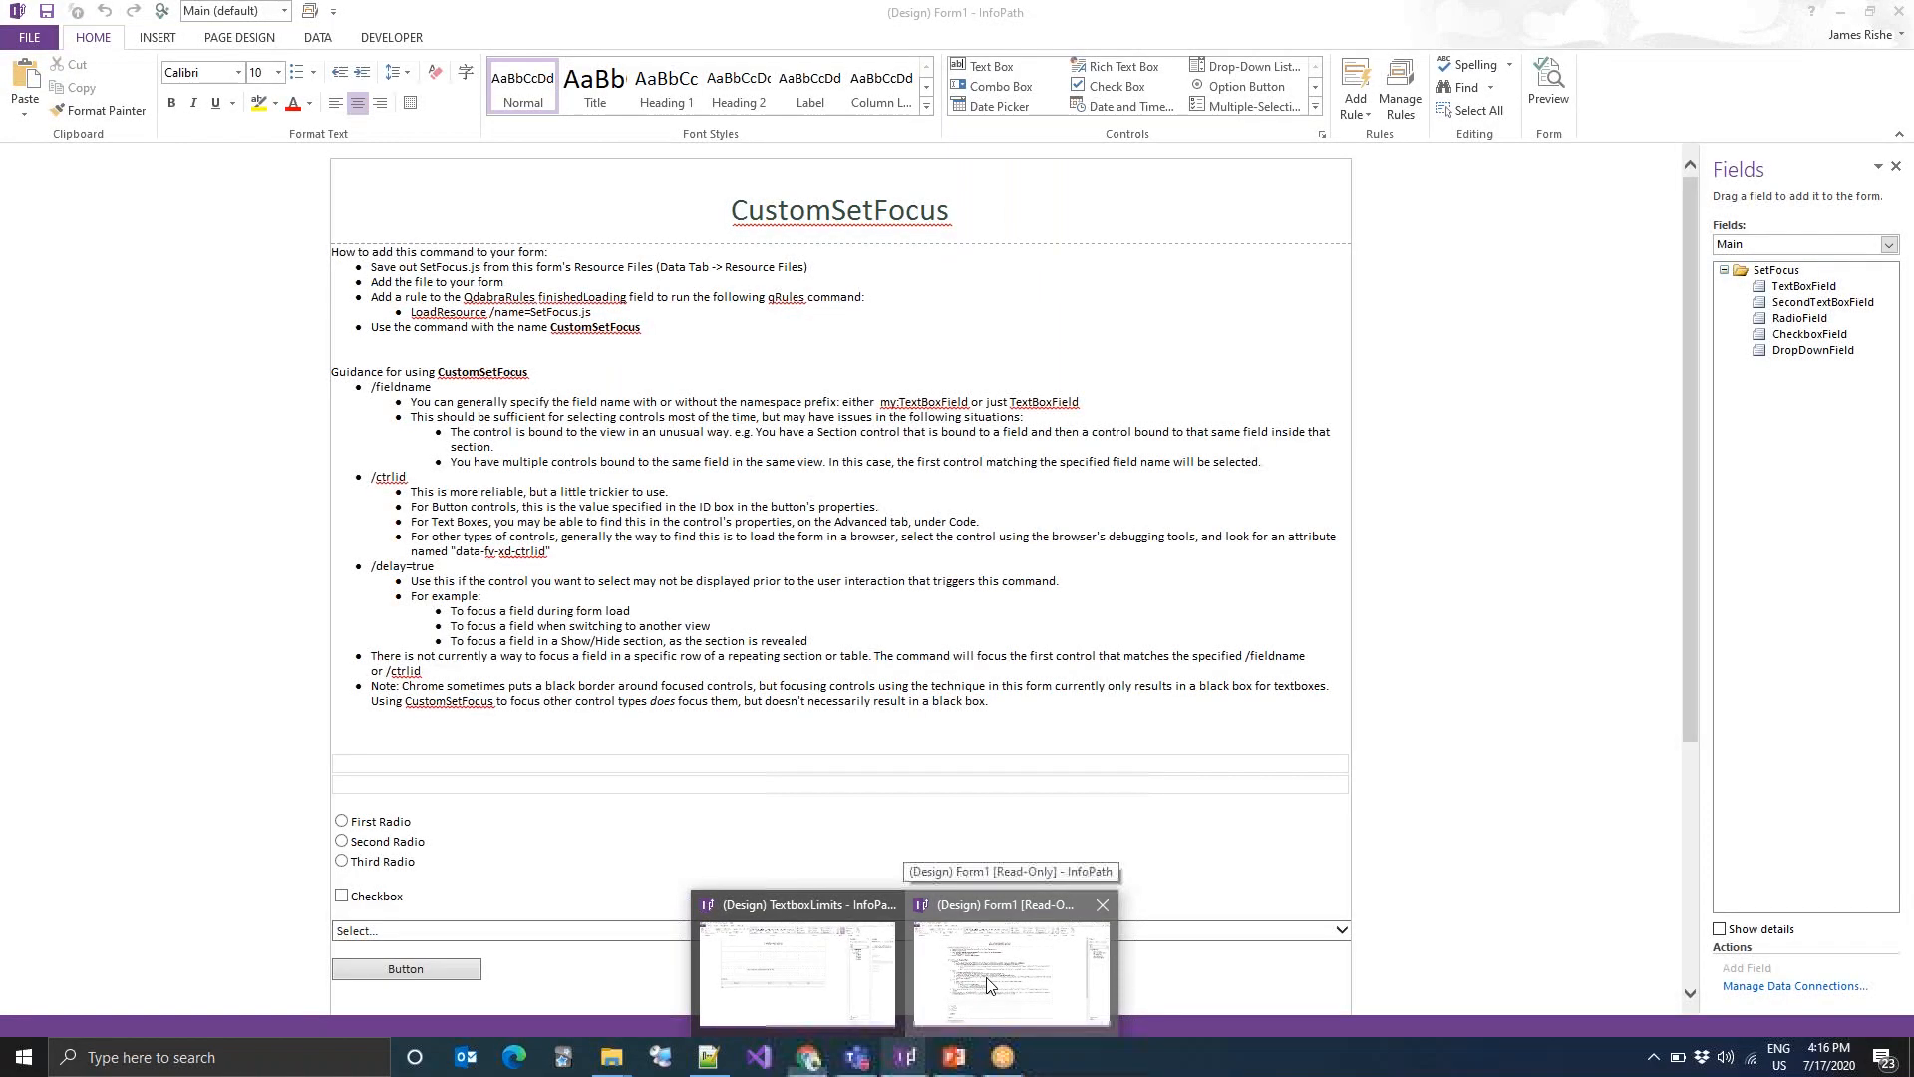
Step: Check DATA > Resource Files lists SetFocus.js alongside QdabraRules.xml, then close it
{"action": "left_click", "coordinate": [990, 985]}
{"action": "scroll", "coordinate": [726, 393], "scroll_direction": "down", "scroll_amount": 6}
{"action": "scroll", "coordinate": [726, 394], "scroll_direction": "up", "scroll_amount": 6}
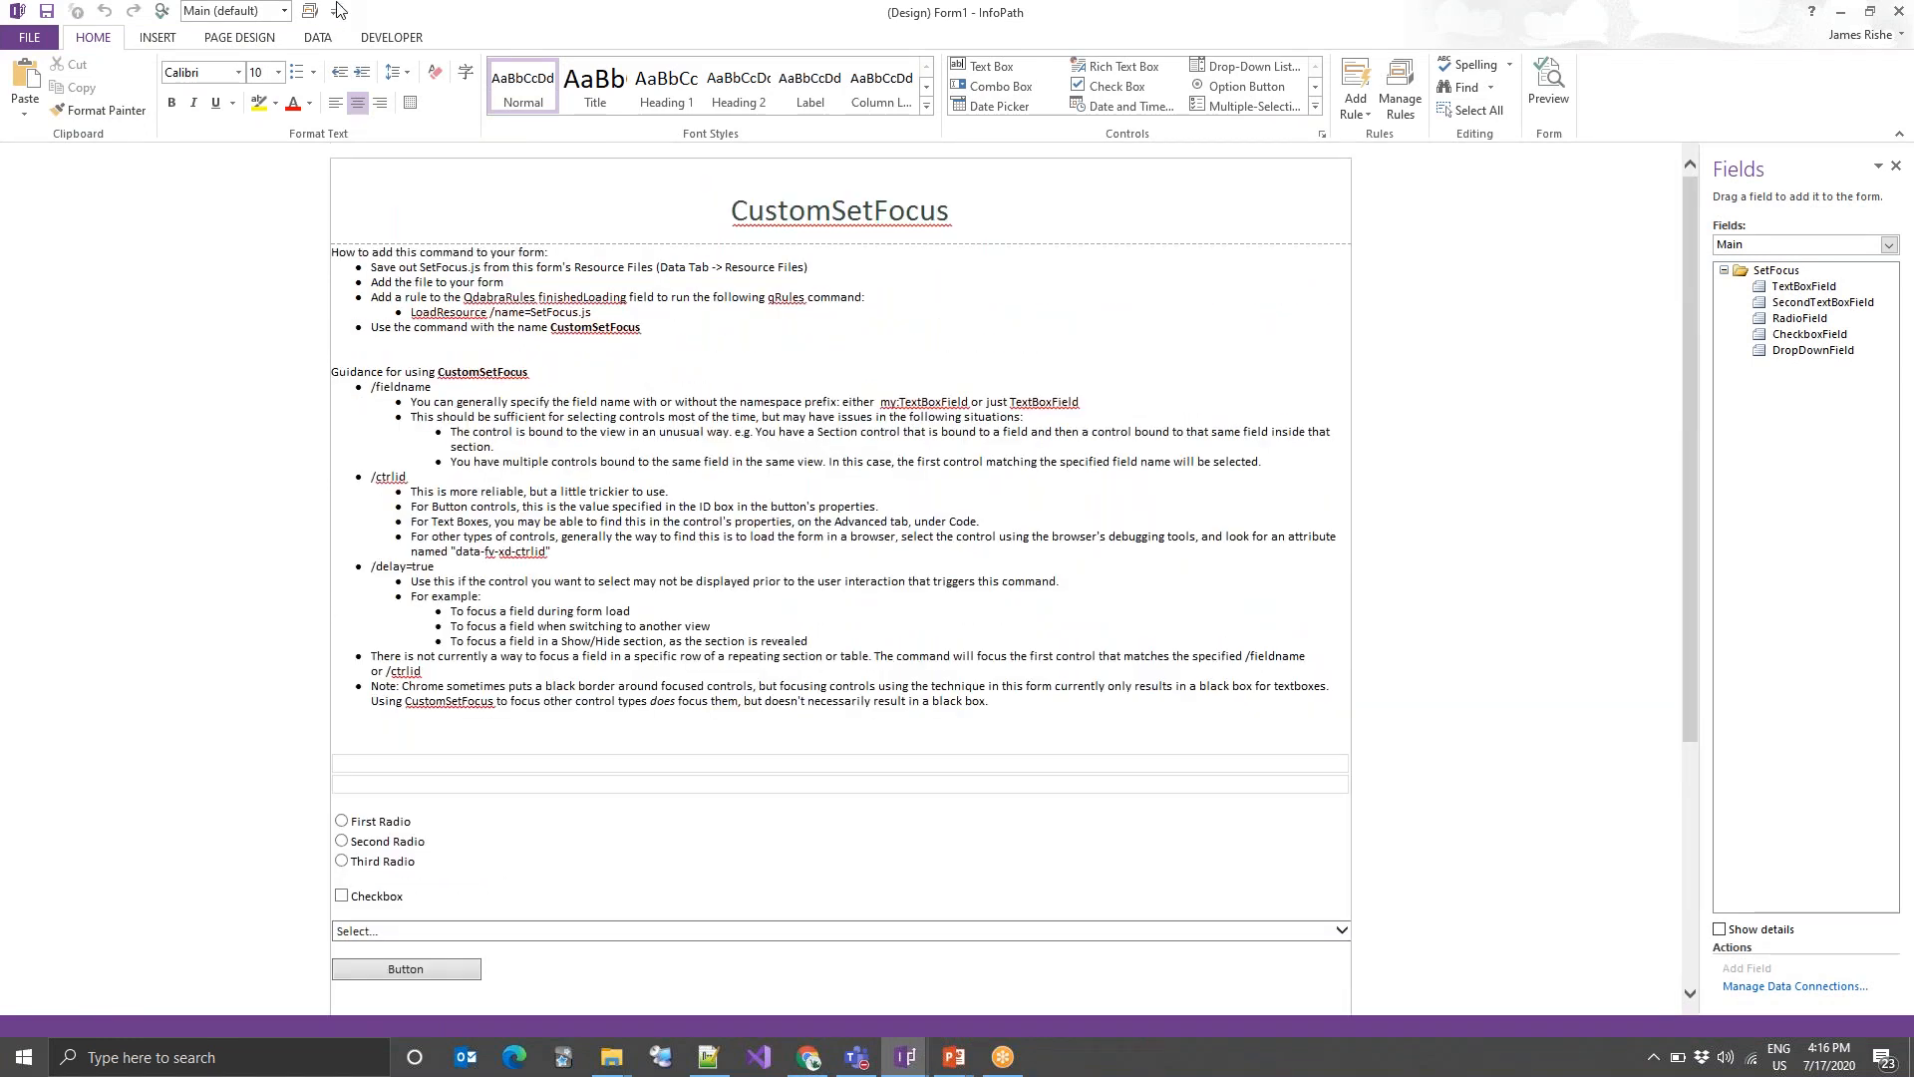
{"action": "left_click", "coordinate": [318, 38]}
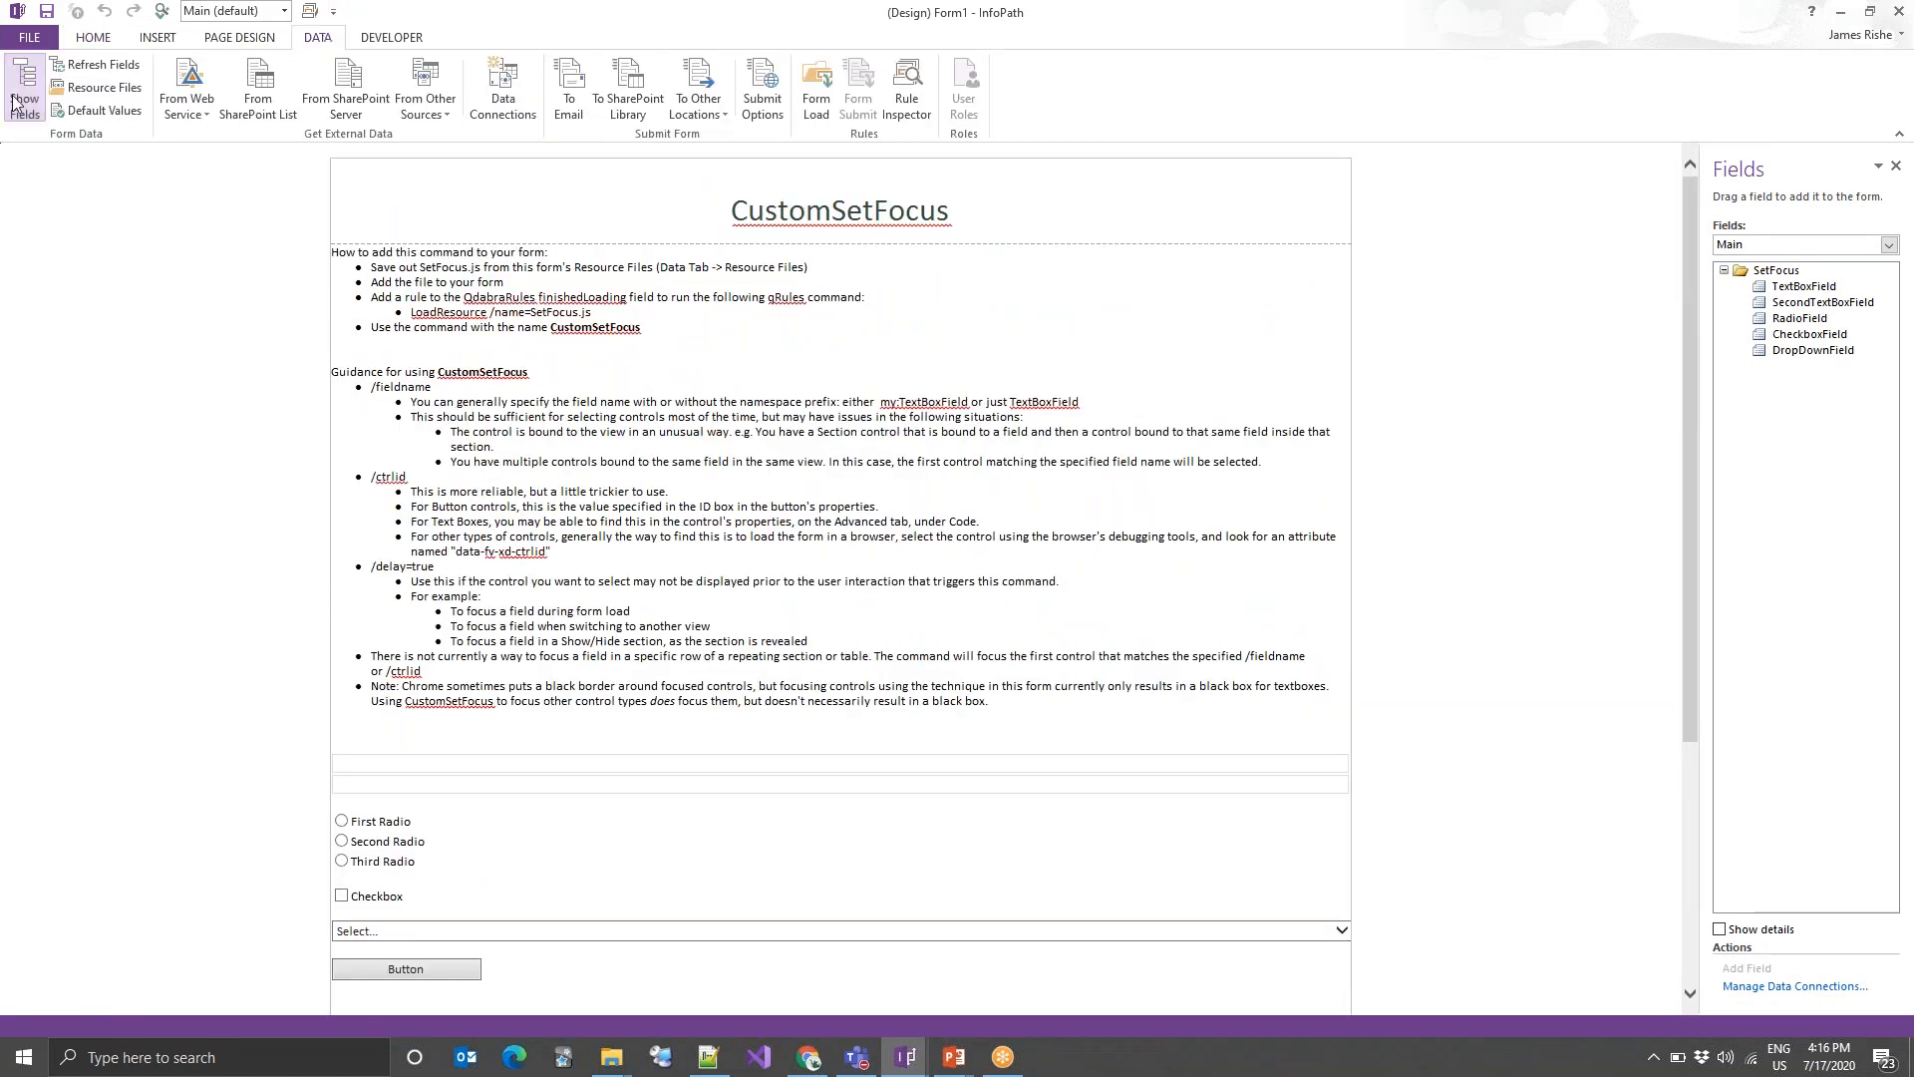
{"action": "left_click", "coordinate": [62, 88]}
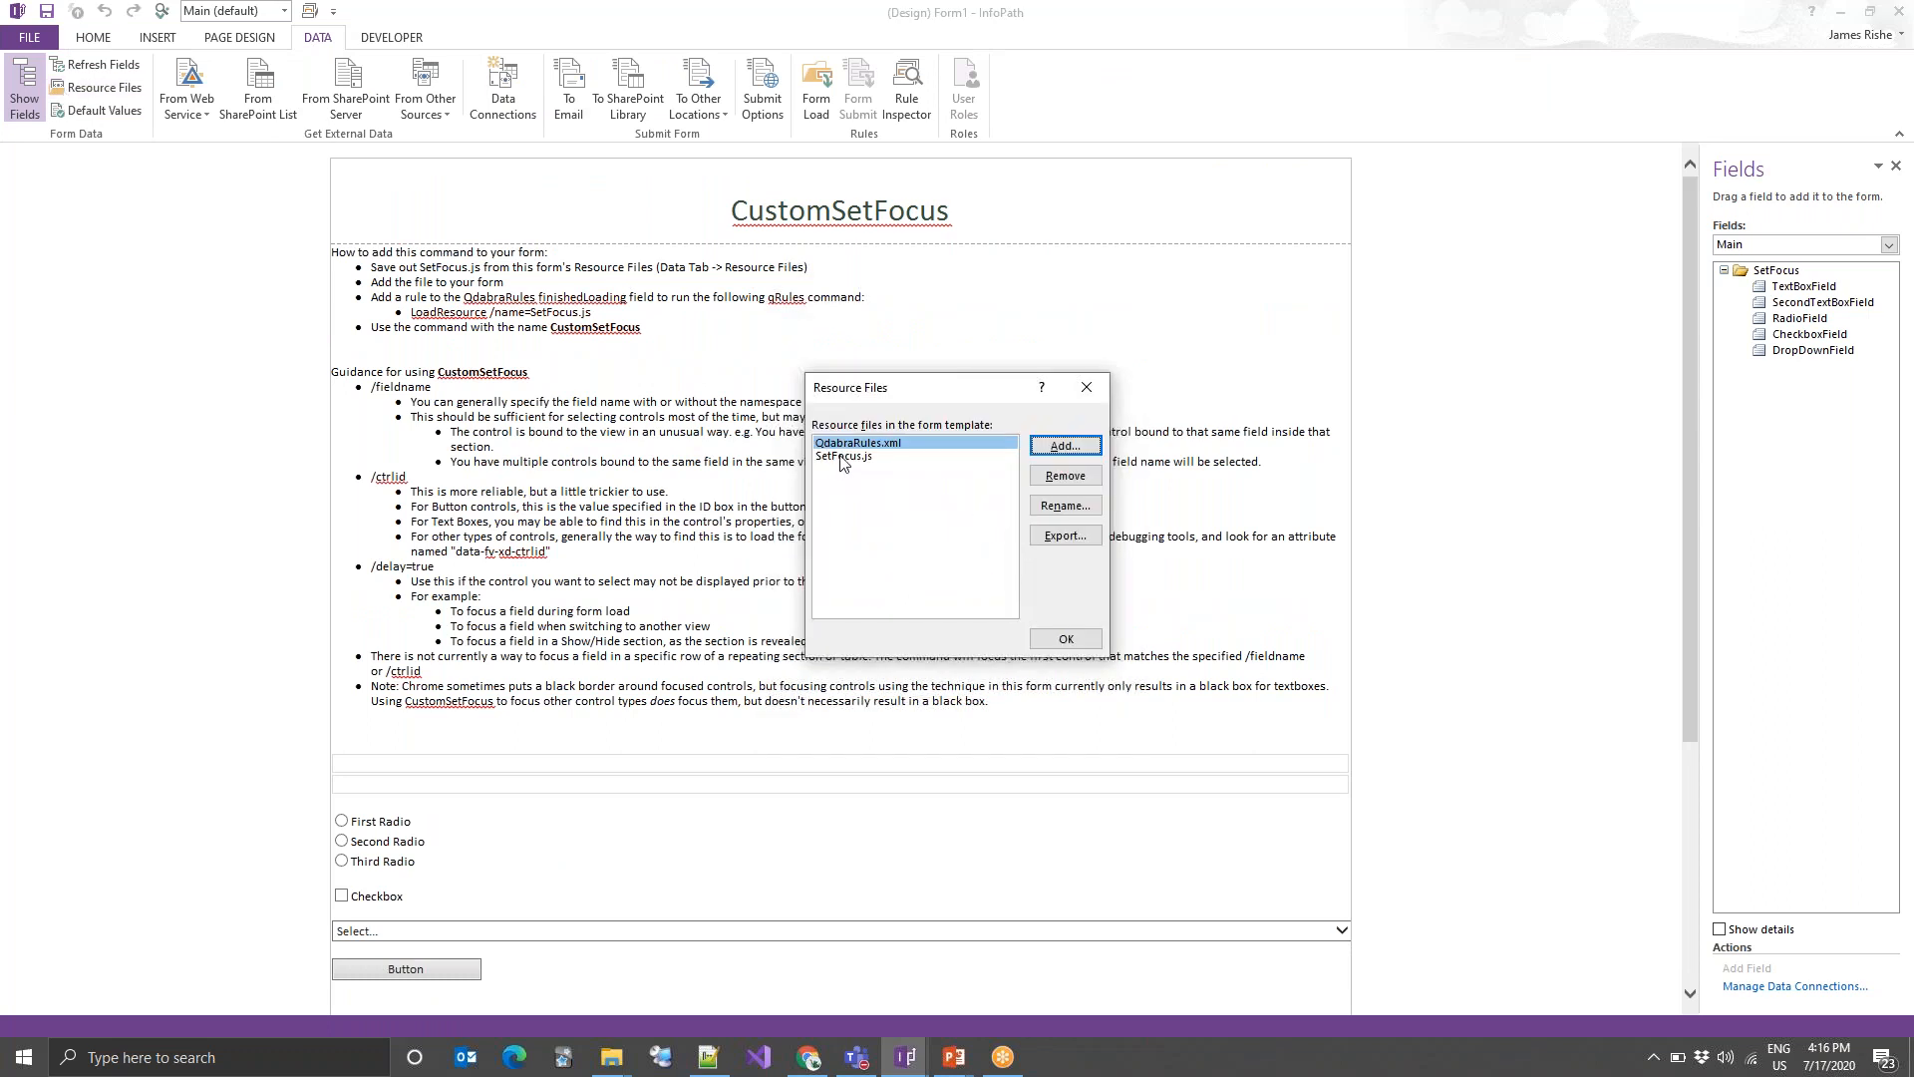
{"action": "left_click", "coordinate": [843, 458]}
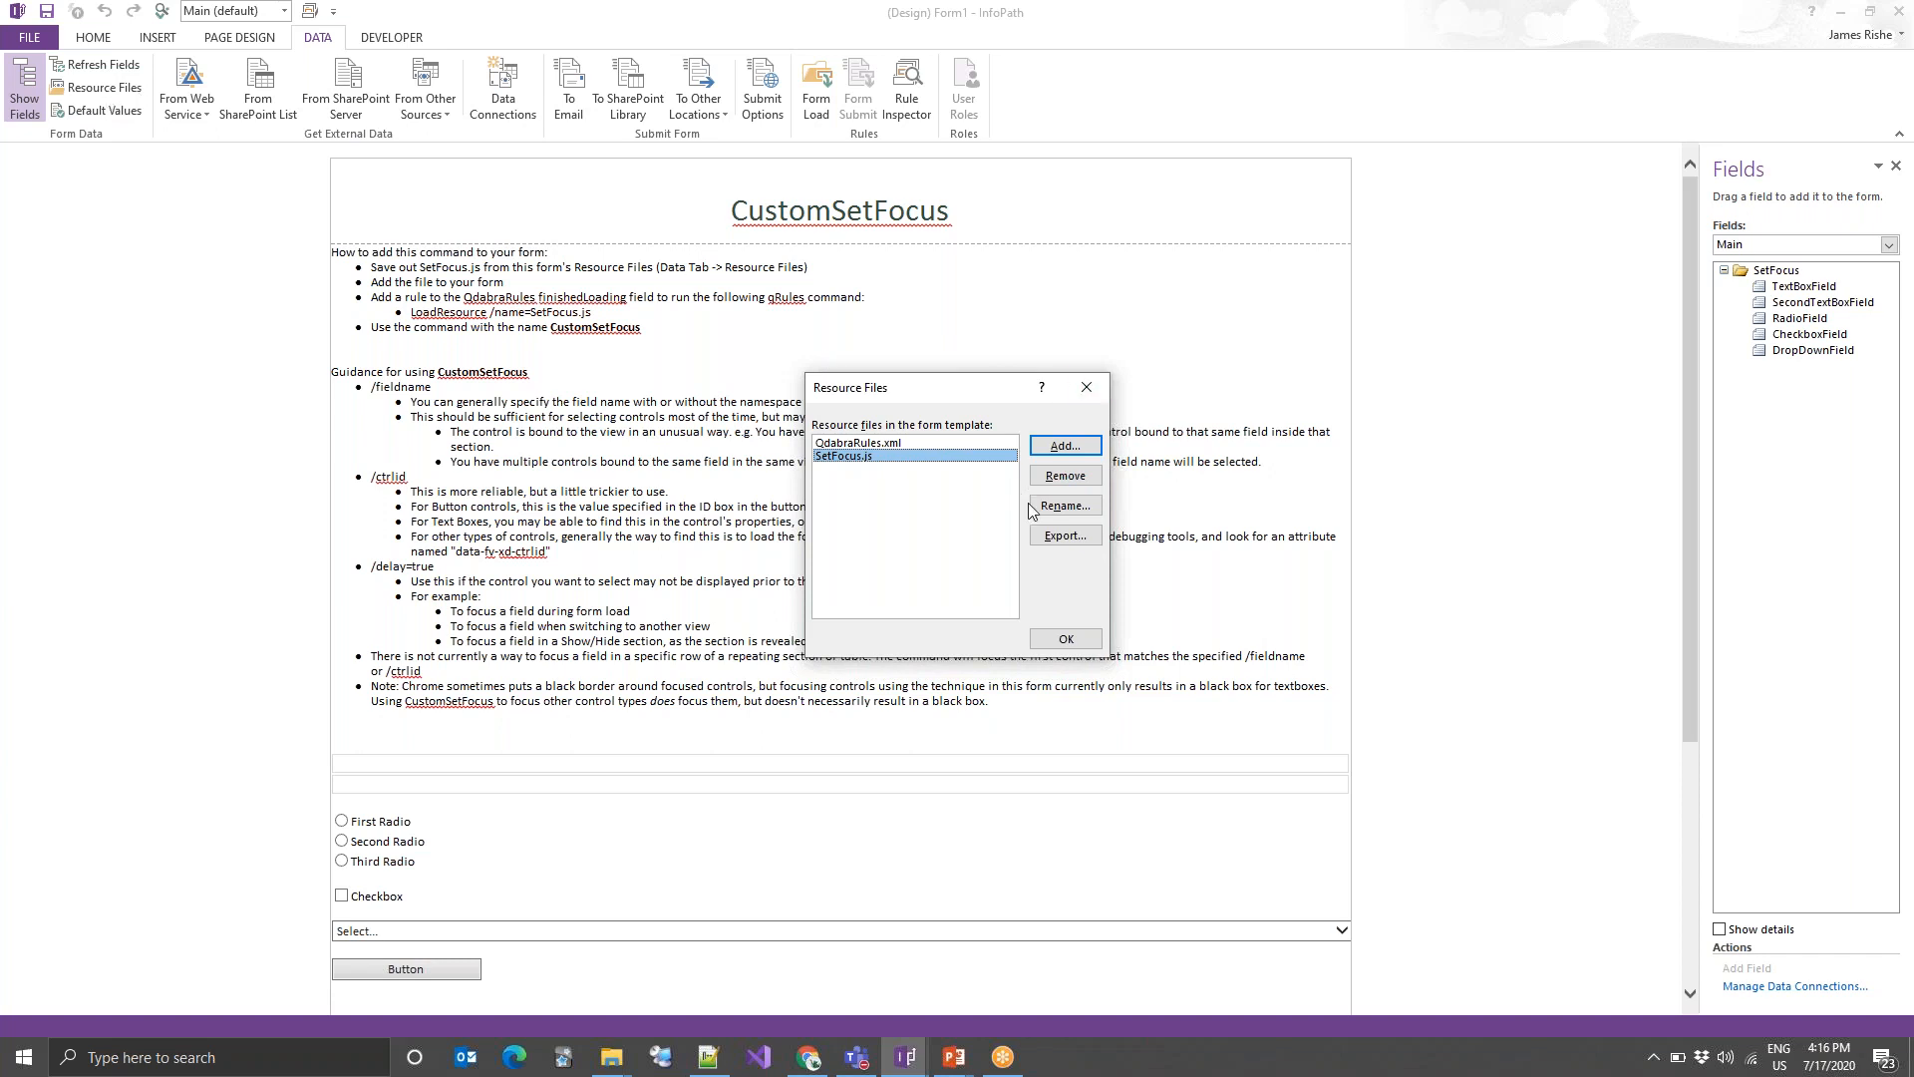
{"action": "left_click", "coordinate": [1090, 398]}
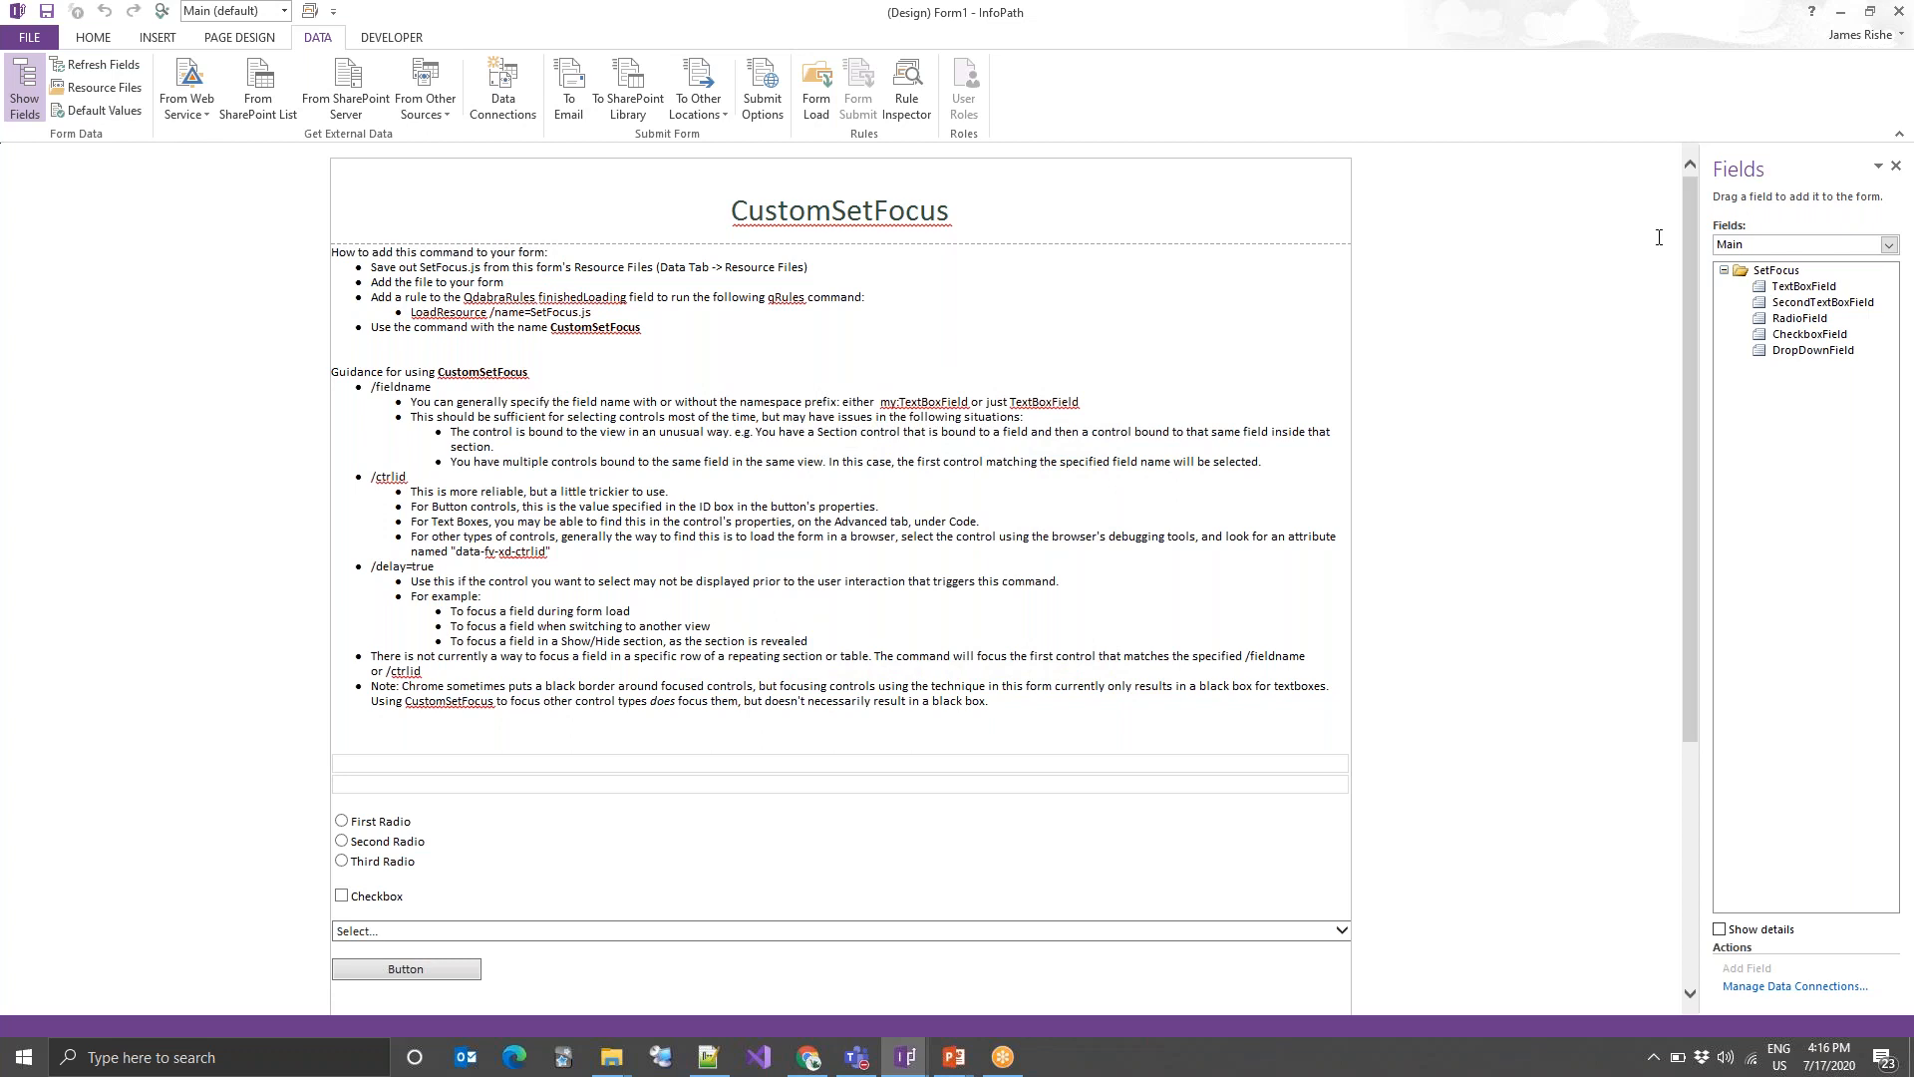
Step: Show finishedLoading's rules in QdabraRules (Secondary), reading the LoadResource /name=SetFocus.js command
{"action": "left_click", "coordinate": [1774, 245]}
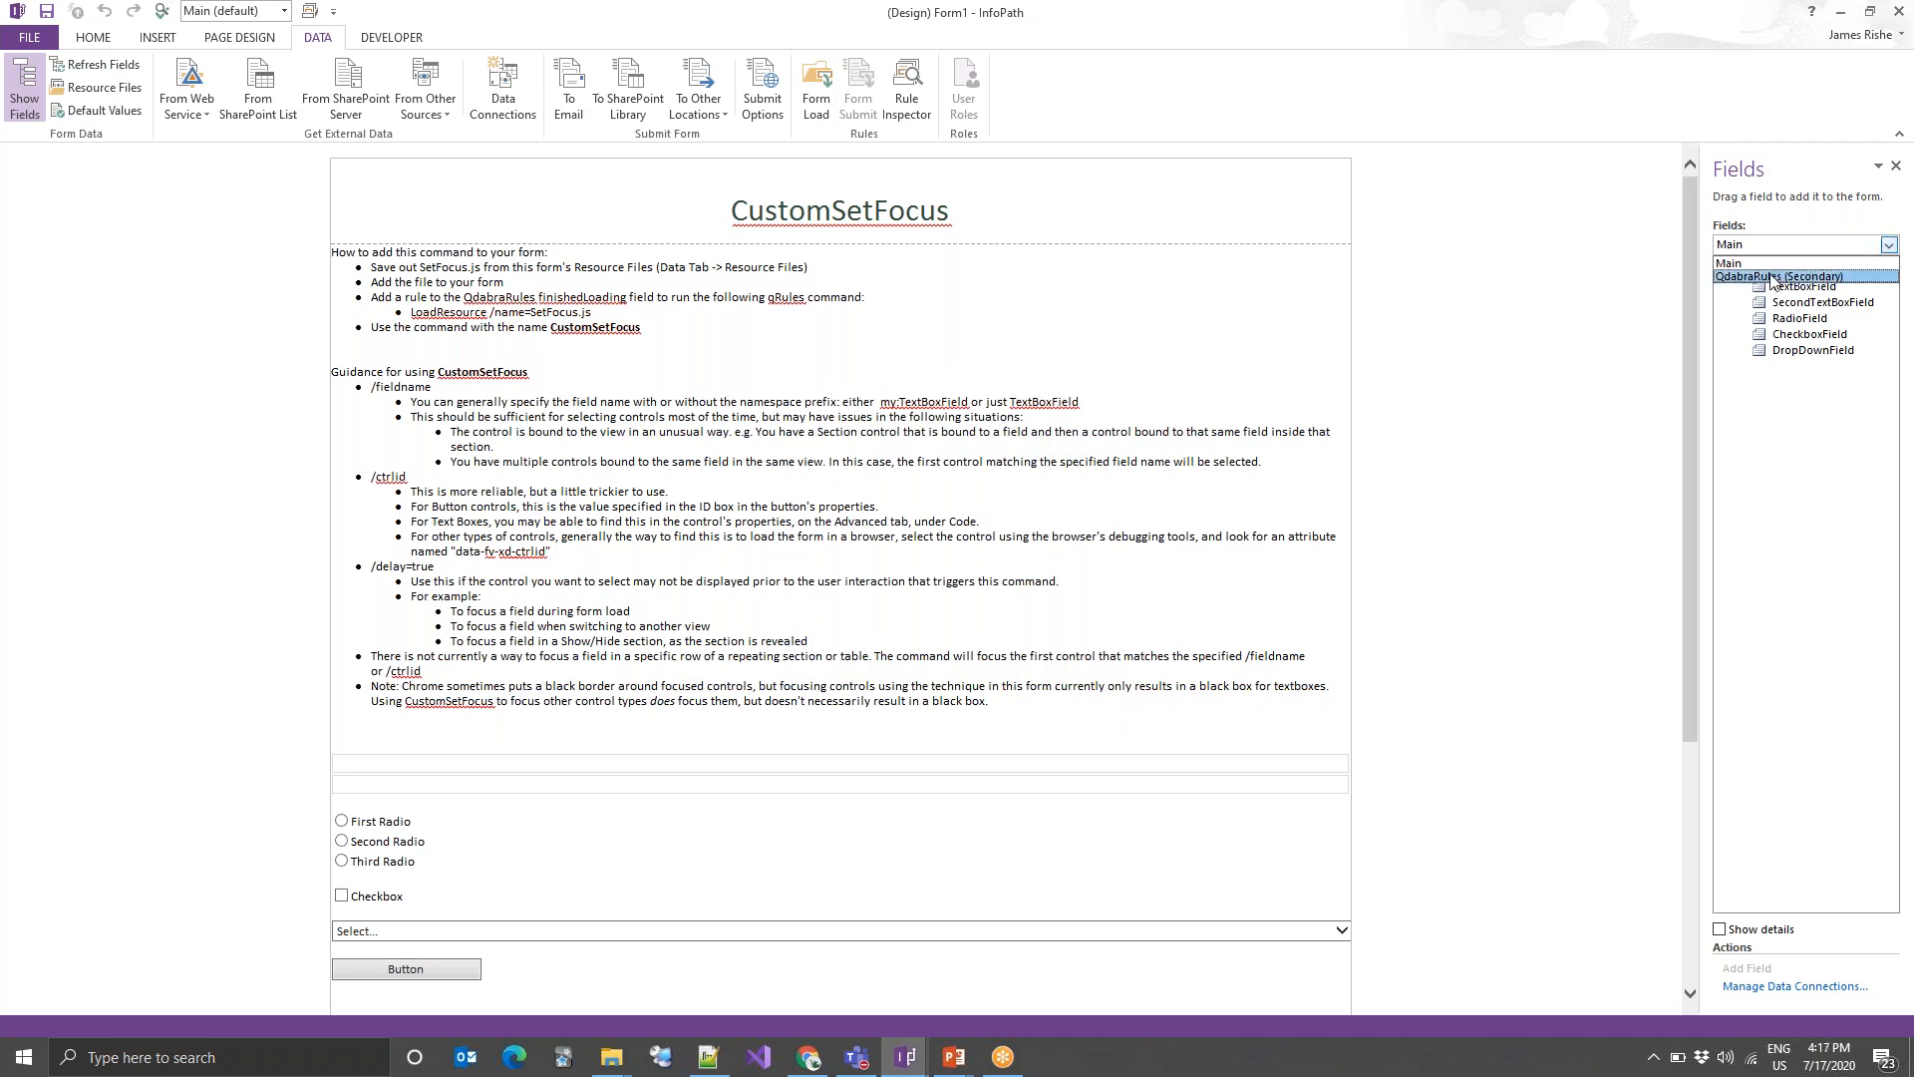
{"action": "left_click", "coordinate": [1772, 277]}
{"action": "left_click_drag", "start_coordinate": [1702, 381], "coordinate": [1480, 382]}
{"action": "left_click", "coordinate": [1632, 302]}
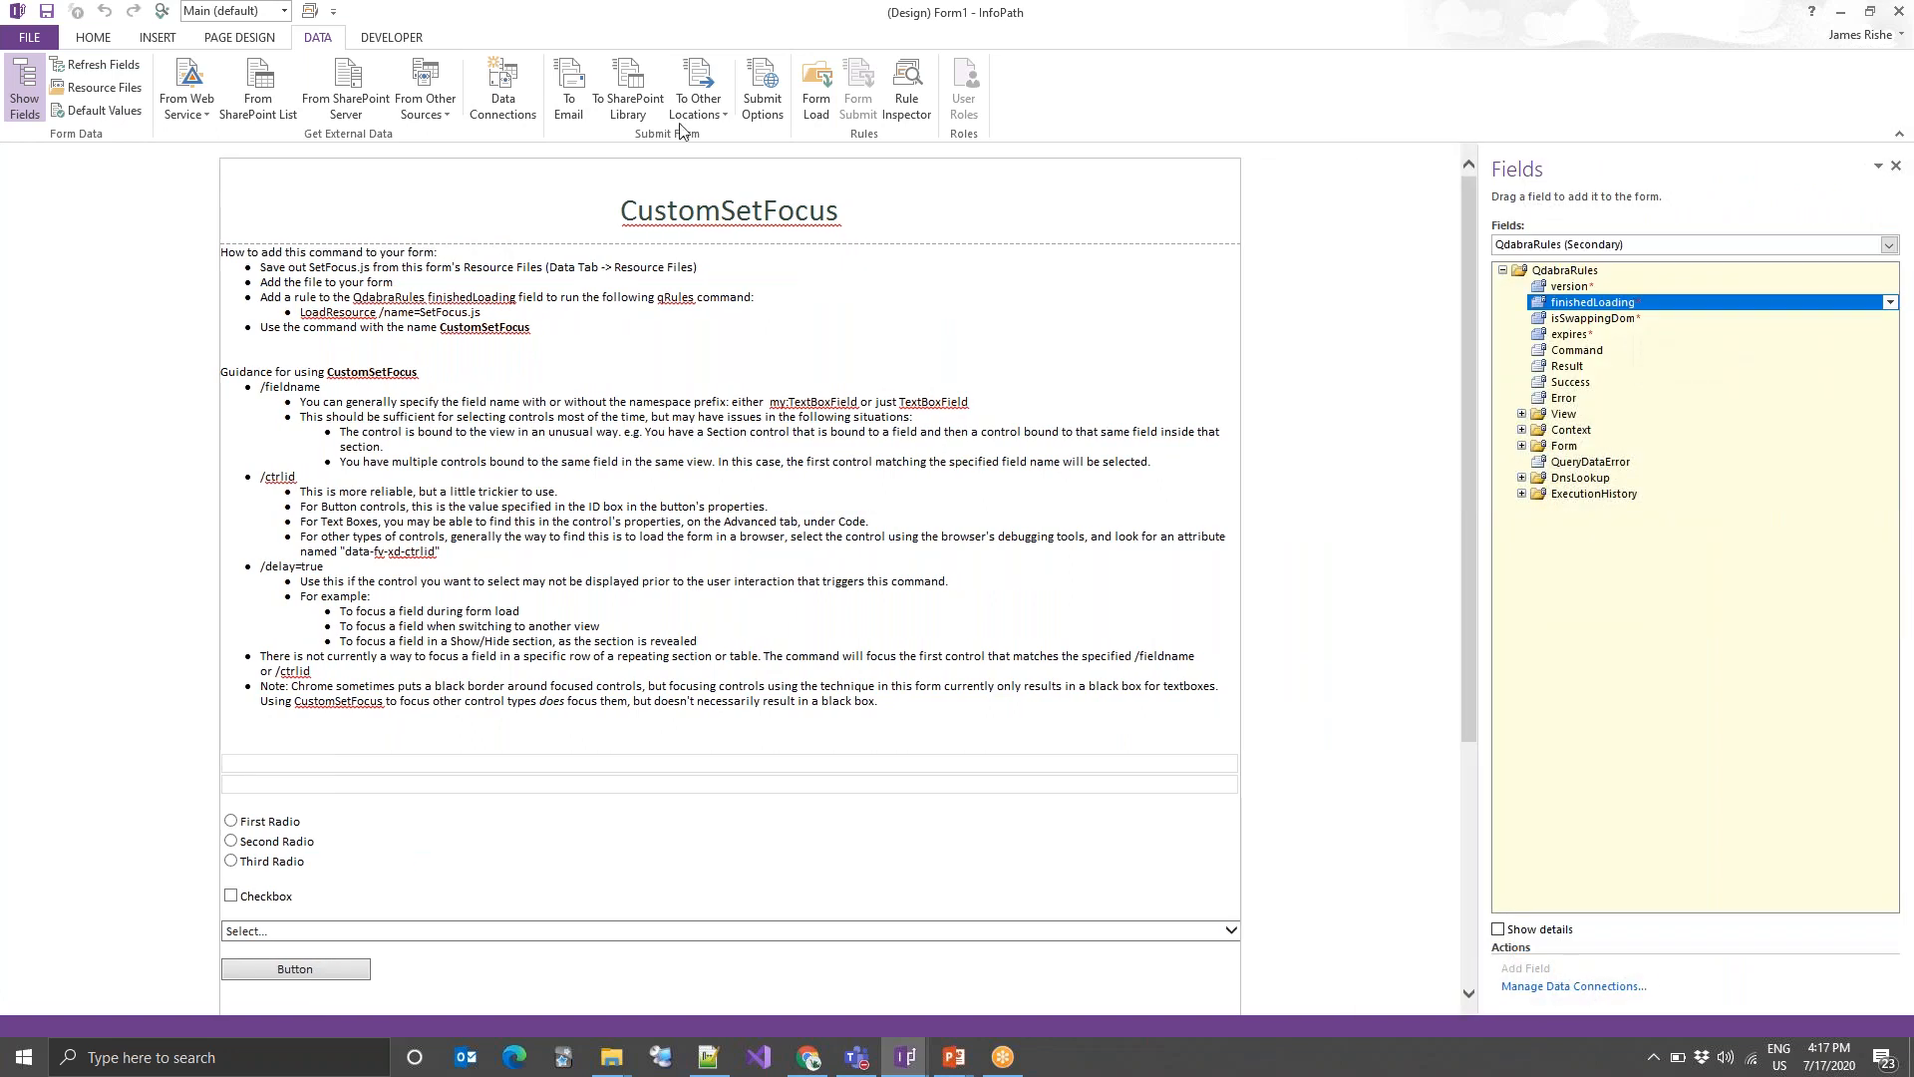
{"action": "left_click", "coordinate": [310, 13]}
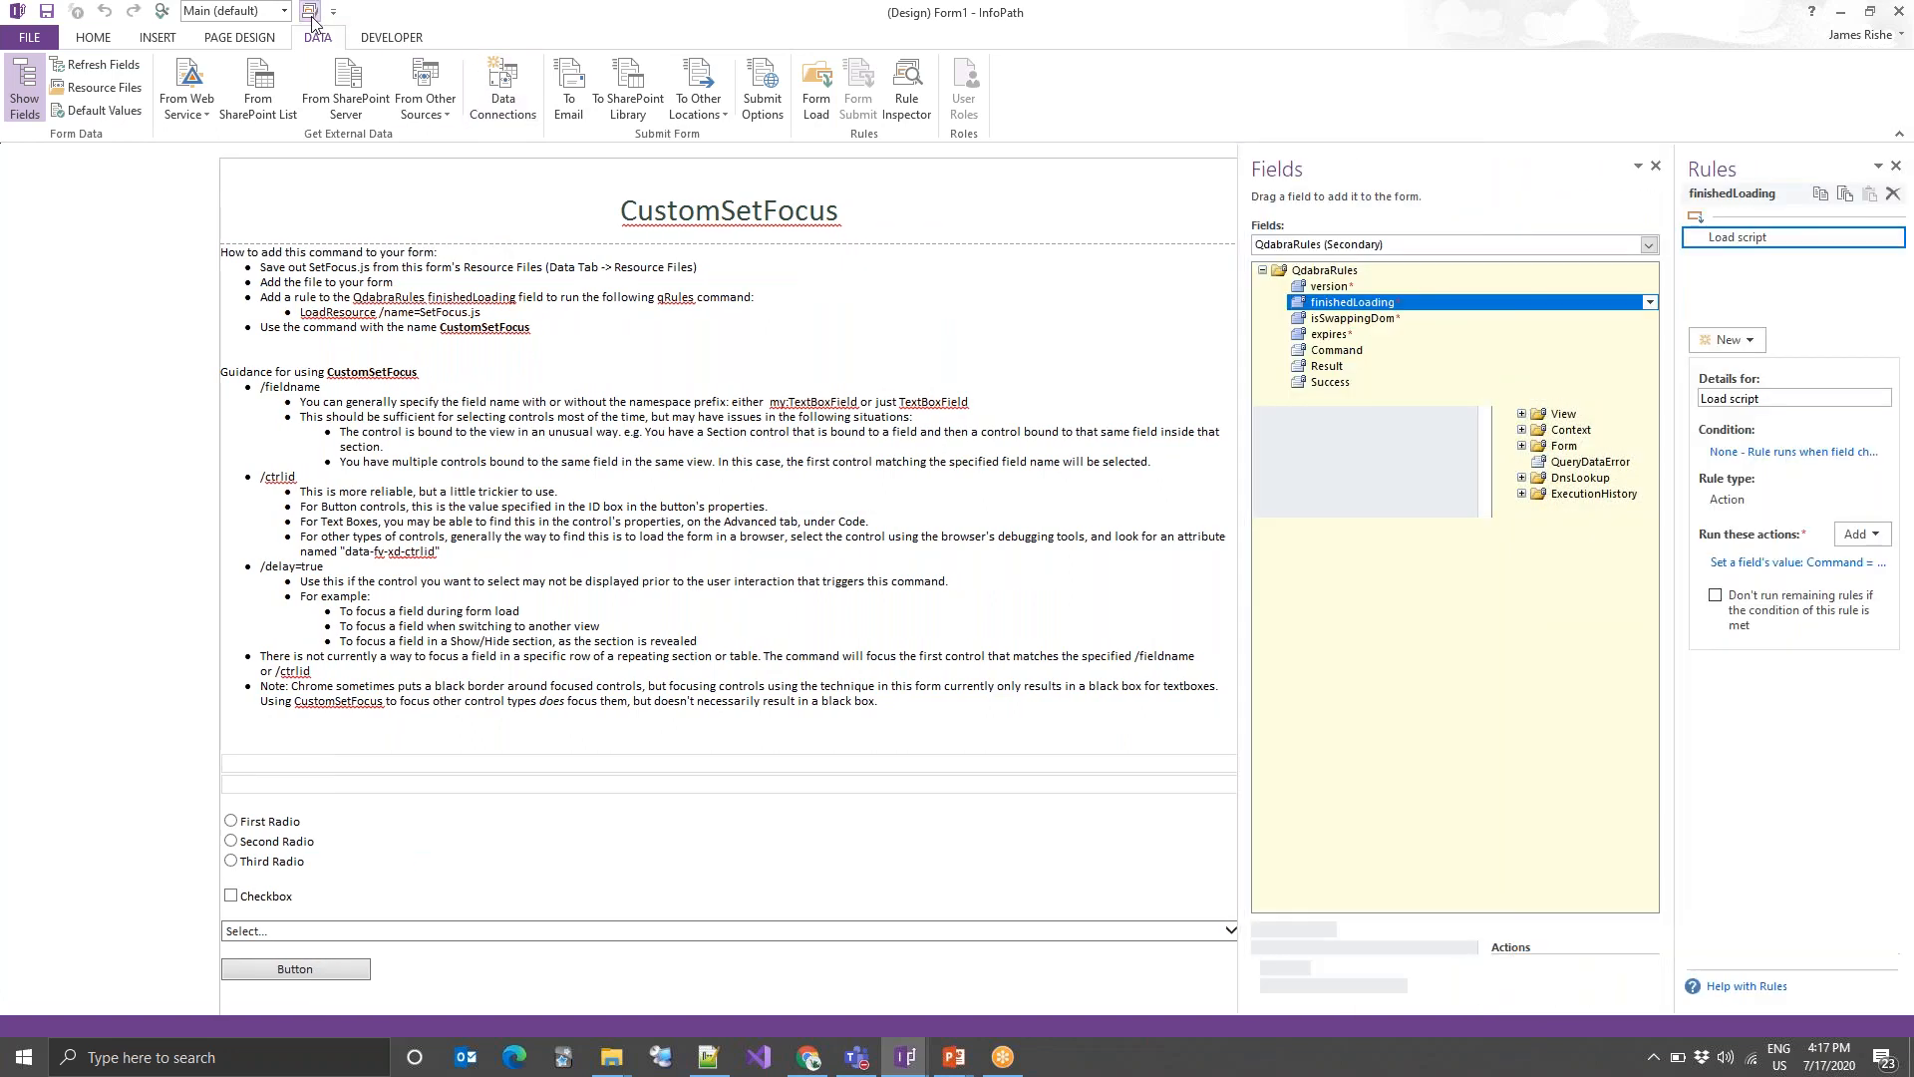
{"action": "left_click_drag", "start_coordinate": [1681, 447], "coordinate": [1465, 447]}
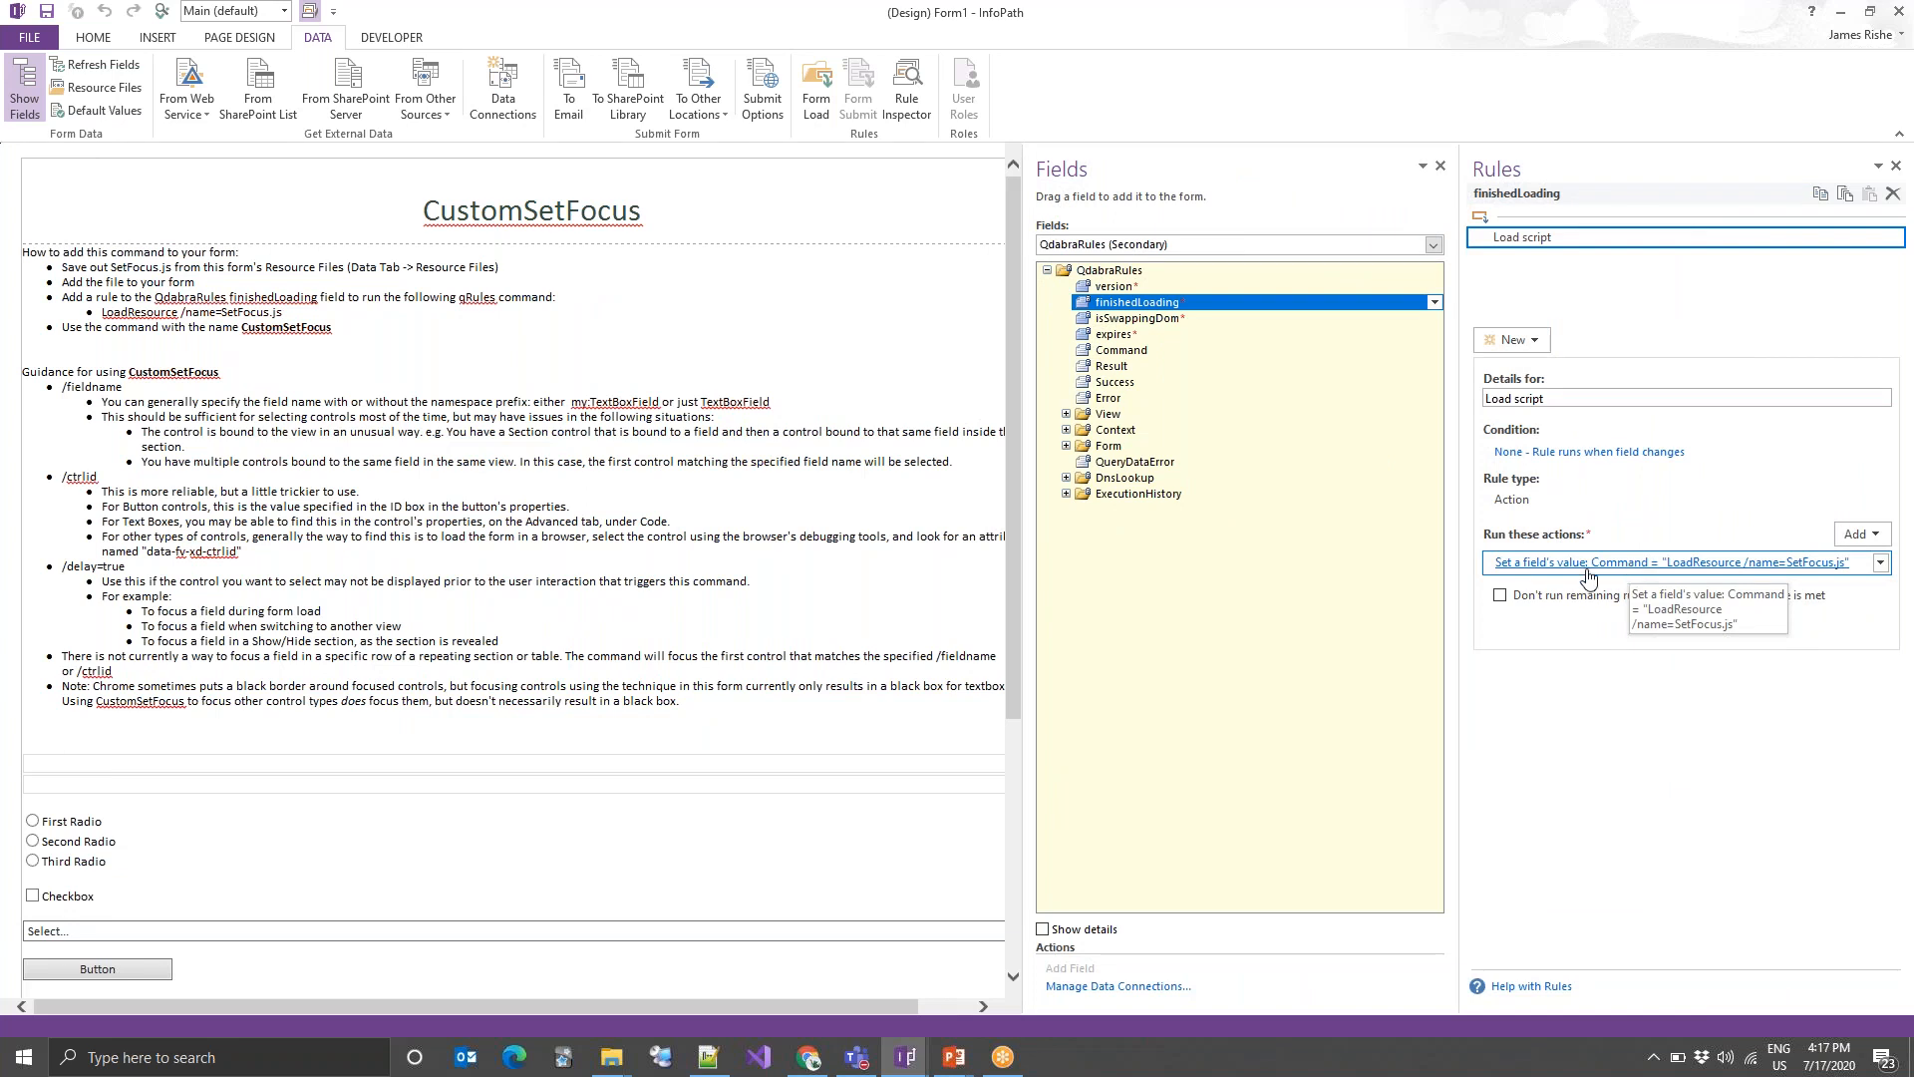
{"action": "left_click_drag", "start_coordinate": [1513, 585], "coordinate": [1679, 590]}
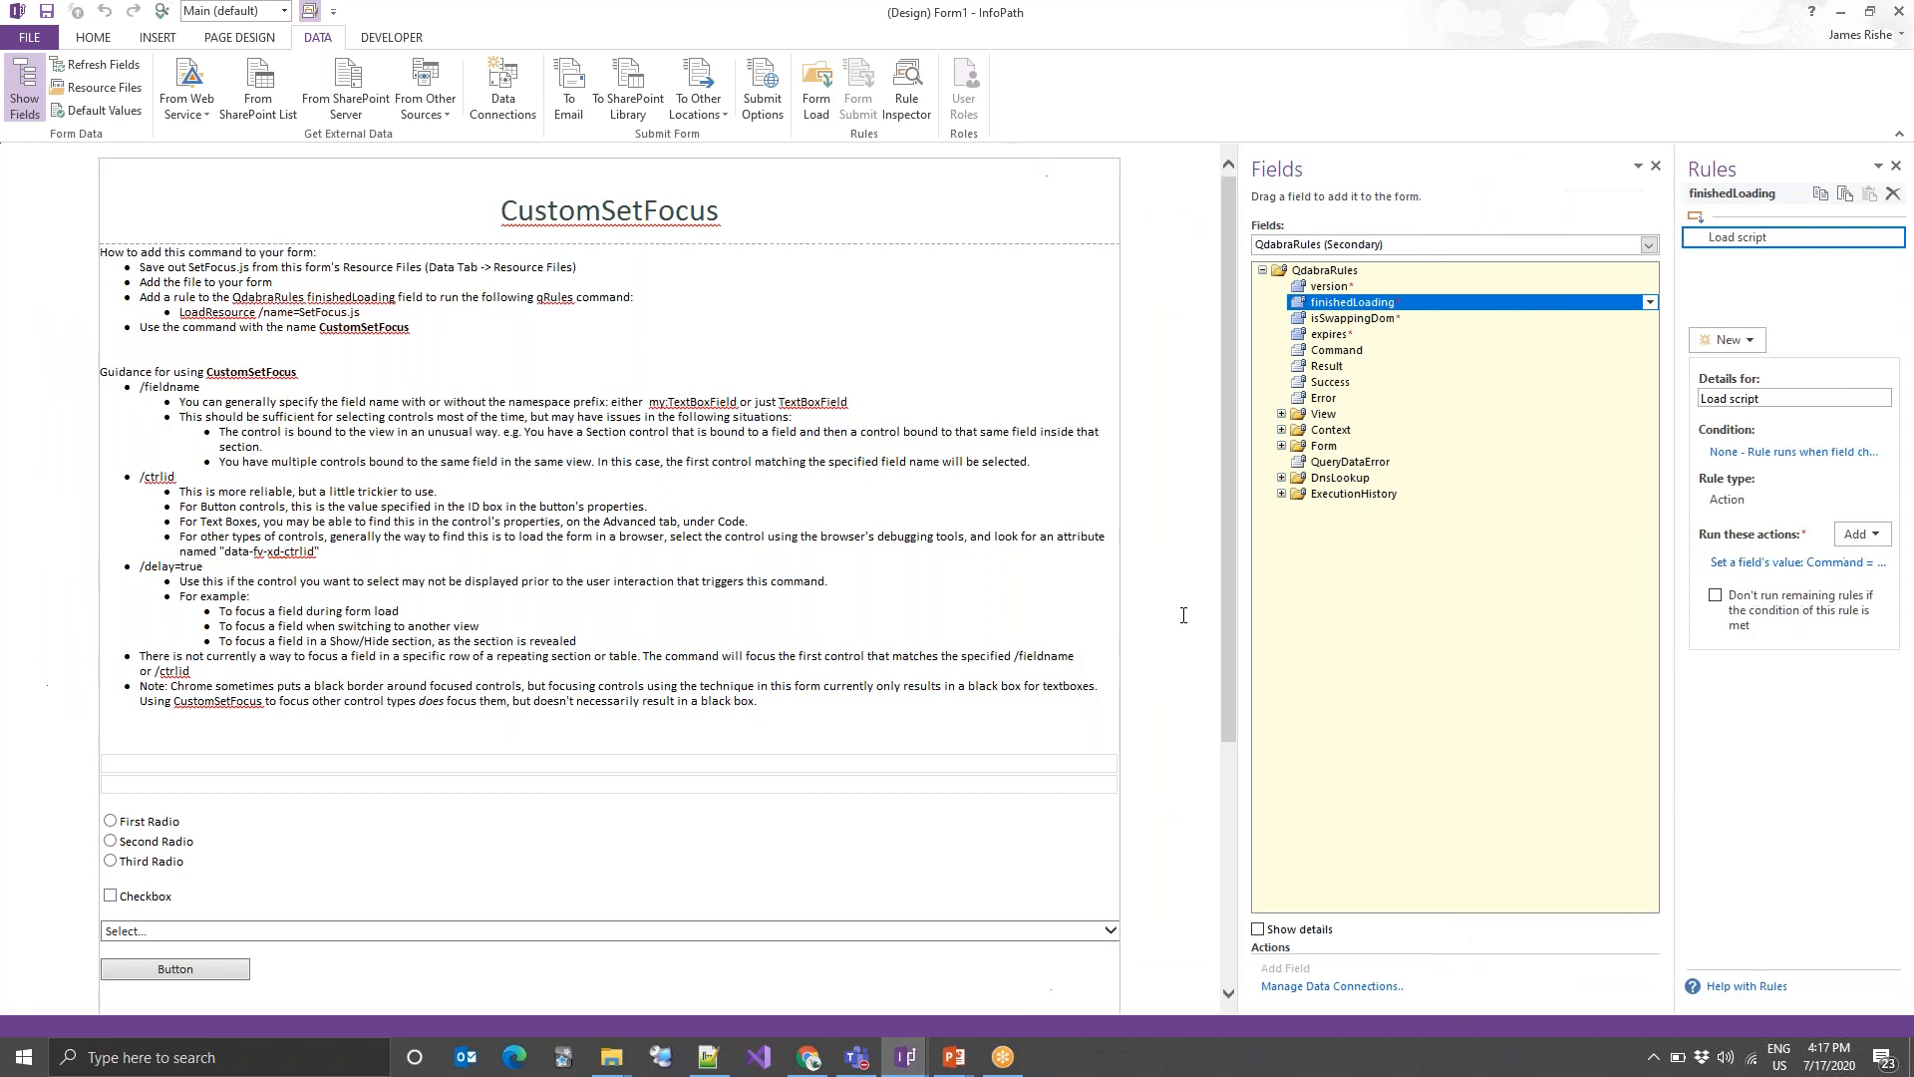
{"action": "scroll", "coordinate": [624, 710], "scroll_direction": "down", "scroll_amount": 6}
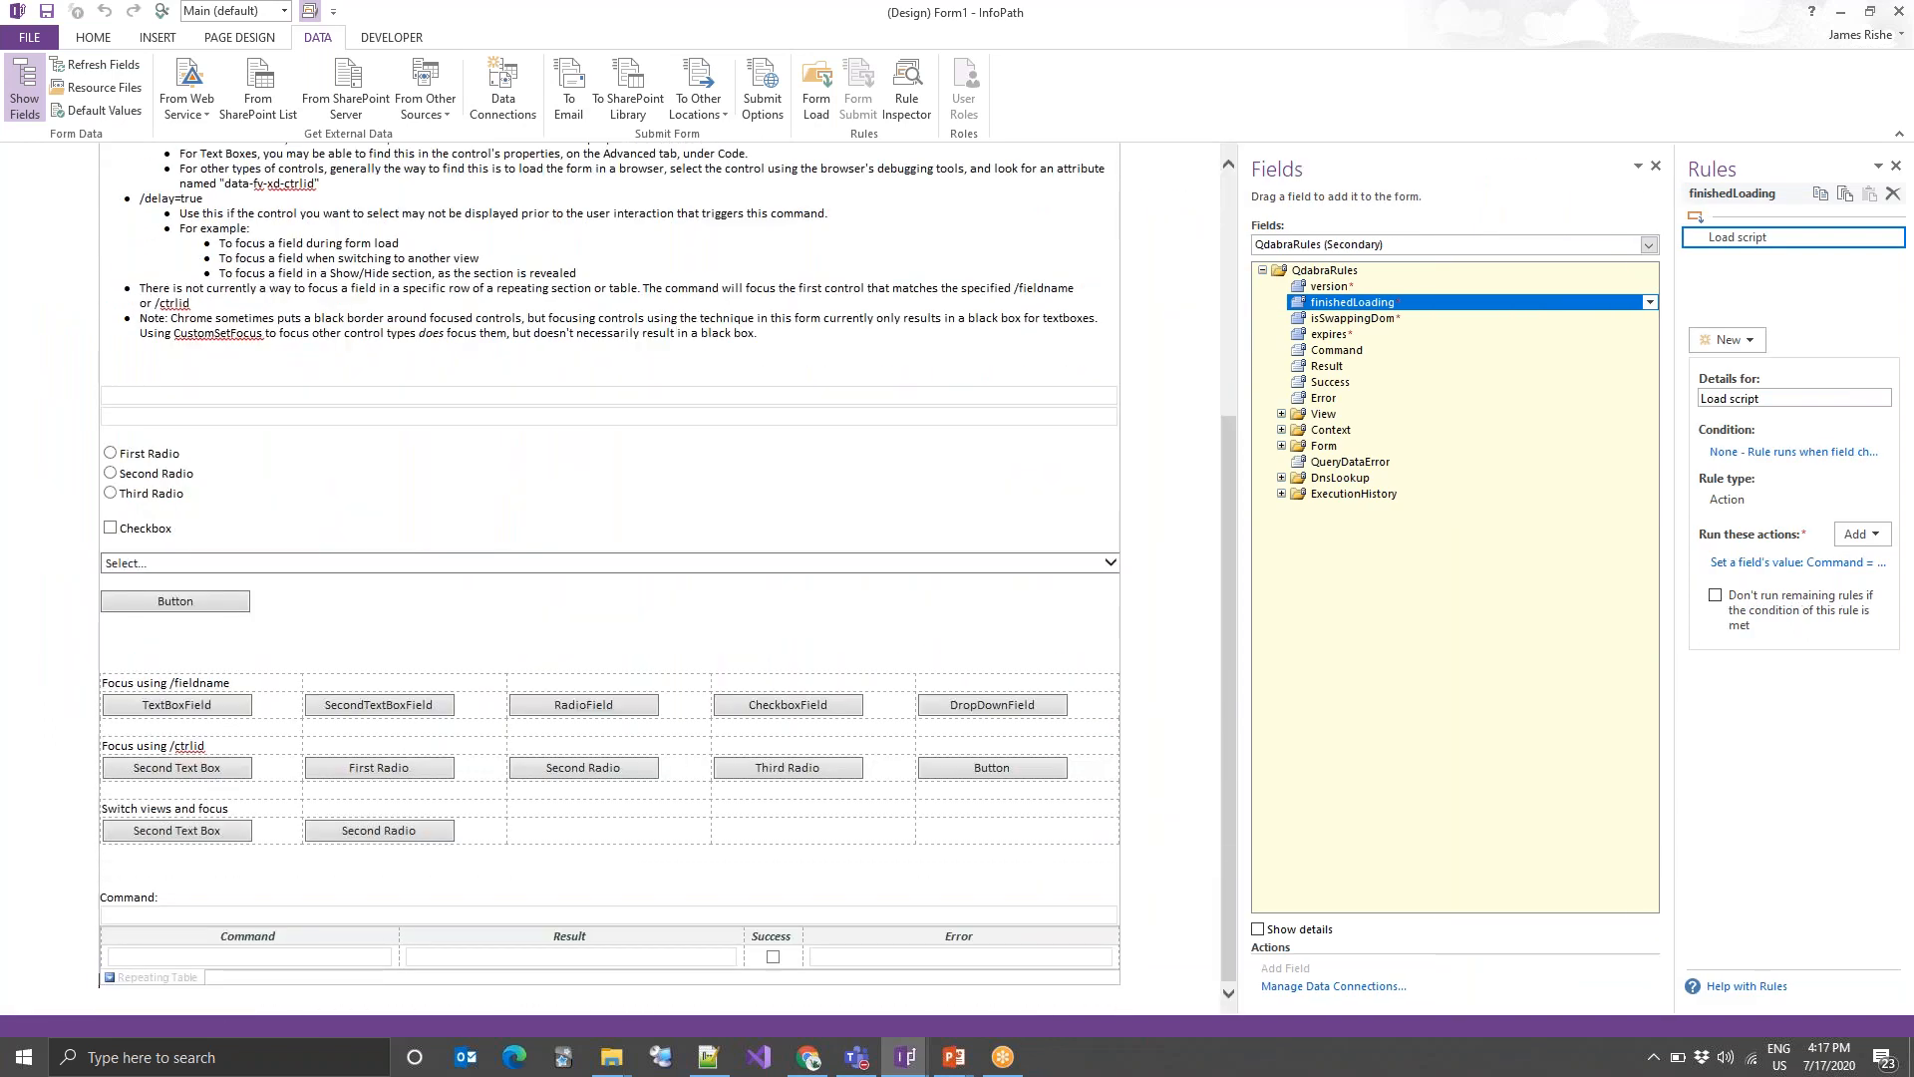
Step: Inspect the TextBoxField button's CustomSetFocus rule, then return to the PowerPoint SetFocus slide
{"action": "left_click", "coordinate": [198, 706]}
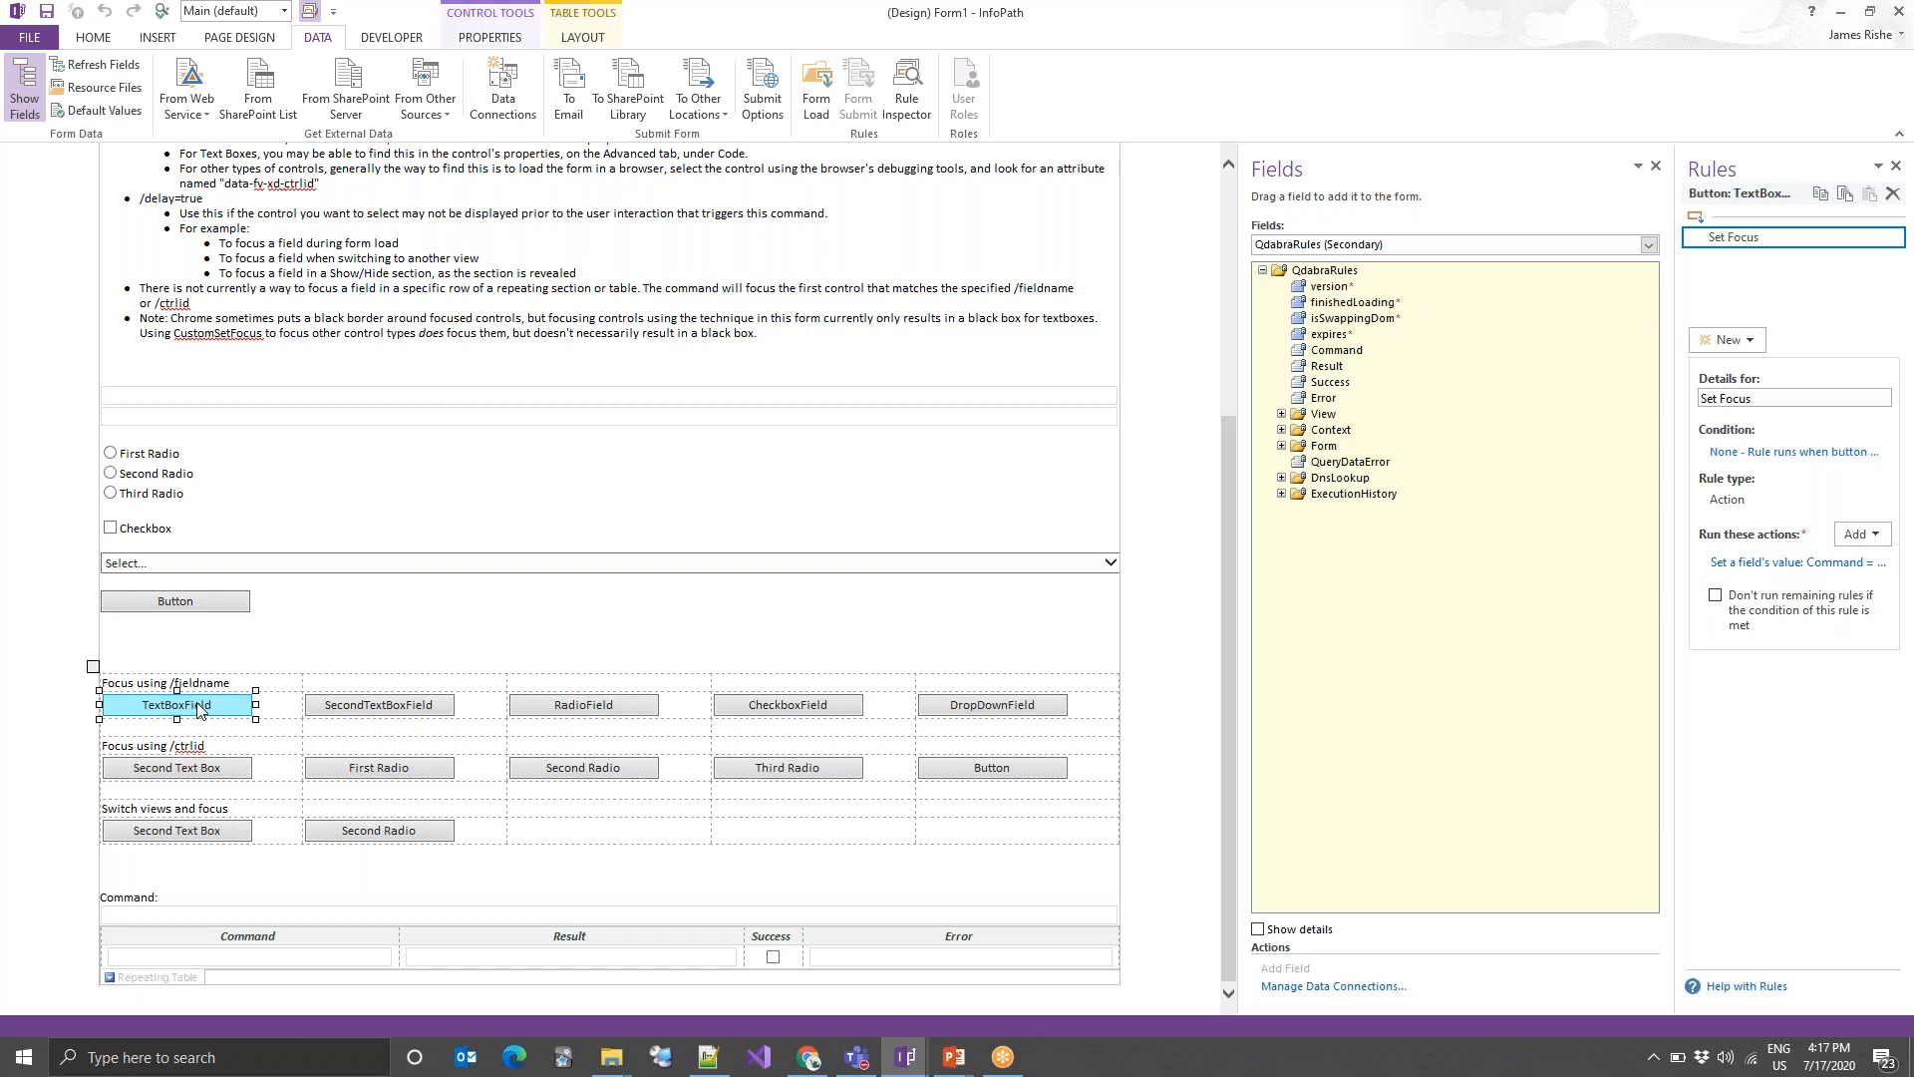
{"action": "left_click_drag", "start_coordinate": [1676, 571], "coordinate": [1234, 597]}
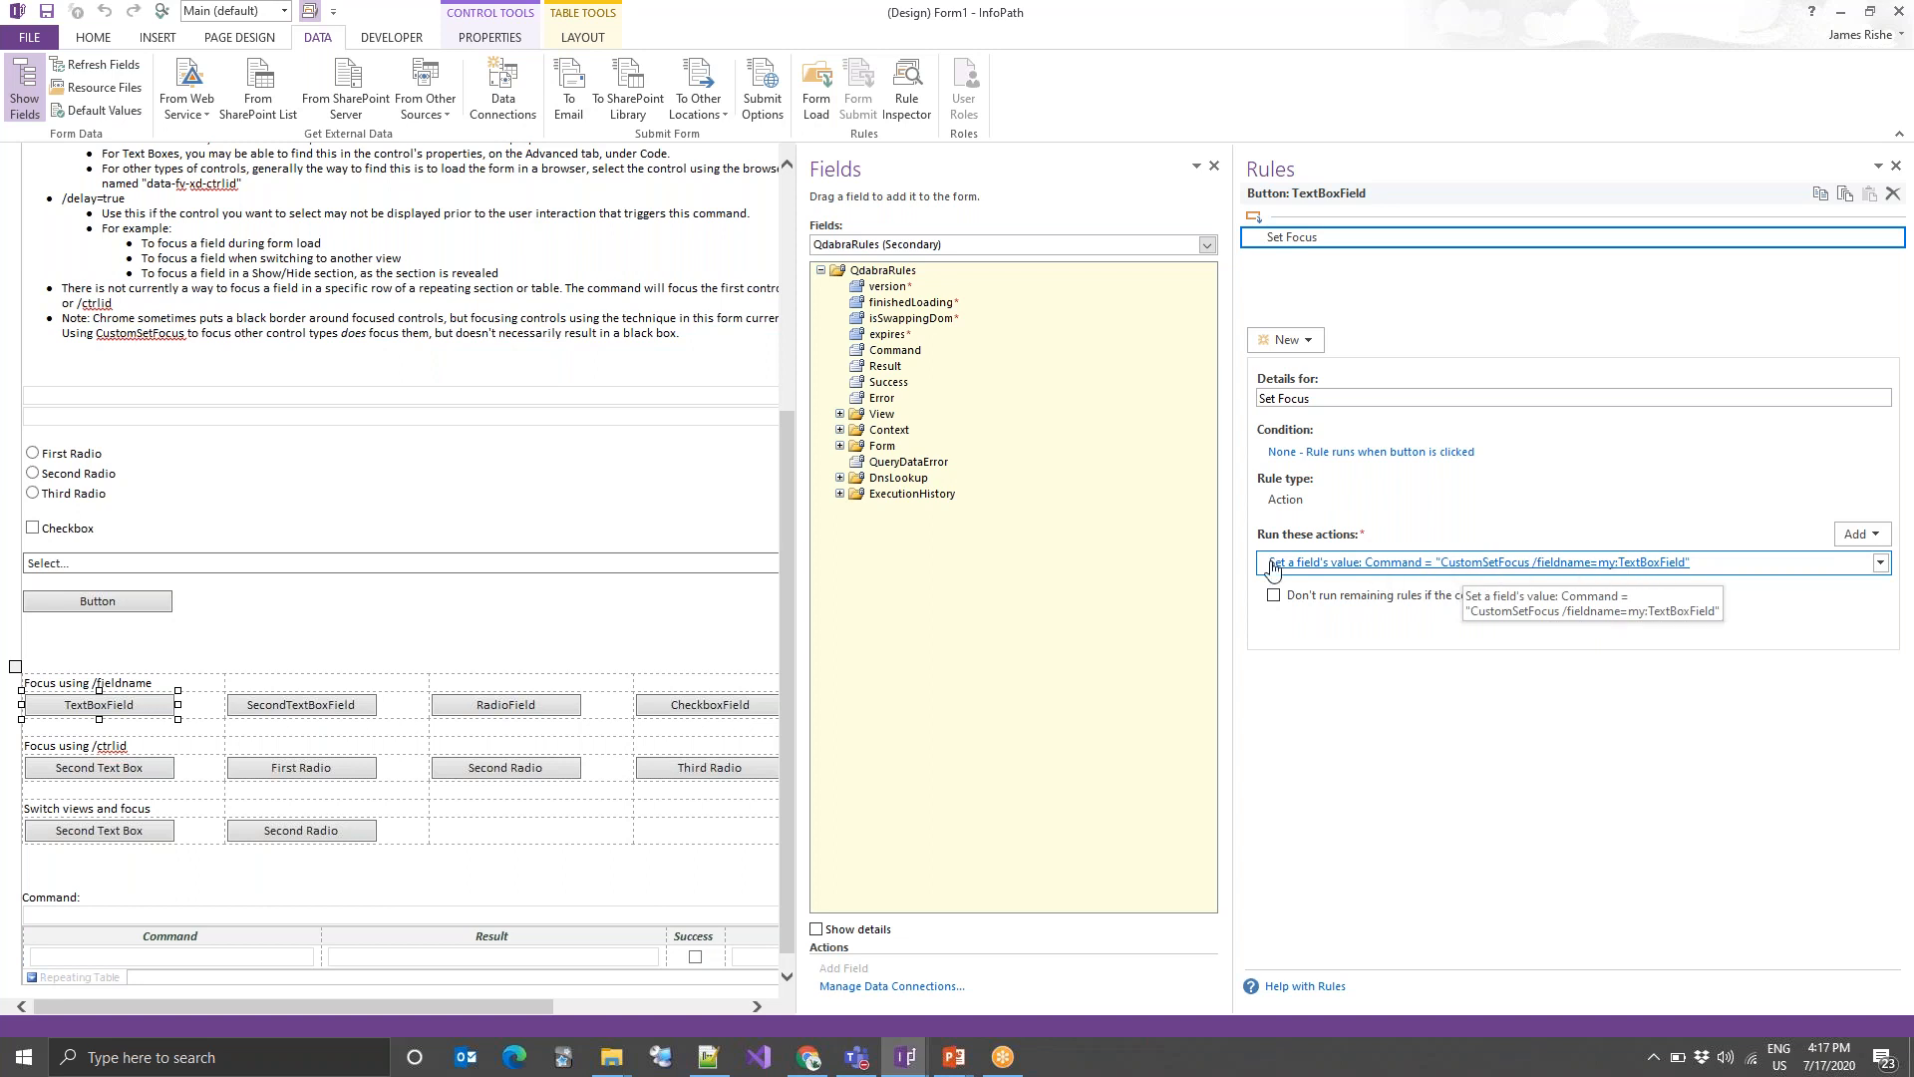
{"action": "left_click_drag", "start_coordinate": [1234, 504], "coordinate": [1493, 501]}
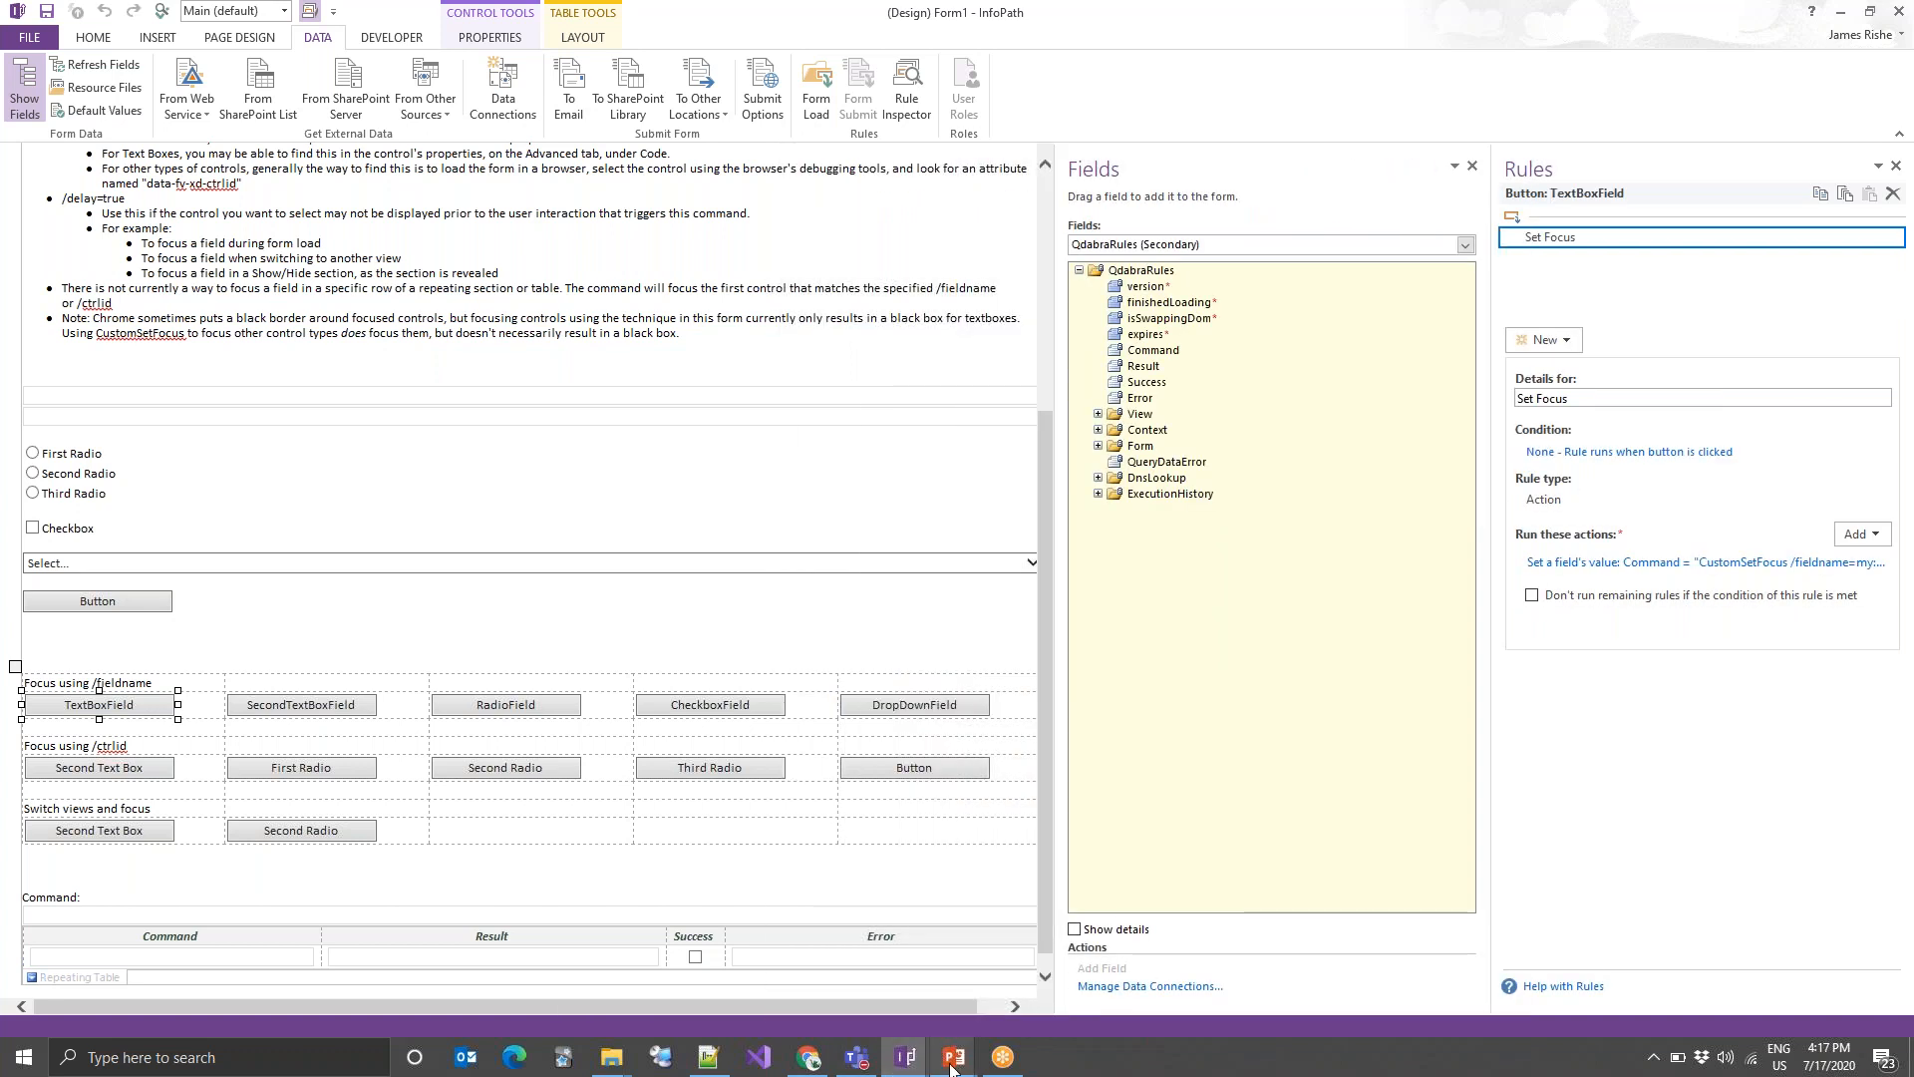
{"action": "mouse_move", "coordinate": [952, 1065]}
{"action": "left_click", "coordinate": [1033, 988]}
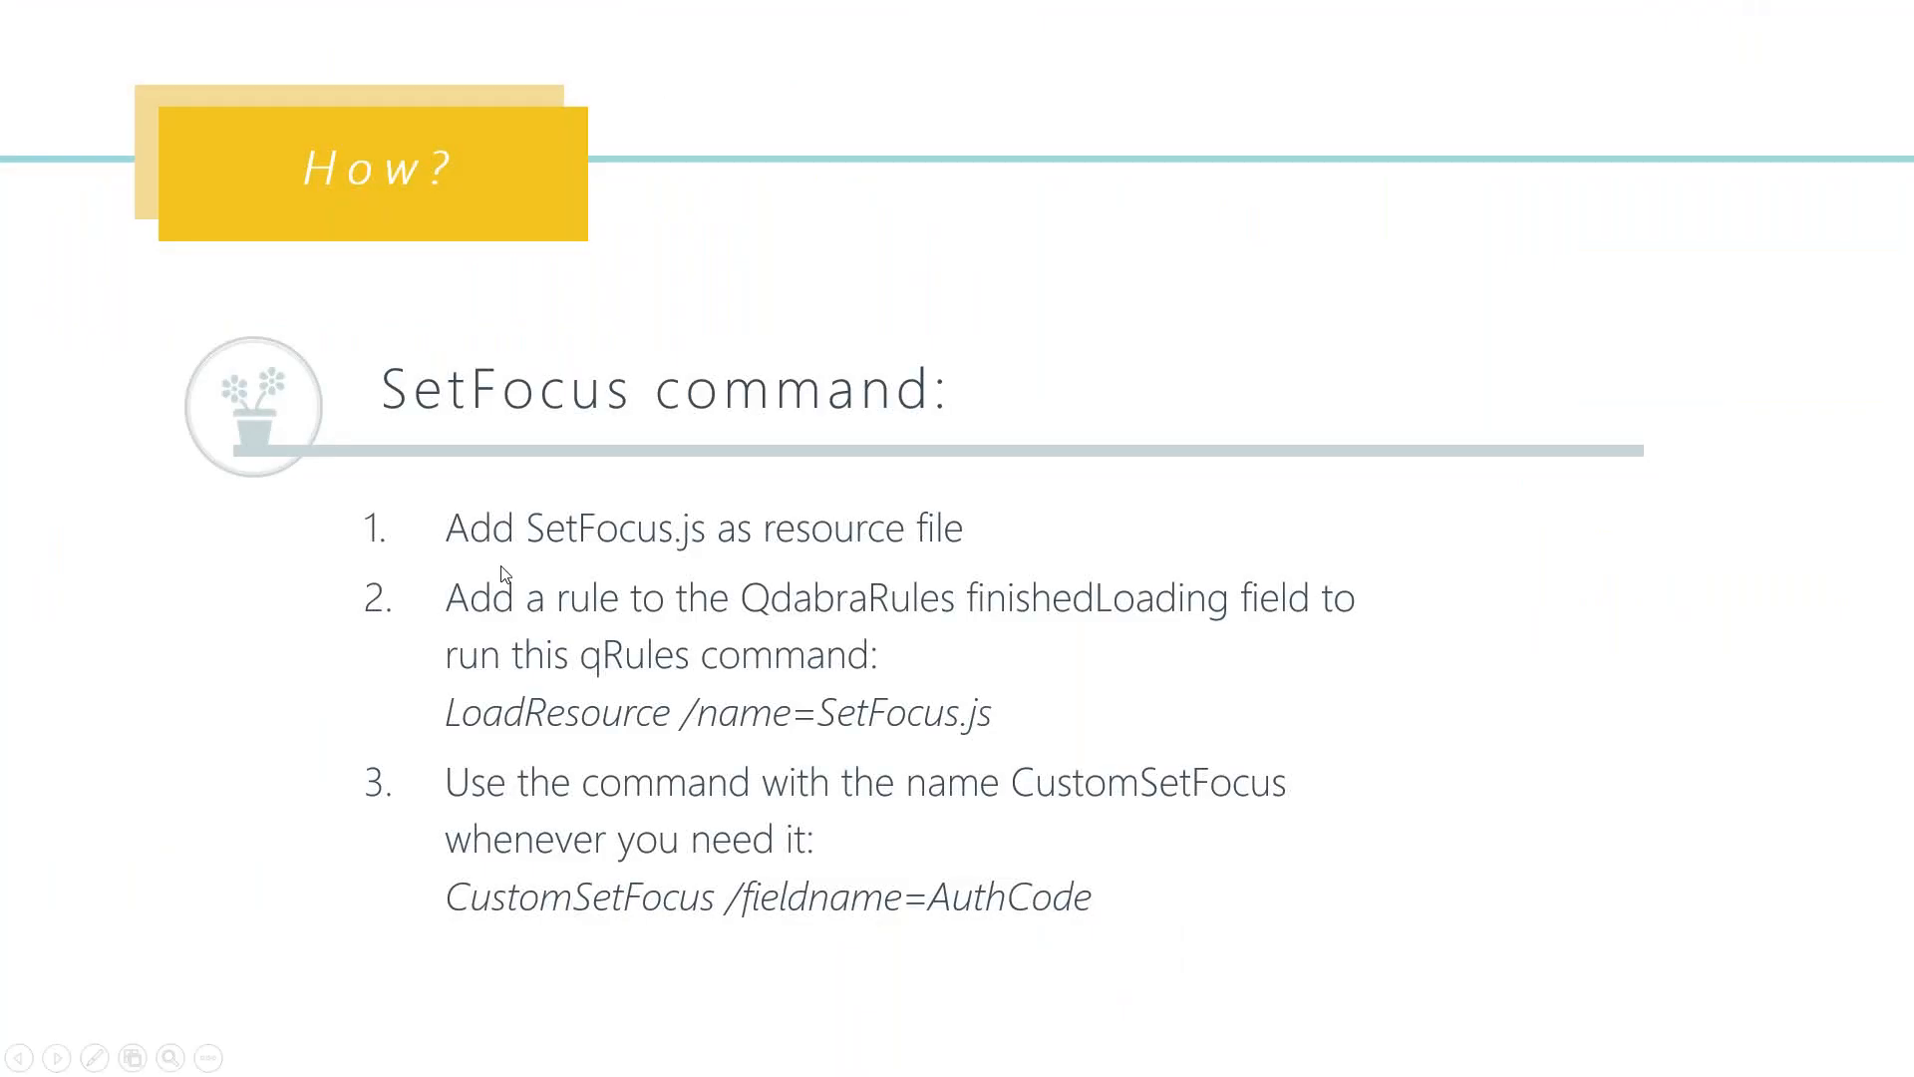
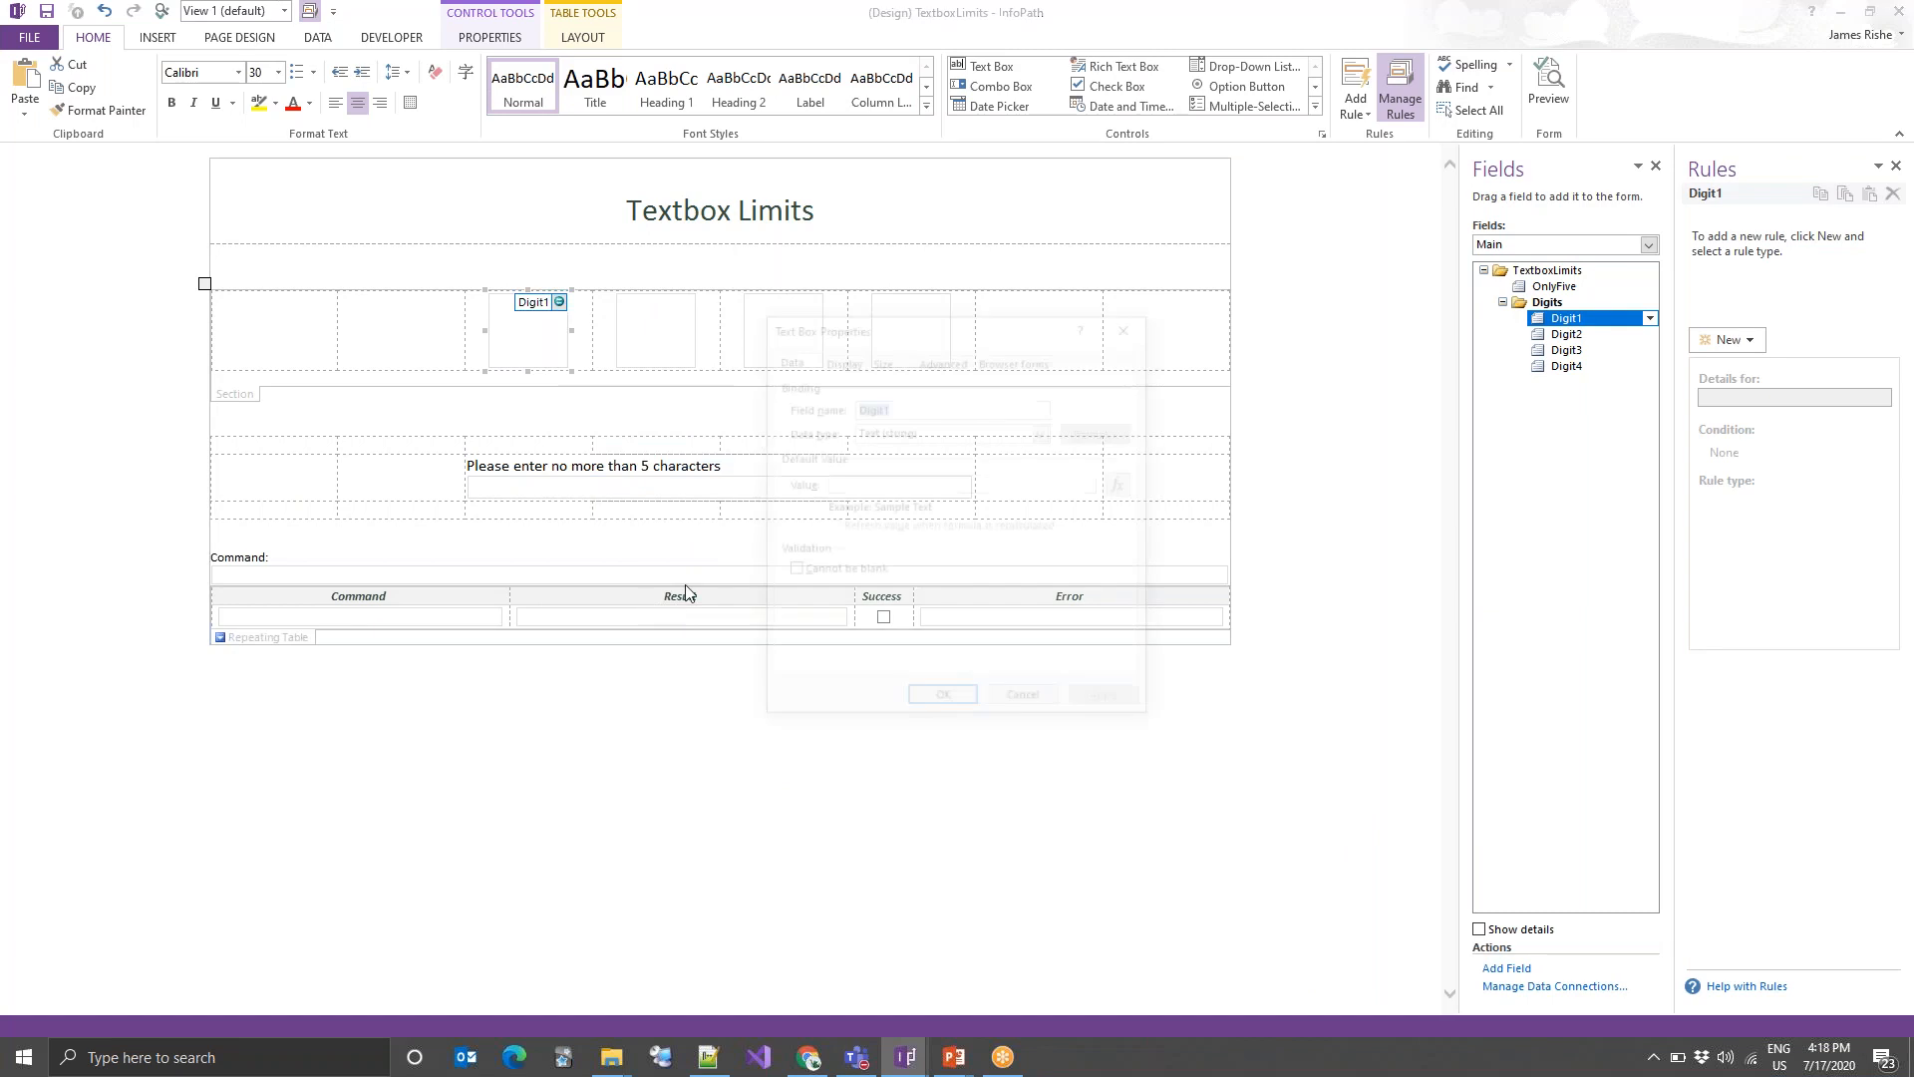
Step: Confirm Digit1's one-character auto-advance limit and OnlyFive's five-character limit in the Display properties
{"action": "left_click", "coordinate": [854, 361]}
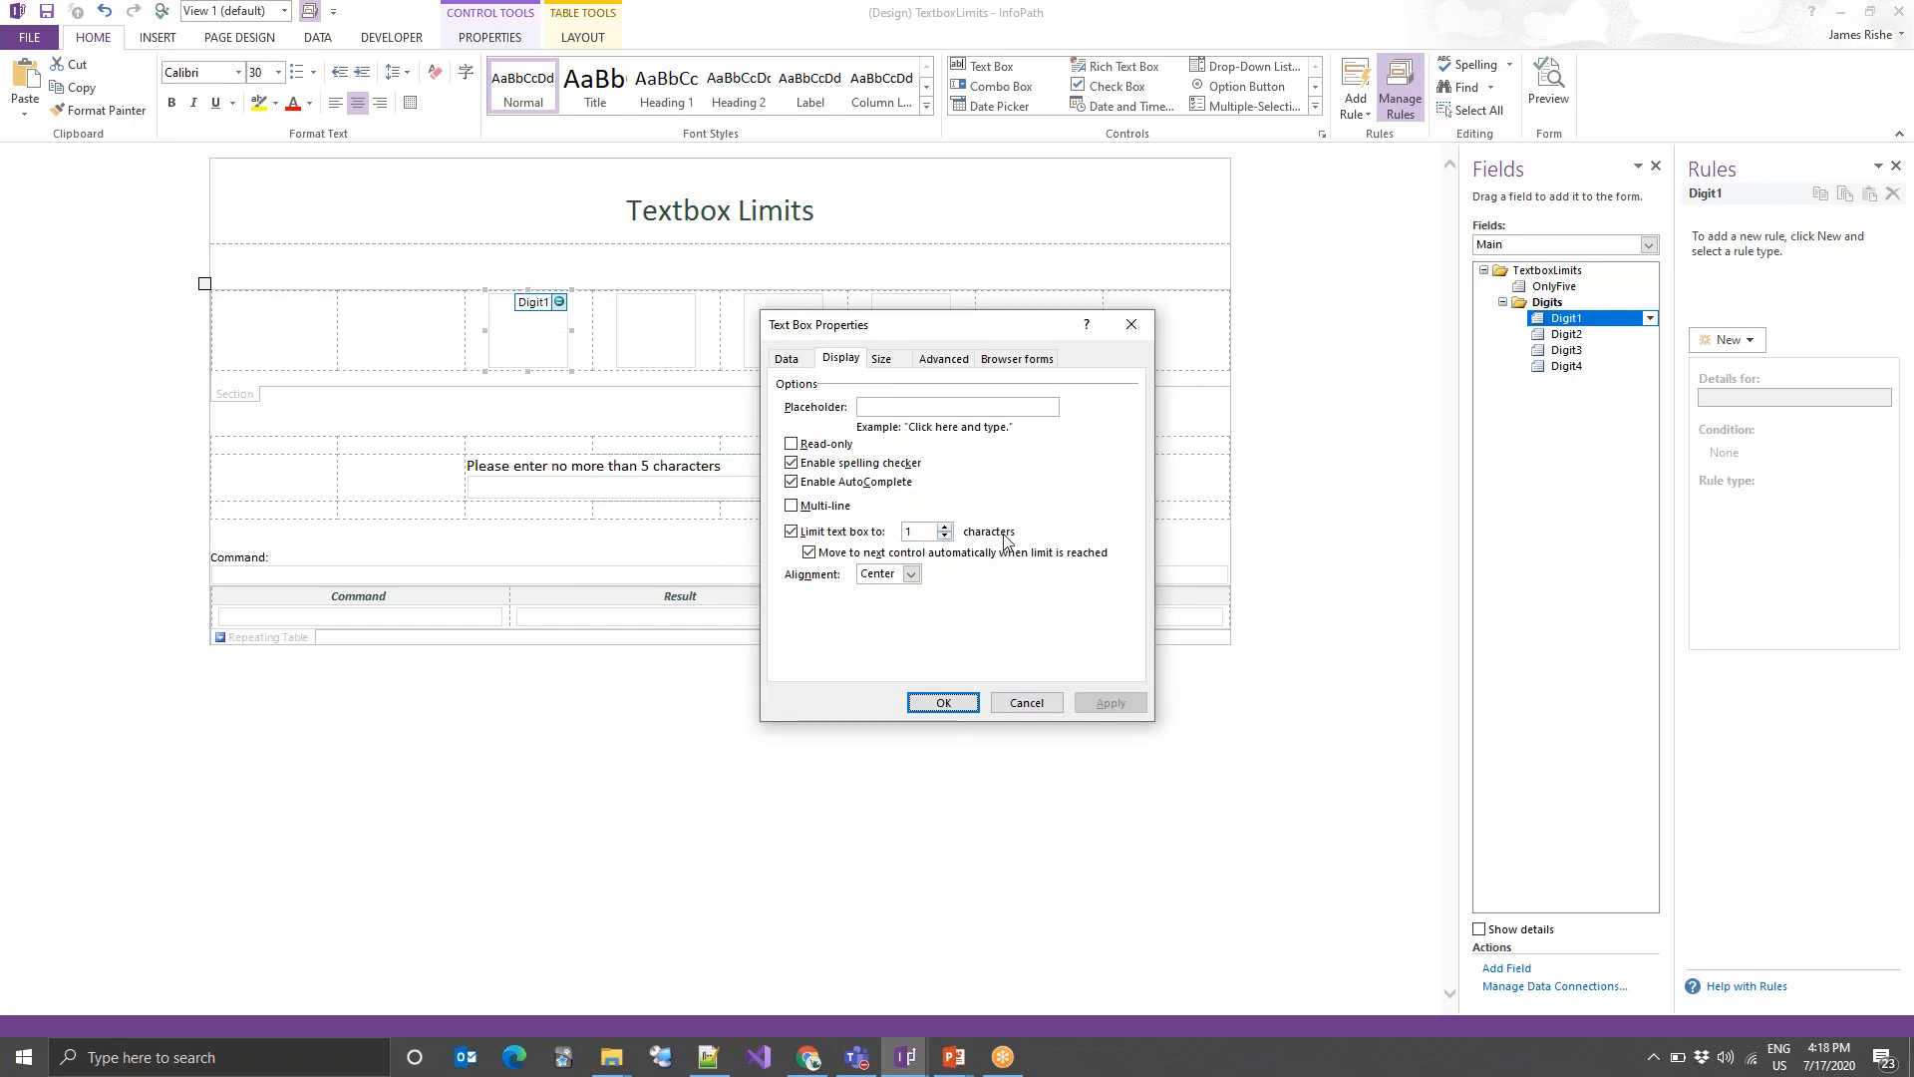
{"action": "left_click", "coordinate": [943, 701]}
{"action": "left_click", "coordinate": [667, 492]}
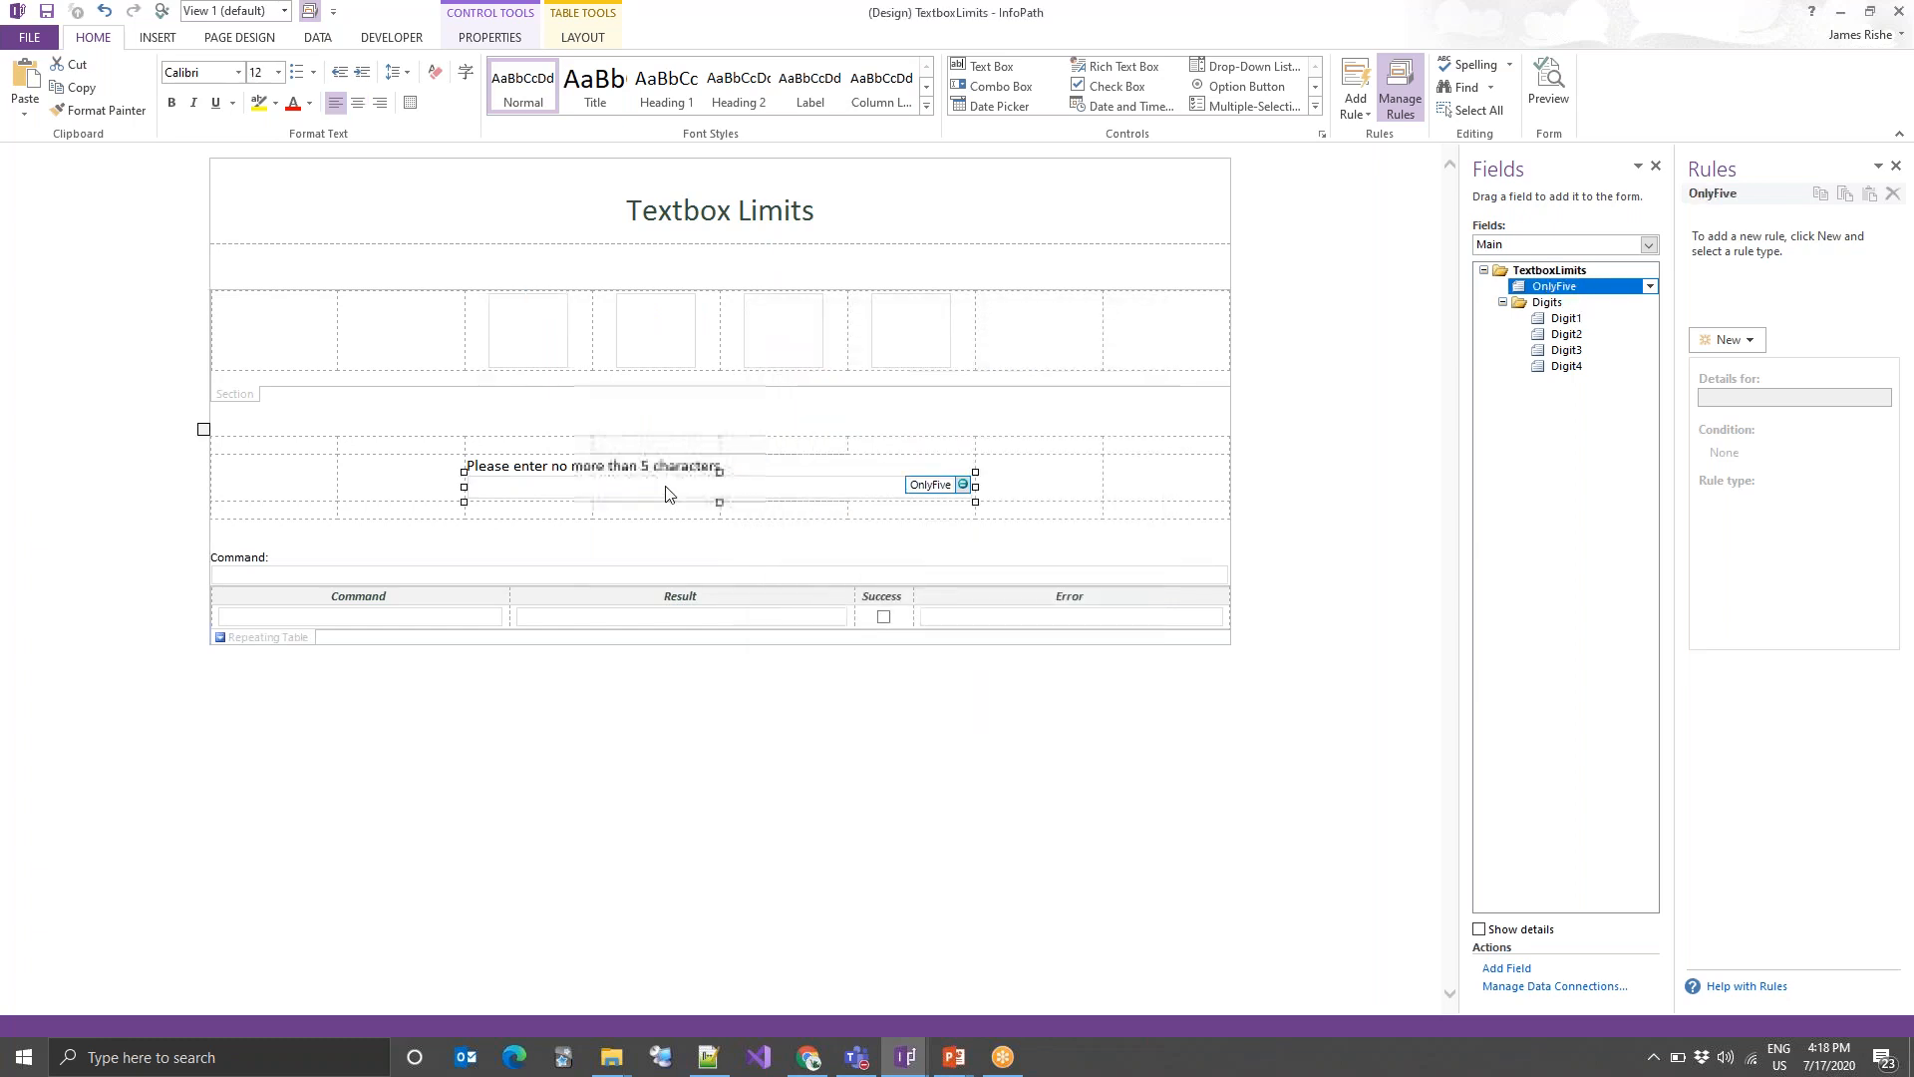
{"action": "right_click", "coordinate": [666, 493]}
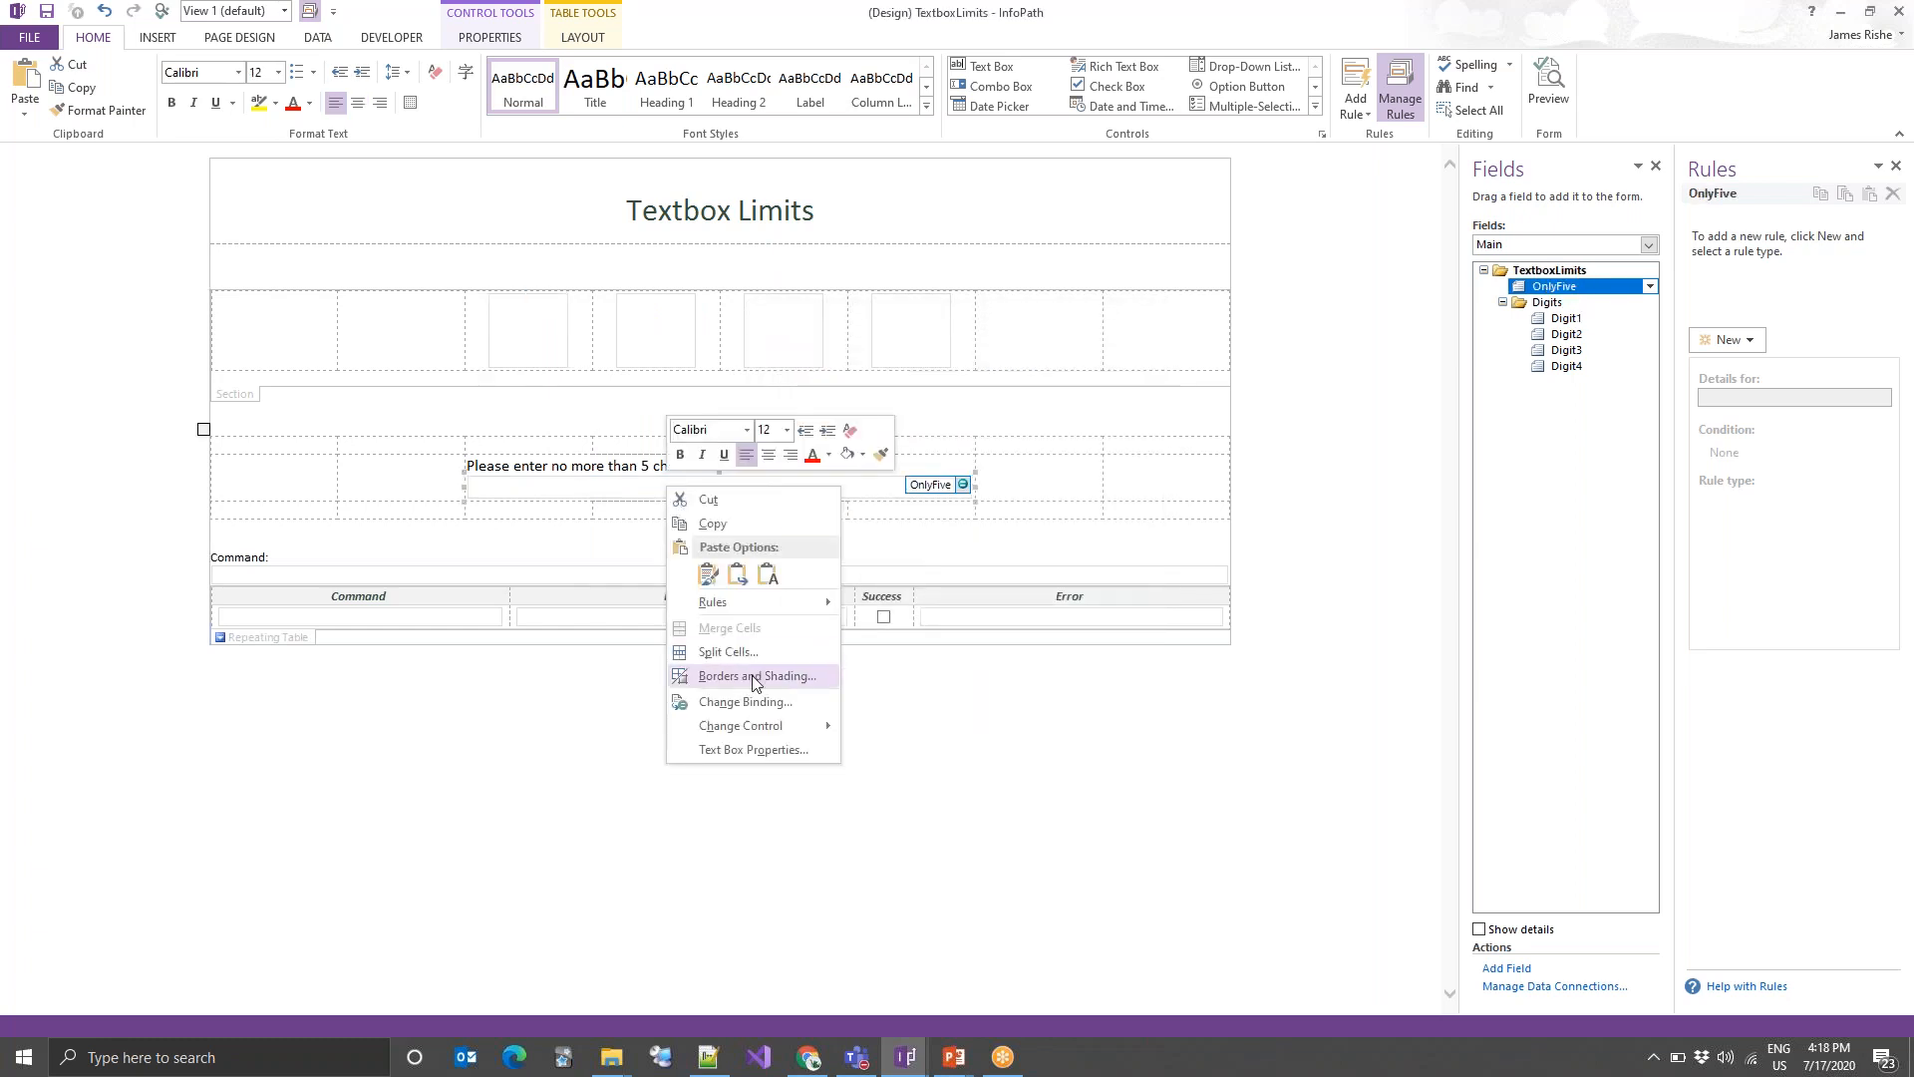
{"action": "left_click", "coordinate": [754, 749]}
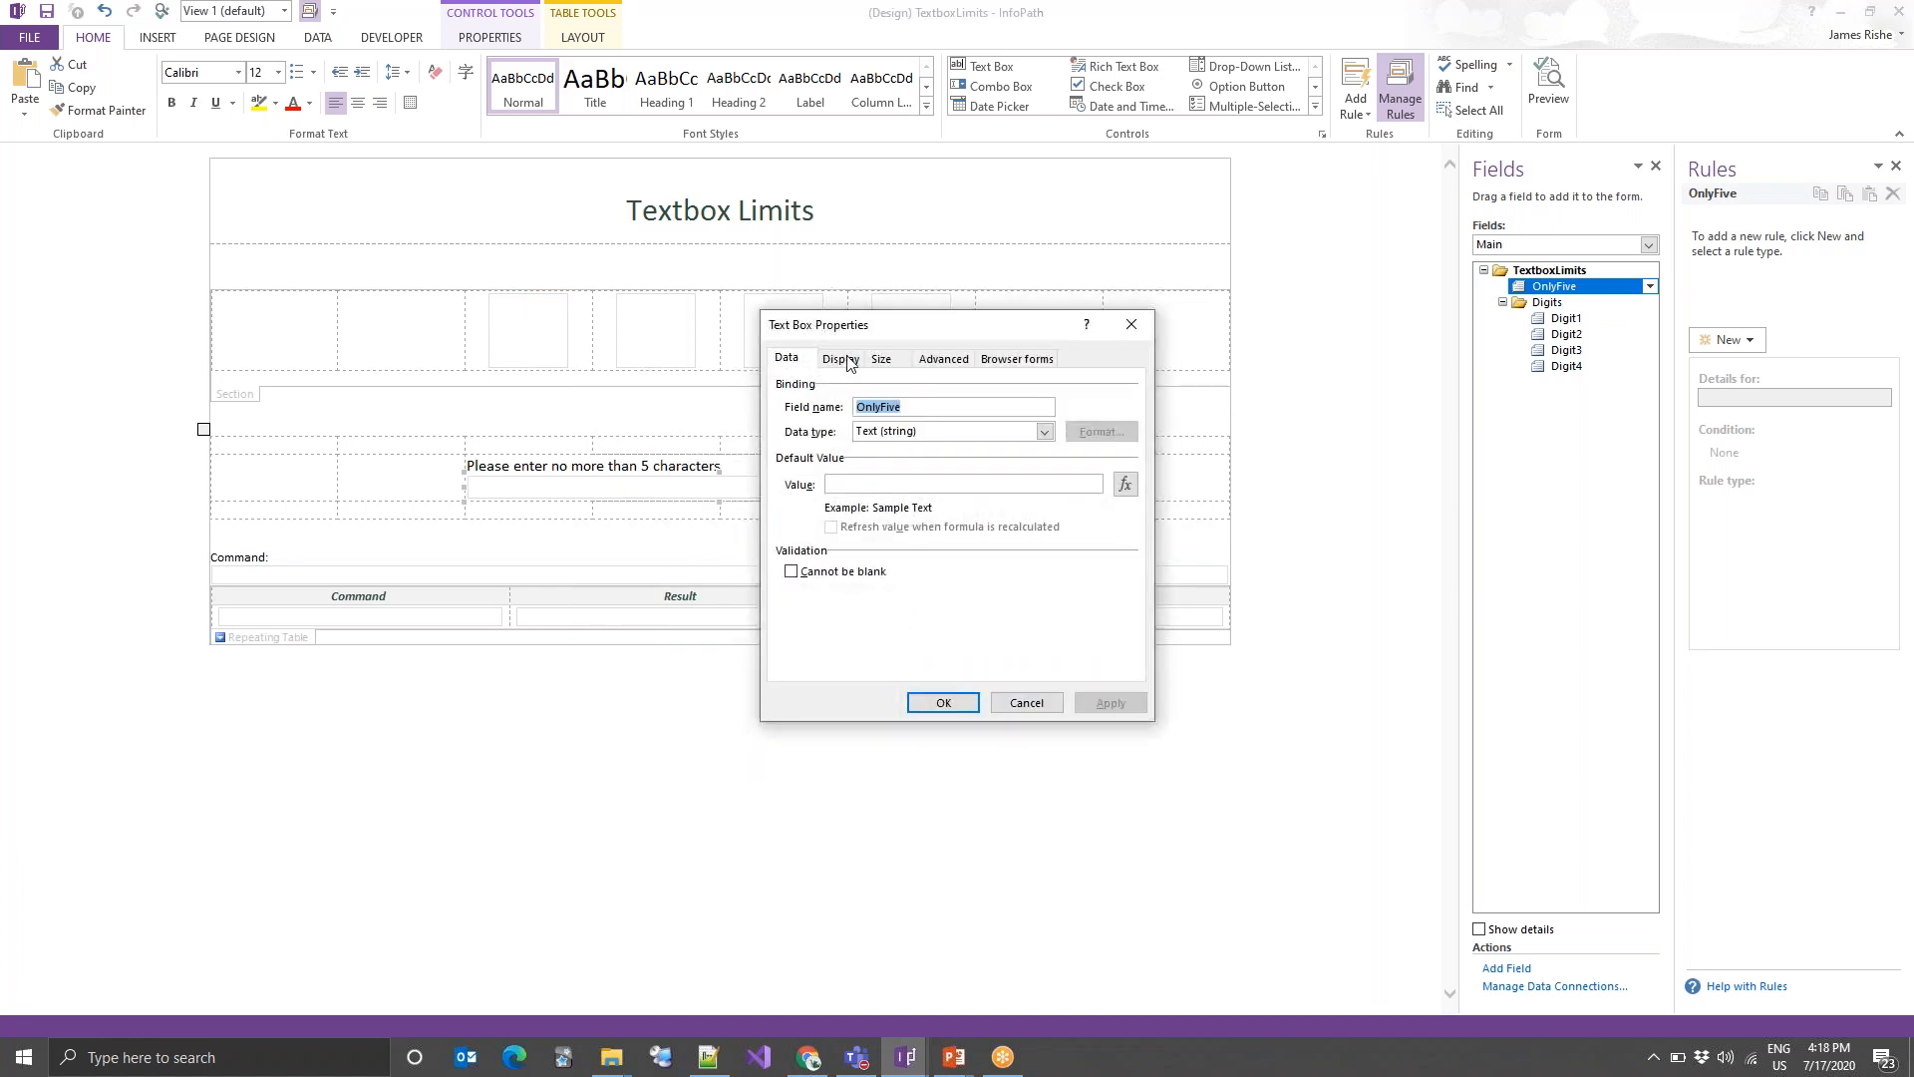
{"action": "left_click", "coordinate": [846, 368]}
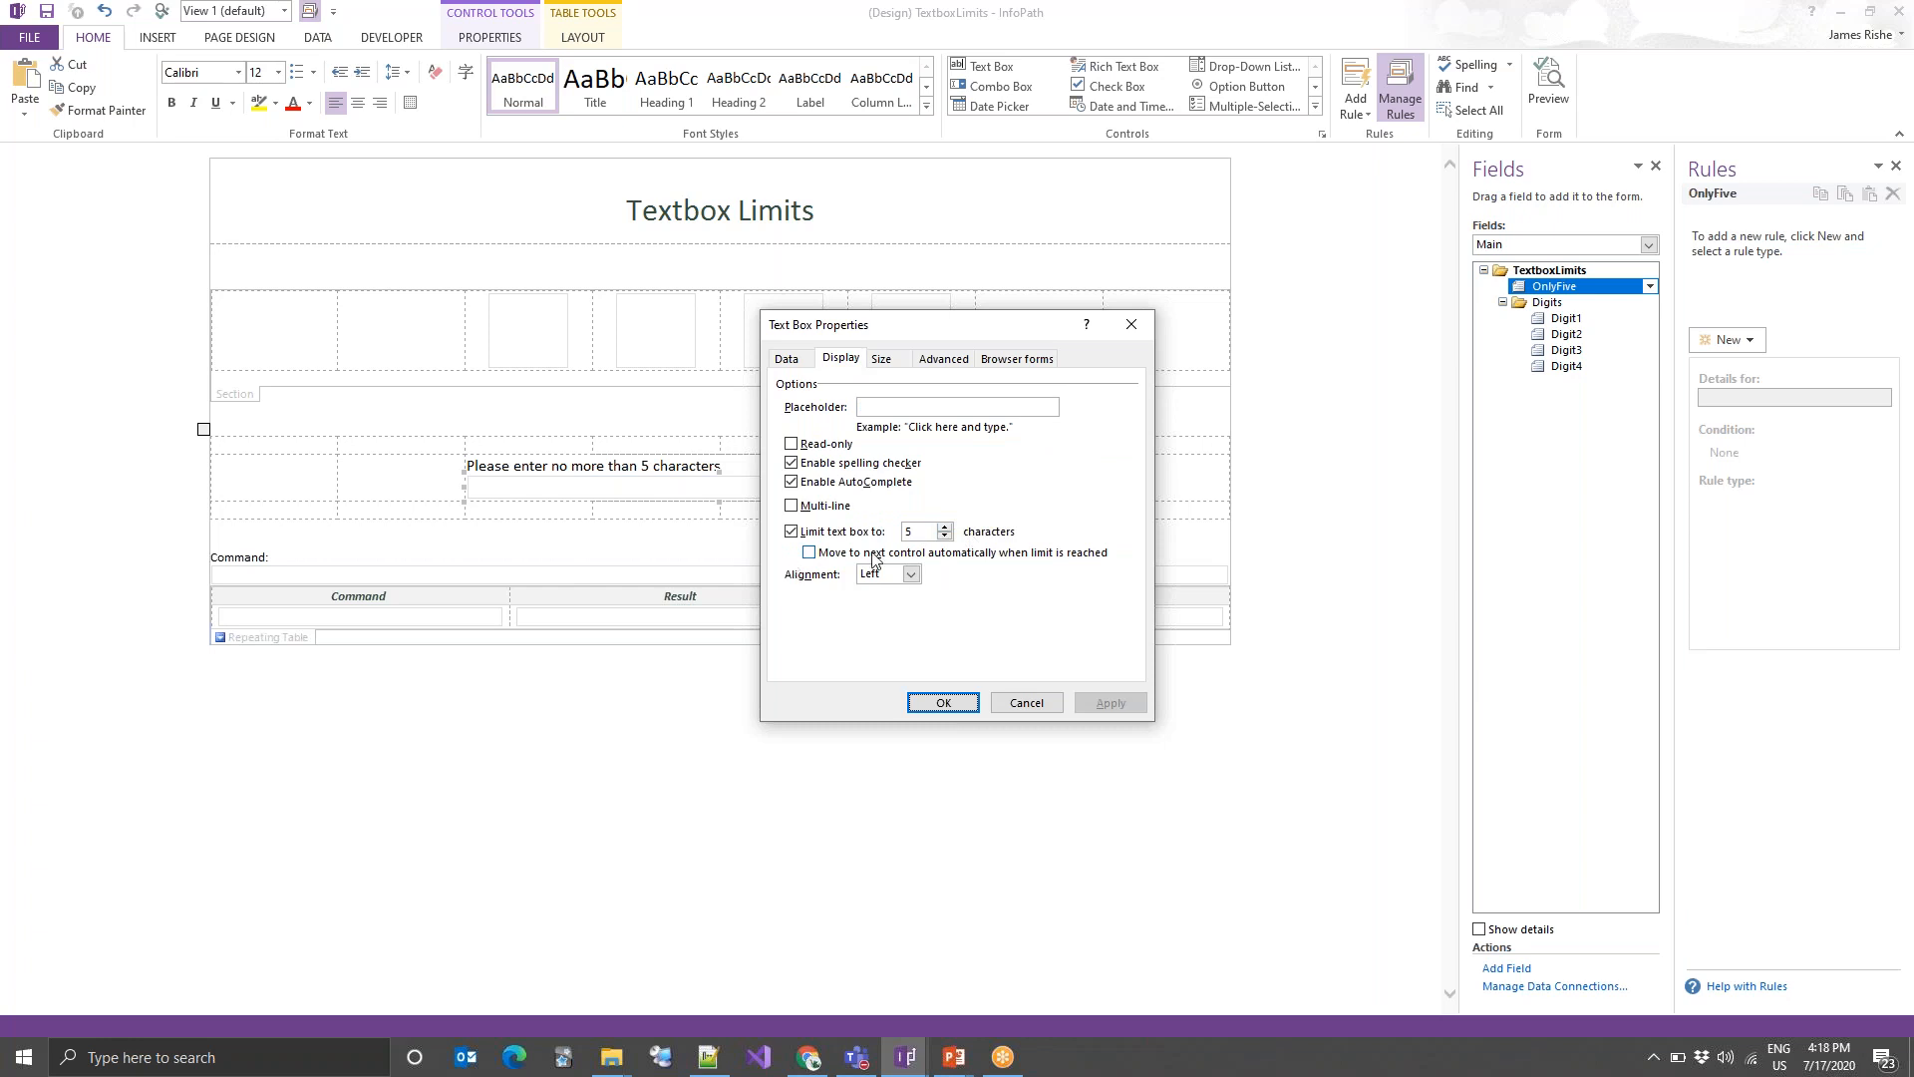
{"action": "key", "text": "Return"}
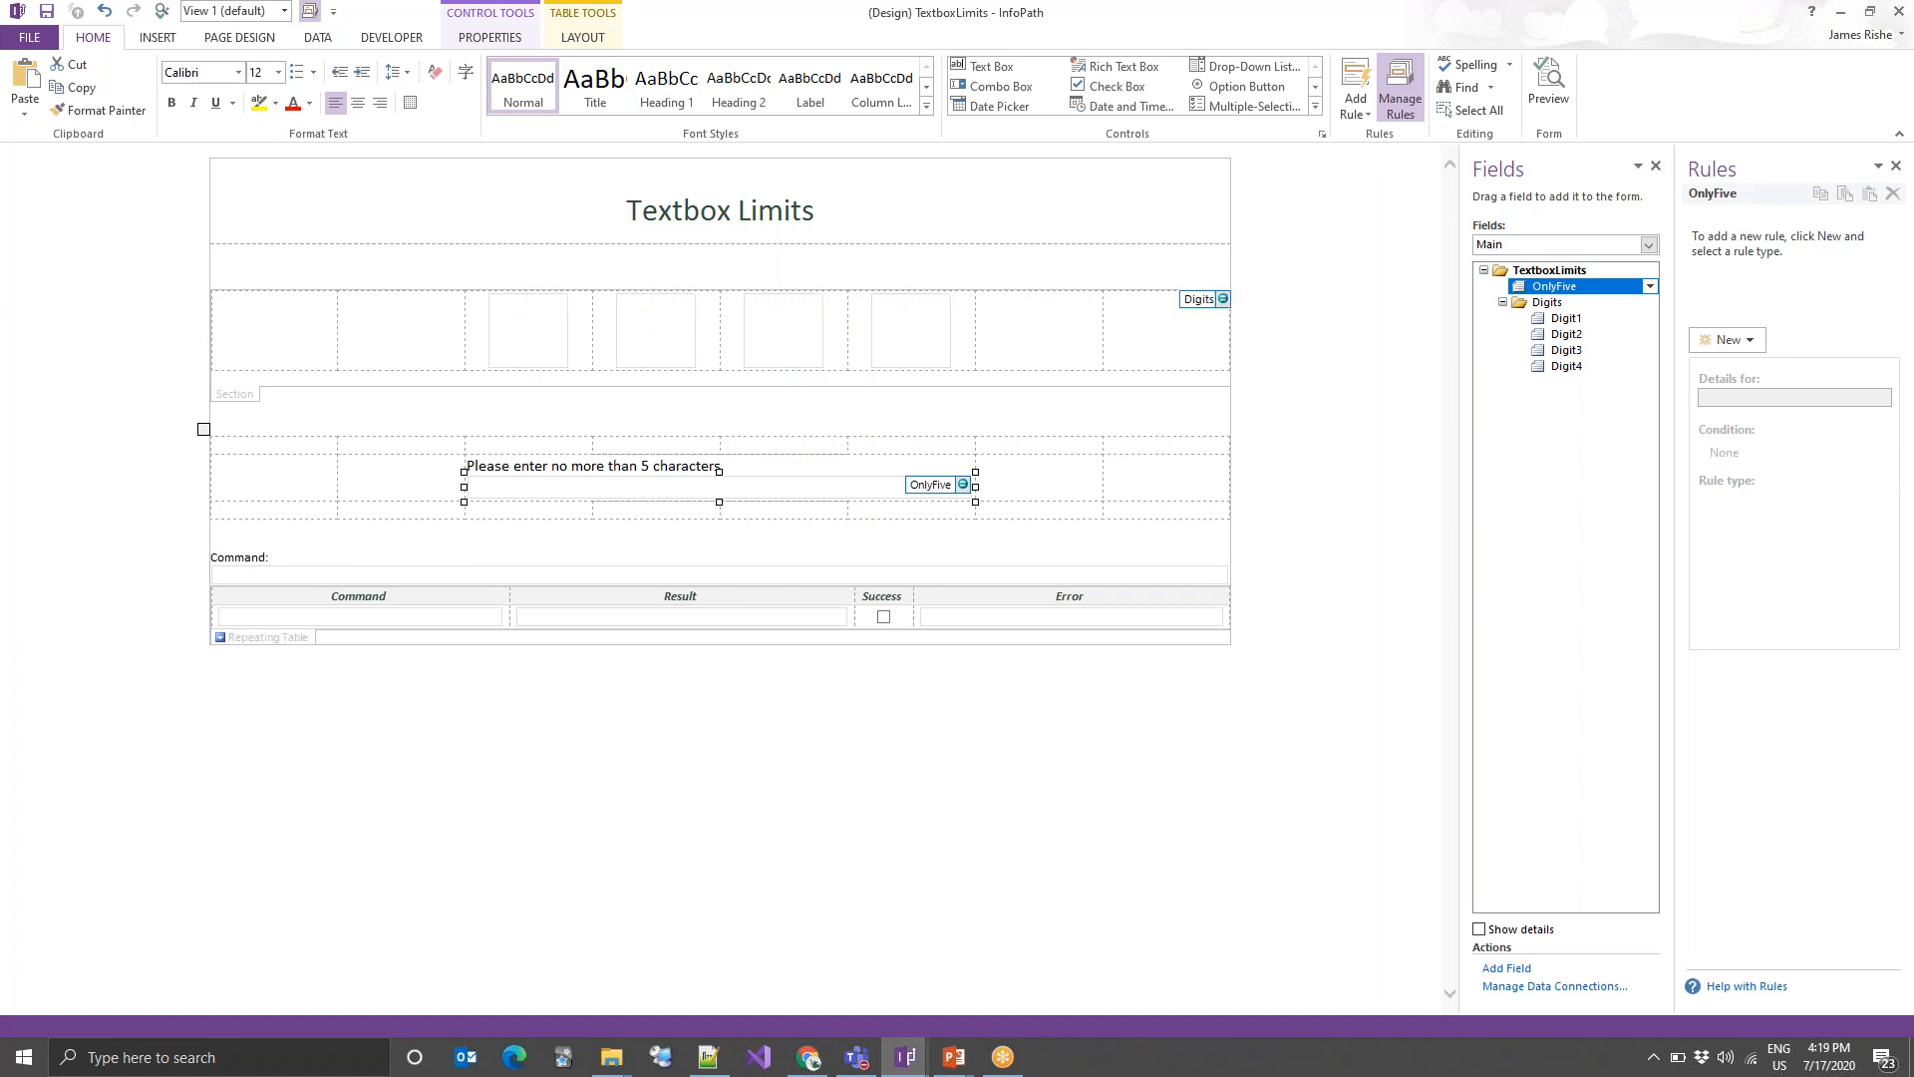
Step: Widen the Rules pane and step through Digit1–Digit4 to read Digit4's 'Show prompt and clear values' rule
{"action": "left_click", "coordinate": [917, 339]}
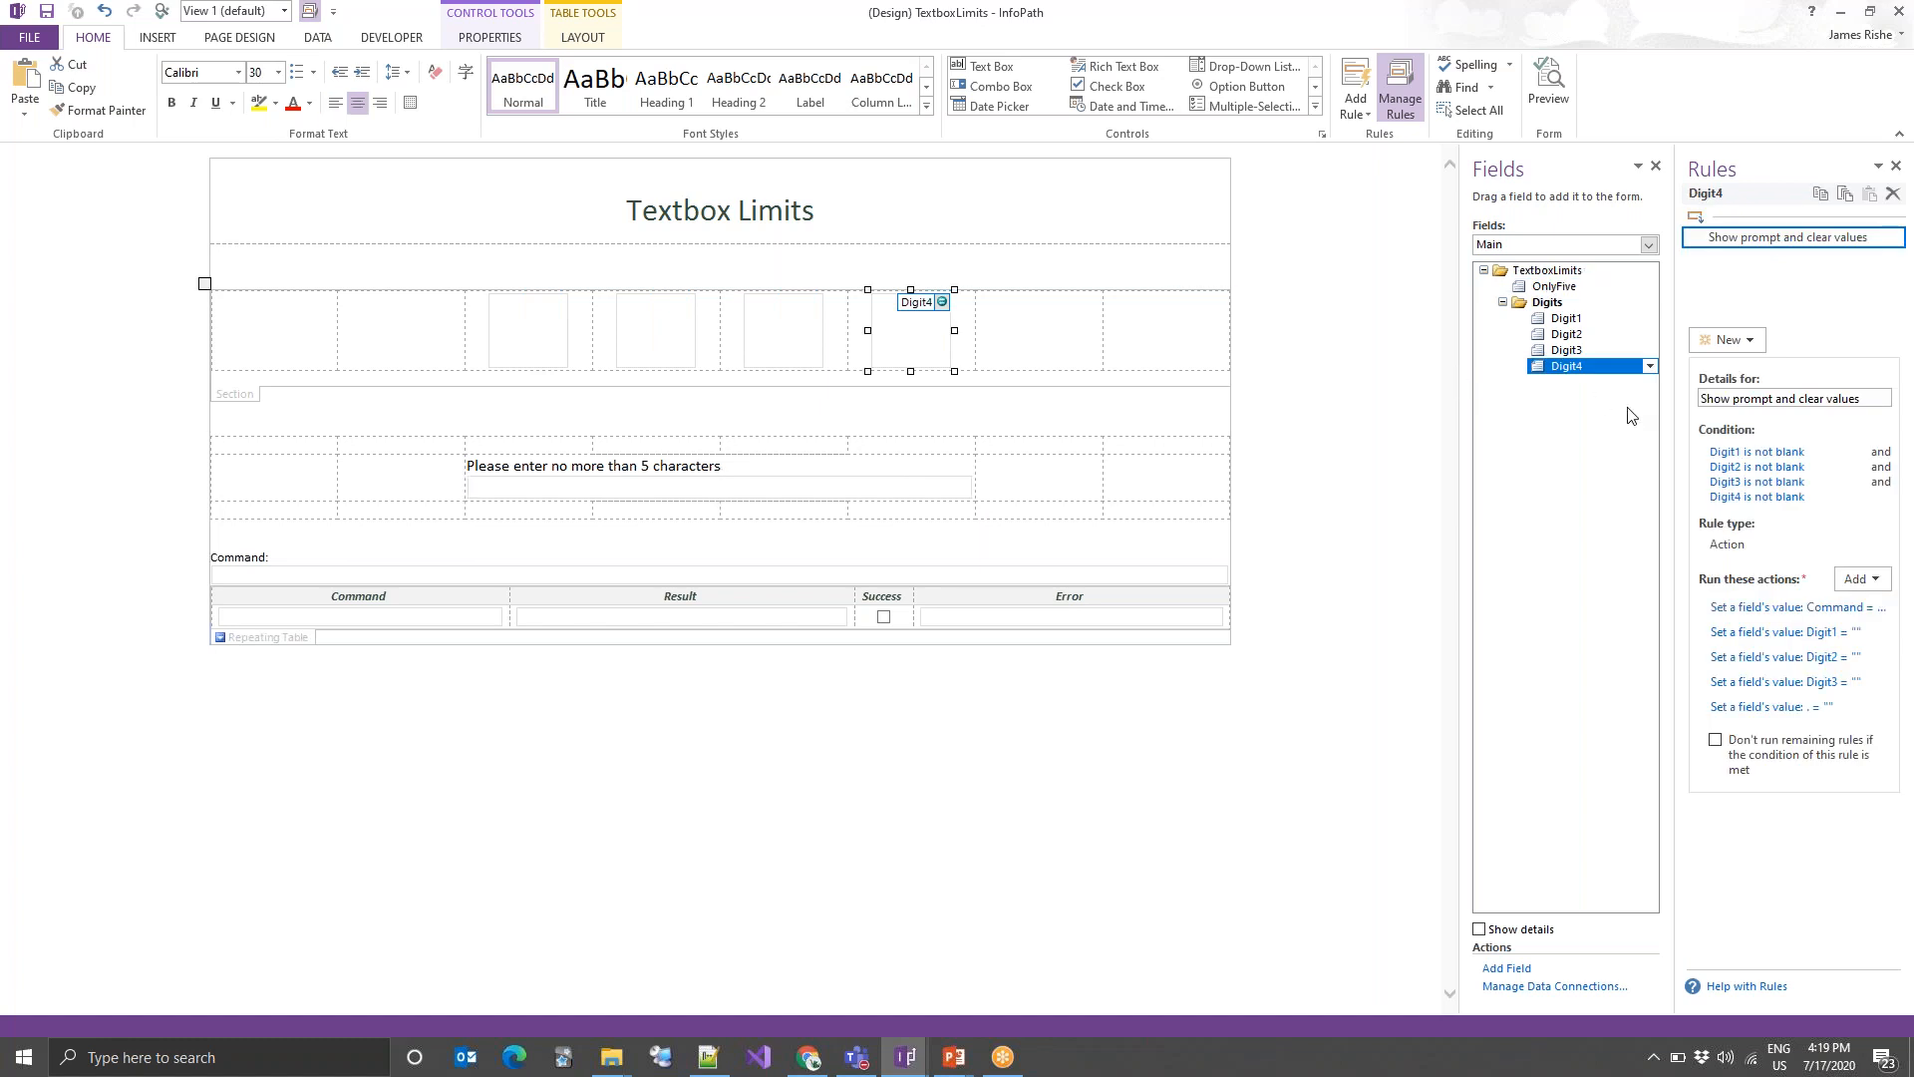
{"action": "left_click_drag", "start_coordinate": [1677, 424], "coordinate": [1401, 454]}
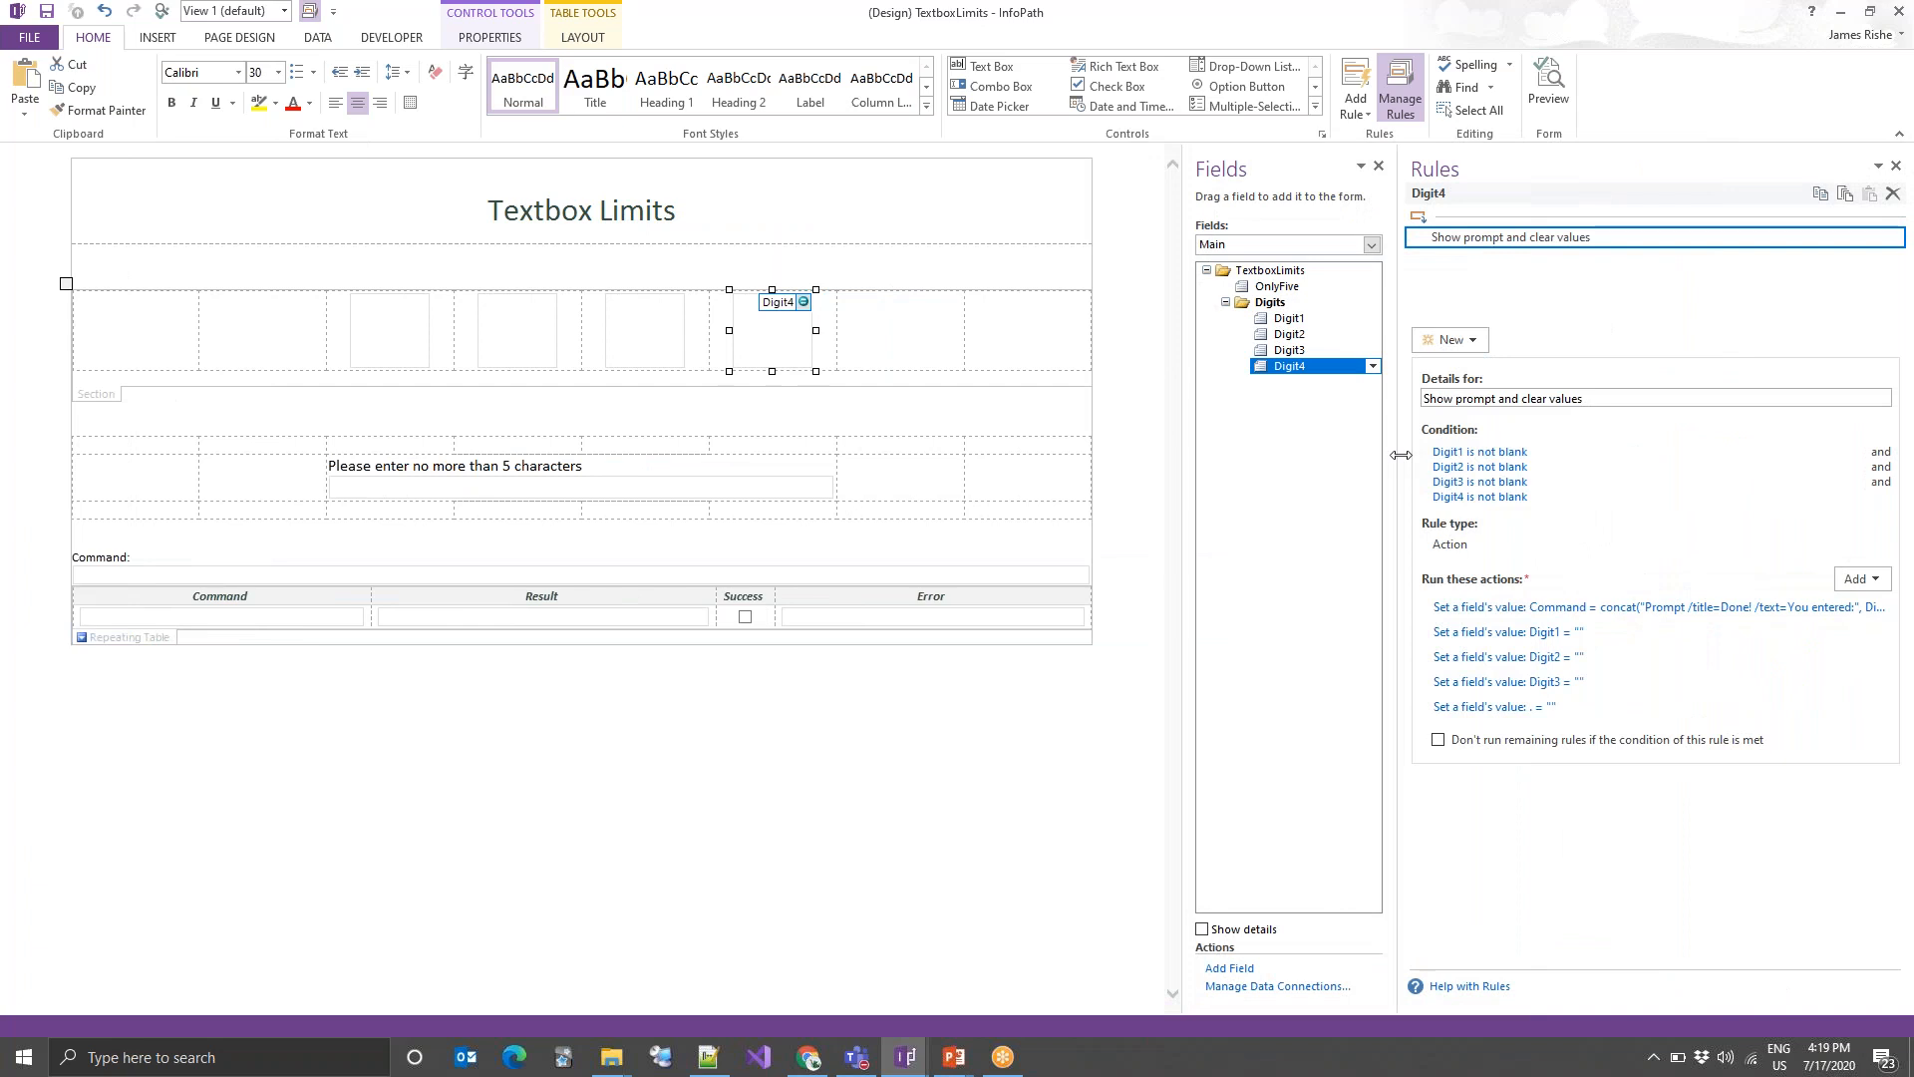
{"action": "left_click", "coordinate": [404, 353]}
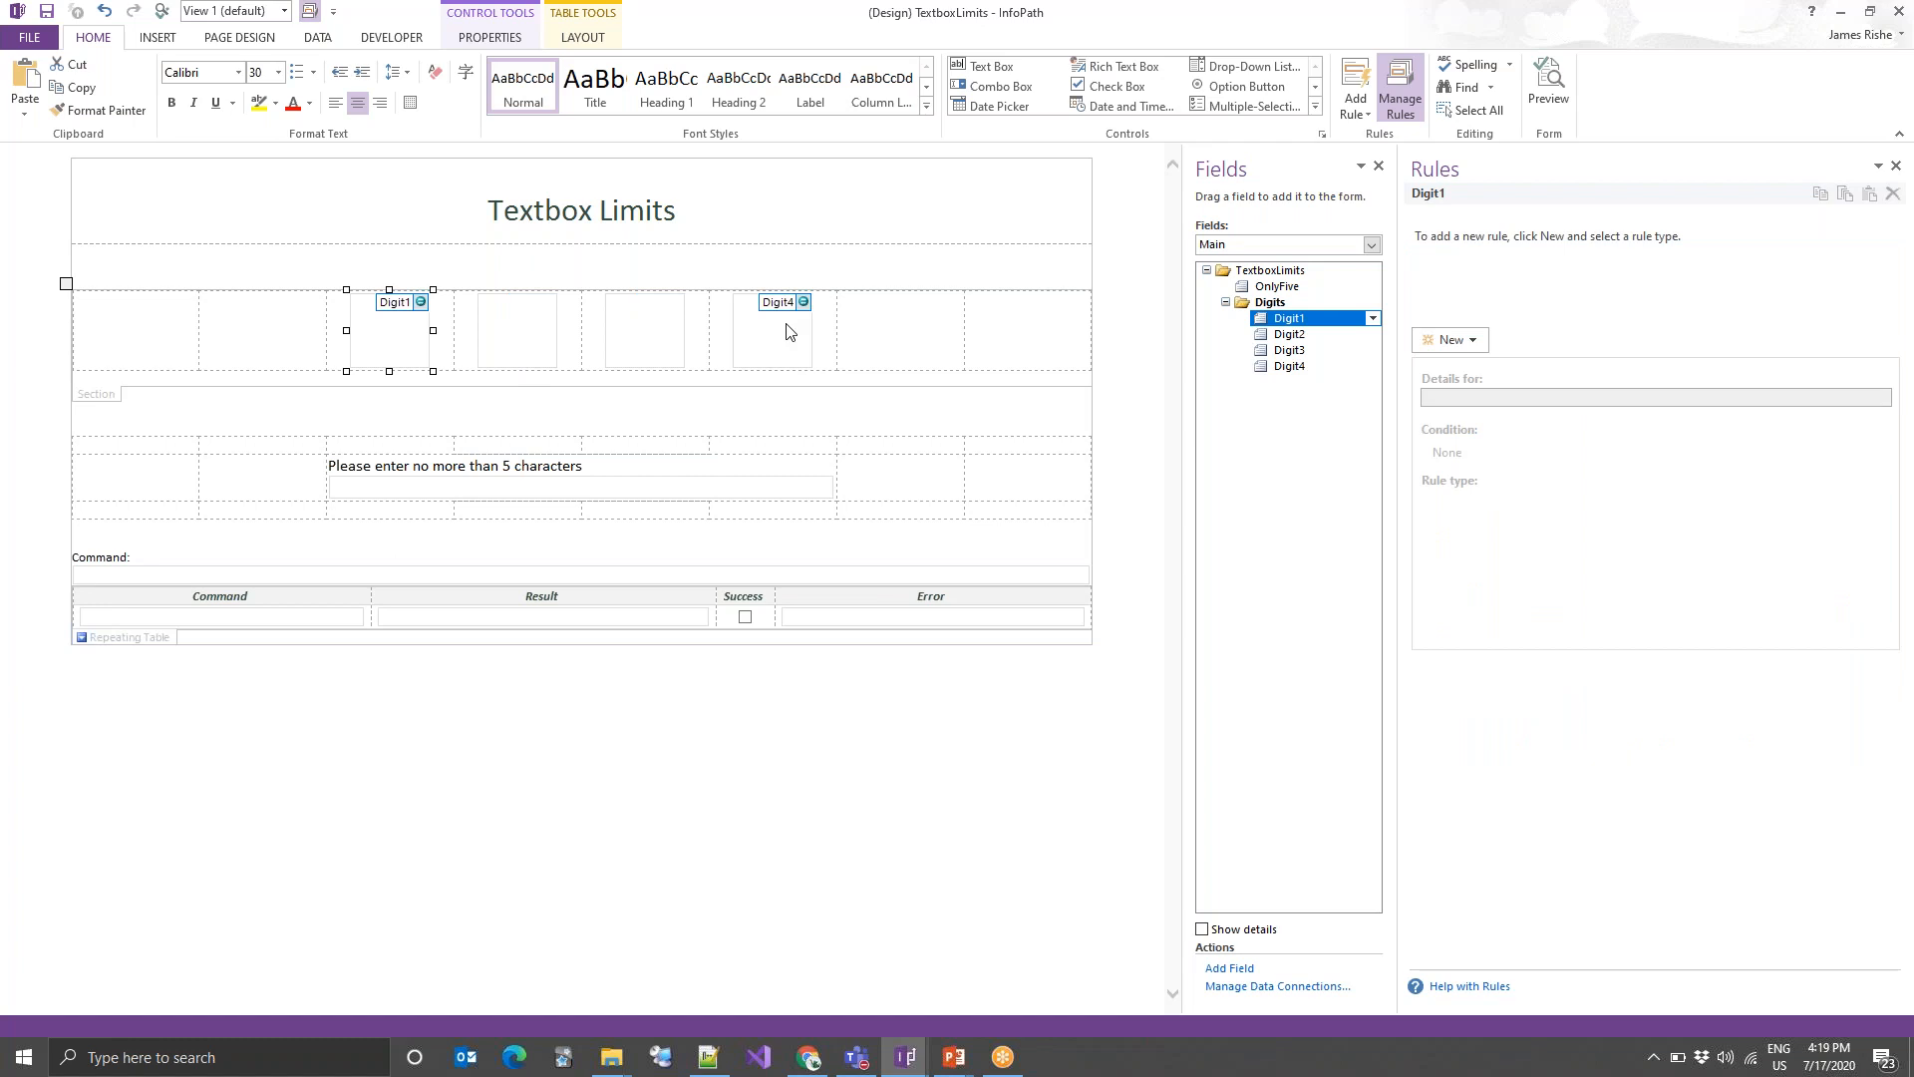
{"action": "left_click", "coordinate": [519, 344]}
{"action": "left_click", "coordinate": [658, 347]}
{"action": "left_click", "coordinate": [759, 359]}
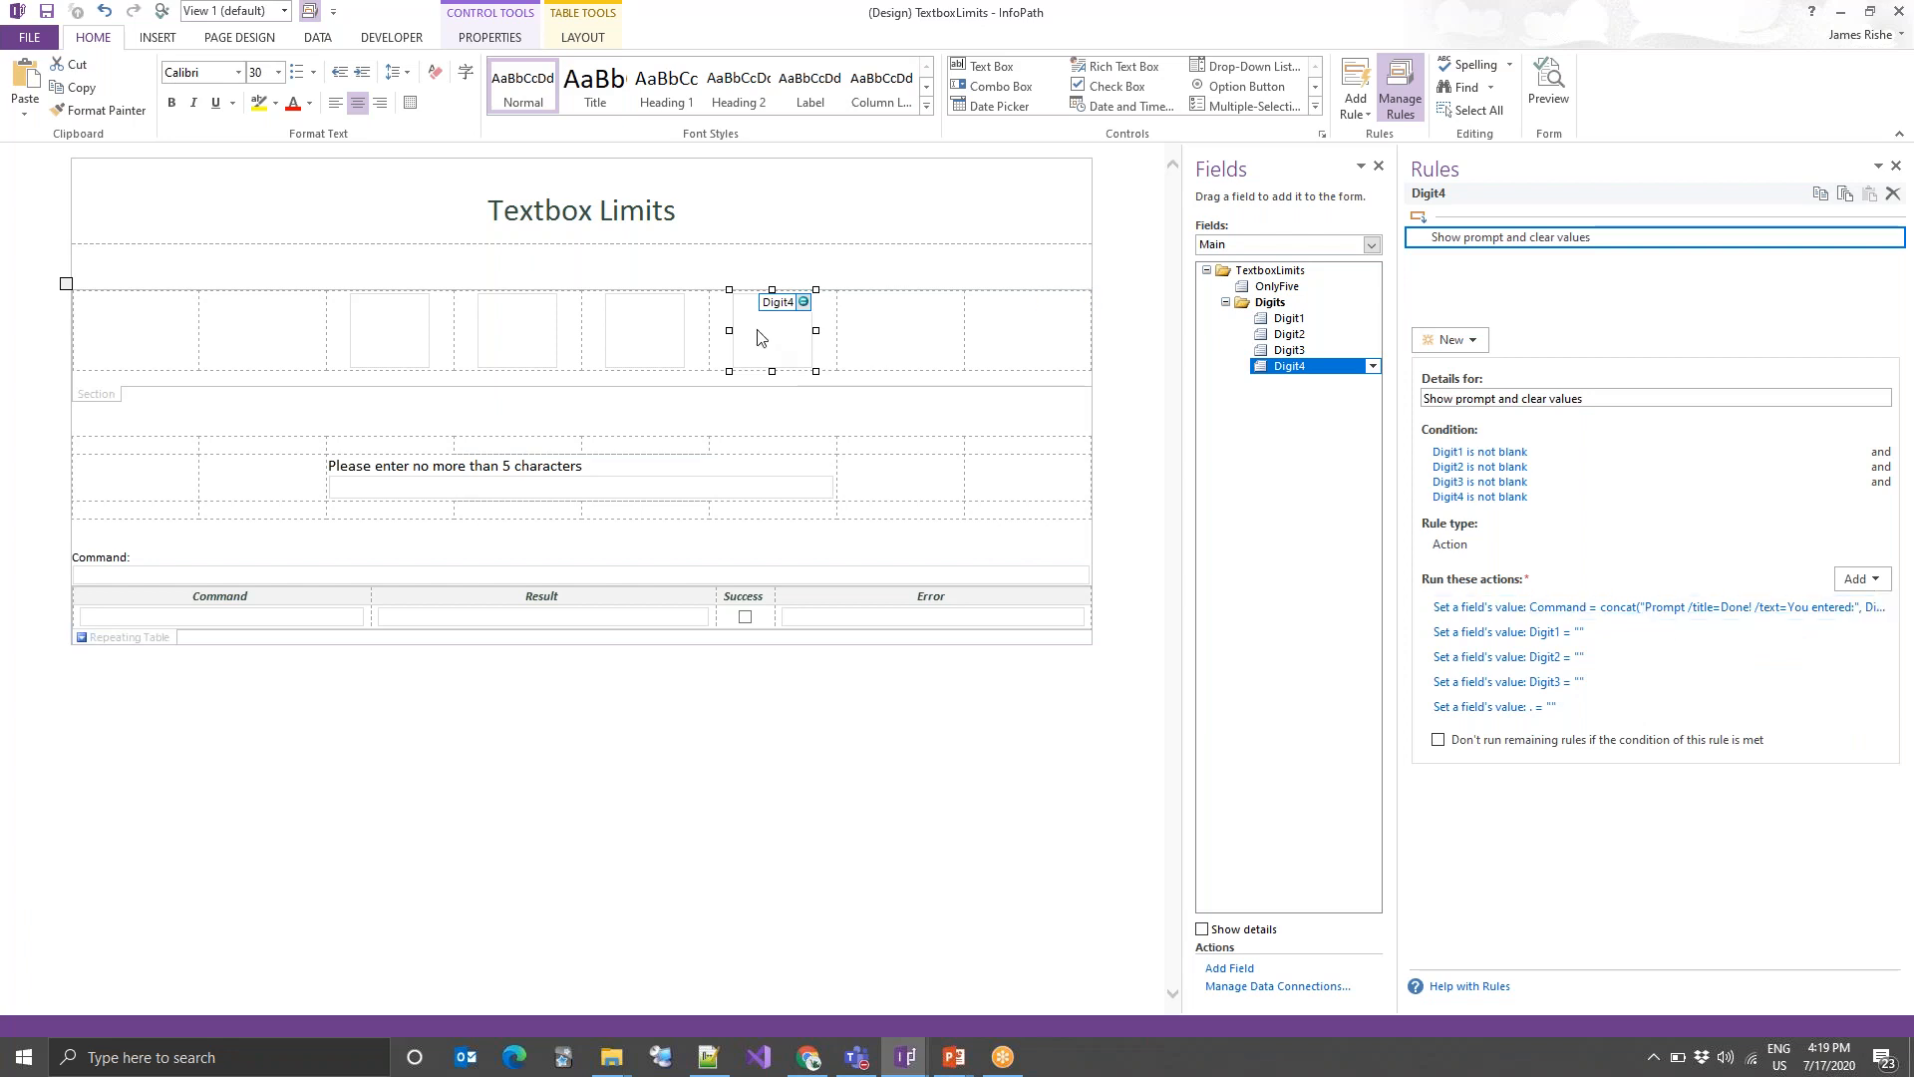
{"action": "left_click", "coordinate": [798, 1063]}
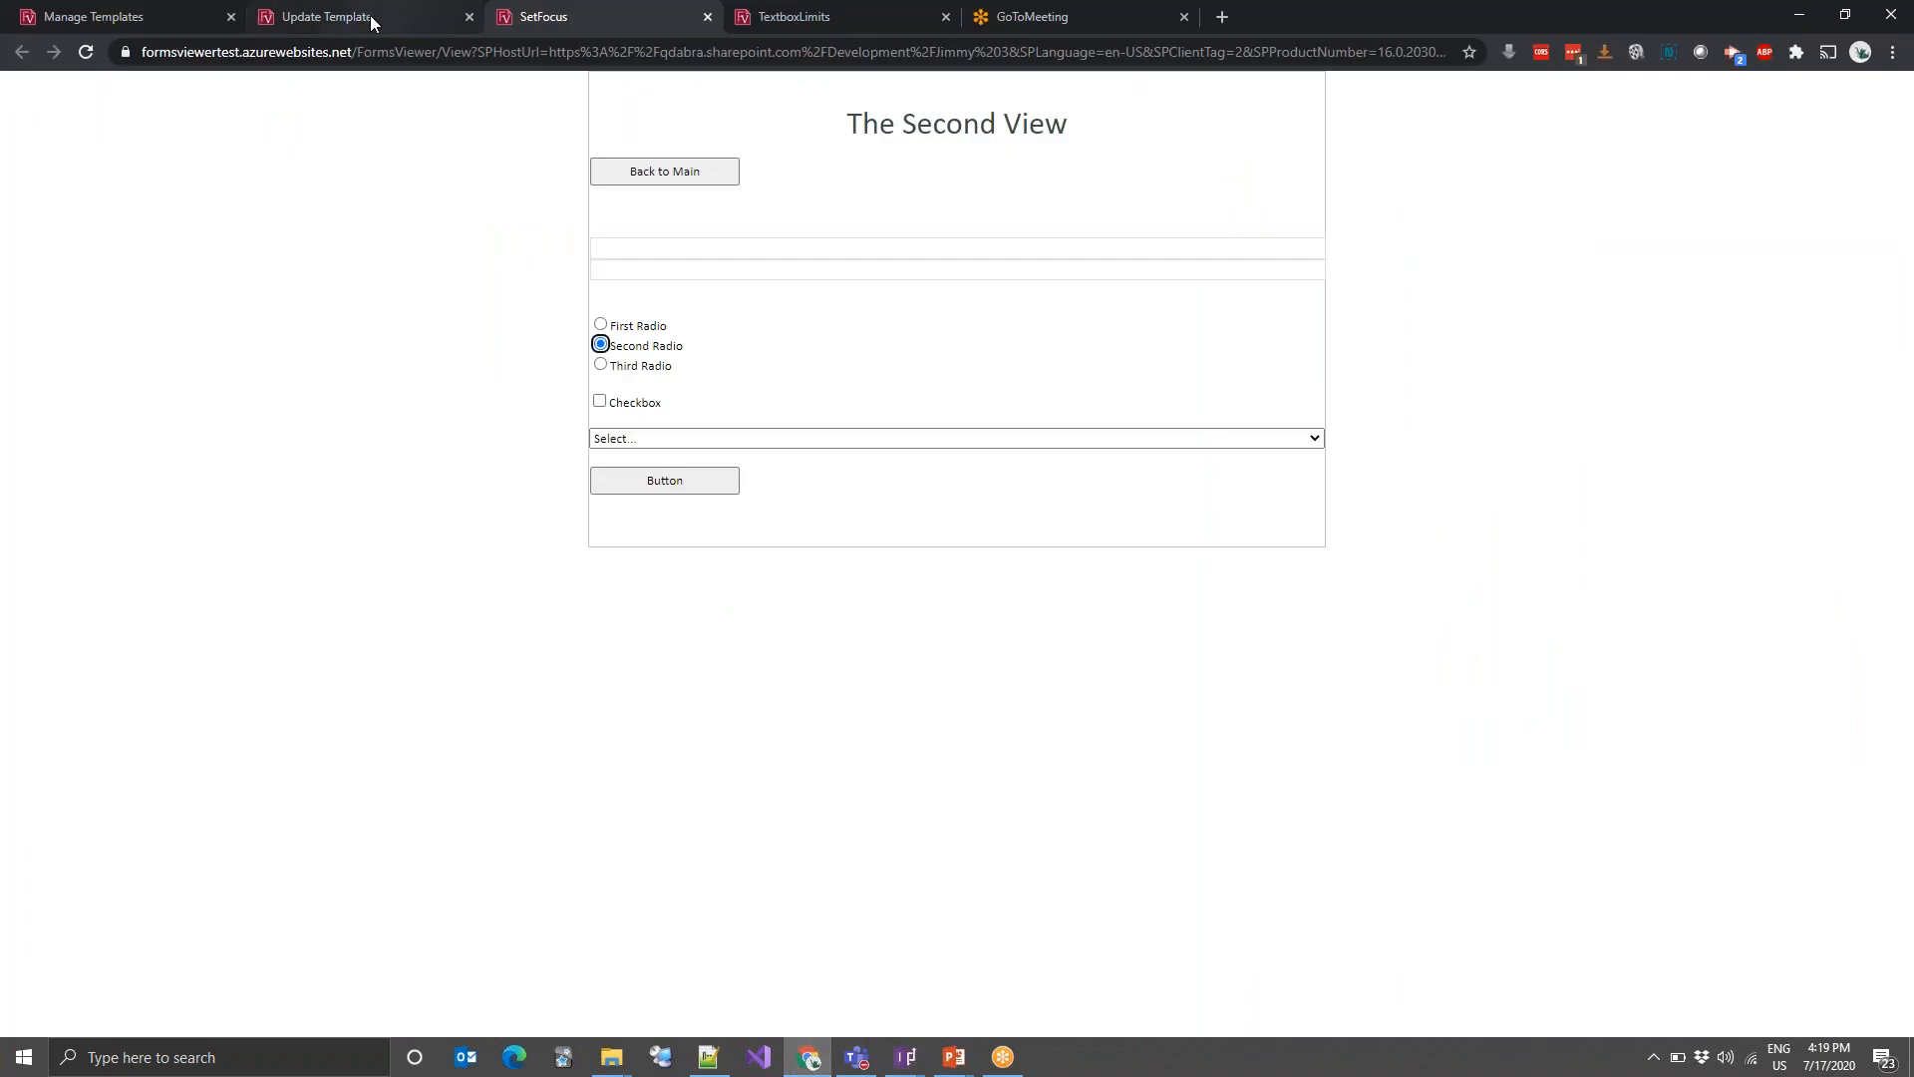
Step: Open the TextboxLimits form from the FormsViewer Manage Templates list
{"action": "left_click", "coordinate": [145, 16]}
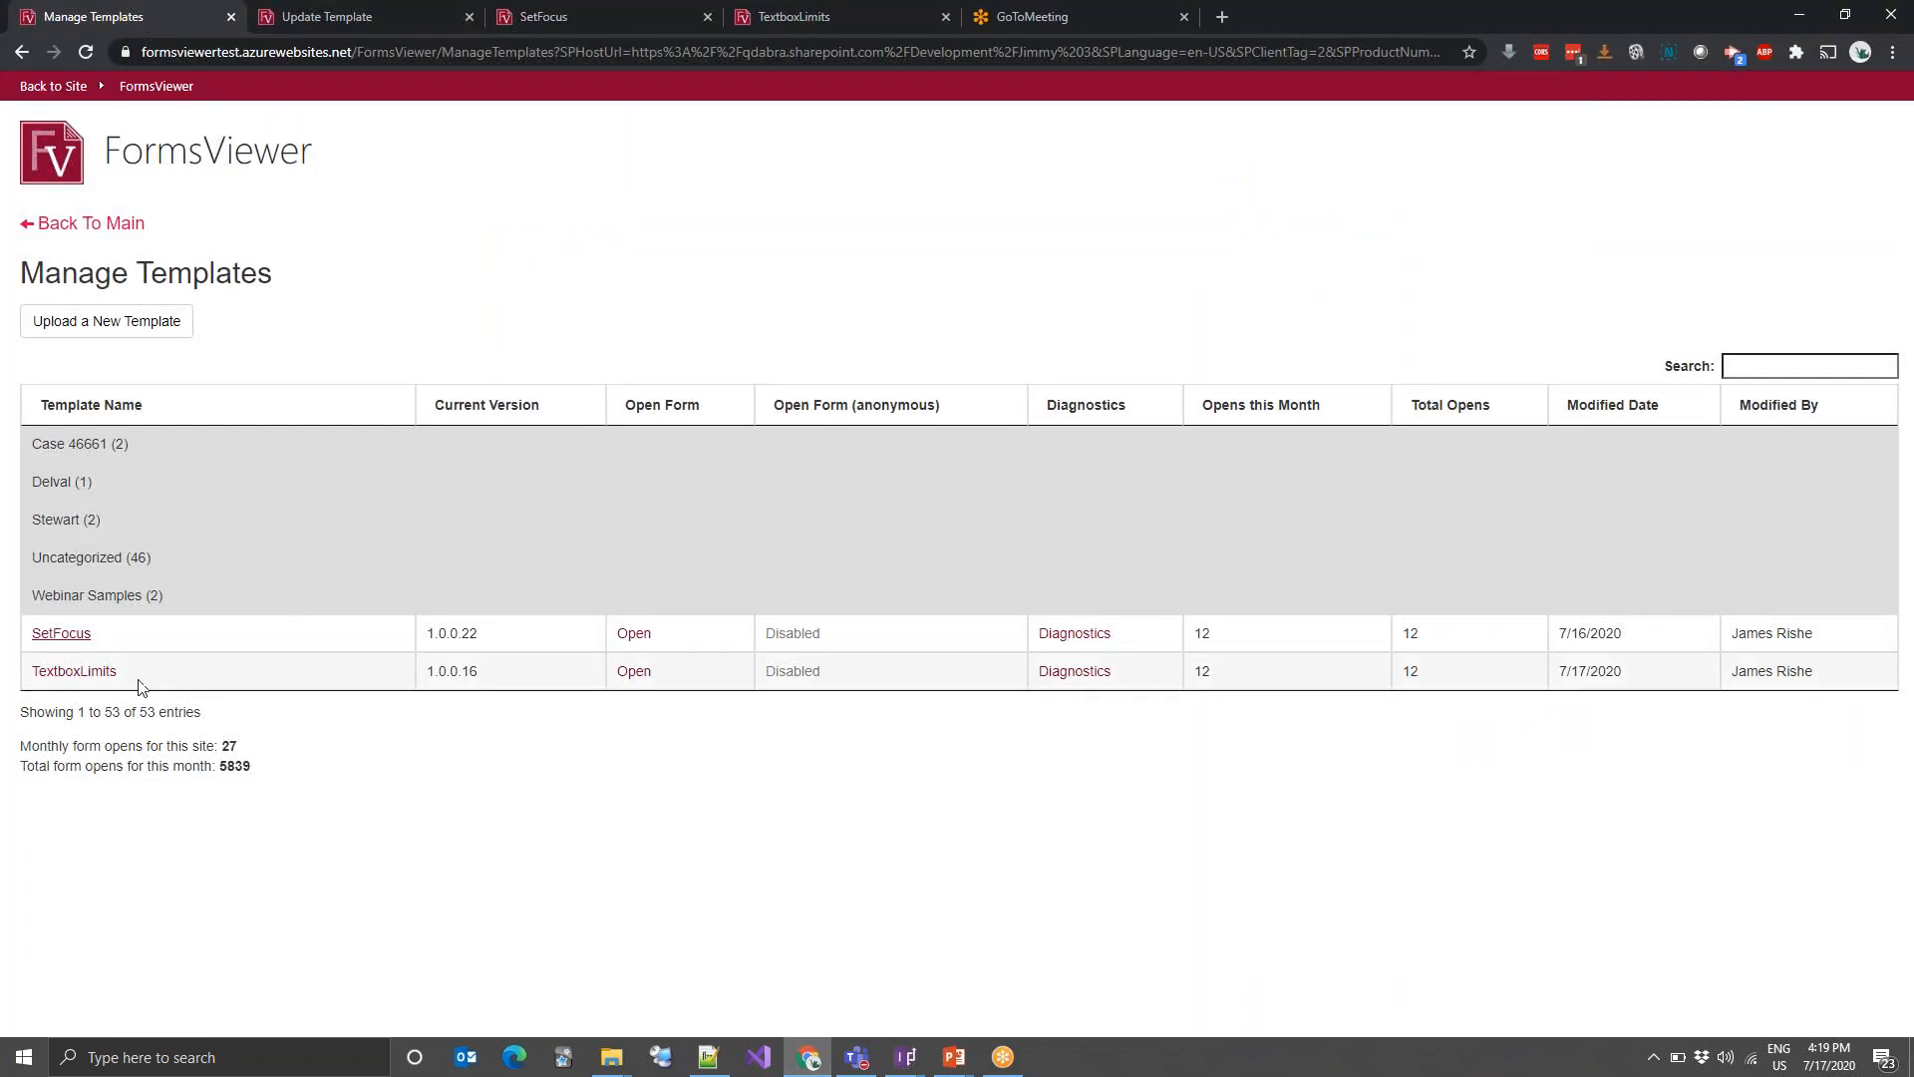
{"action": "left_click", "coordinate": [94, 682]}
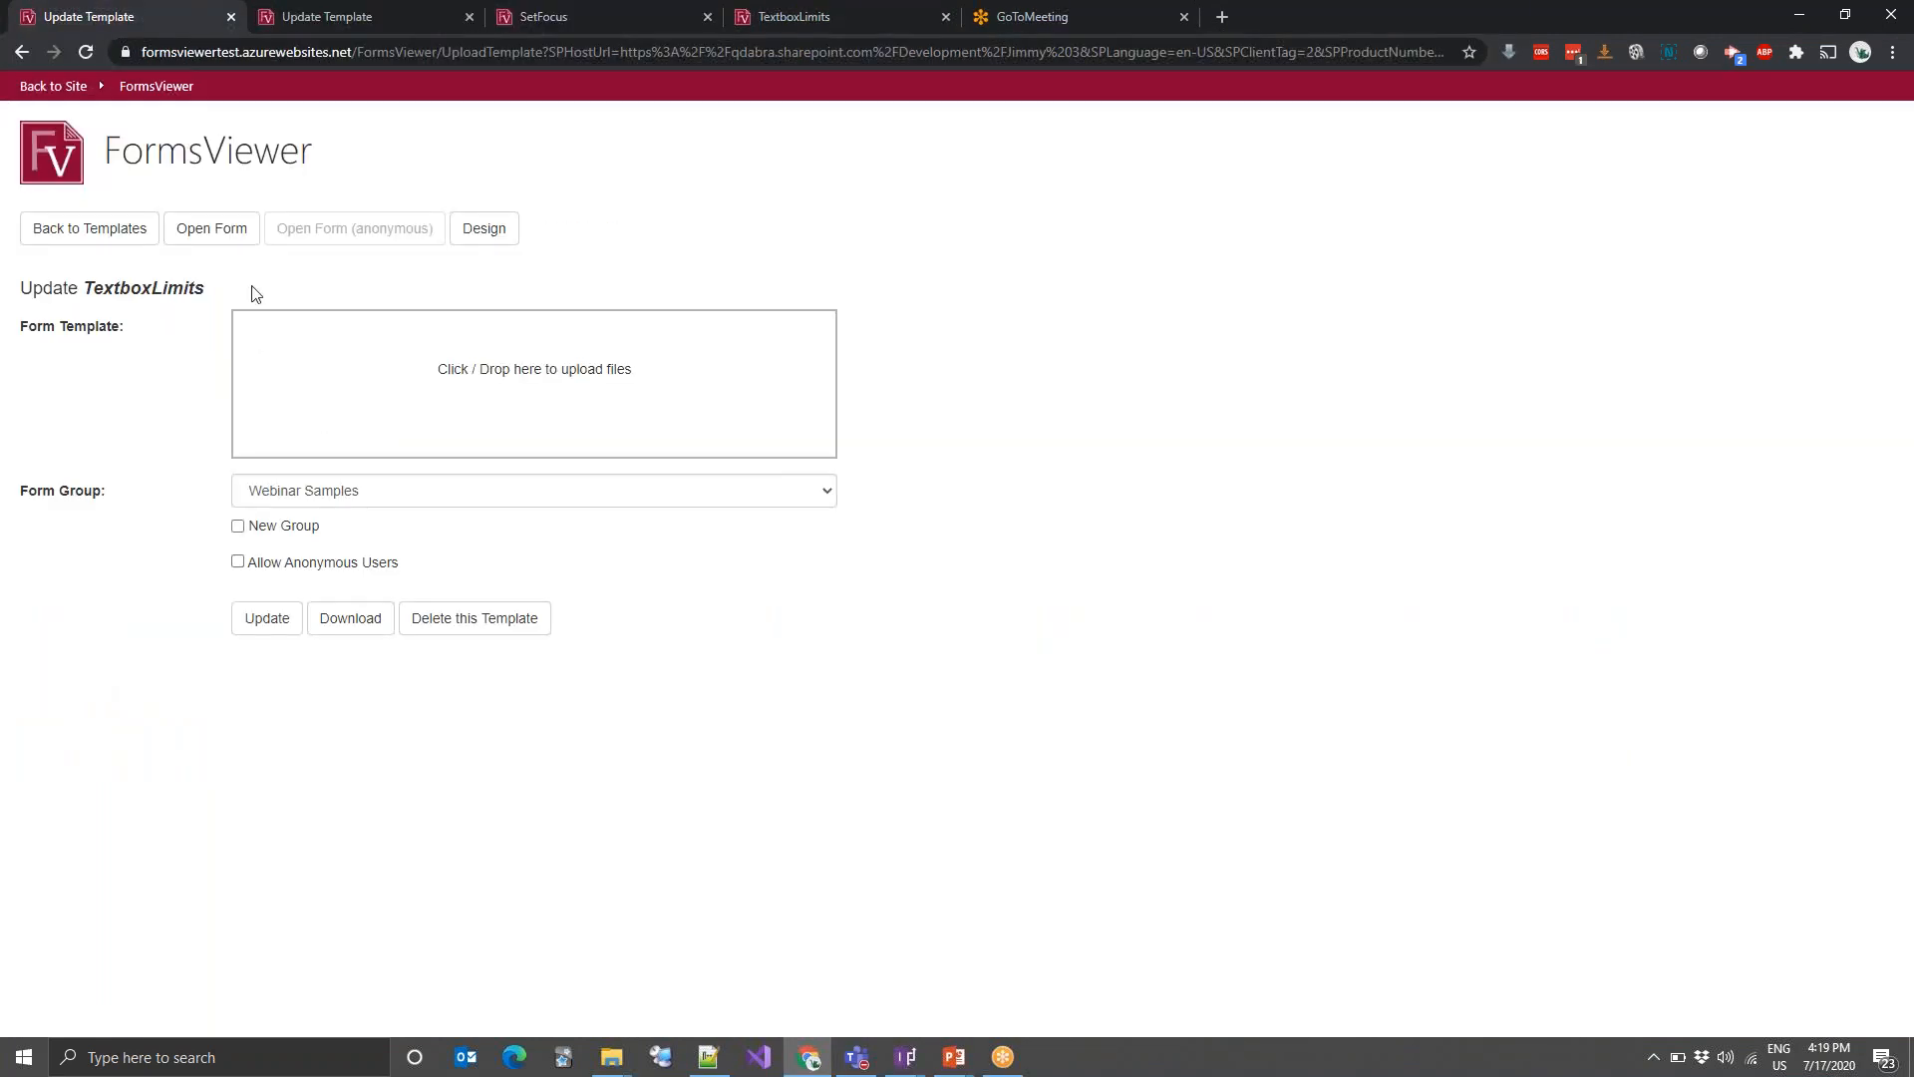
{"action": "left_click", "coordinate": [184, 233]}
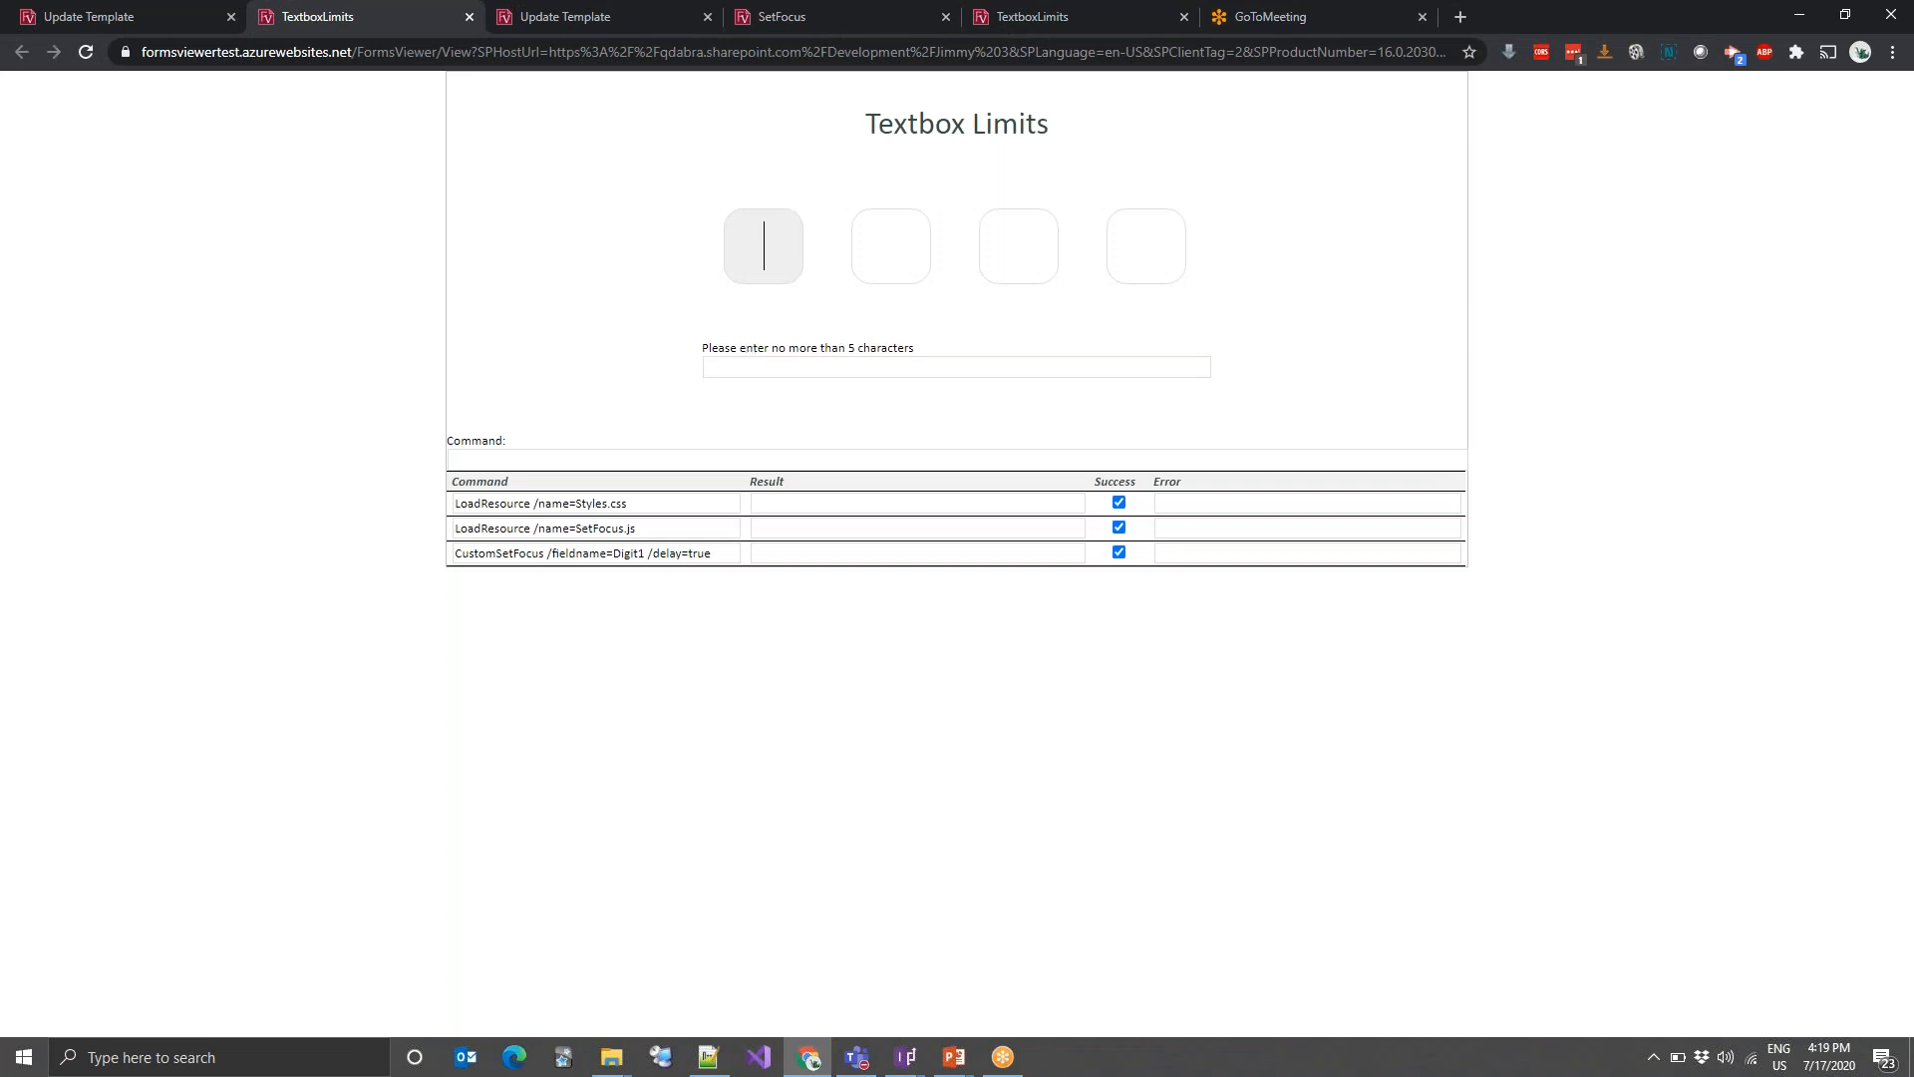
Step: Test codes 5789 and 5724, dismissing each Done! prompt, then bring up Styles.css in Notepad++
{"action": "type", "text": "5789"}
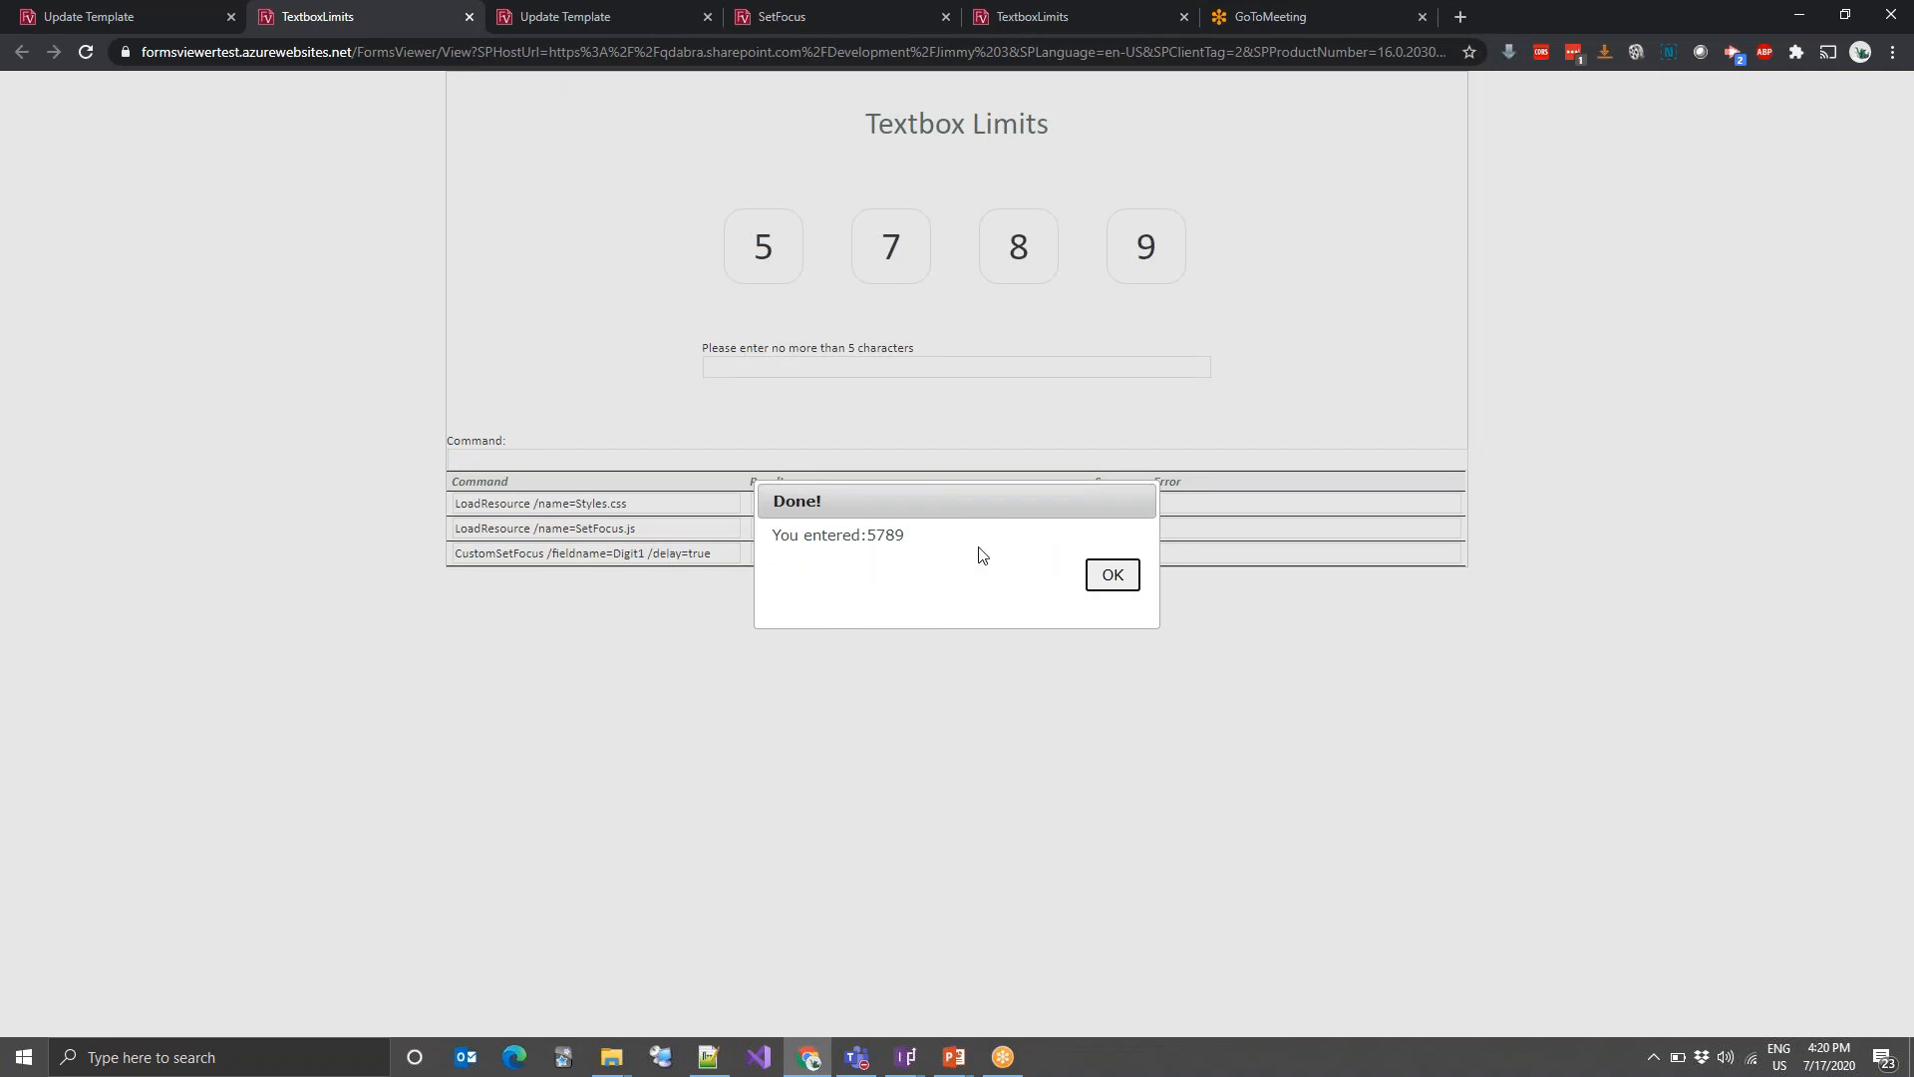
{"action": "left_click", "coordinate": [1121, 566]}
{"action": "left_click", "coordinate": [762, 239]}
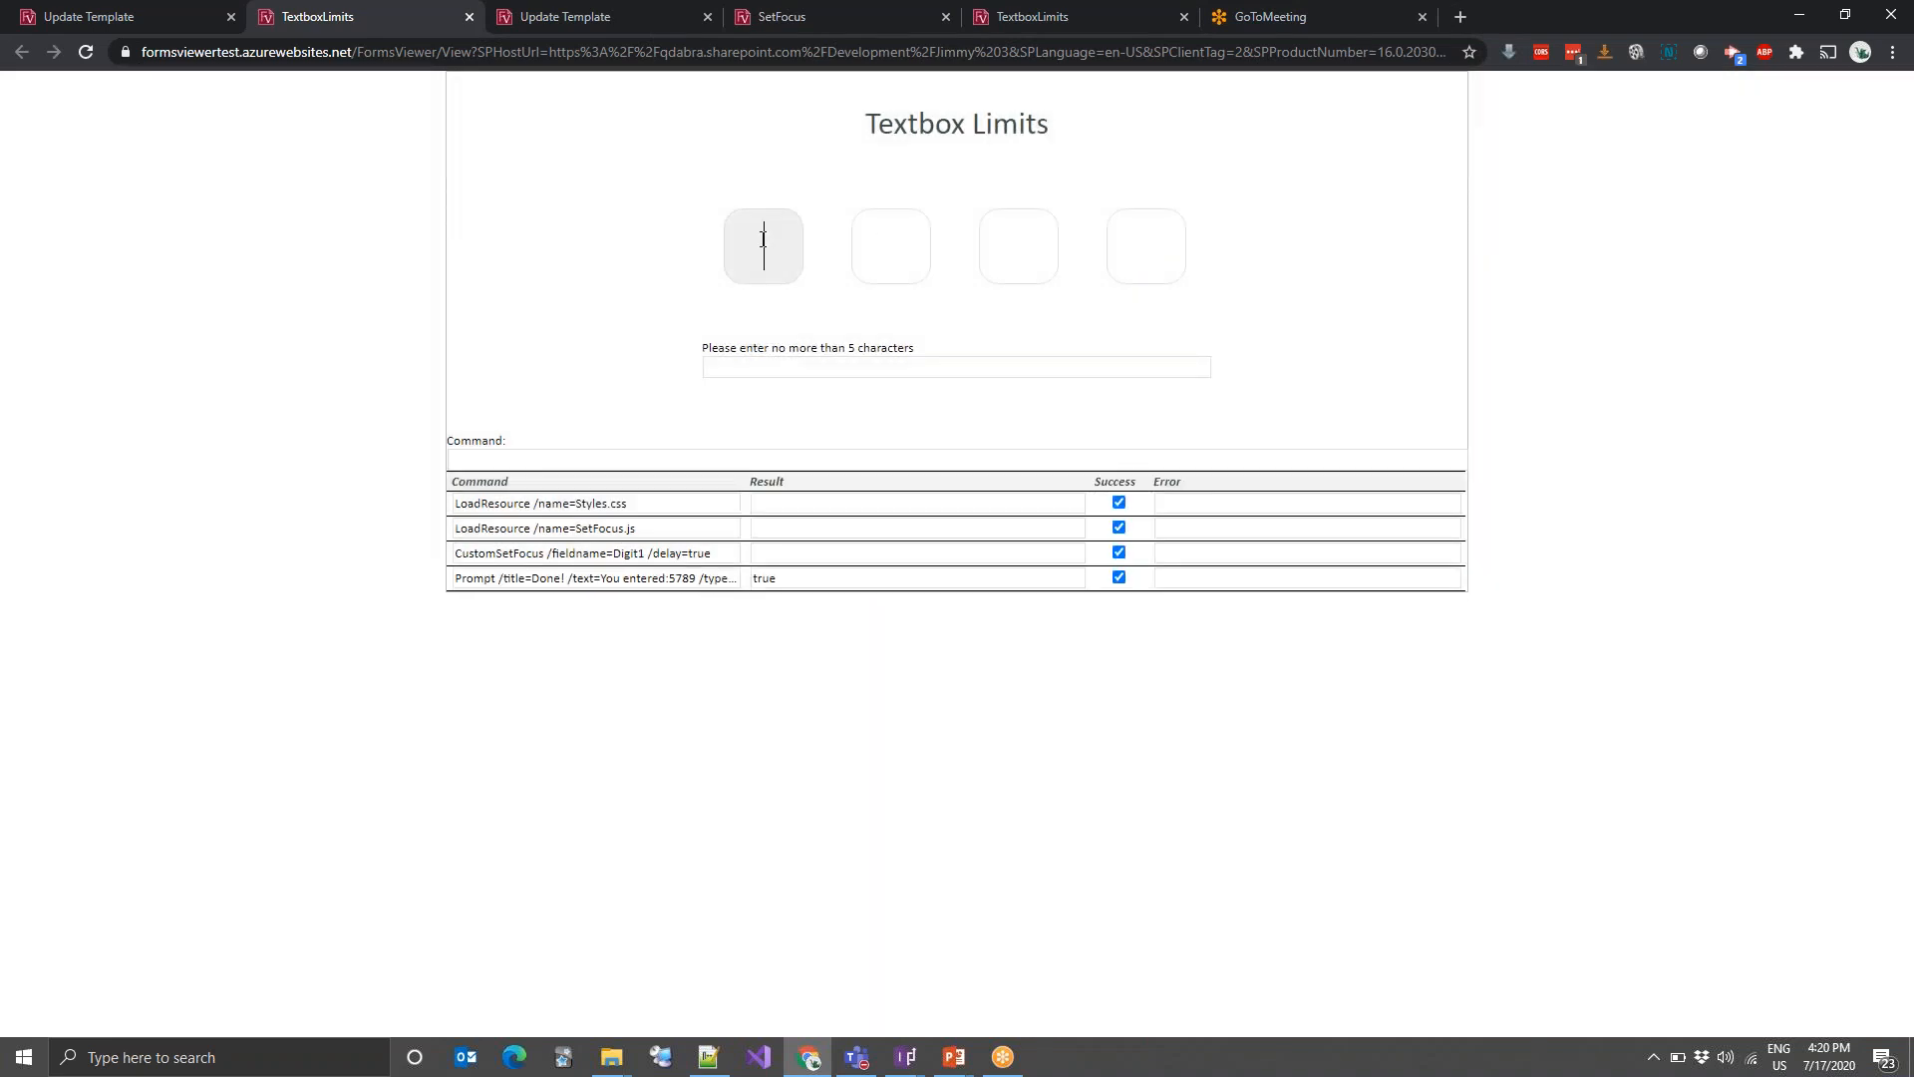
{"action": "type", "text": "572"}
{"action": "type", "text": "4"}
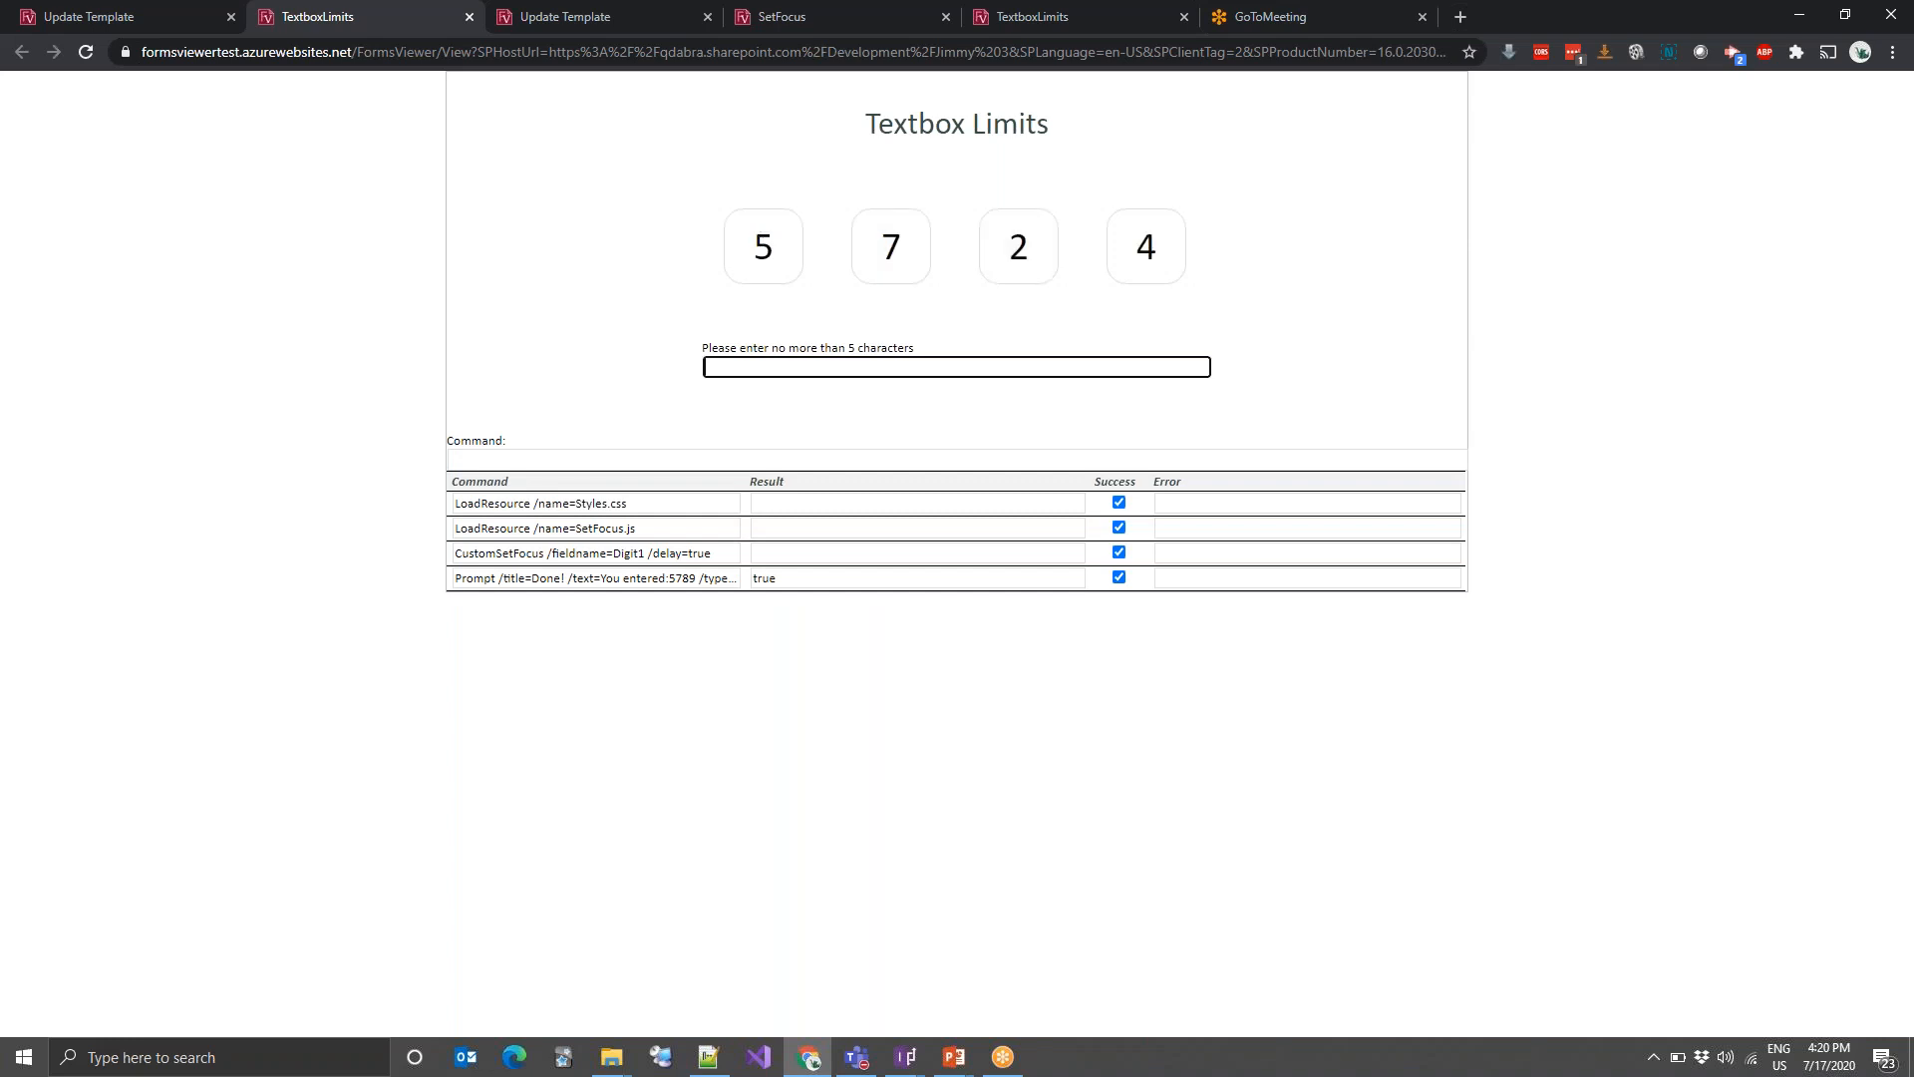
{"action": "left_click", "coordinate": [1112, 576]}
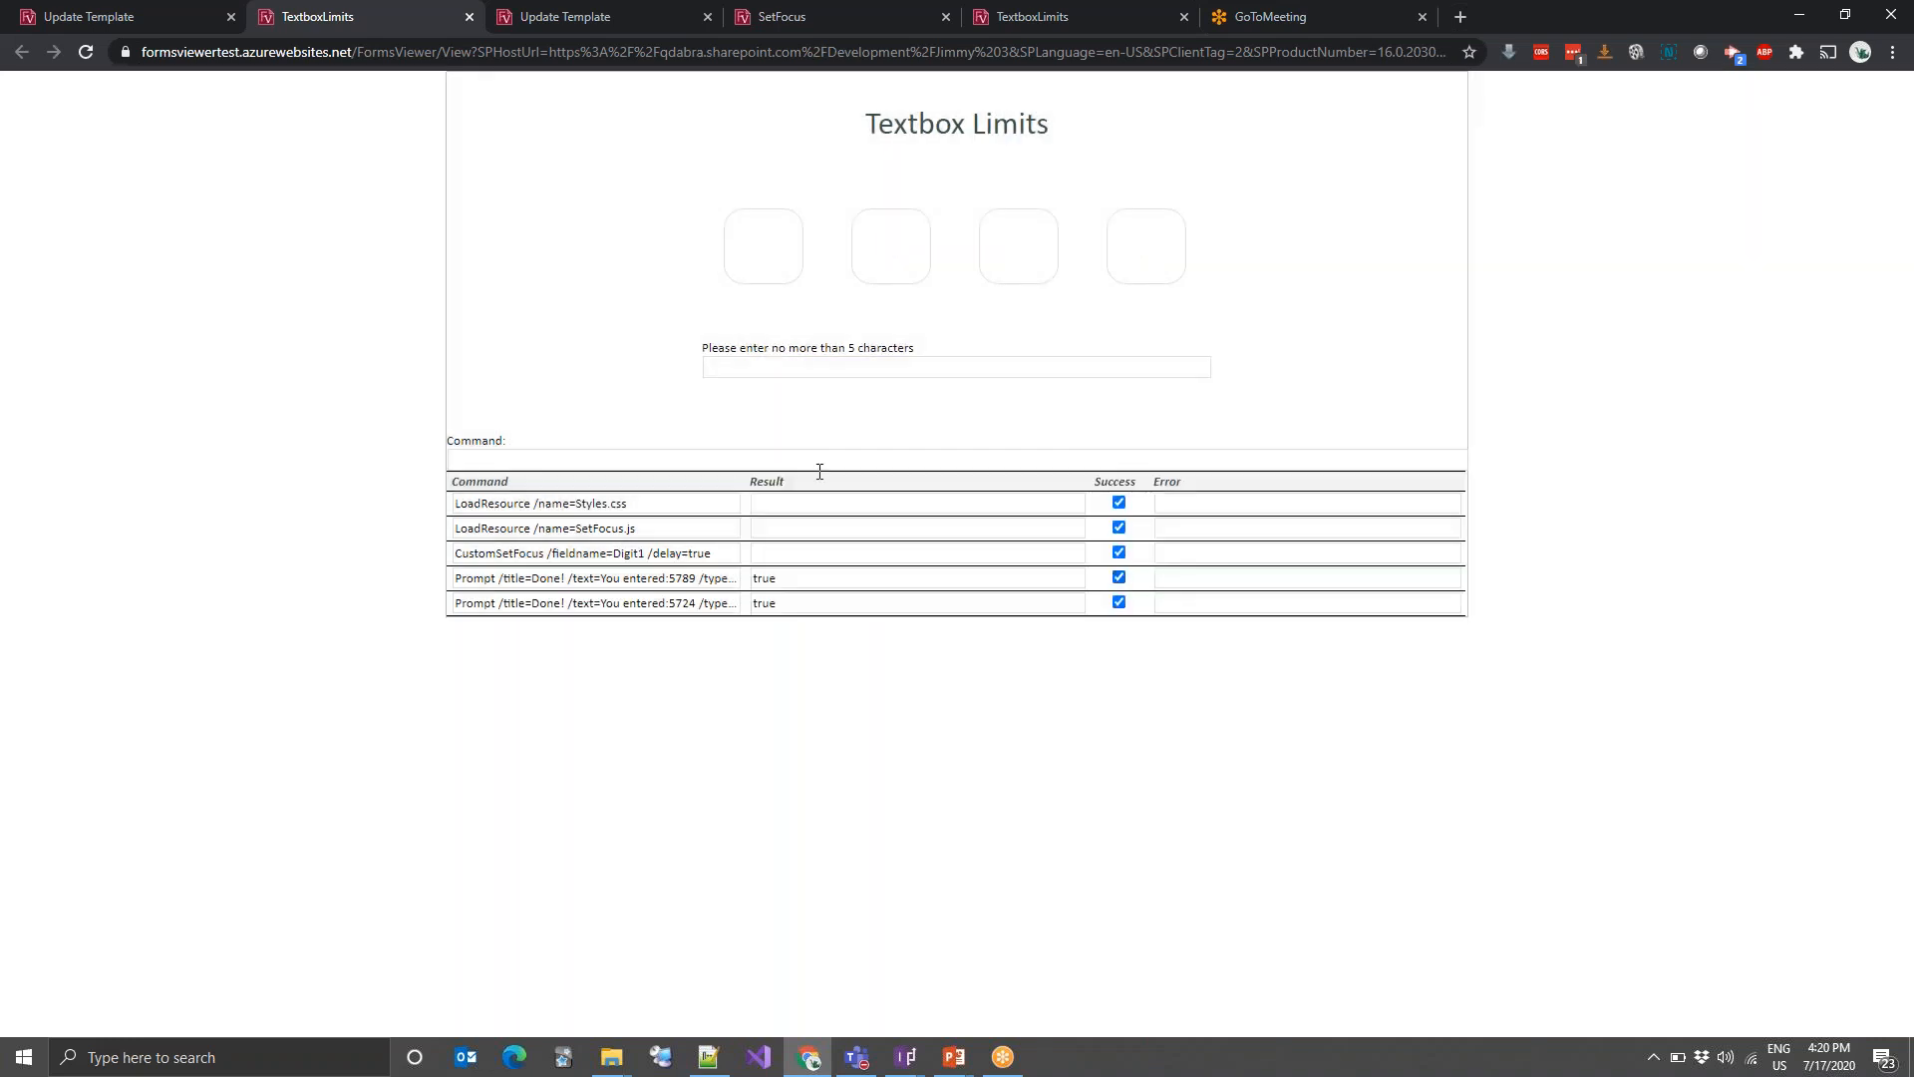
{"action": "left_click_drag", "start_coordinate": [629, 507], "coordinate": [587, 504]}
{"action": "left_click", "coordinate": [709, 1058]}
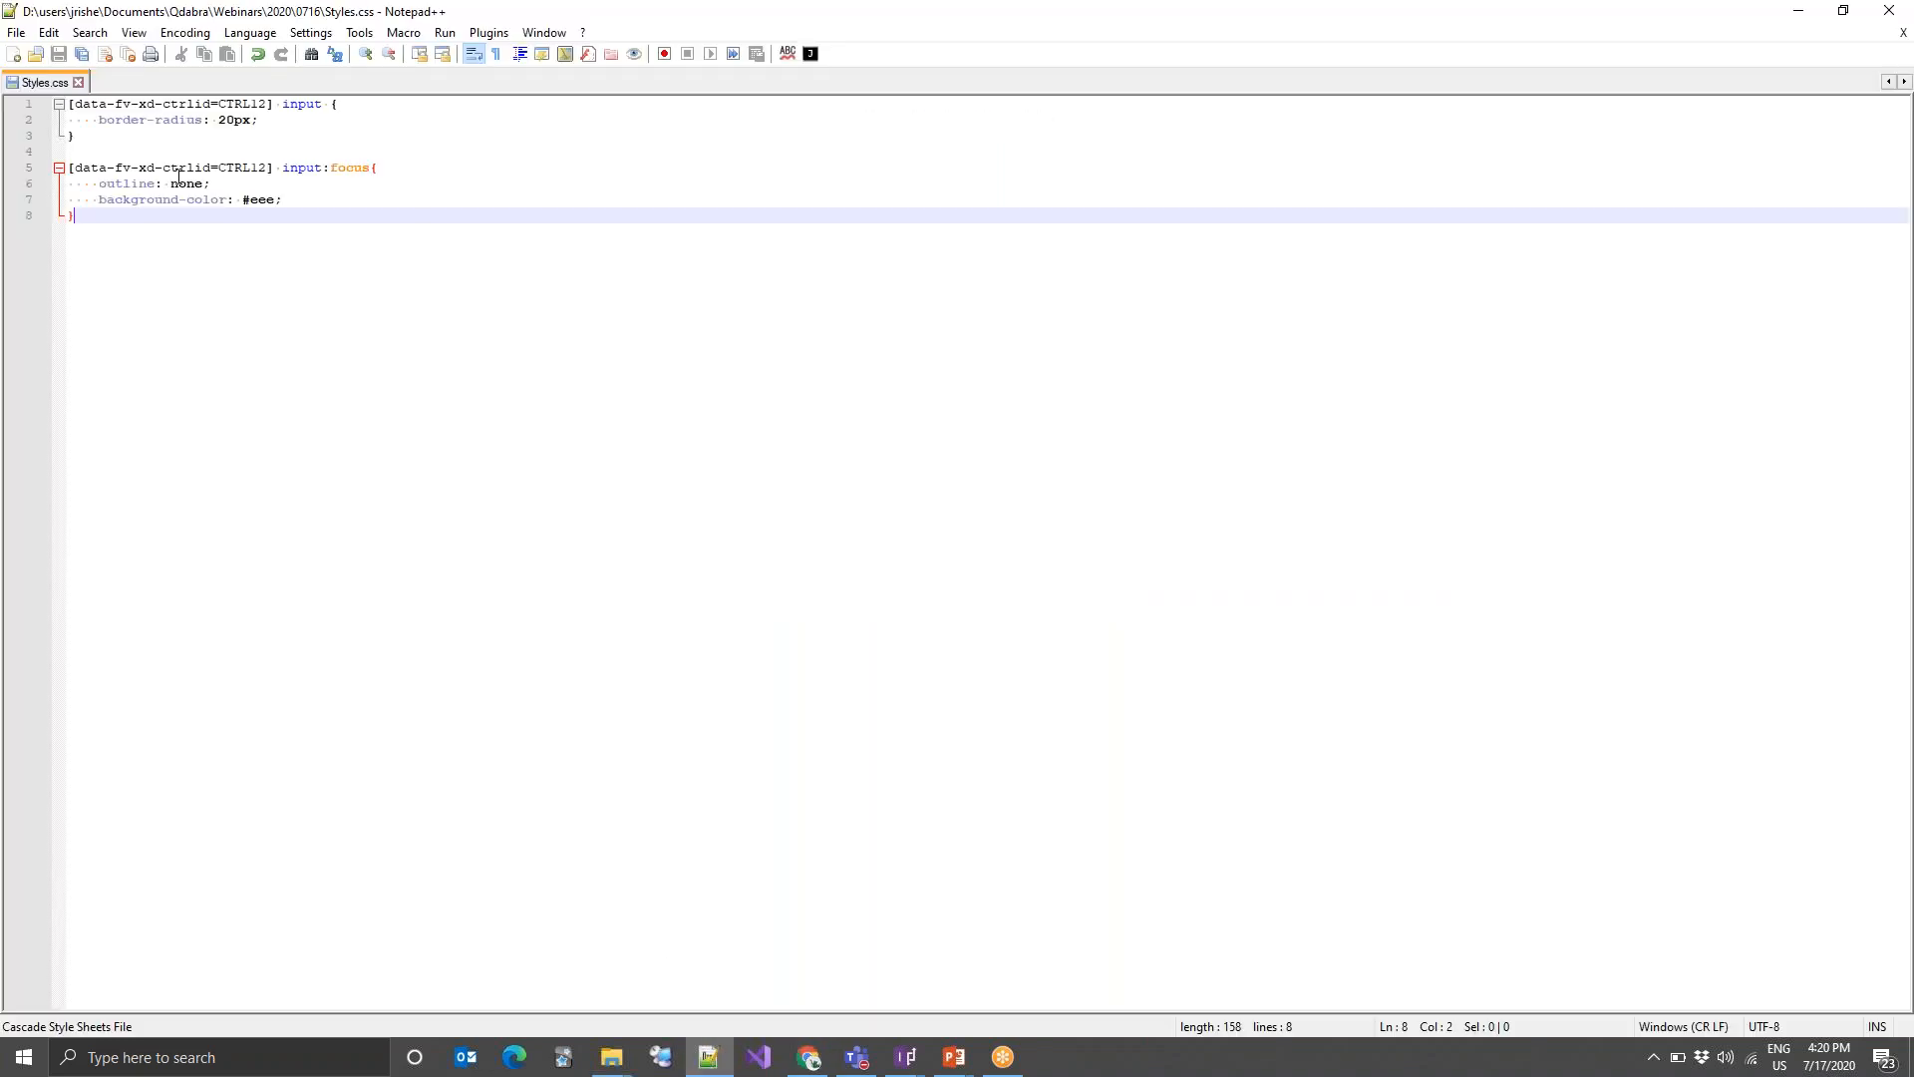
Step: Point out the 20px border-radius rule in Styles.css, then return to the form in Chrome
{"action": "left_click", "coordinate": [160, 120]}
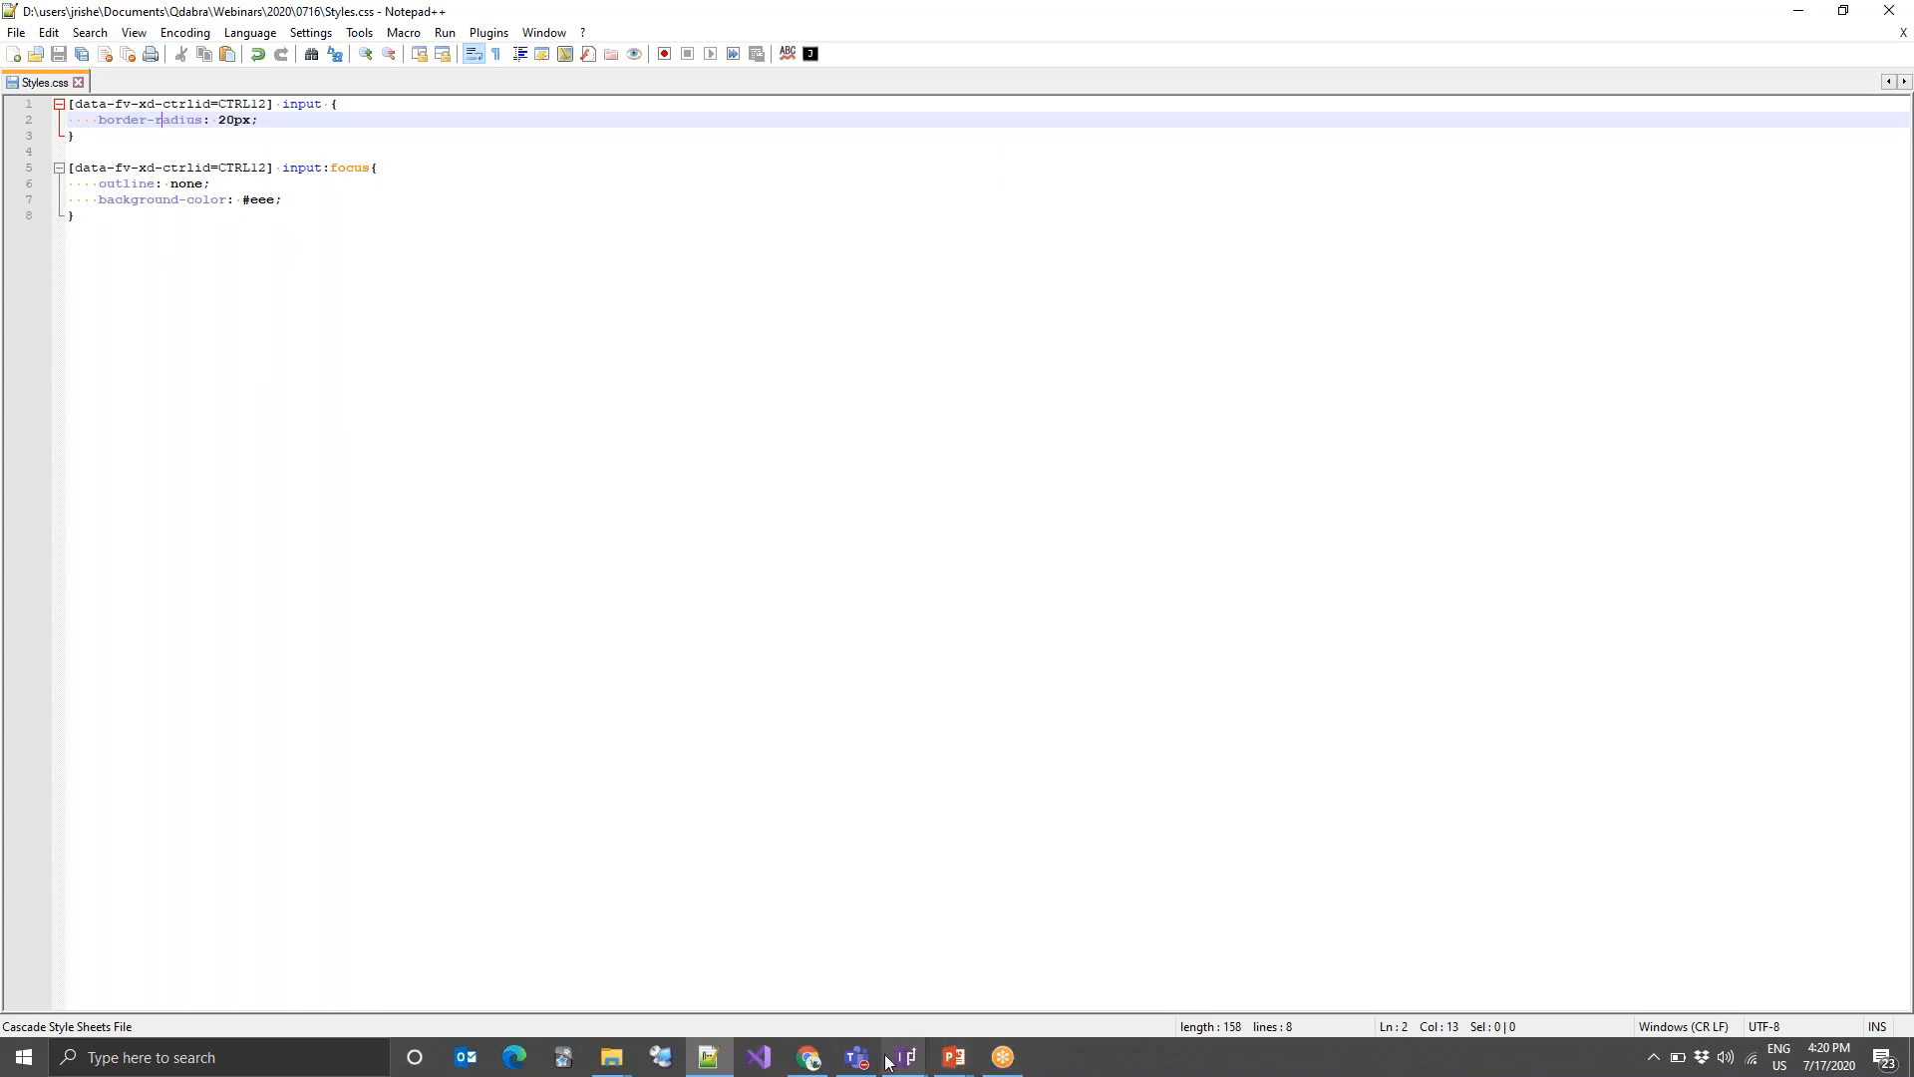
{"action": "left_click", "coordinate": [810, 1058]}
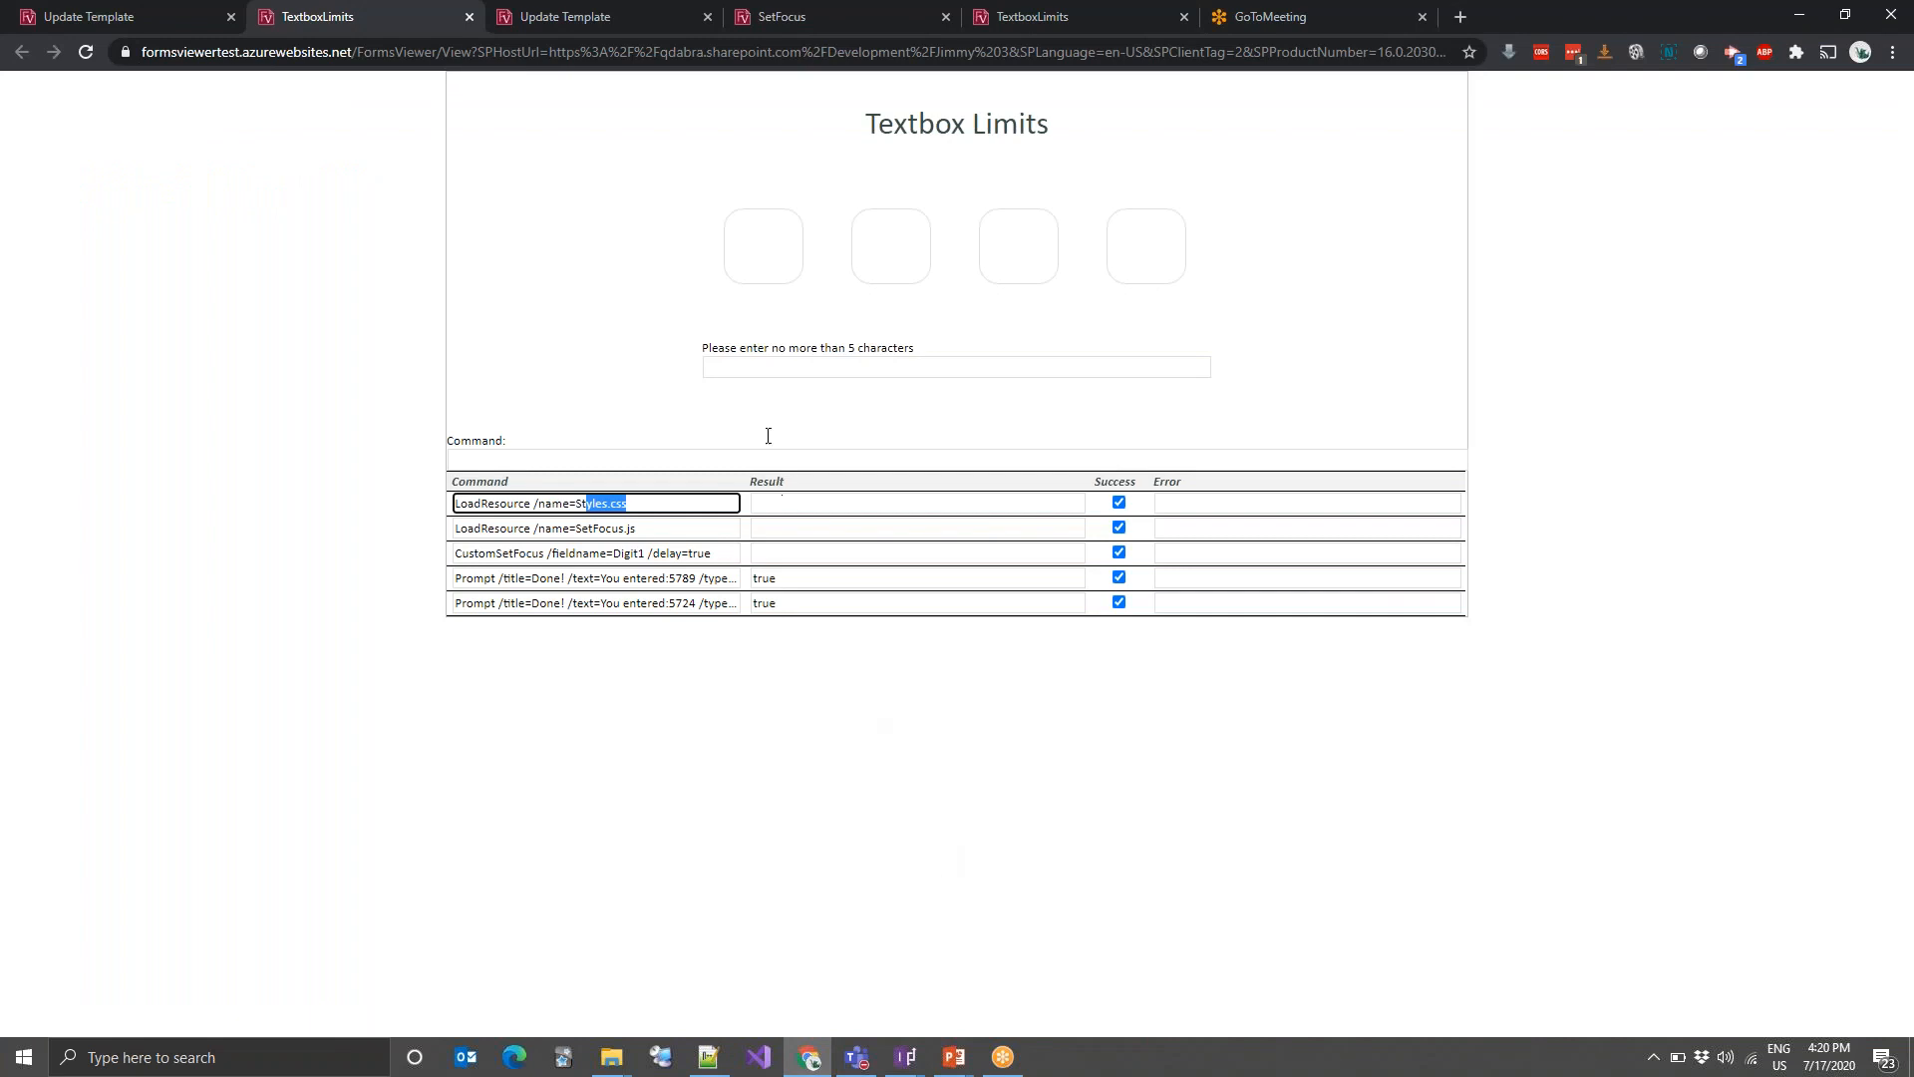
Step: Enter code 3112 in the digit boxes and dismiss the Done! prompt
{"action": "left_click", "coordinate": [770, 273]}
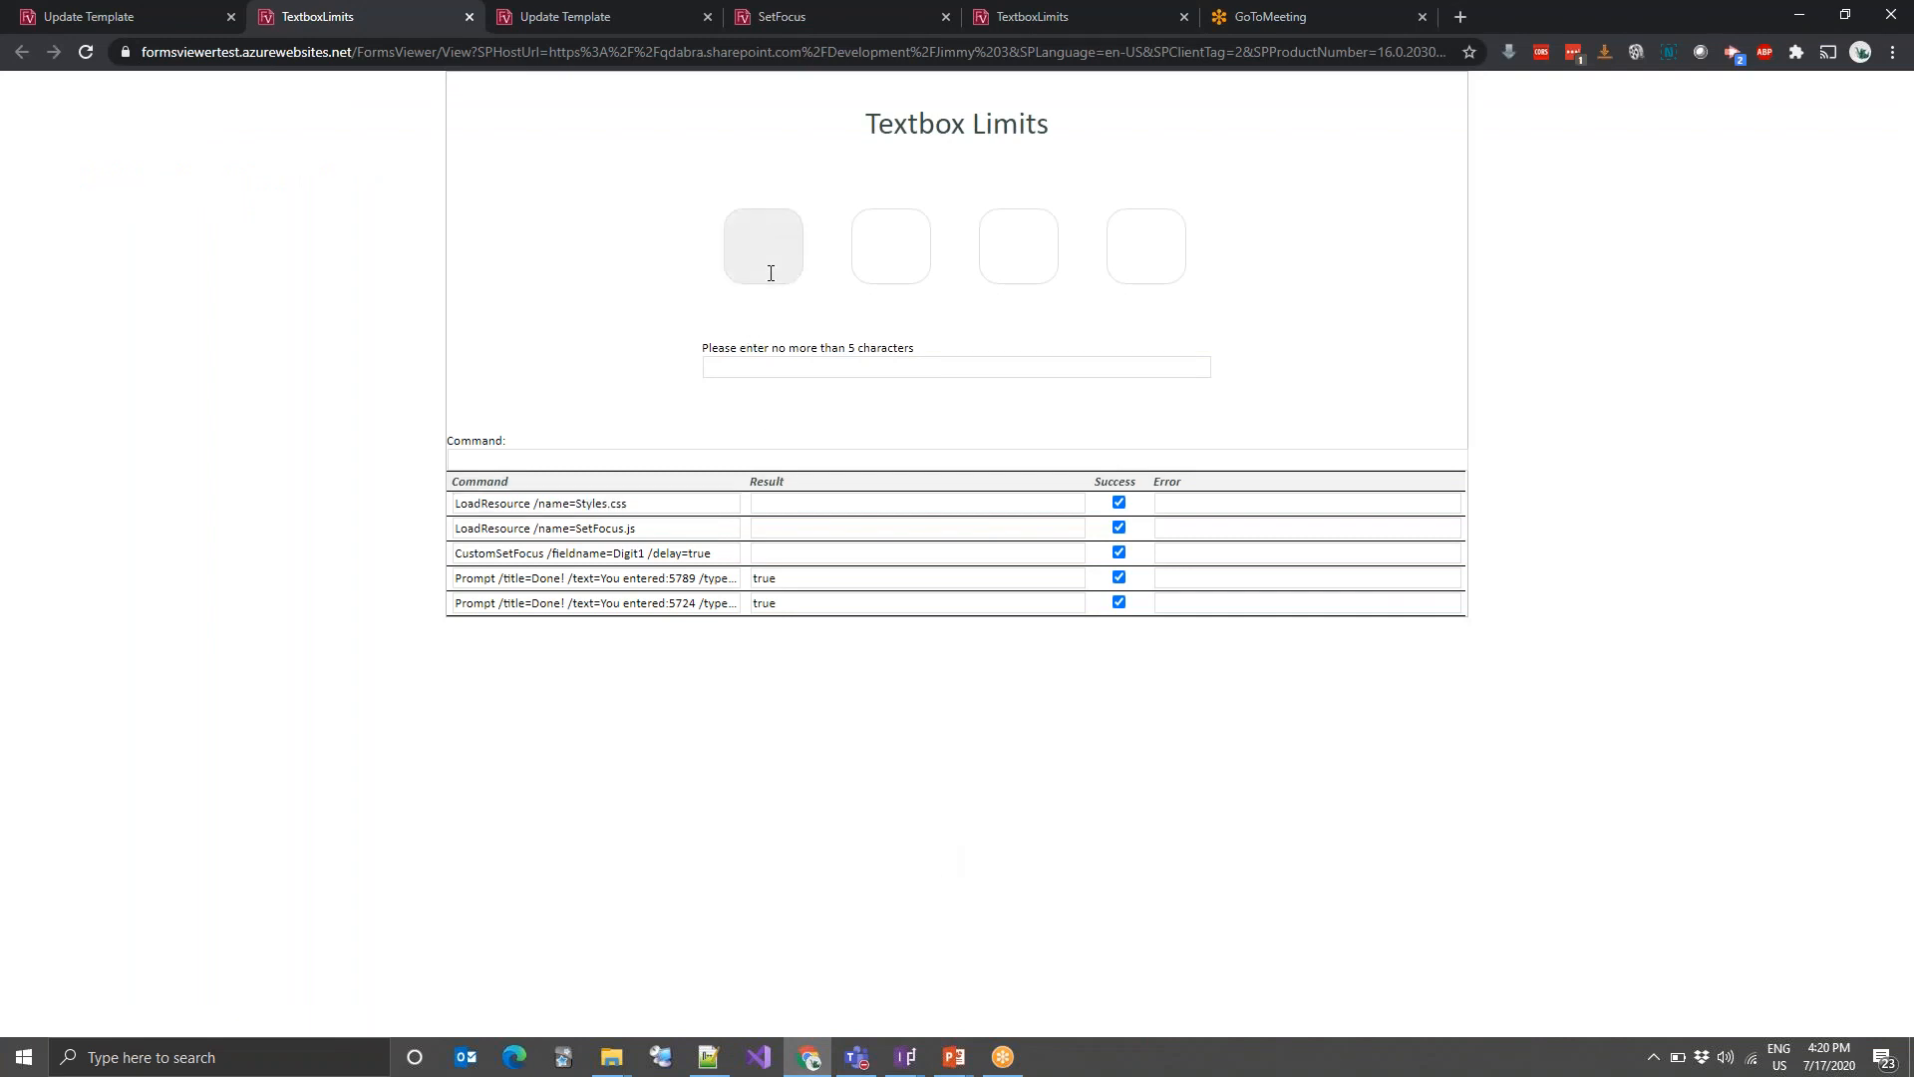
{"action": "type", "text": "3"}
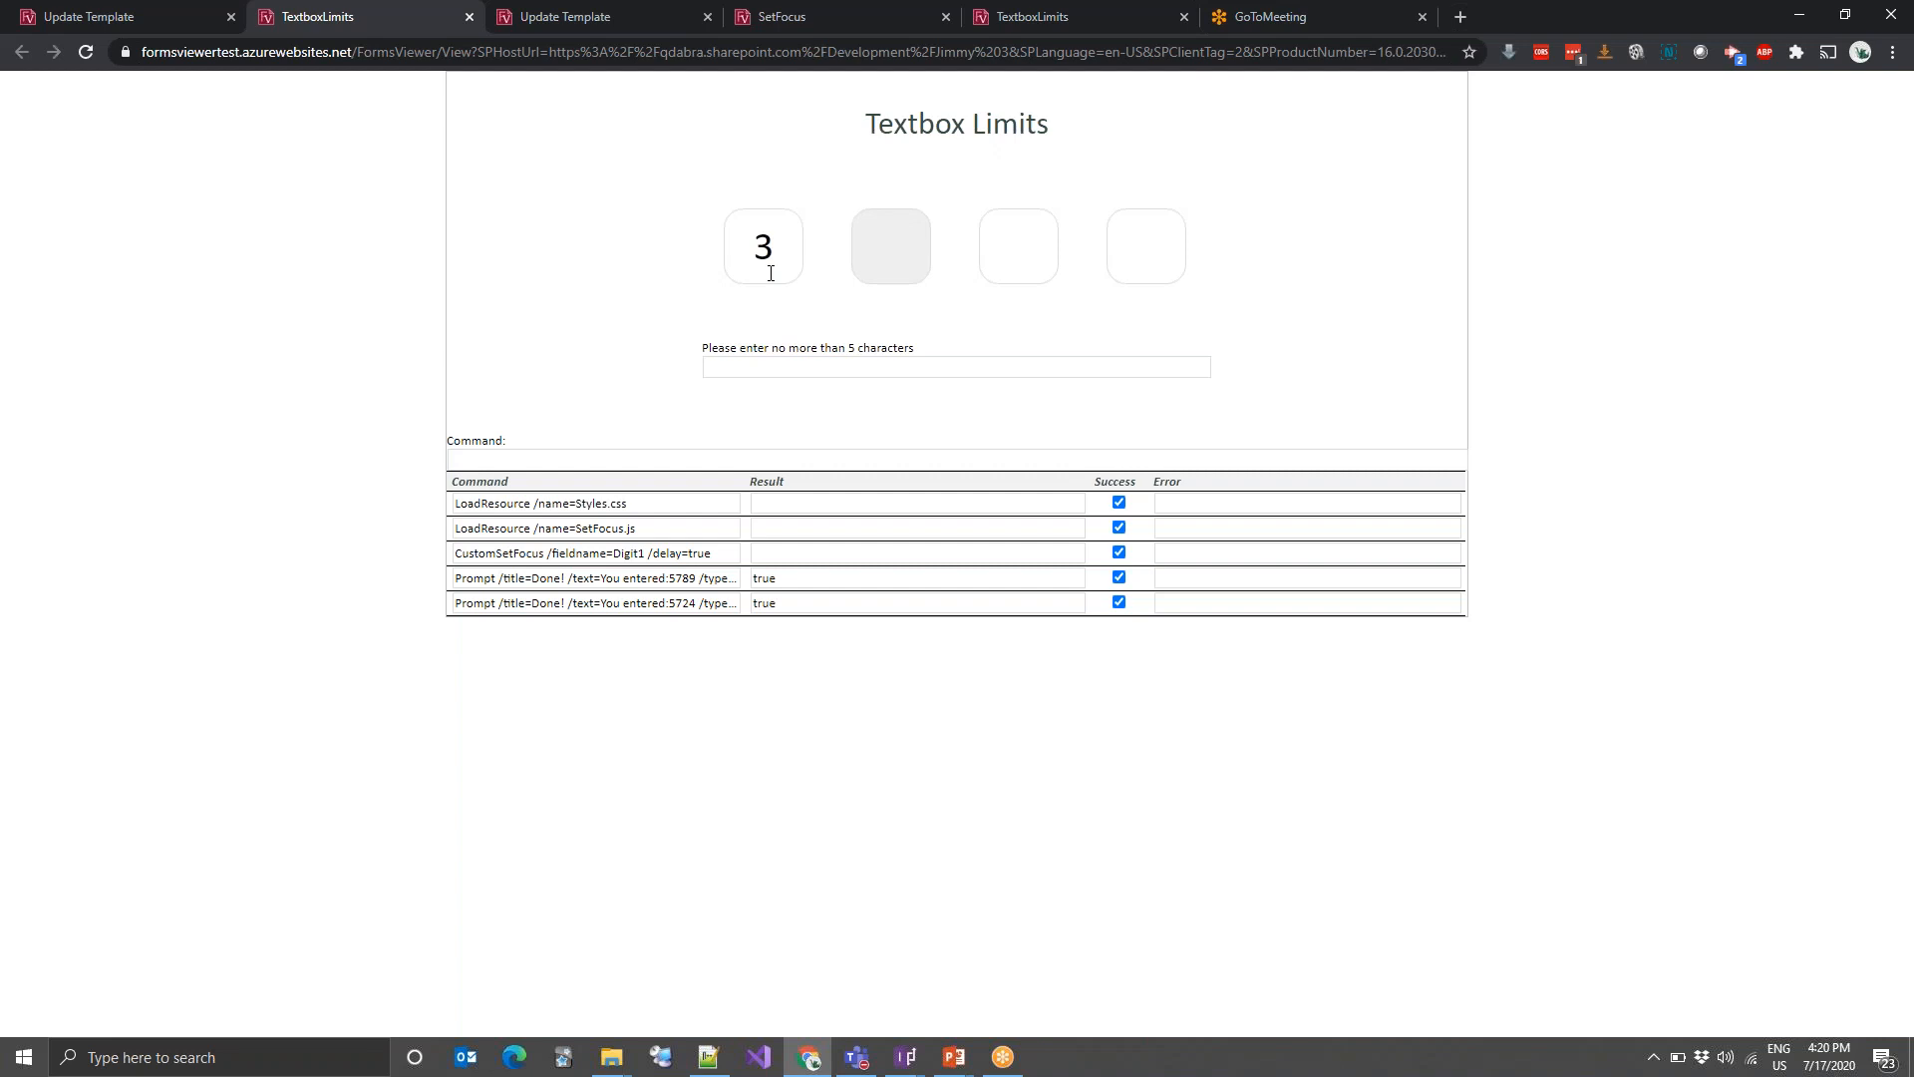
{"action": "type", "text": "11"}
{"action": "type", "text": "2"}
{"action": "left_click", "coordinate": [1116, 573]}
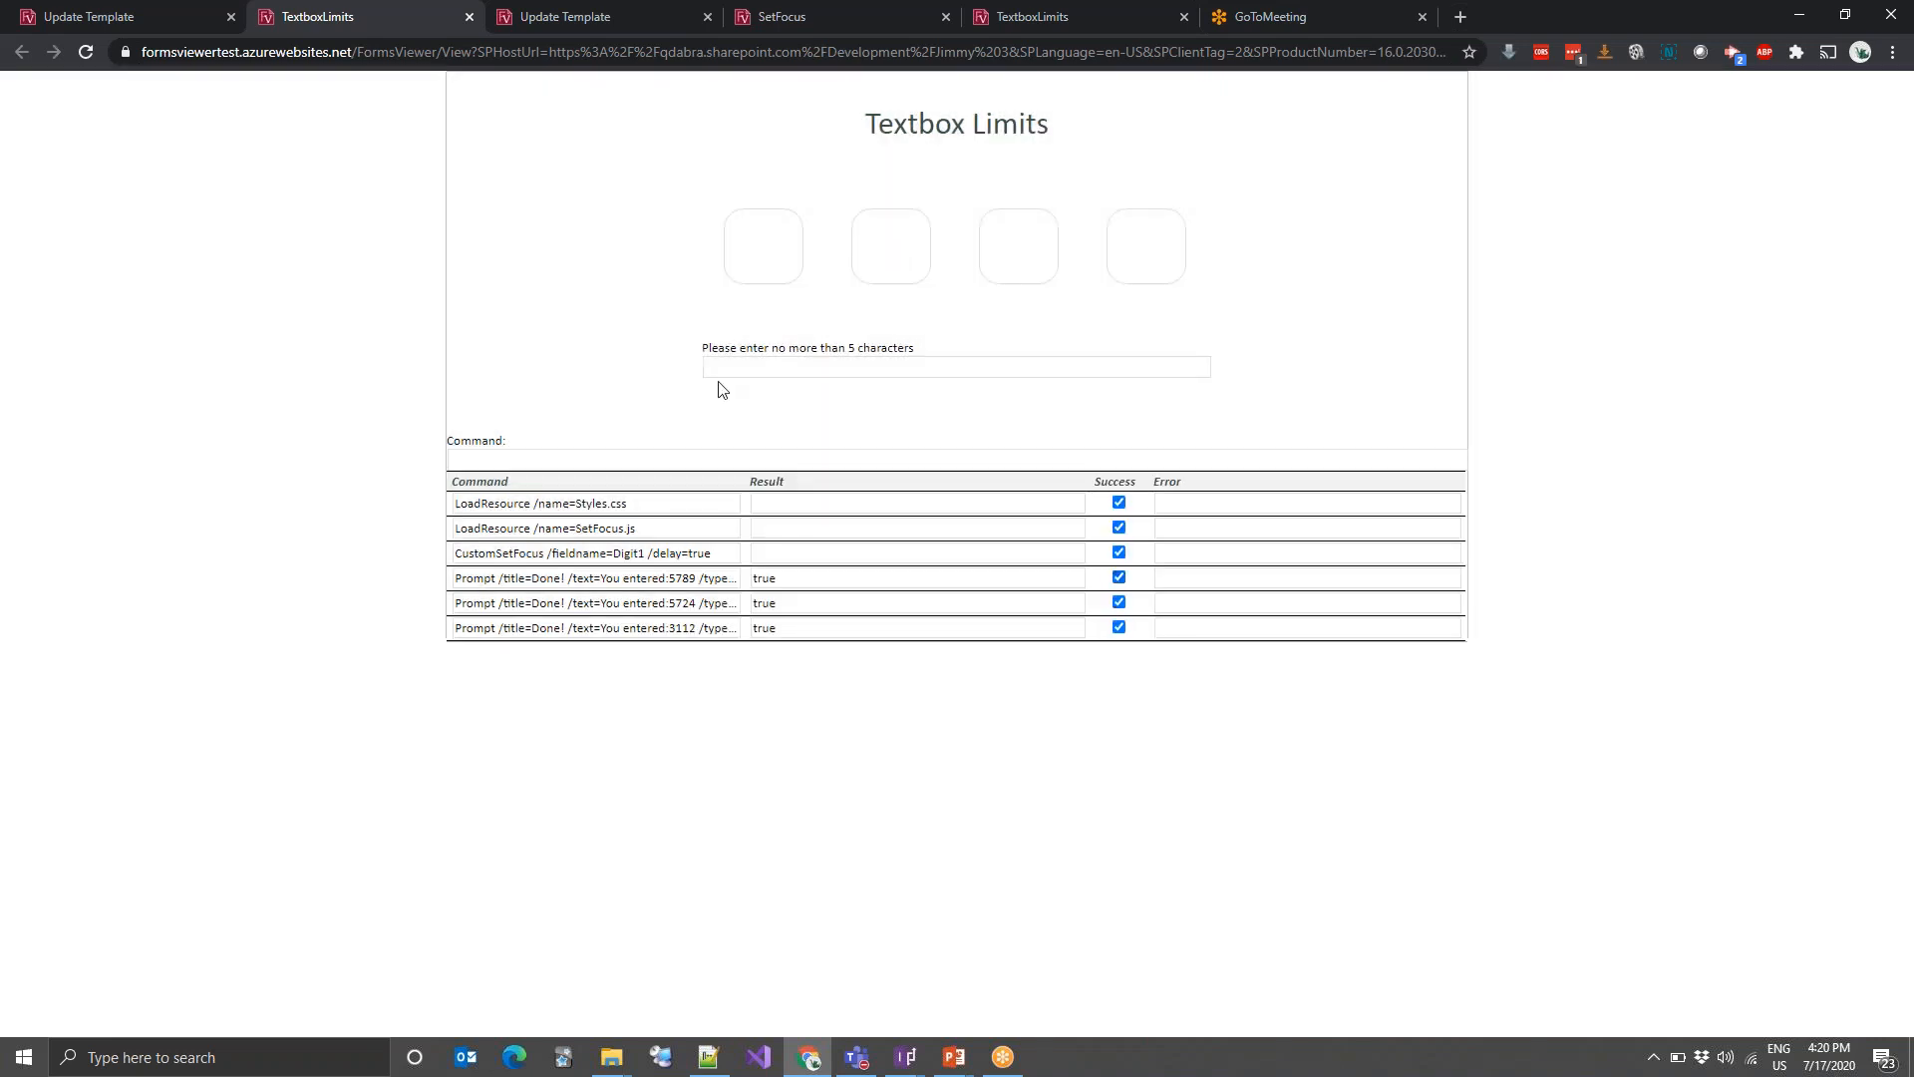
Step: Paste the LoadResource /name=Styles.css command into the five-character field, which keeps only 'LoadR'
{"action": "left_click", "coordinate": [818, 369]}
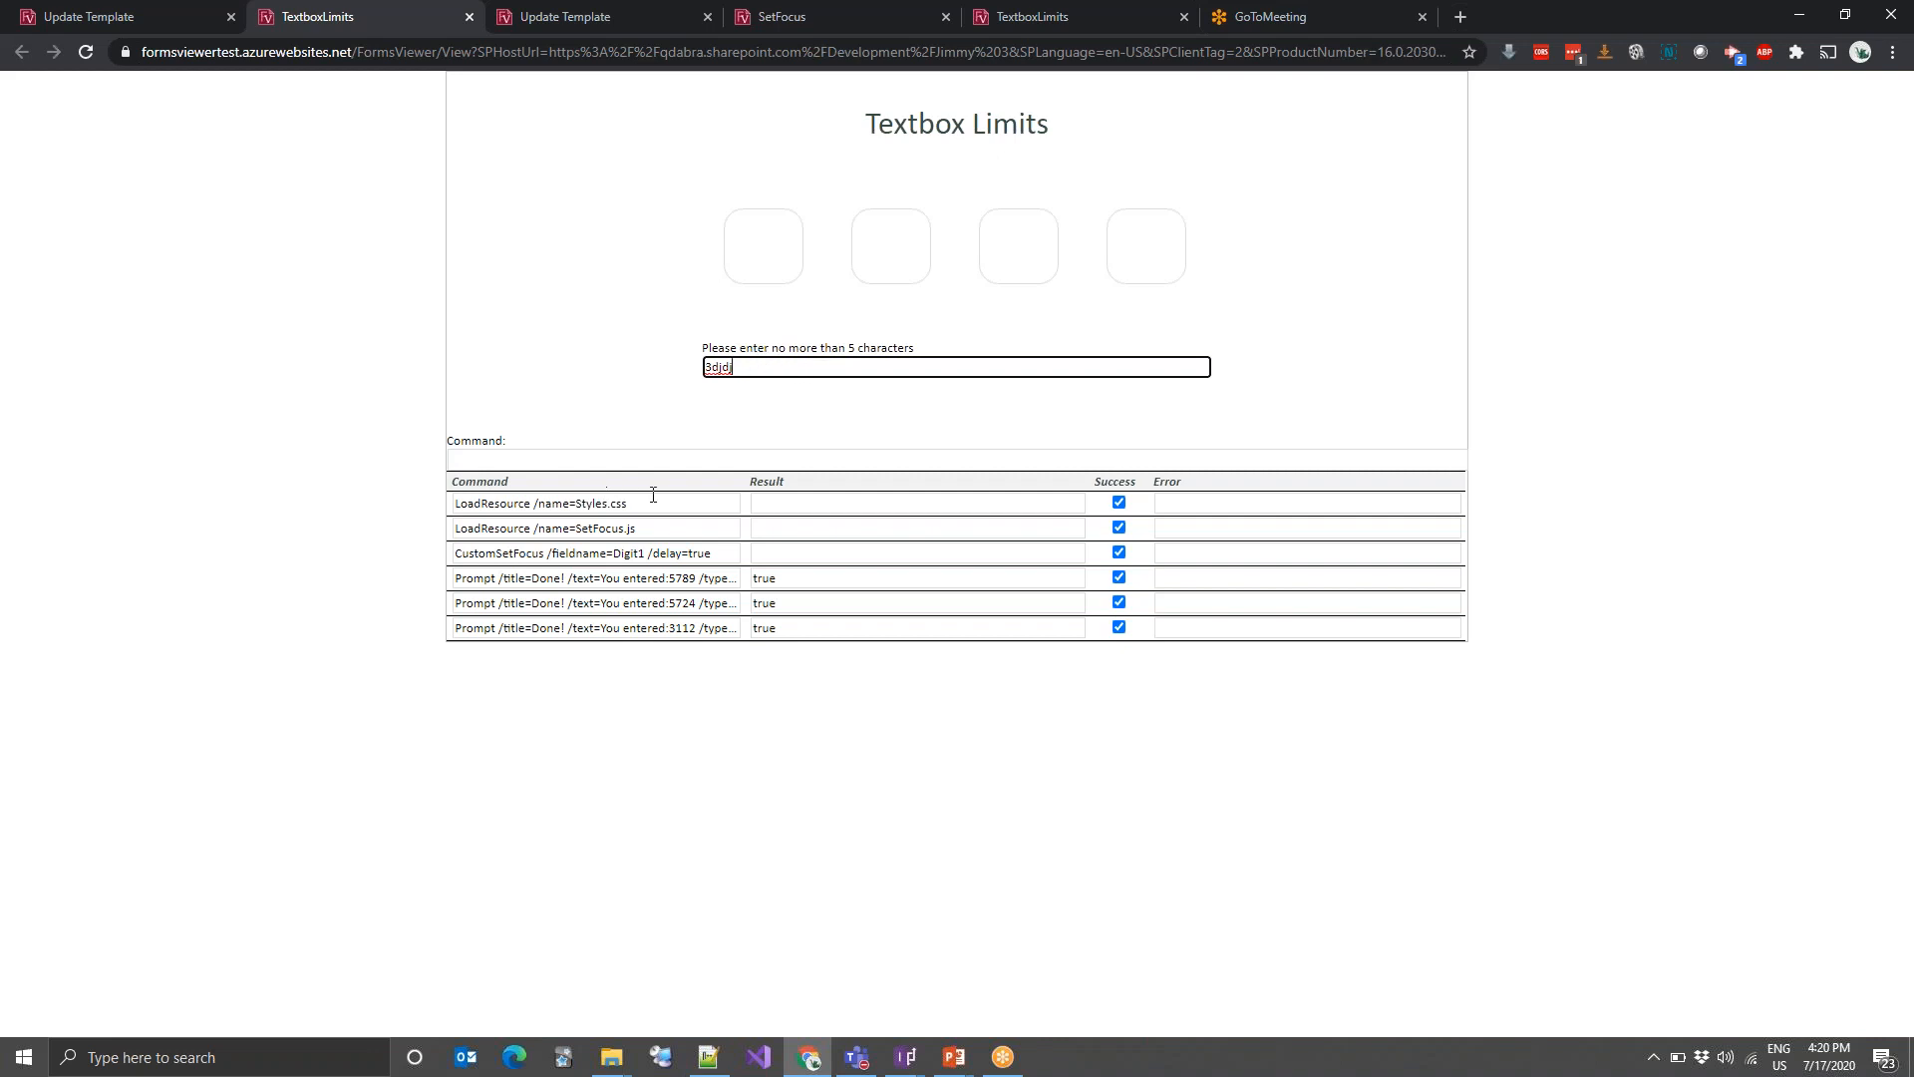
{"action": "left_click_drag", "start_coordinate": [653, 496], "coordinate": [429, 520]}
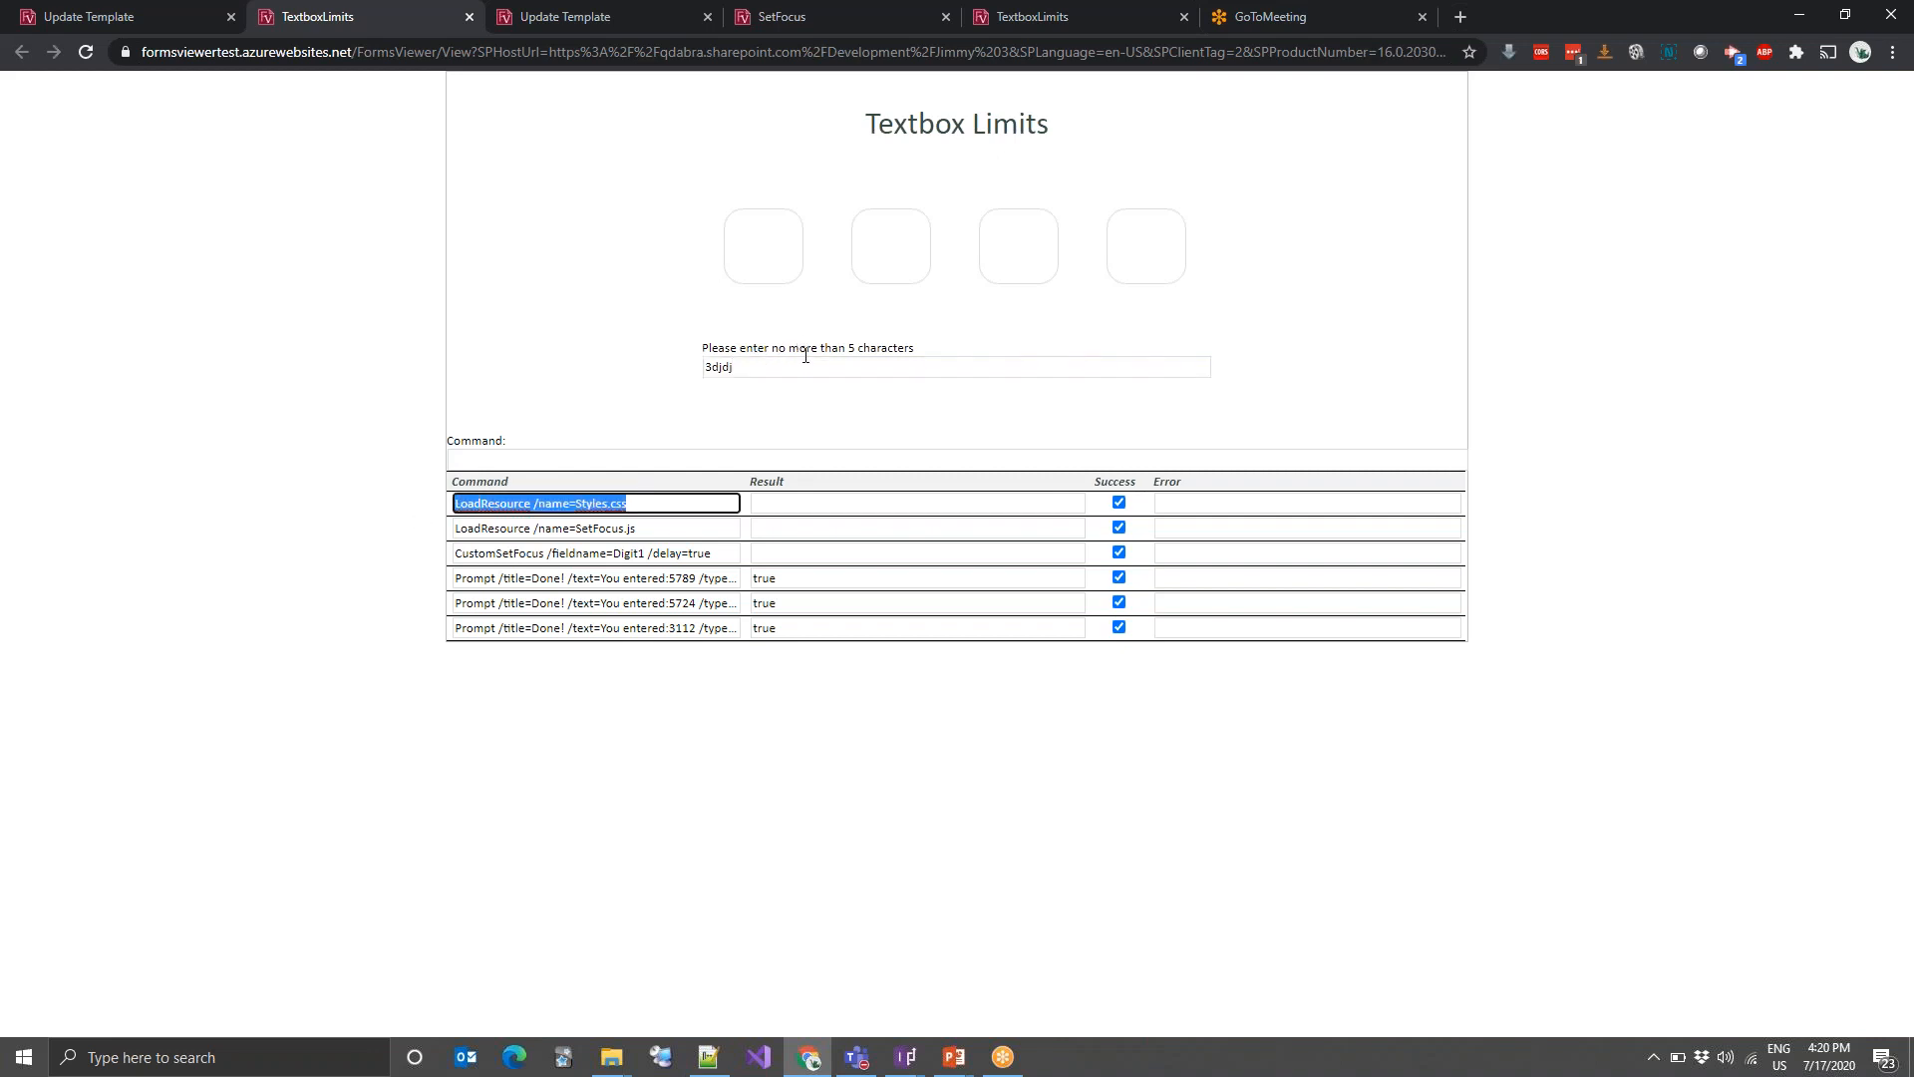
{"action": "left_click", "coordinate": [764, 373]}
{"action": "key", "text": "ctrl+a"}
{"action": "type", "text": "LoadR"}
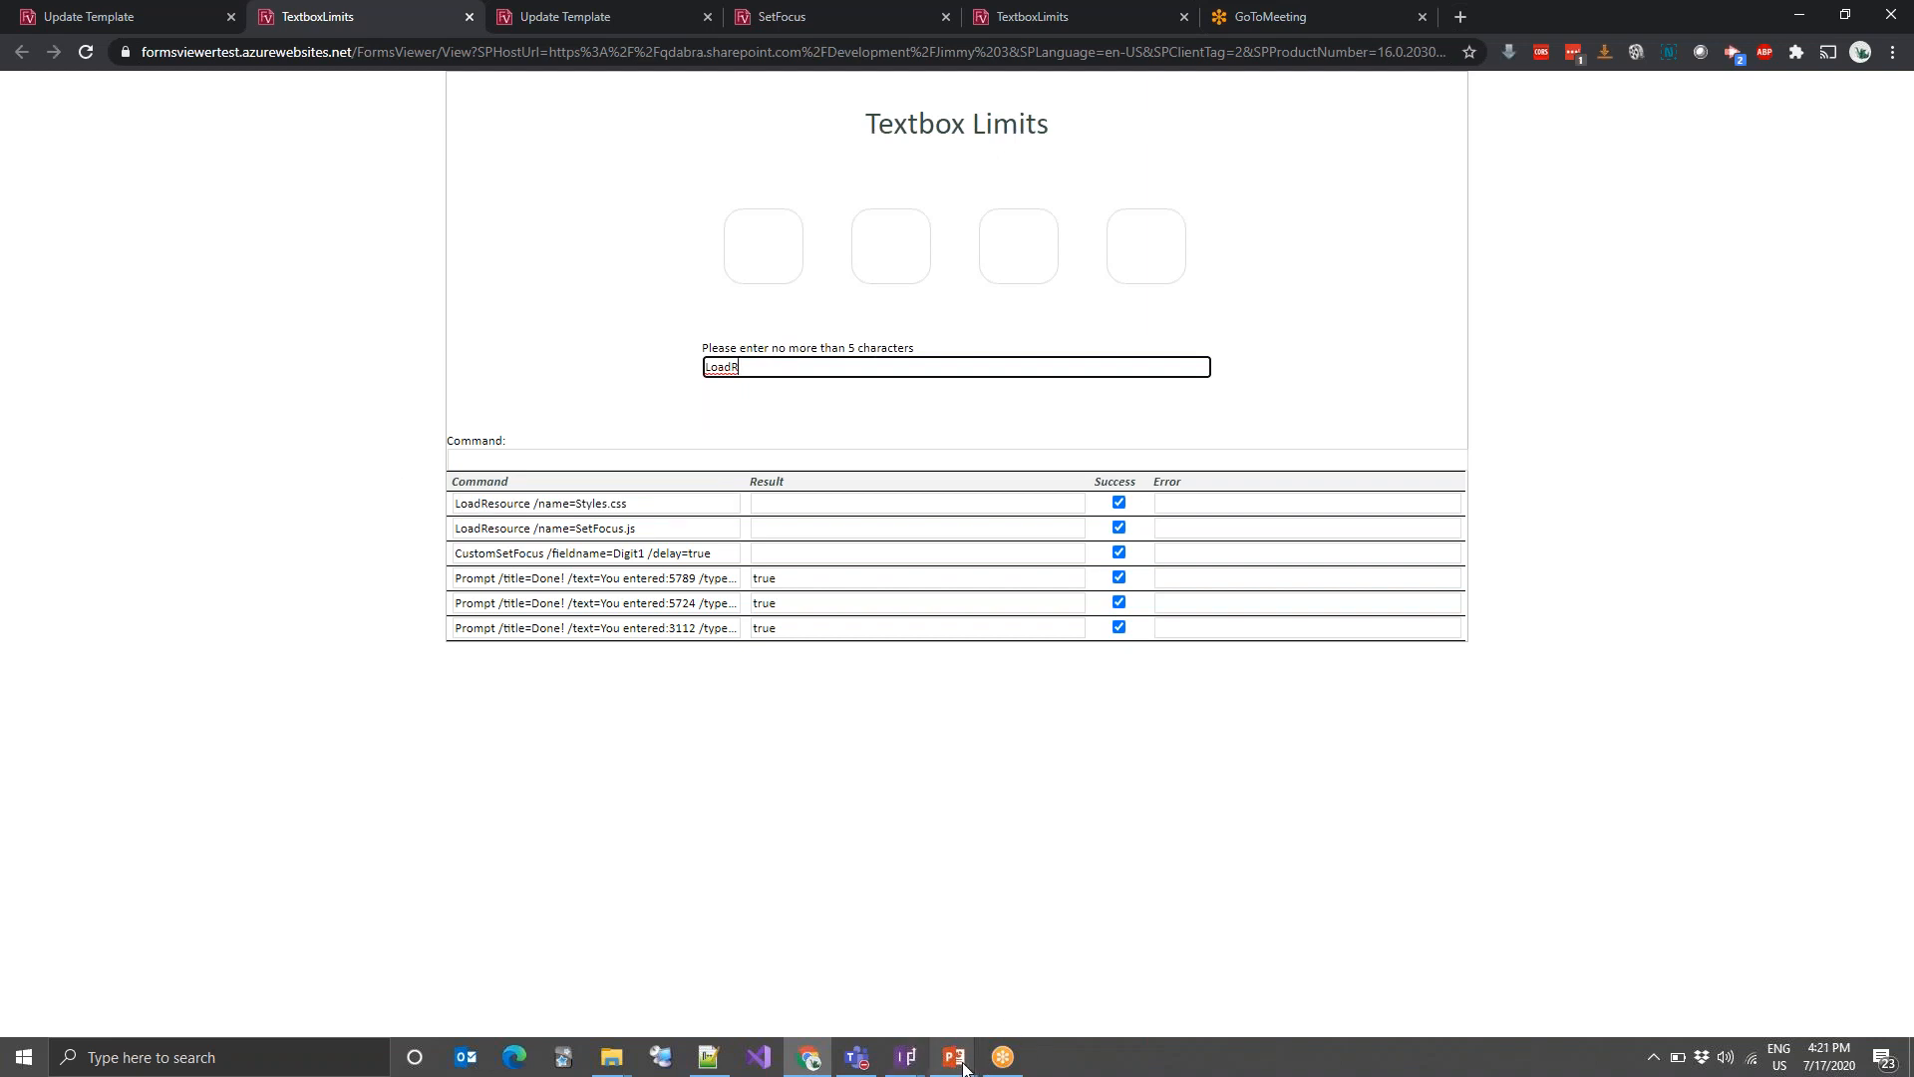
Step: Type 22 into the digit boxes to show focus auto-advancing to the next box
{"action": "mouse_move", "coordinate": [964, 1068]}
{"action": "left_click", "coordinate": [770, 261]}
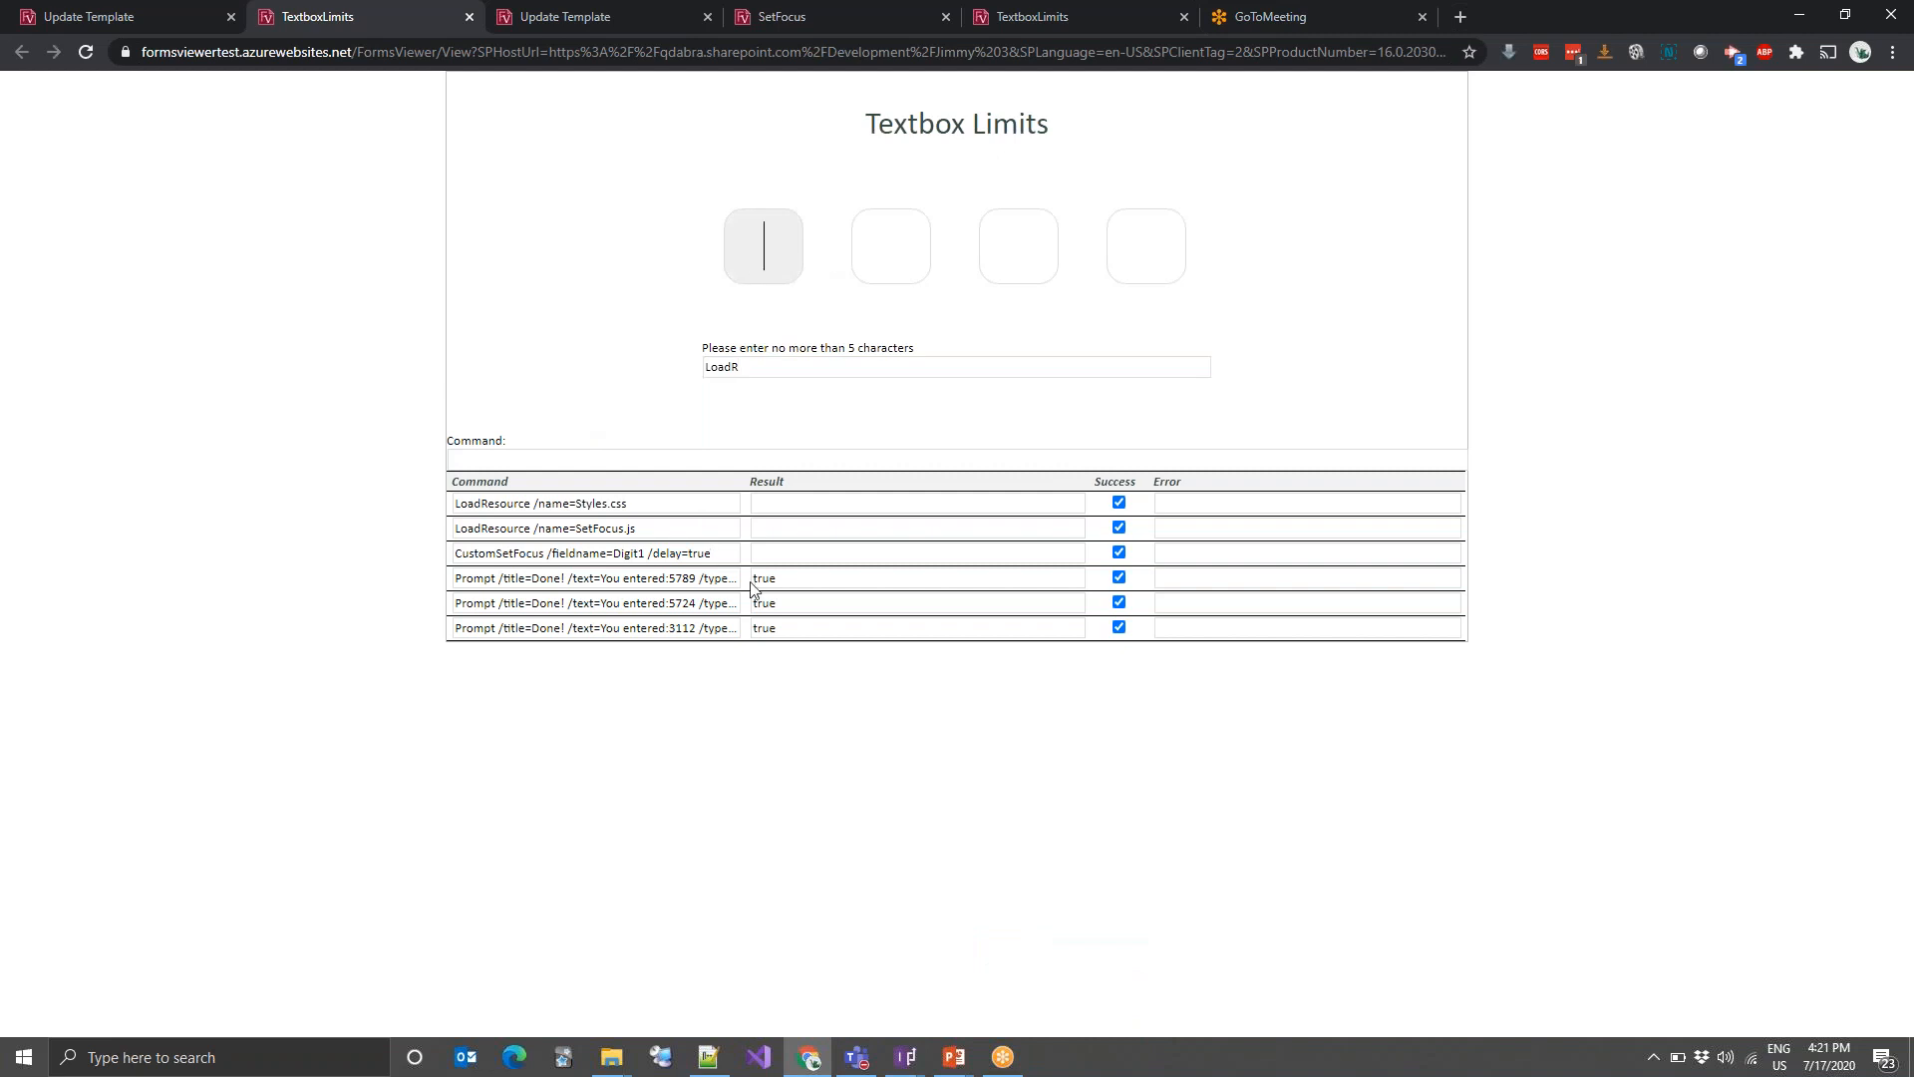
{"action": "type", "text": "22"}
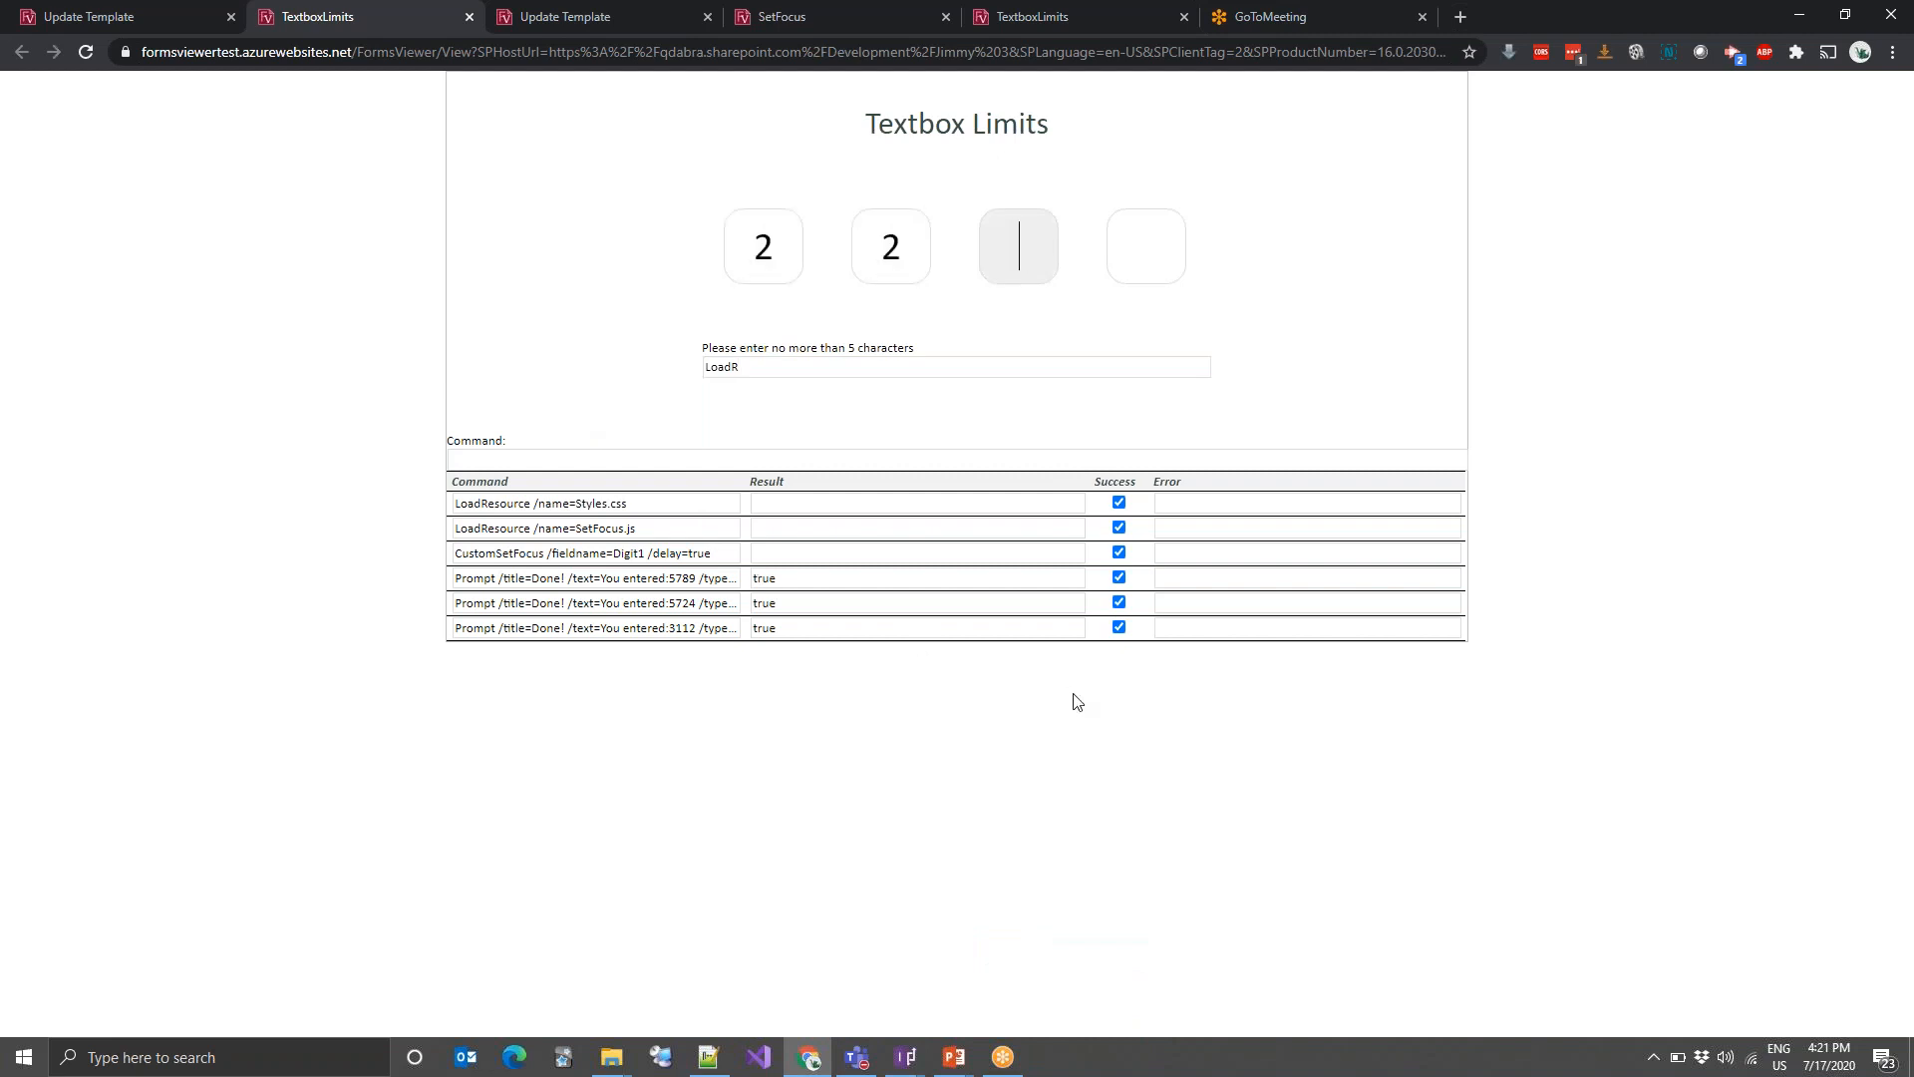
{"action": "left_click", "coordinate": [954, 1057]}
Step: Resume the slide show on Text Field Character Limit and advance to the DEMO slide
{"action": "left_click", "coordinate": [998, 959]}
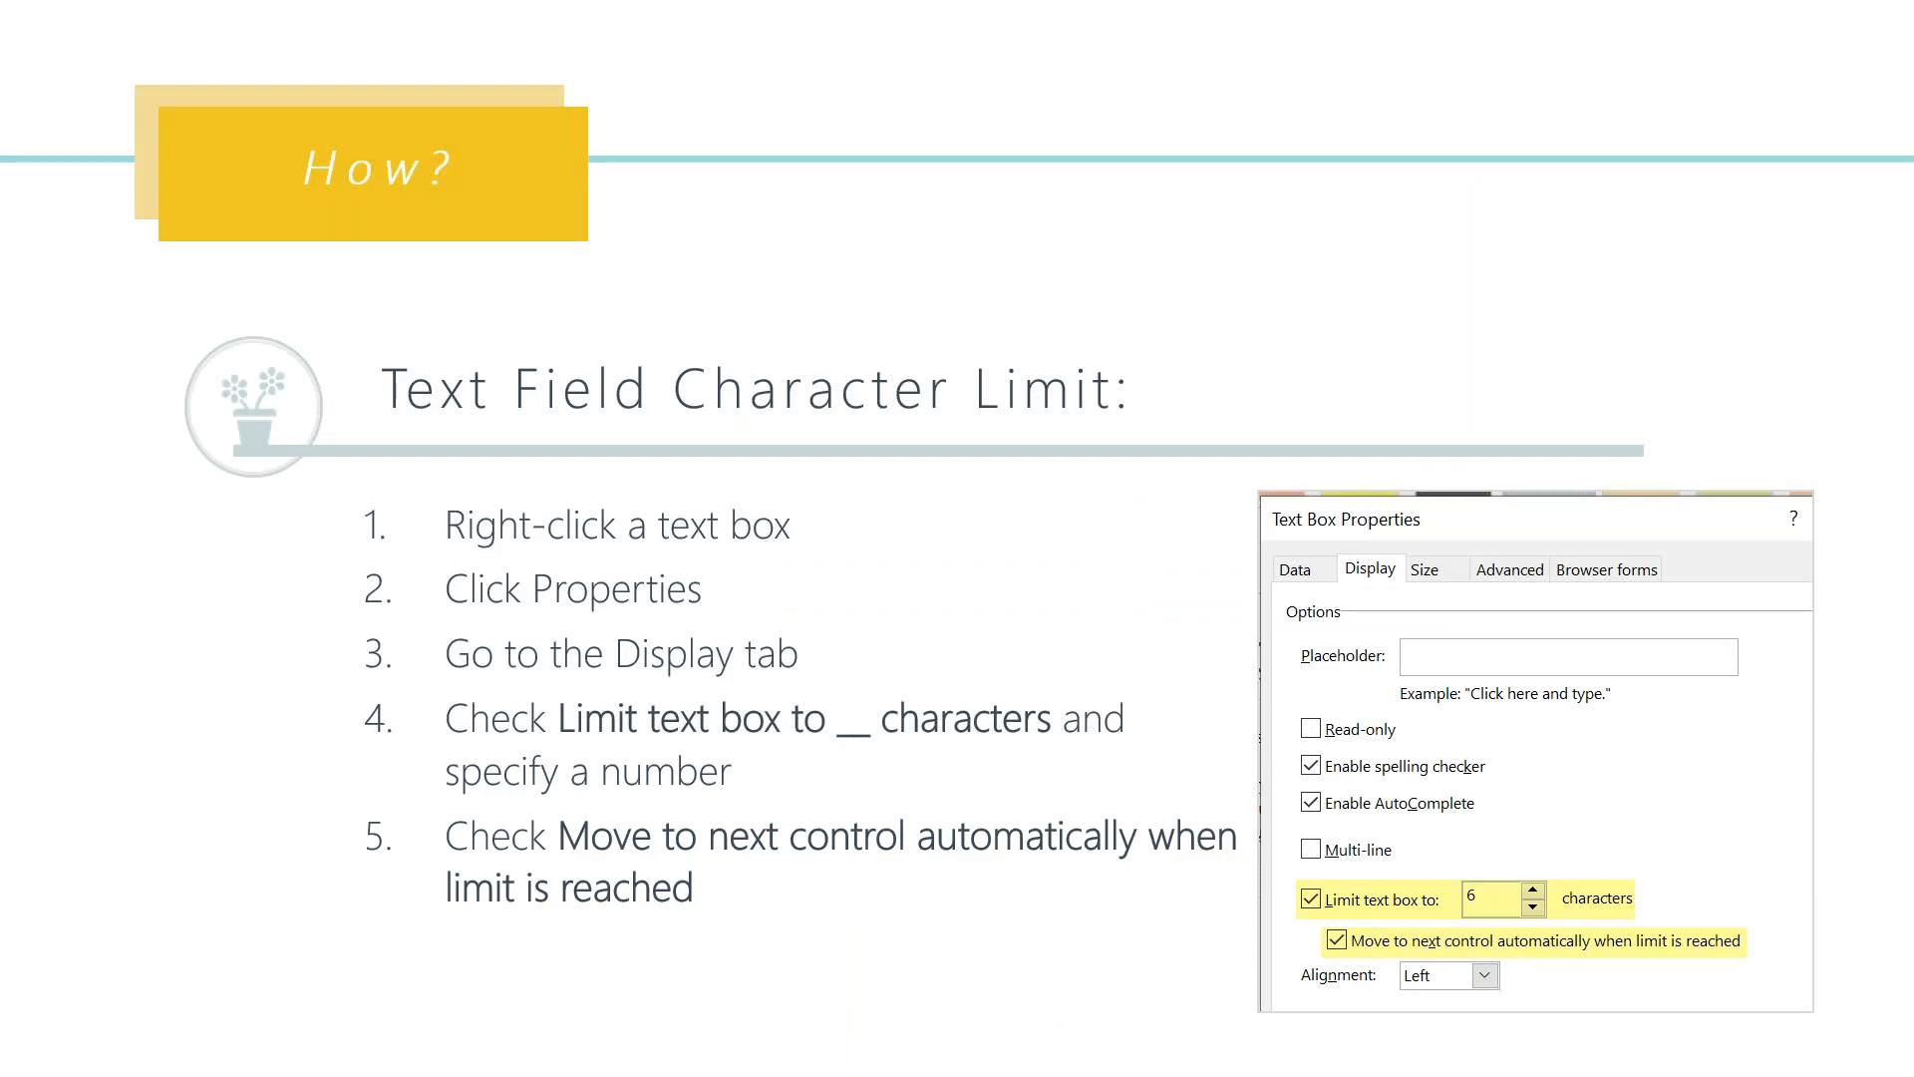
{"action": "key", "text": "Right"}
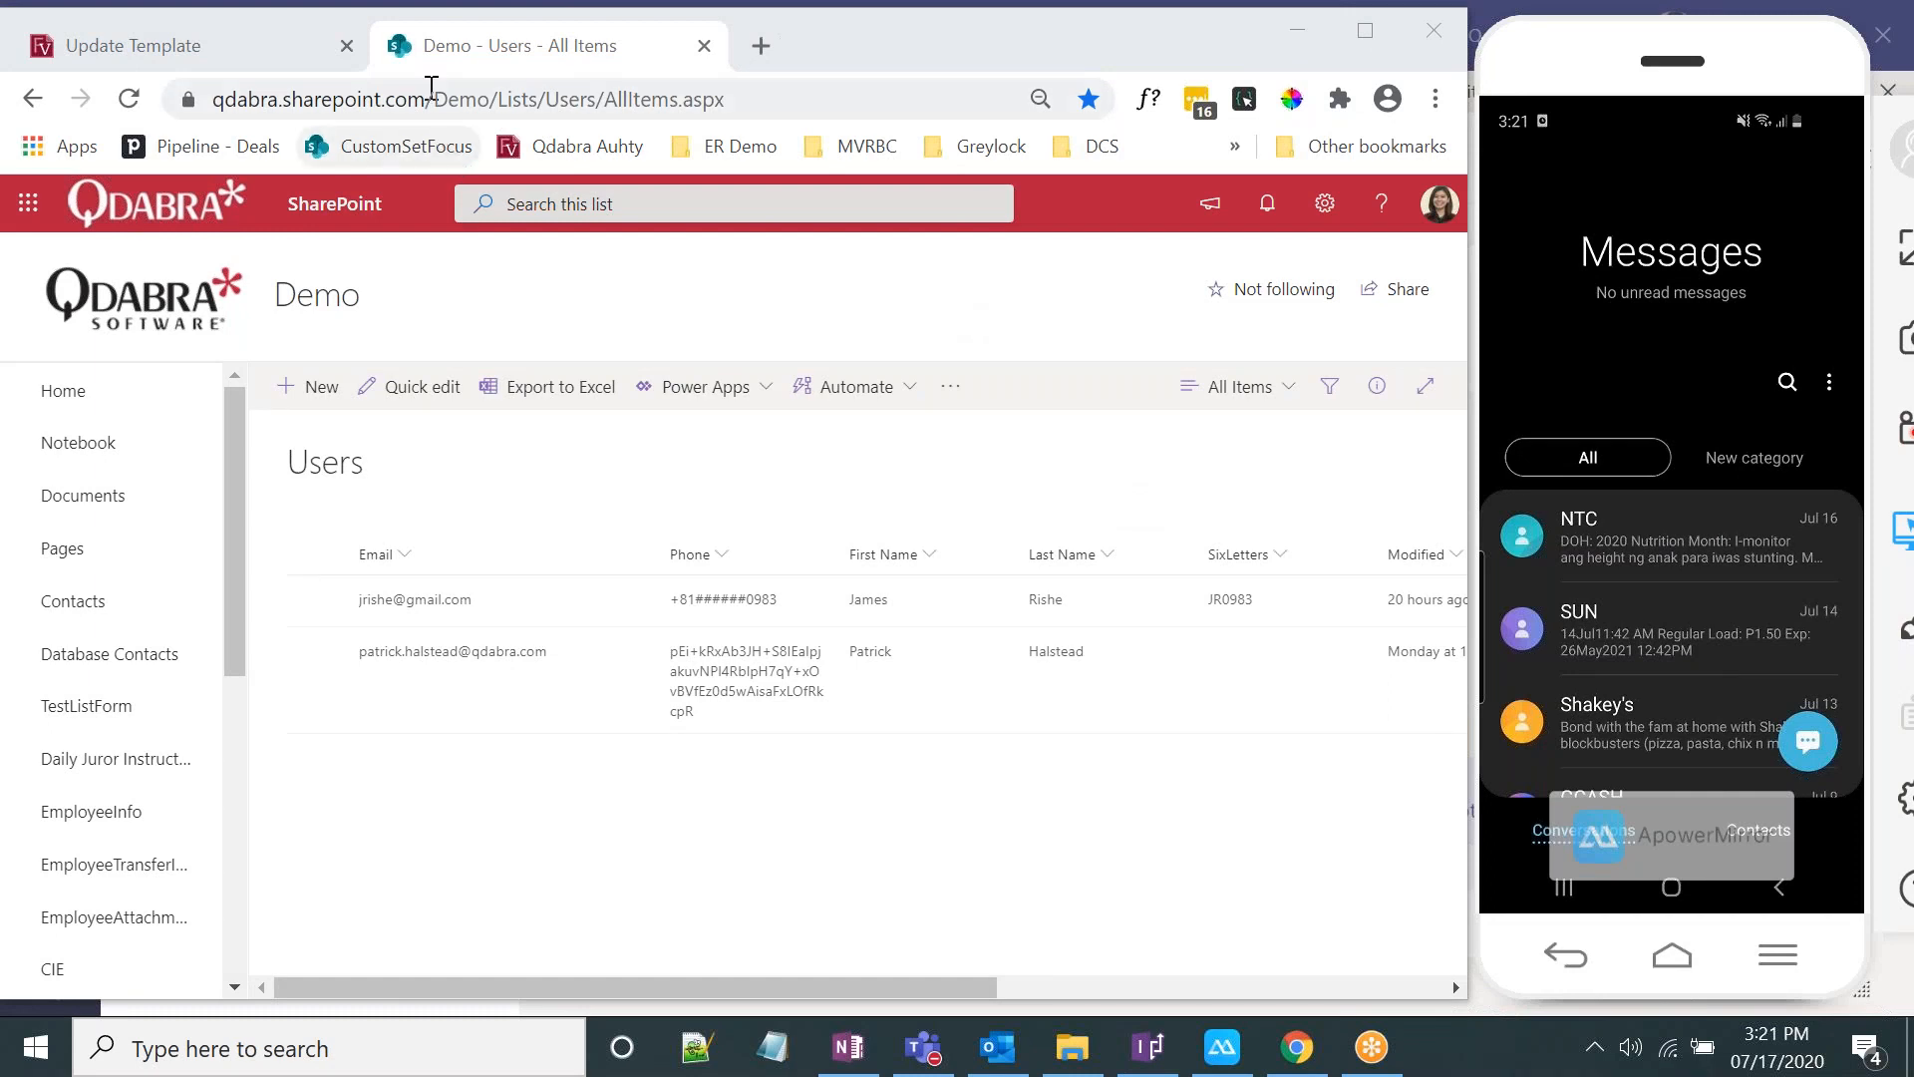
Step: Open the updated Qdabra Authy form from the Update Template page
{"action": "left_click", "coordinate": [249, 44]}
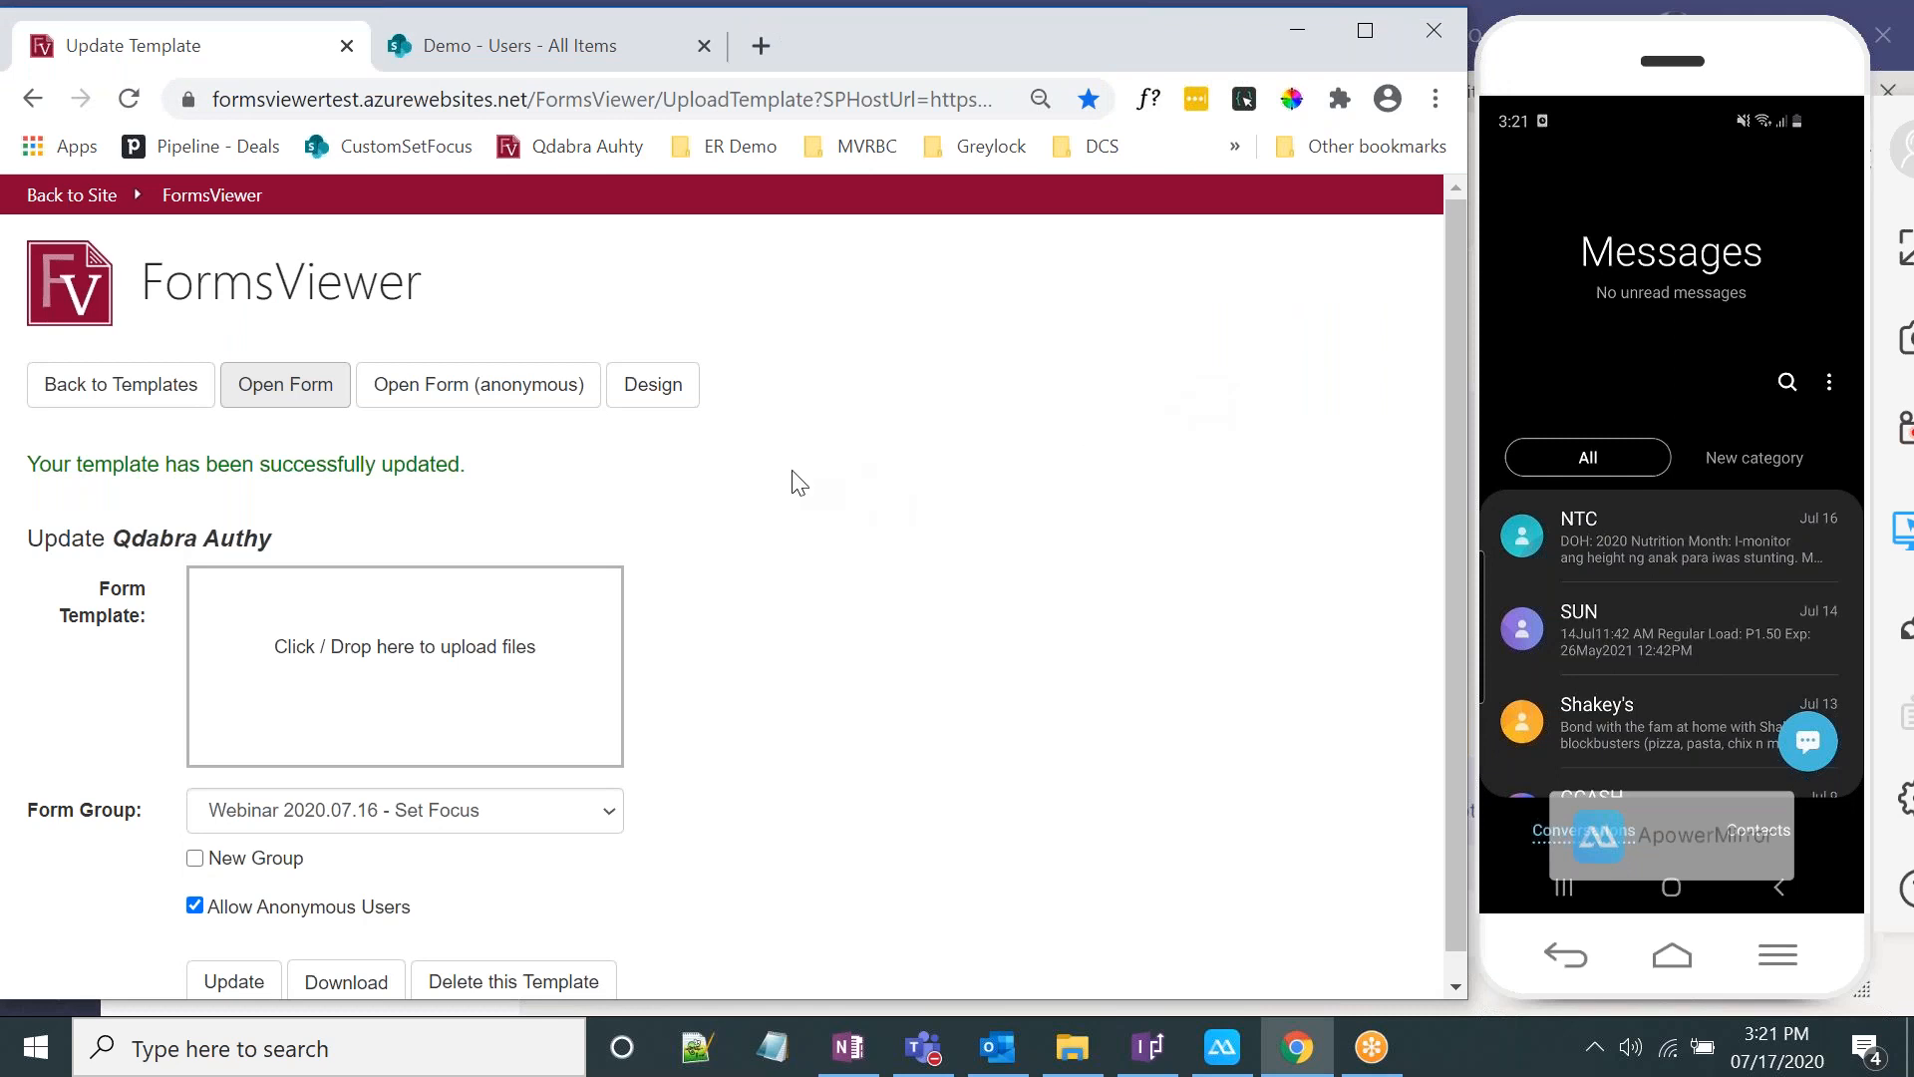
{"action": "scroll", "coordinate": [792, 478], "scroll_direction": "down", "scroll_amount": 1}
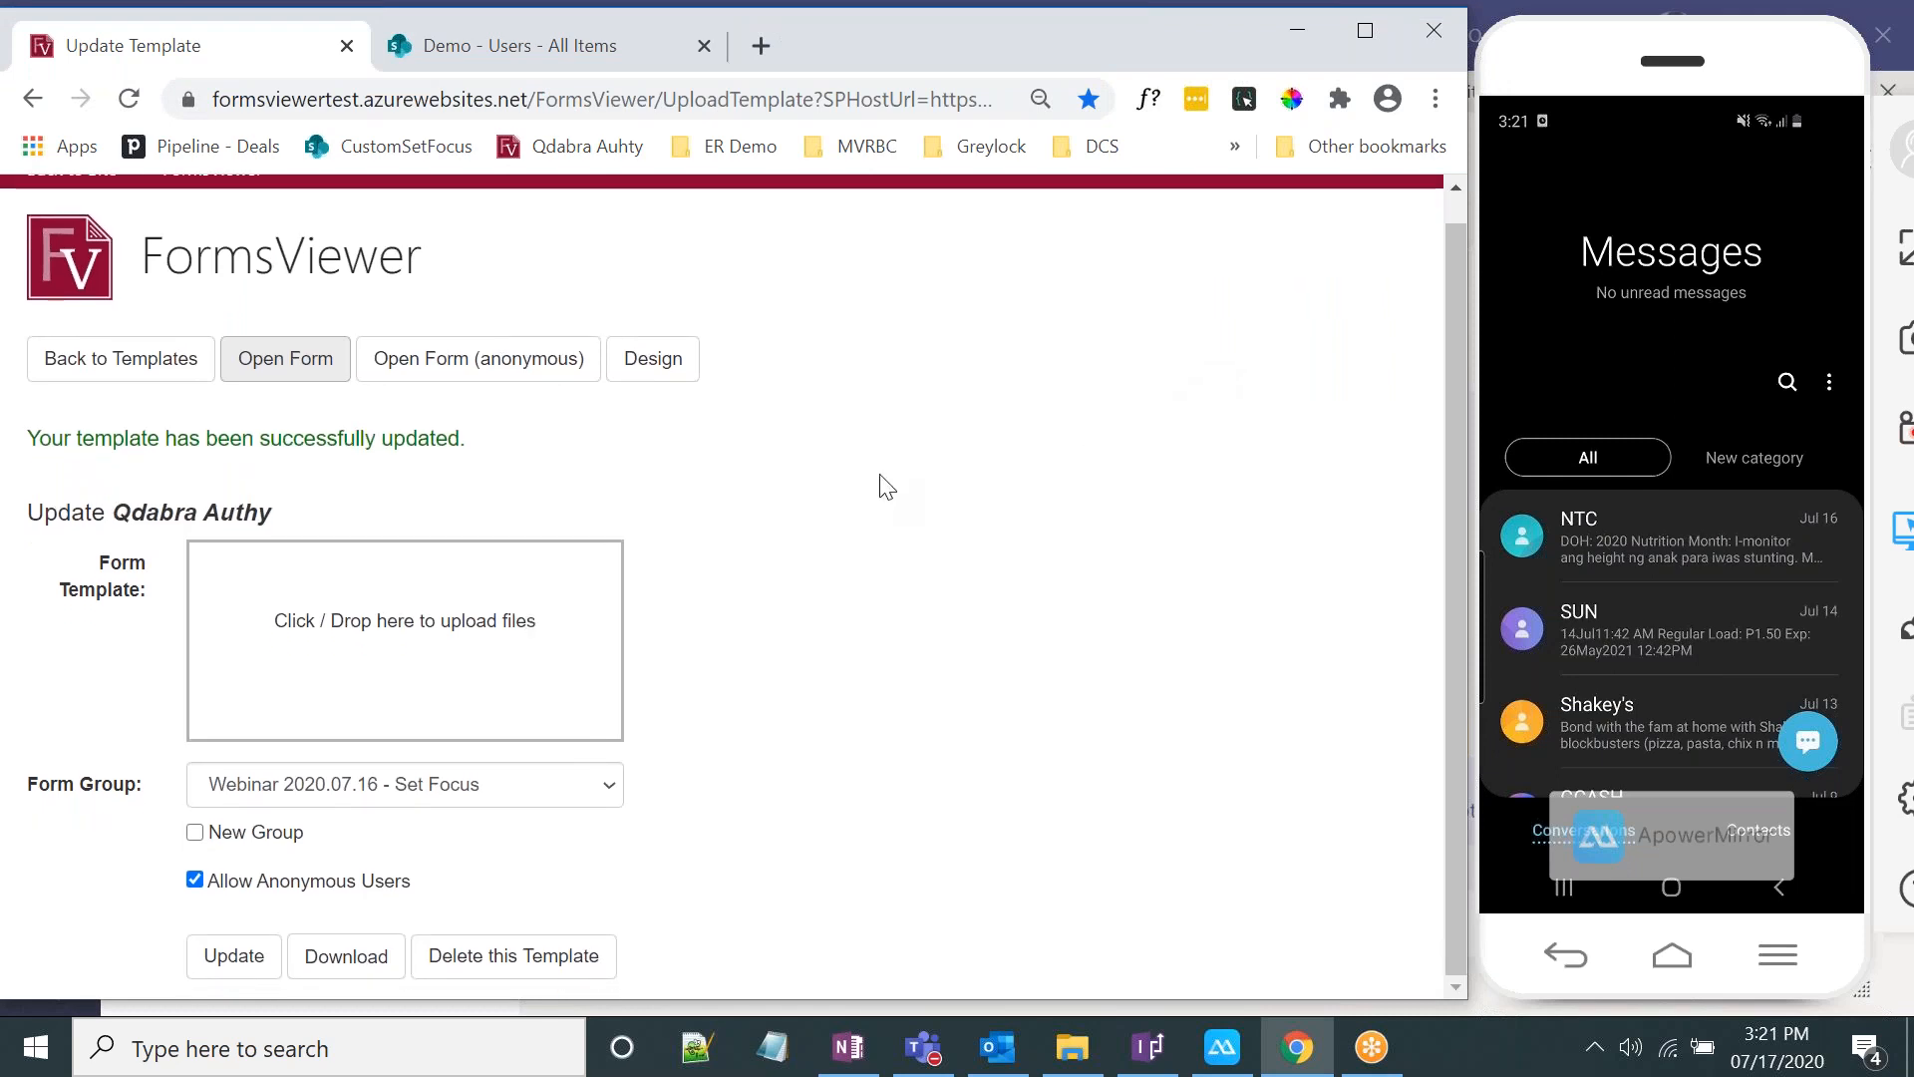
{"action": "left_click", "coordinate": [311, 384]}
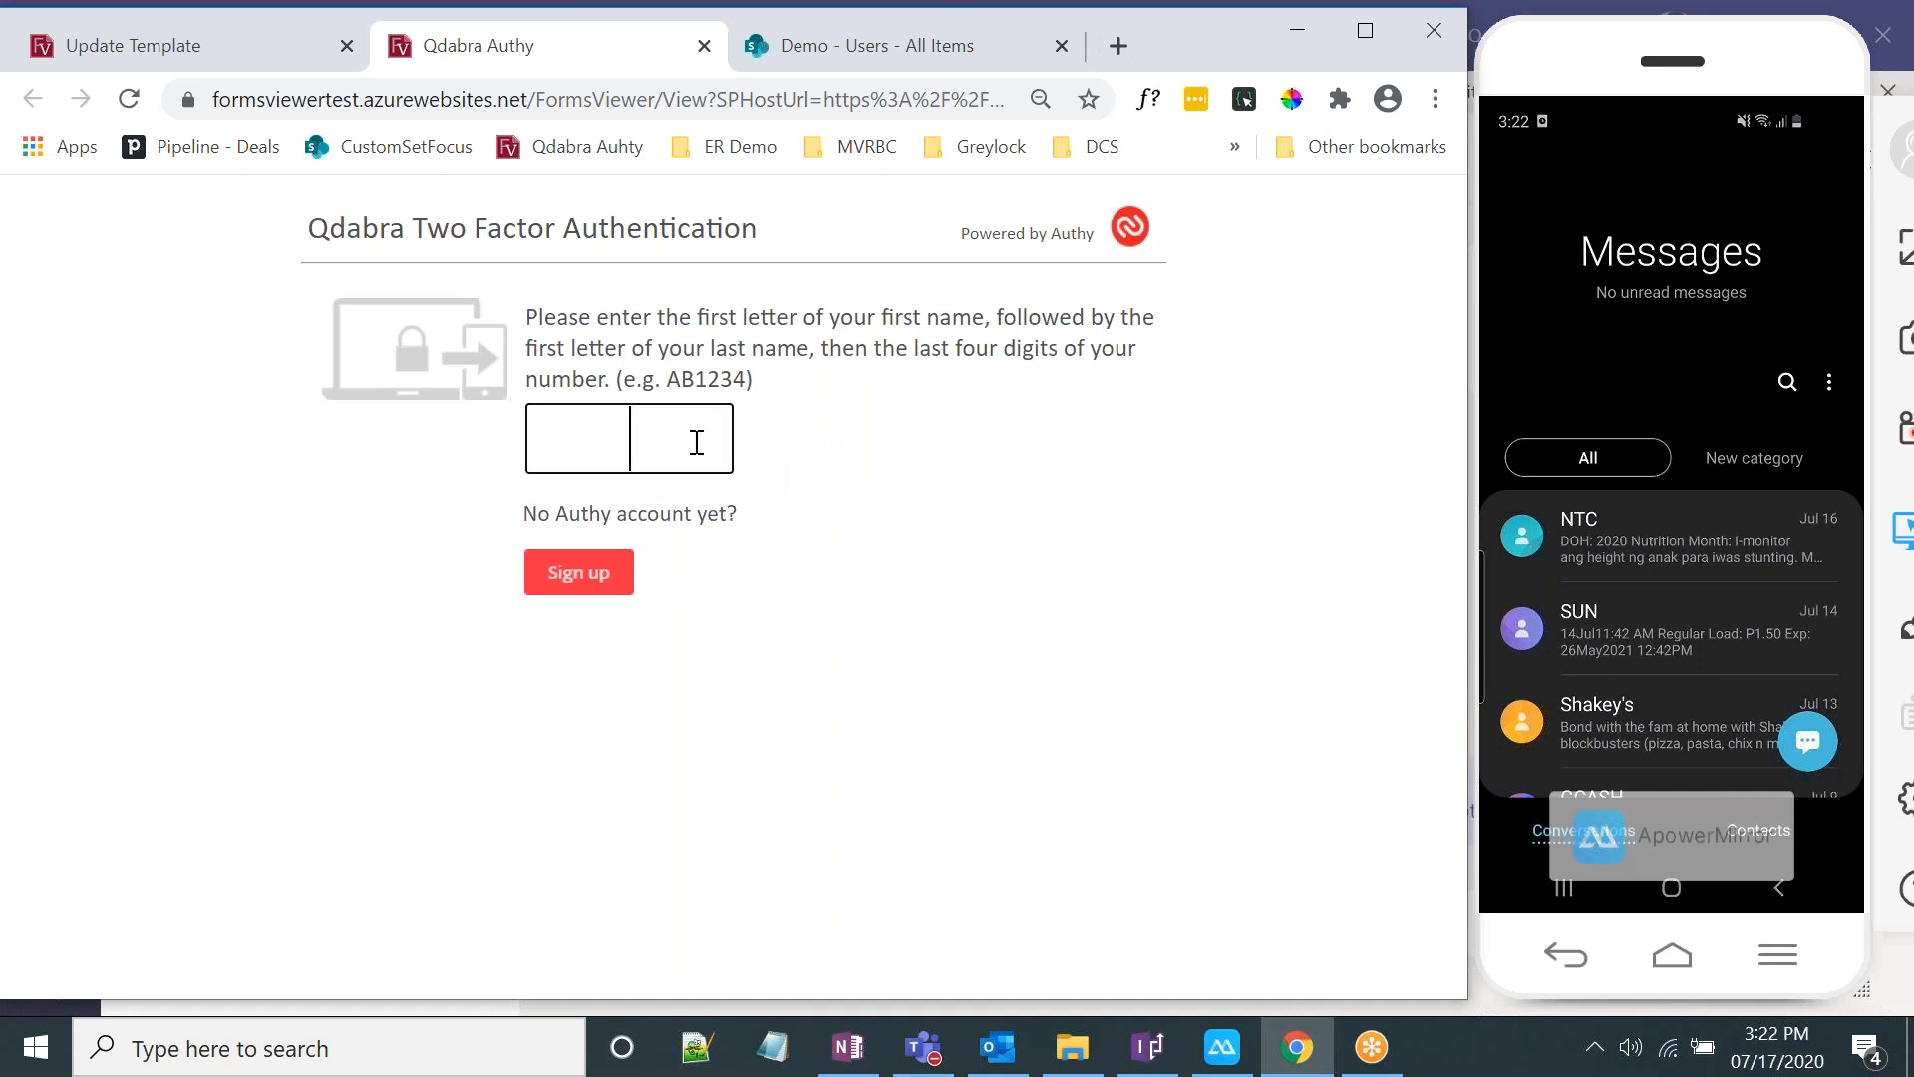
Step: Check the user's record in the Users list, then submit their initials plus last four phone digits
{"action": "left_click", "coordinate": [634, 455]}
{"action": "left_click", "coordinate": [877, 54]}
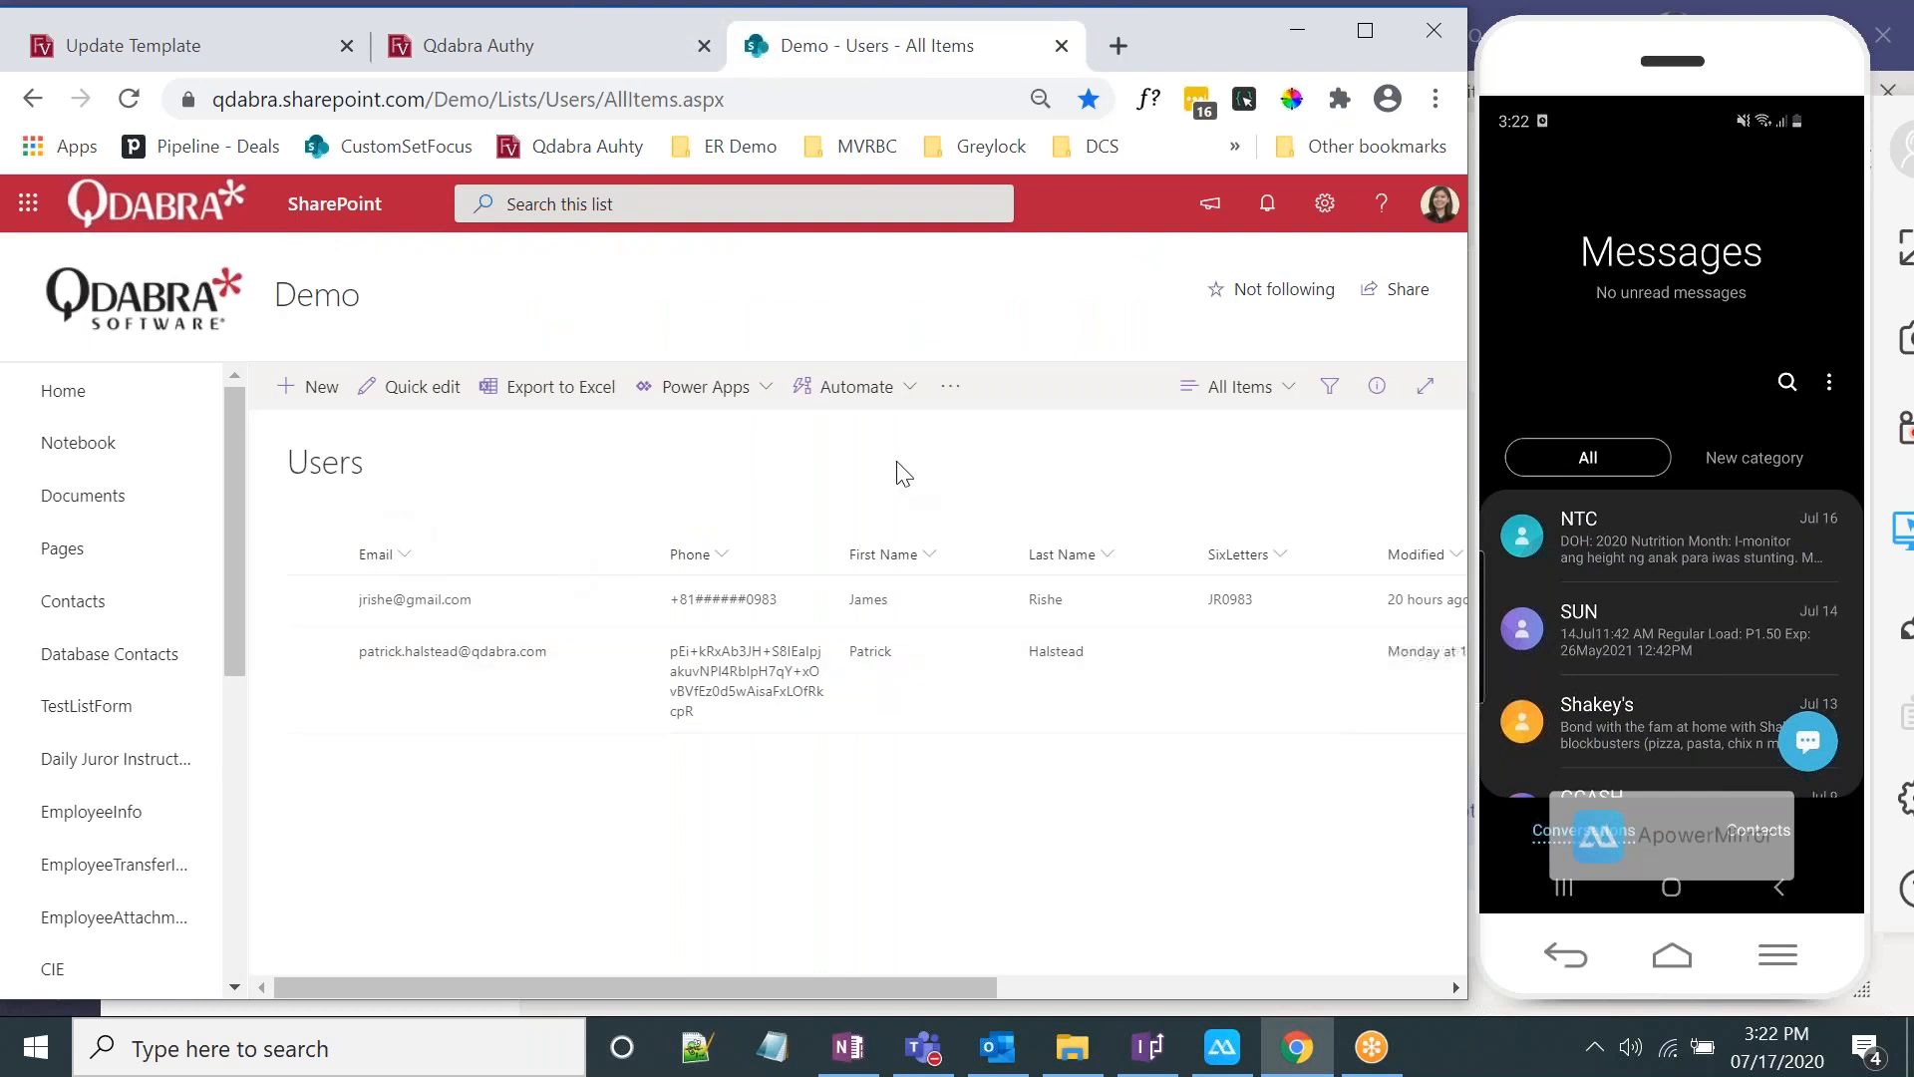
{"action": "left_click", "coordinate": [553, 55]}
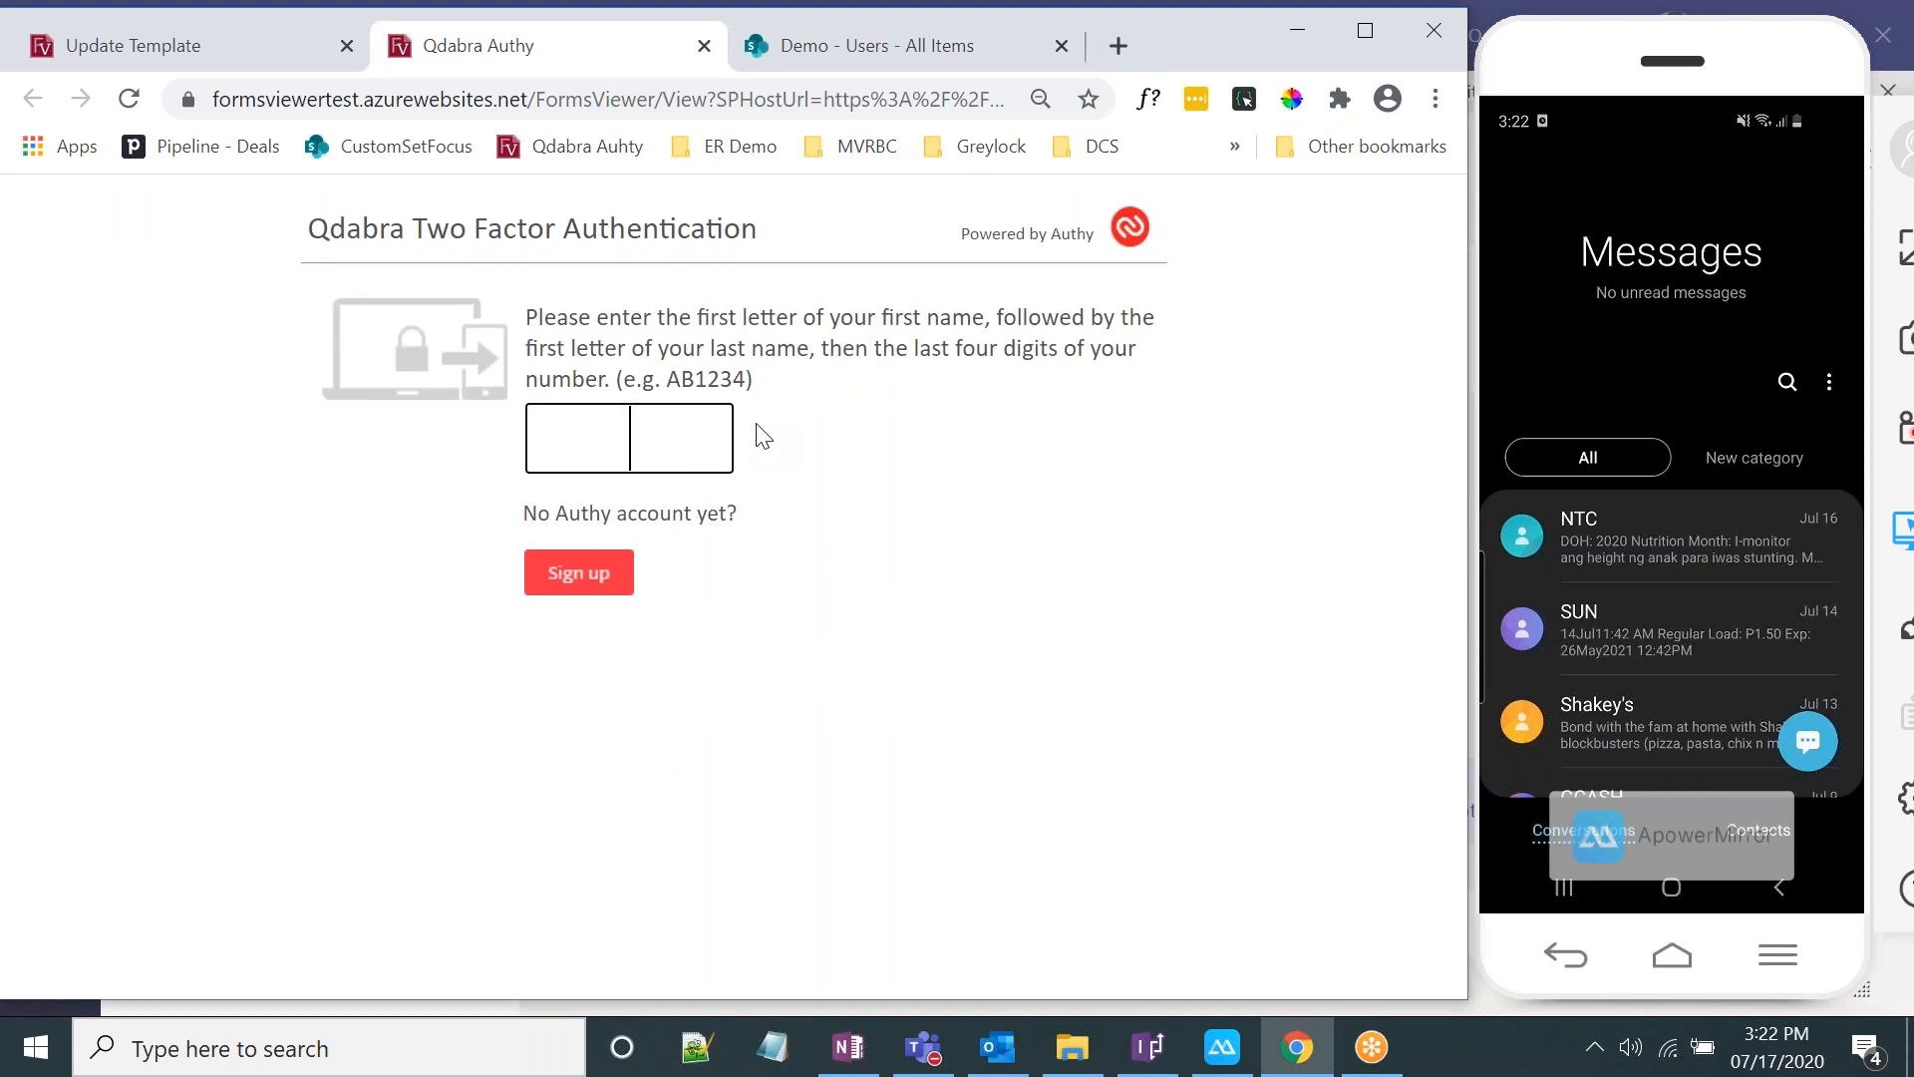
{"action": "type", "text": "KL2787"}
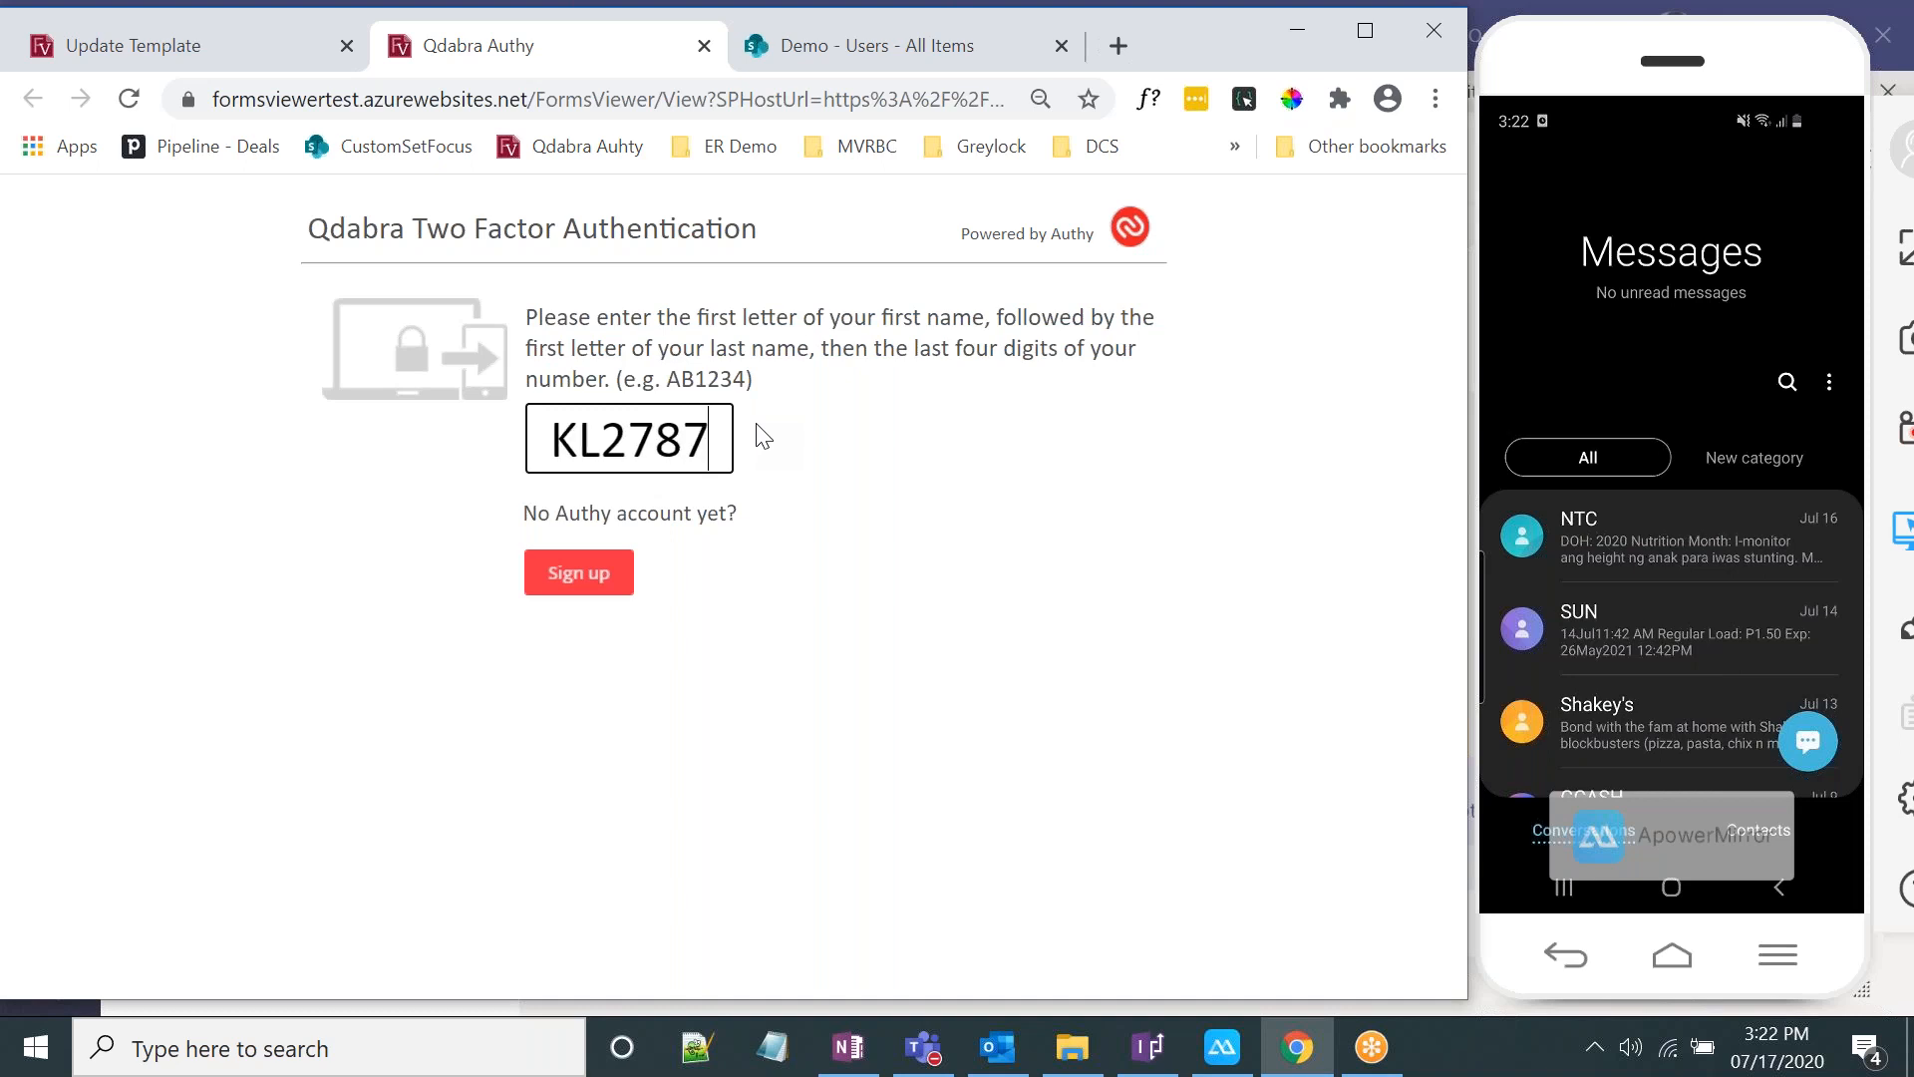
{"action": "key", "text": "Tab"}
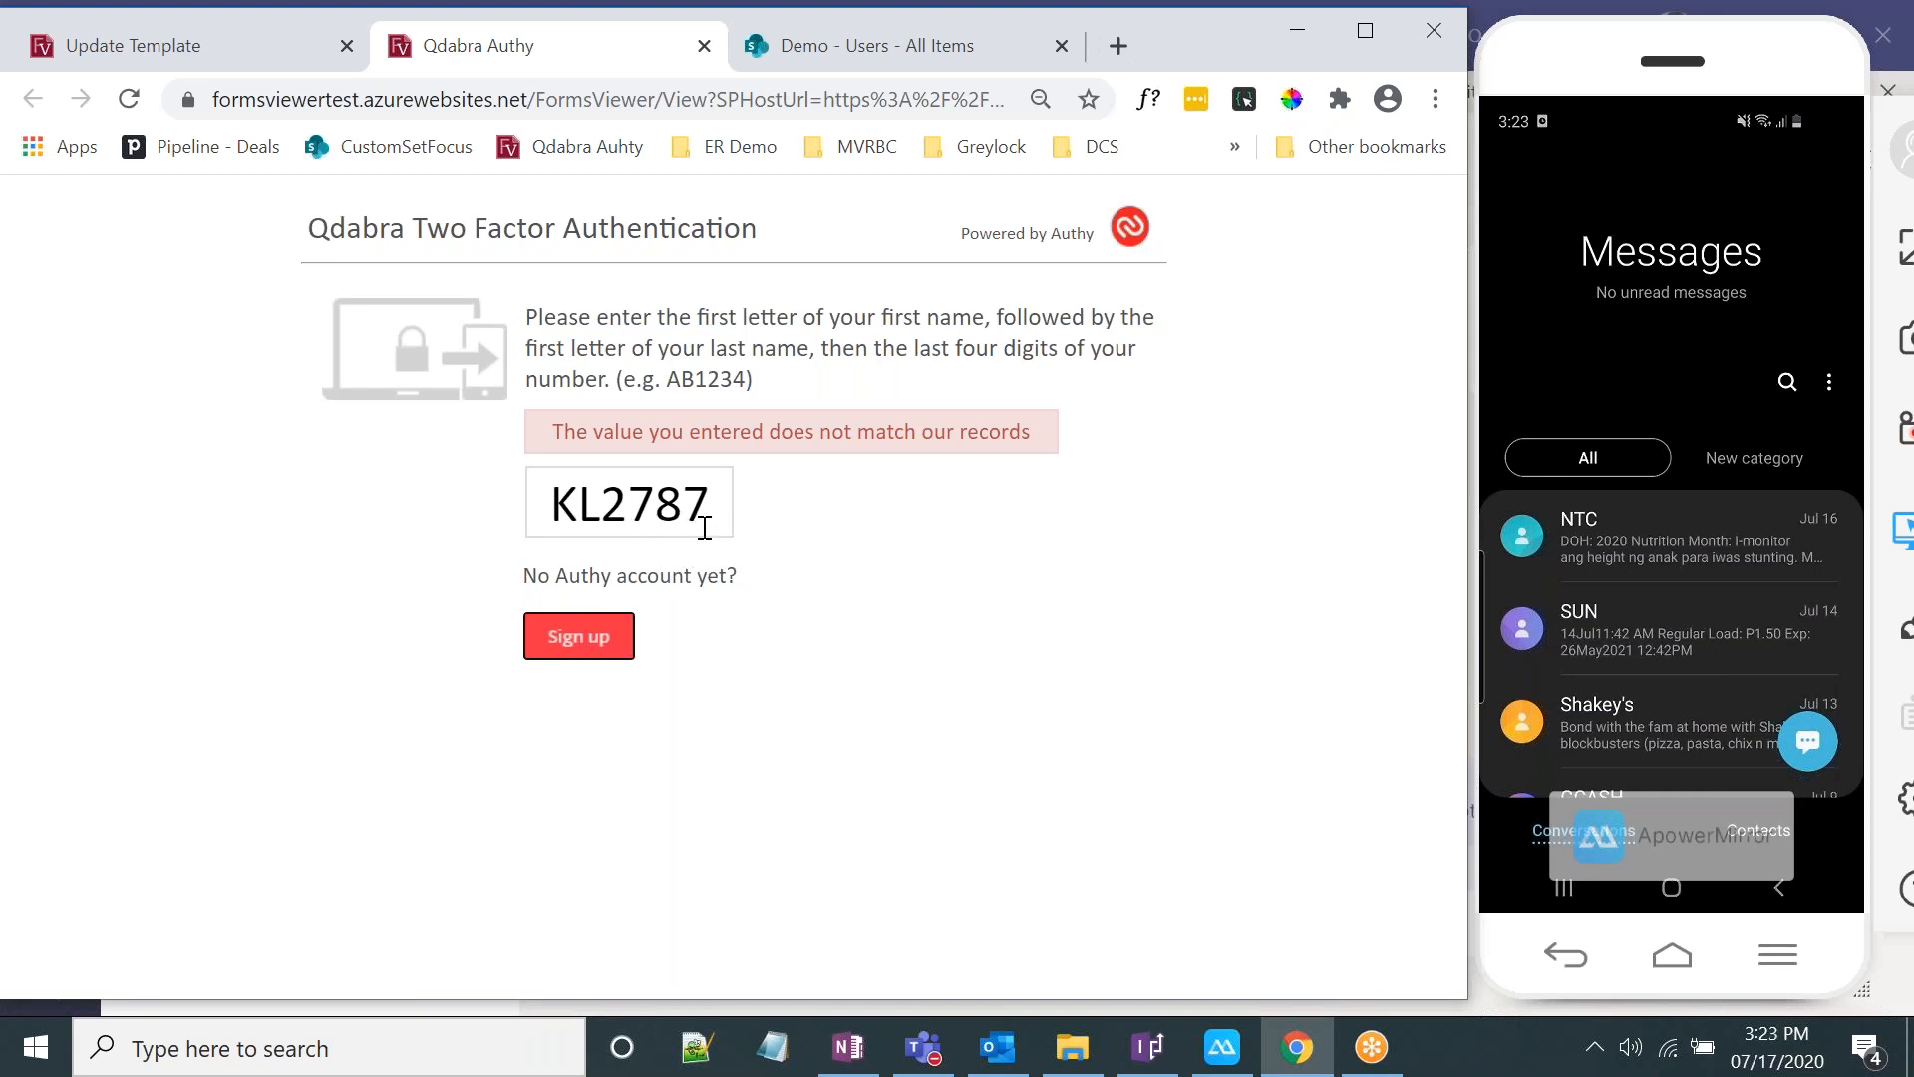
Step: Open the Authy sign-up form and enter the user's e-mail address, first name and last name
{"action": "left_click", "coordinate": [596, 641]}
{"action": "left_click", "coordinate": [664, 383]}
{"action": "key", "text": "Tab"}
{"action": "key", "text": "Tab"}
Step: Choose Philippines (+63), enter the user's mobile number, and submit the sign-up
{"action": "key", "text": "Tab"}
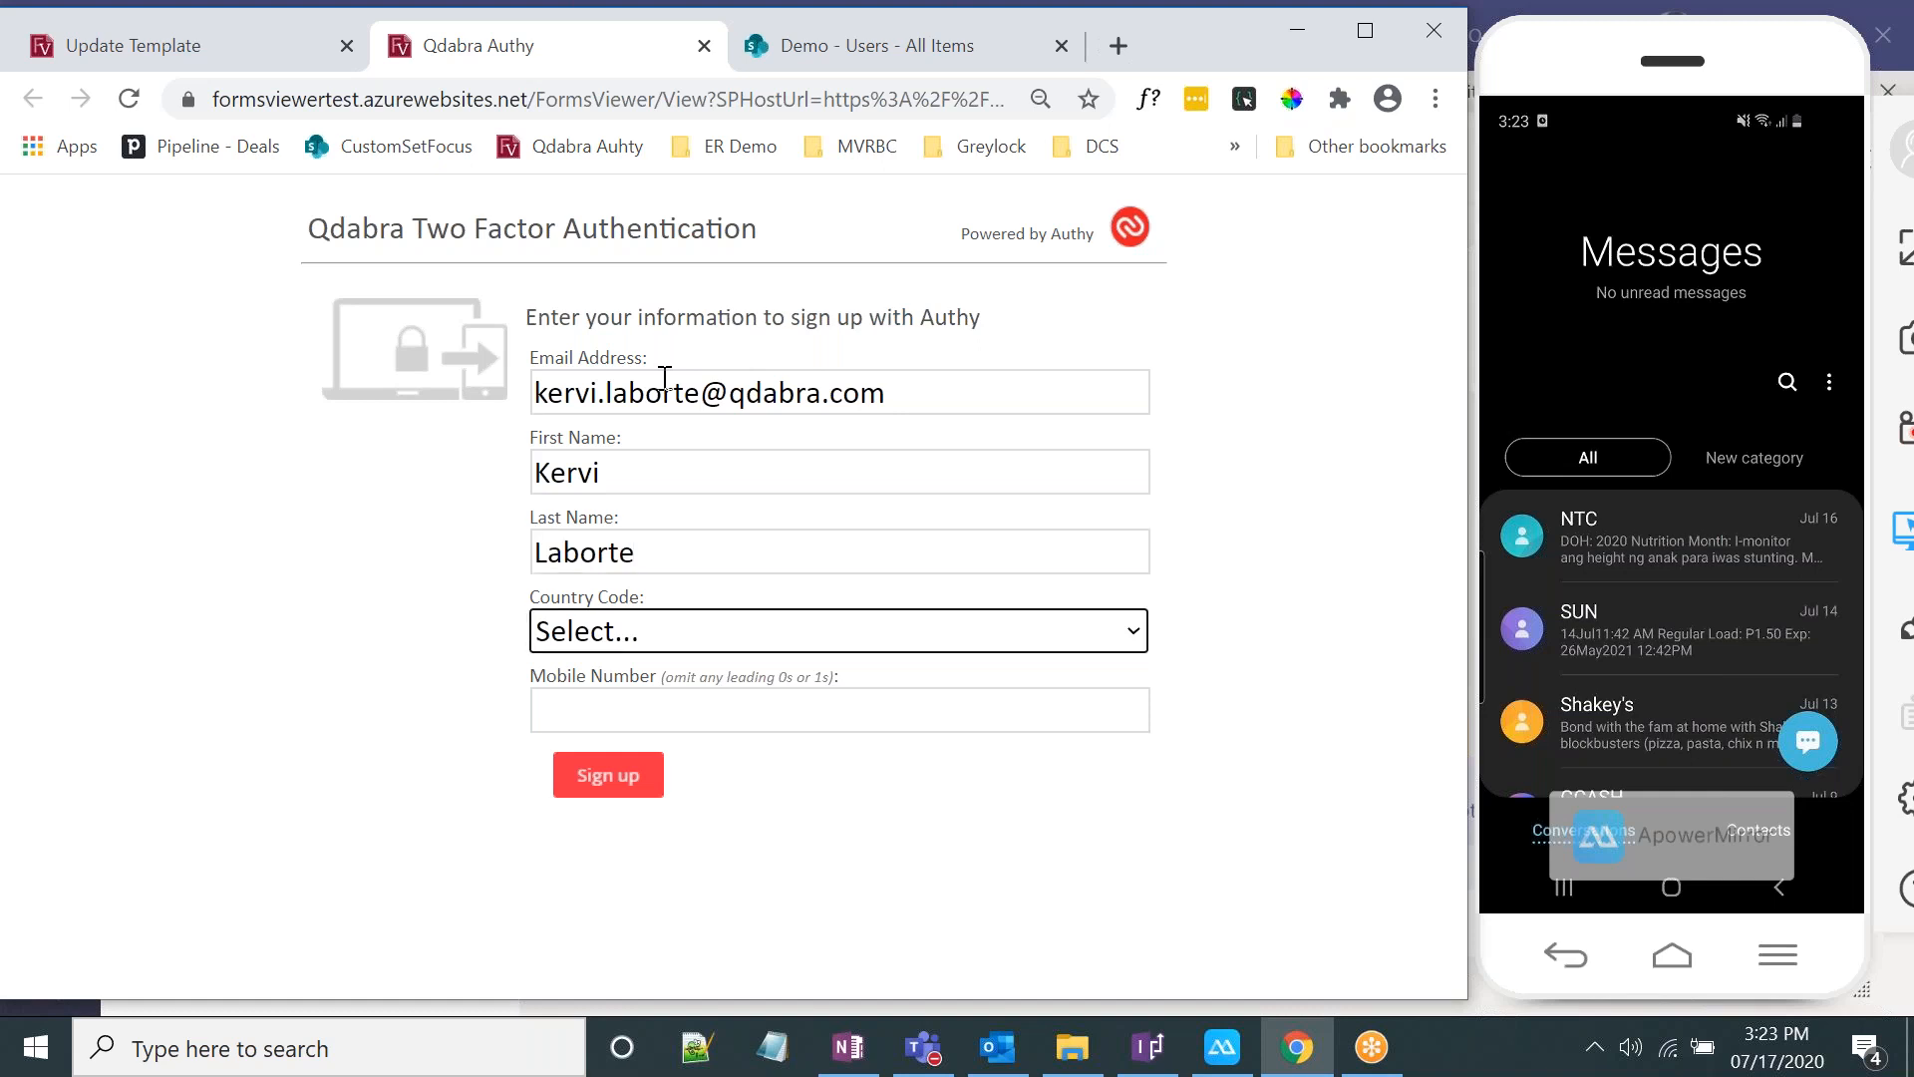
{"action": "key", "text": "space"}
{"action": "key", "text": "Down"}
{"action": "key", "text": "Down"}
{"action": "key", "text": "Down"}
{"action": "key", "text": "Return"}
{"action": "key", "text": "Tab"}
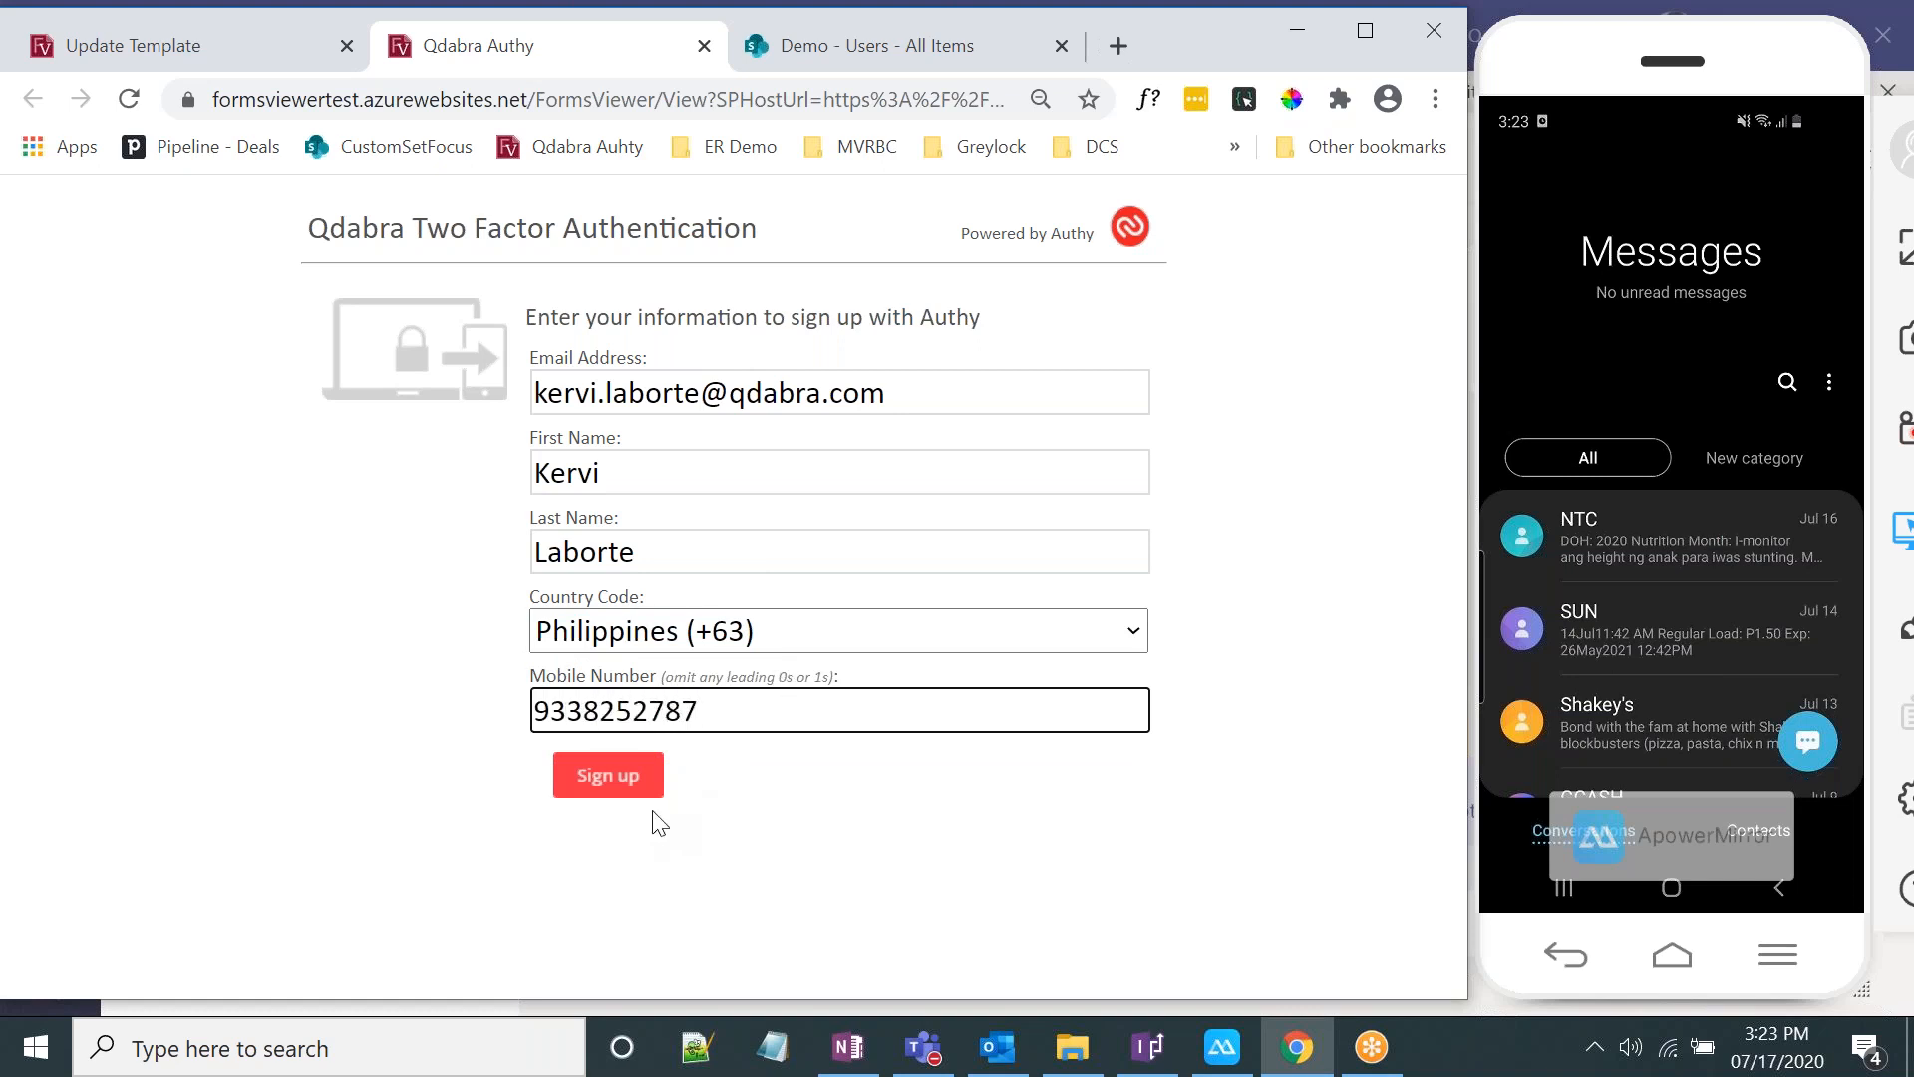
{"action": "left_click", "coordinate": [632, 781]}
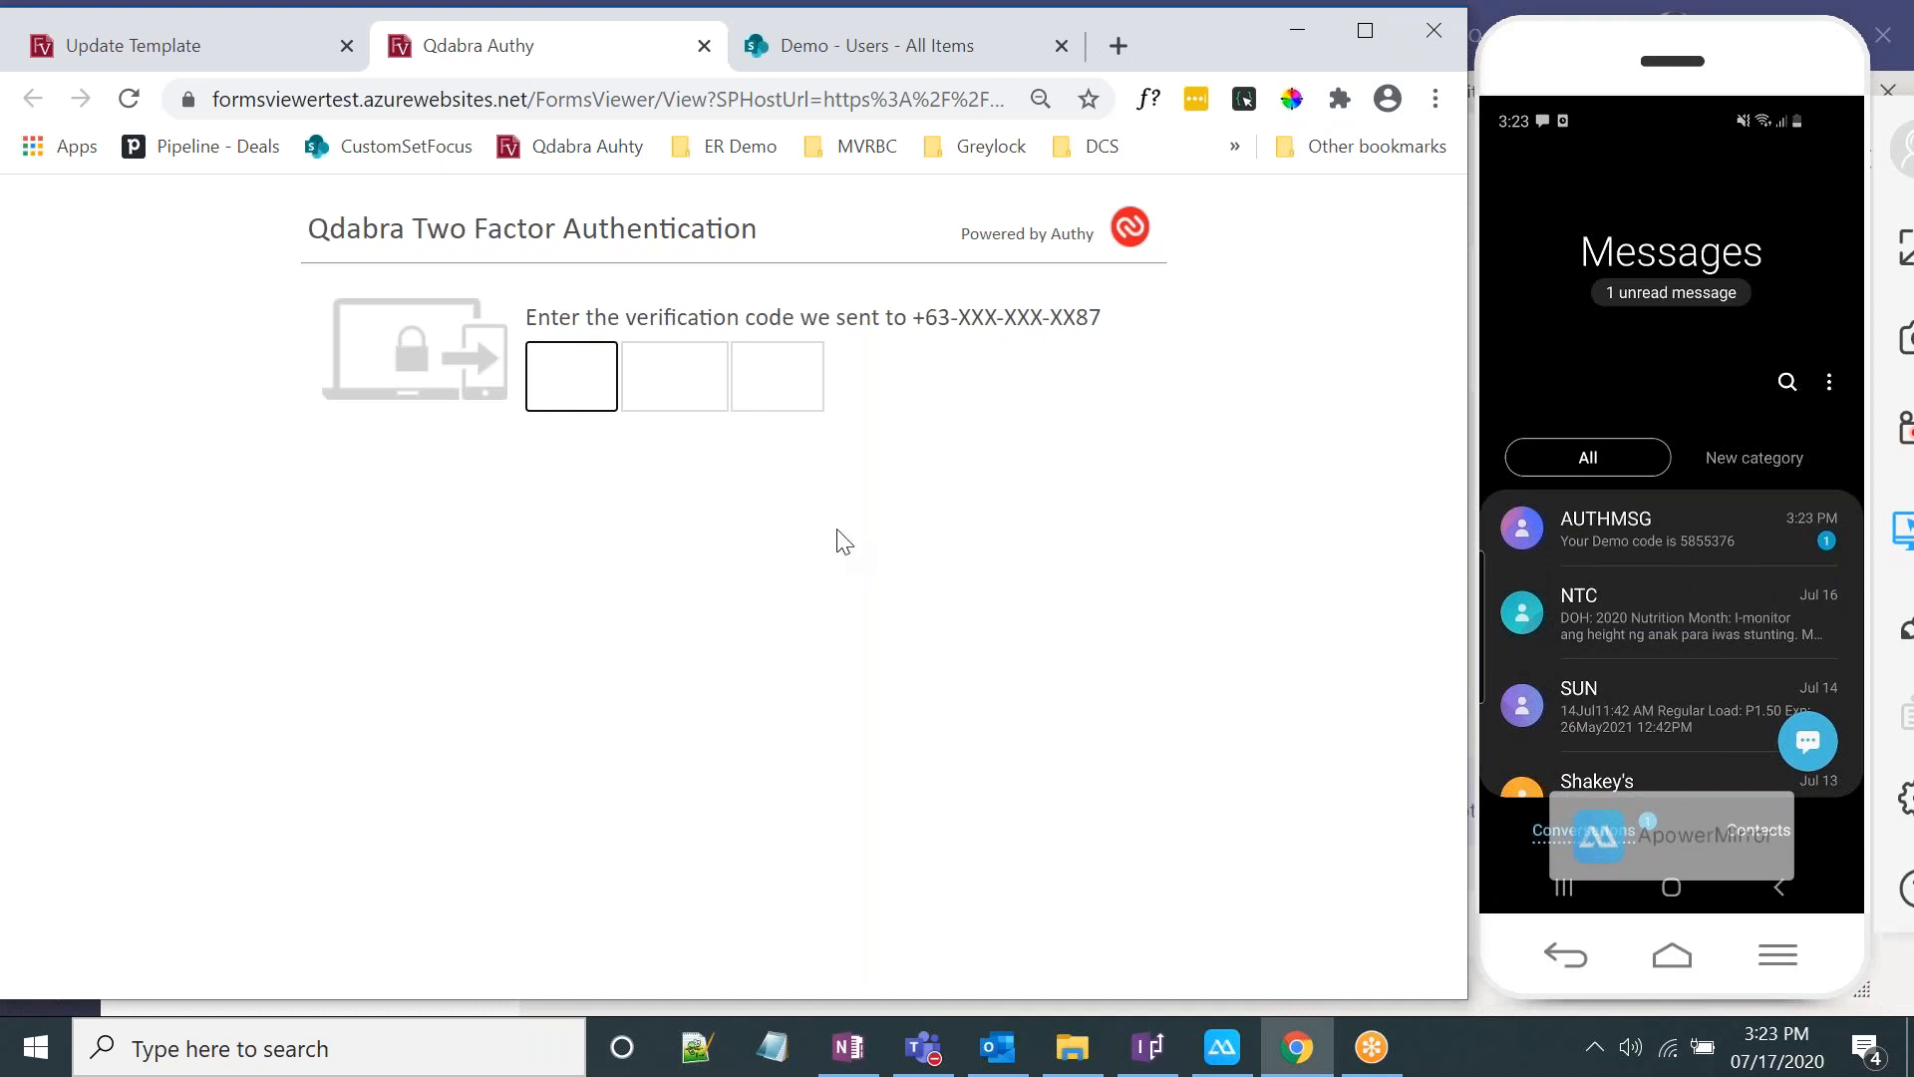
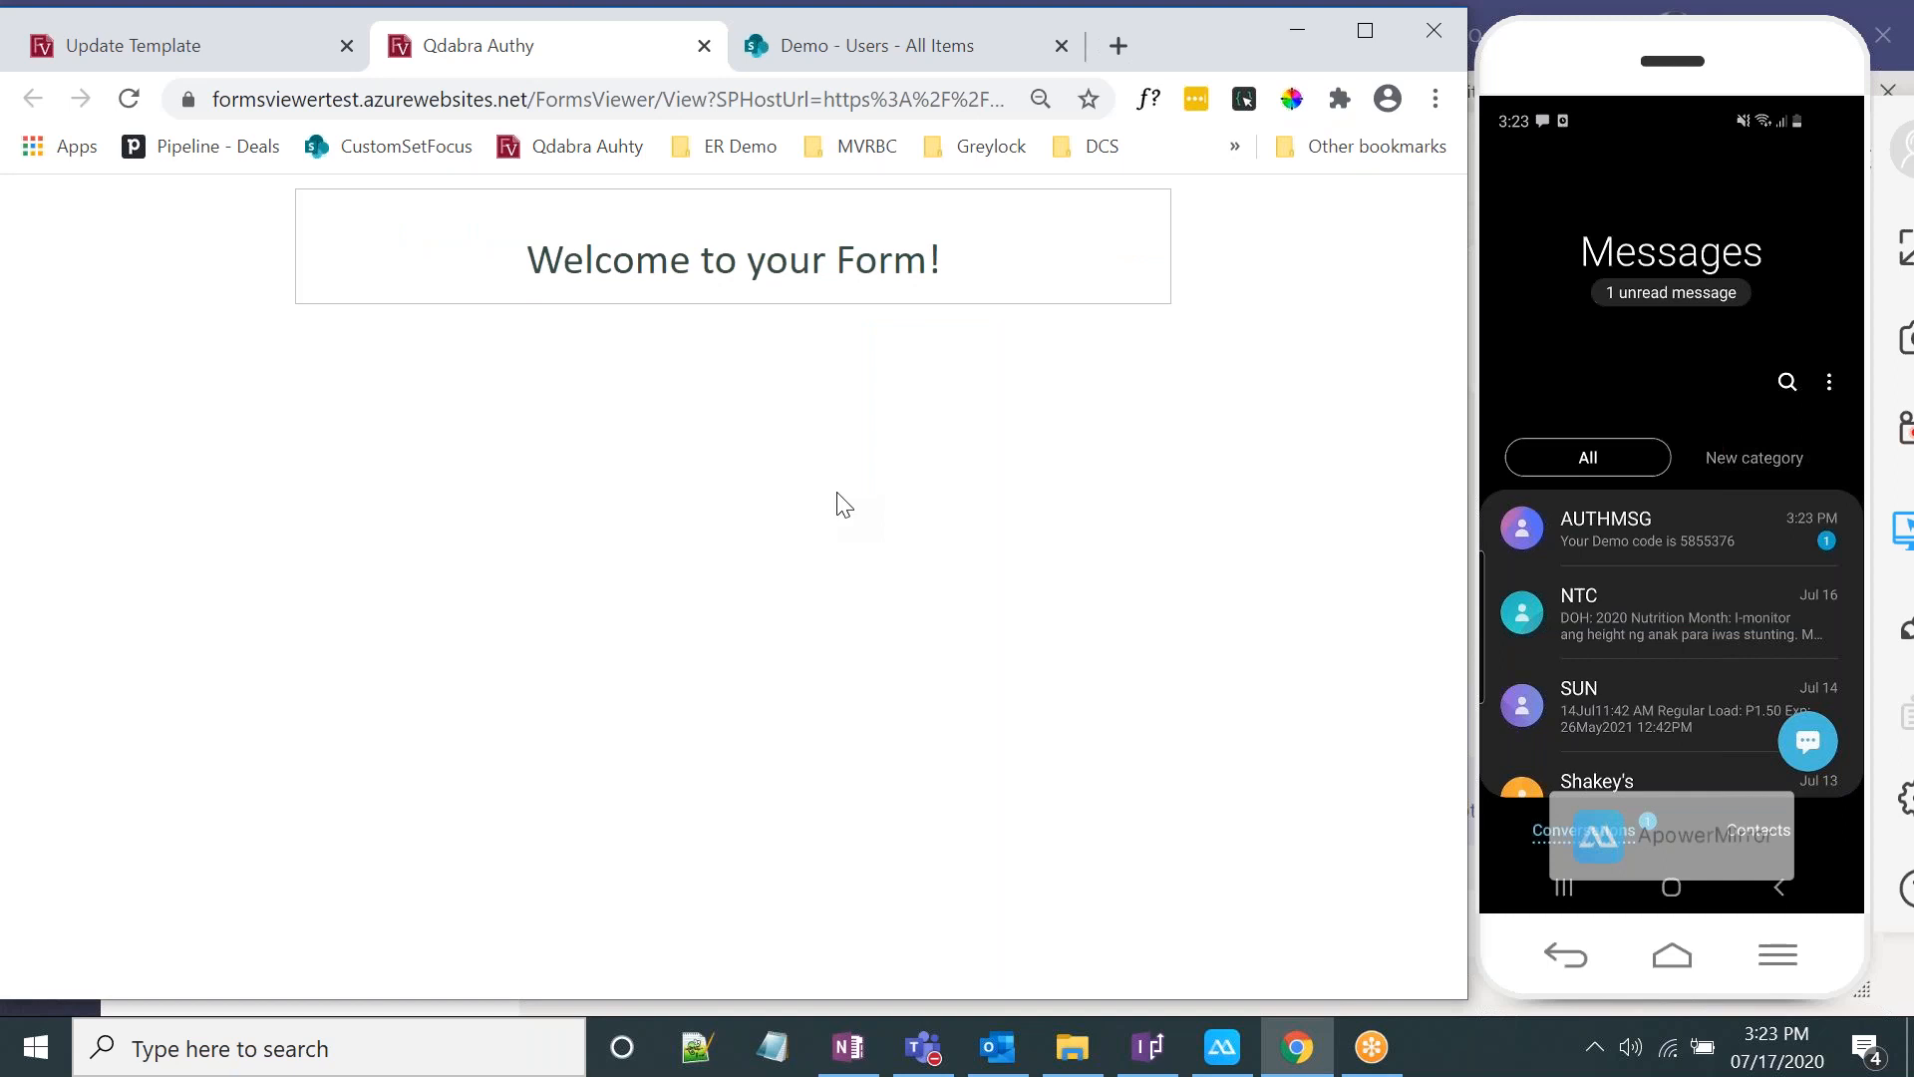
Step: Enter the texted verification code across the code boxes, then reload the form
{"action": "left_click", "coordinate": [129, 99]}
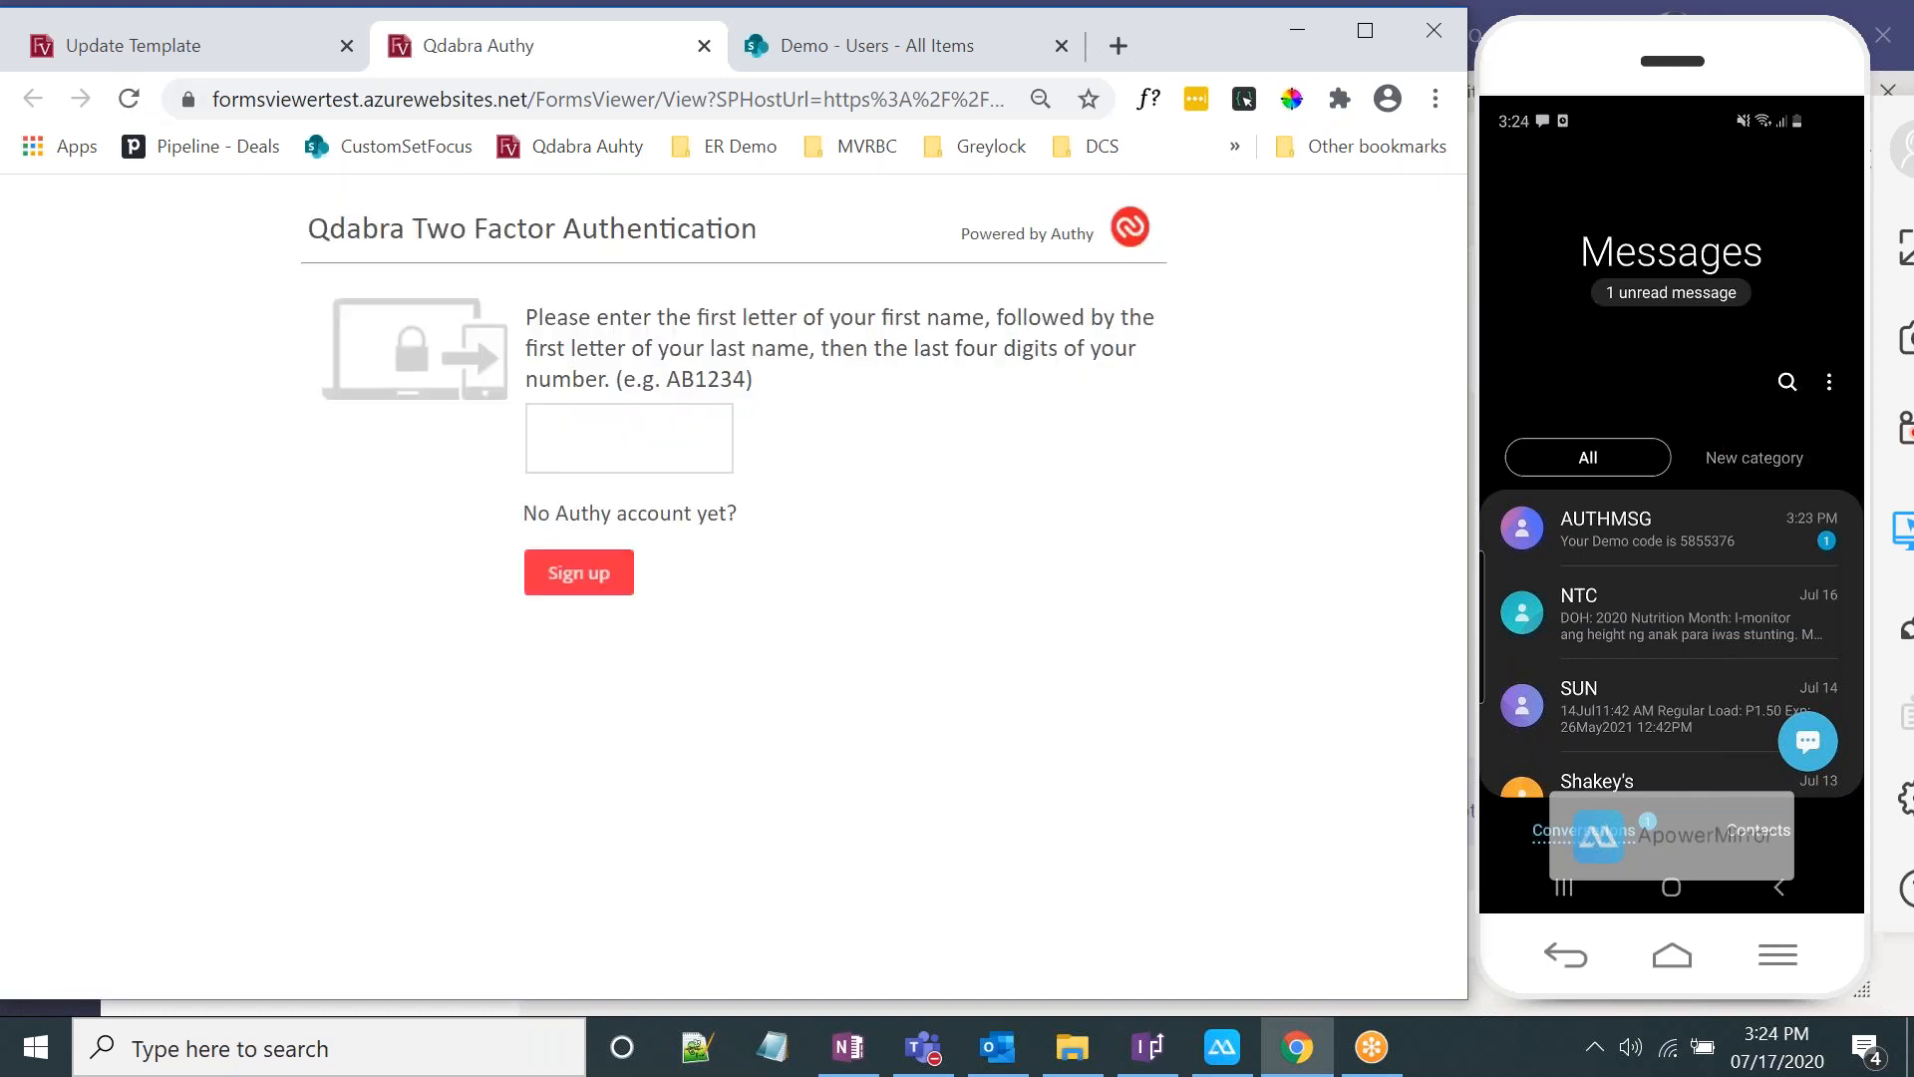
Step: Fill the code box with the user's initials and digits, submit, then enter the newly texted code
{"action": "left_click", "coordinate": [654, 416]}
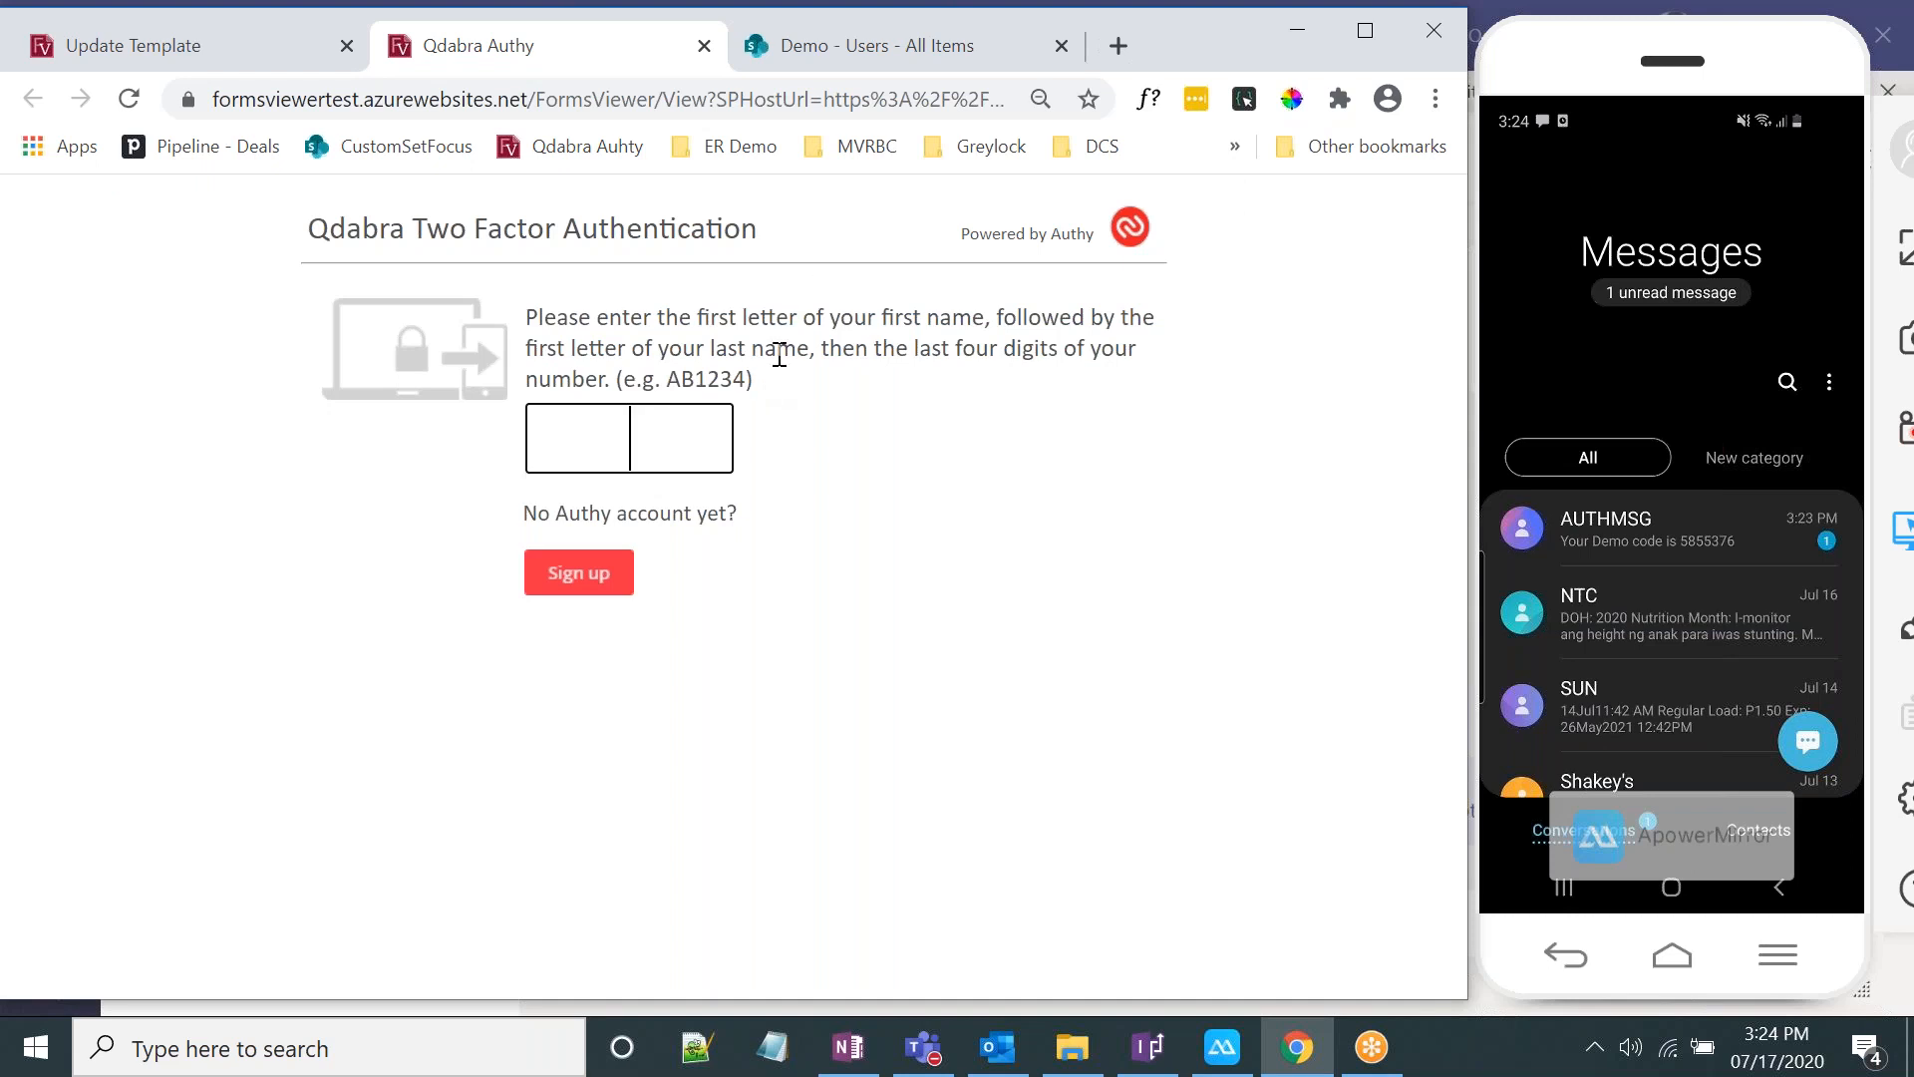
{"action": "type", "text": "KL"}
{"action": "type", "text": "2787"}
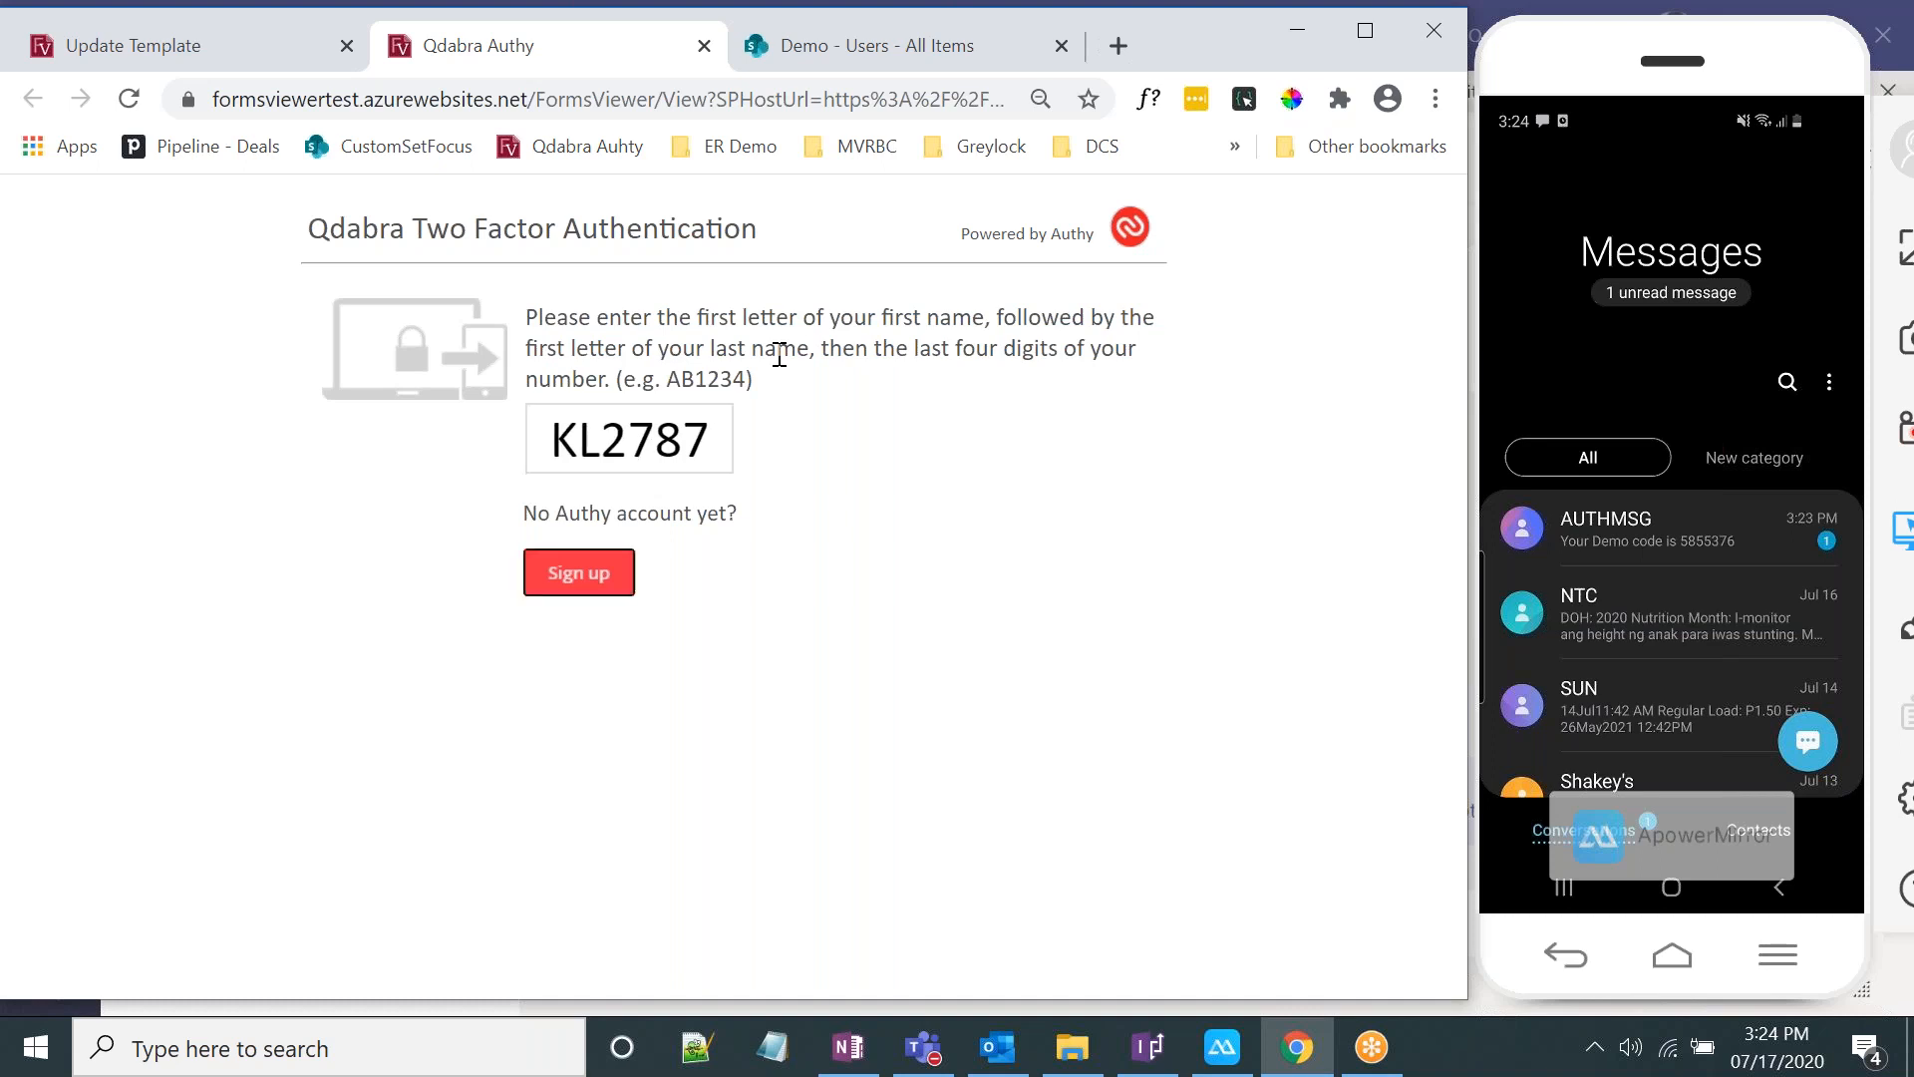
{"action": "key", "text": "Tab"}
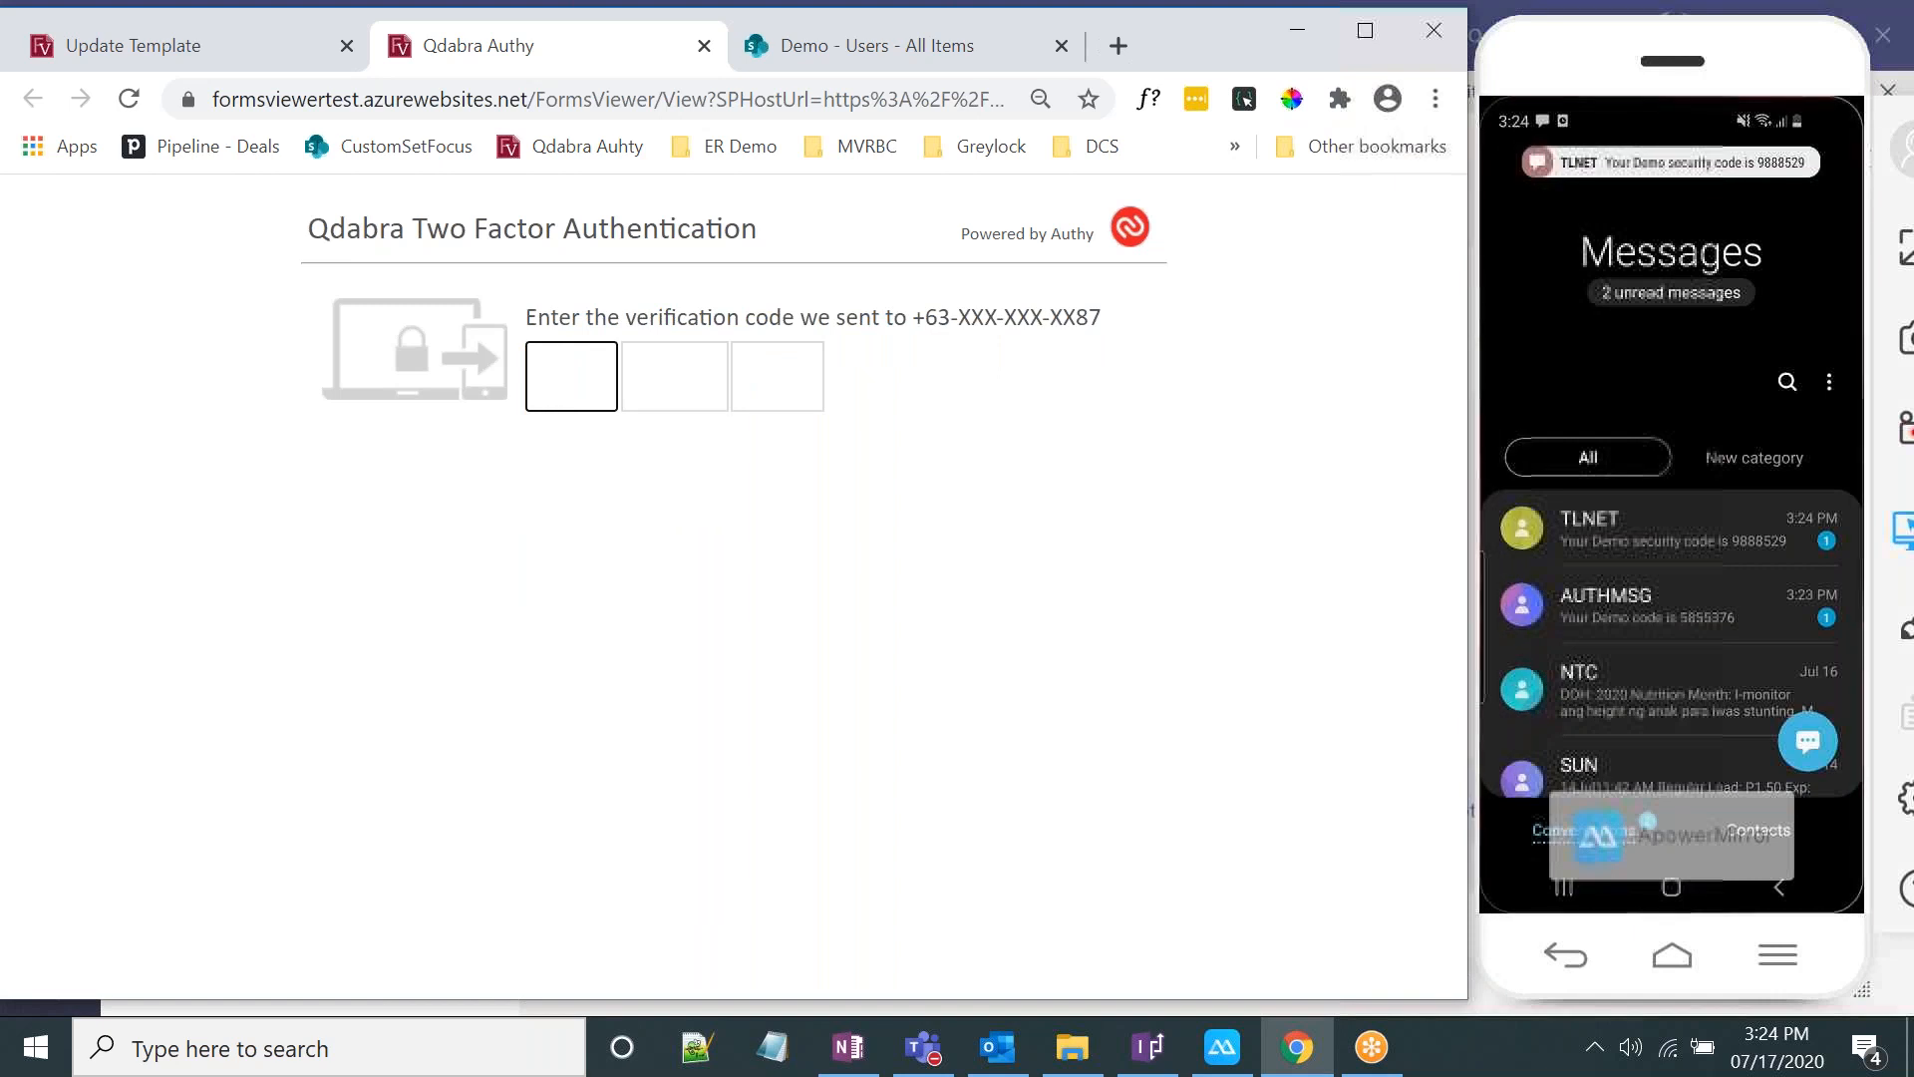
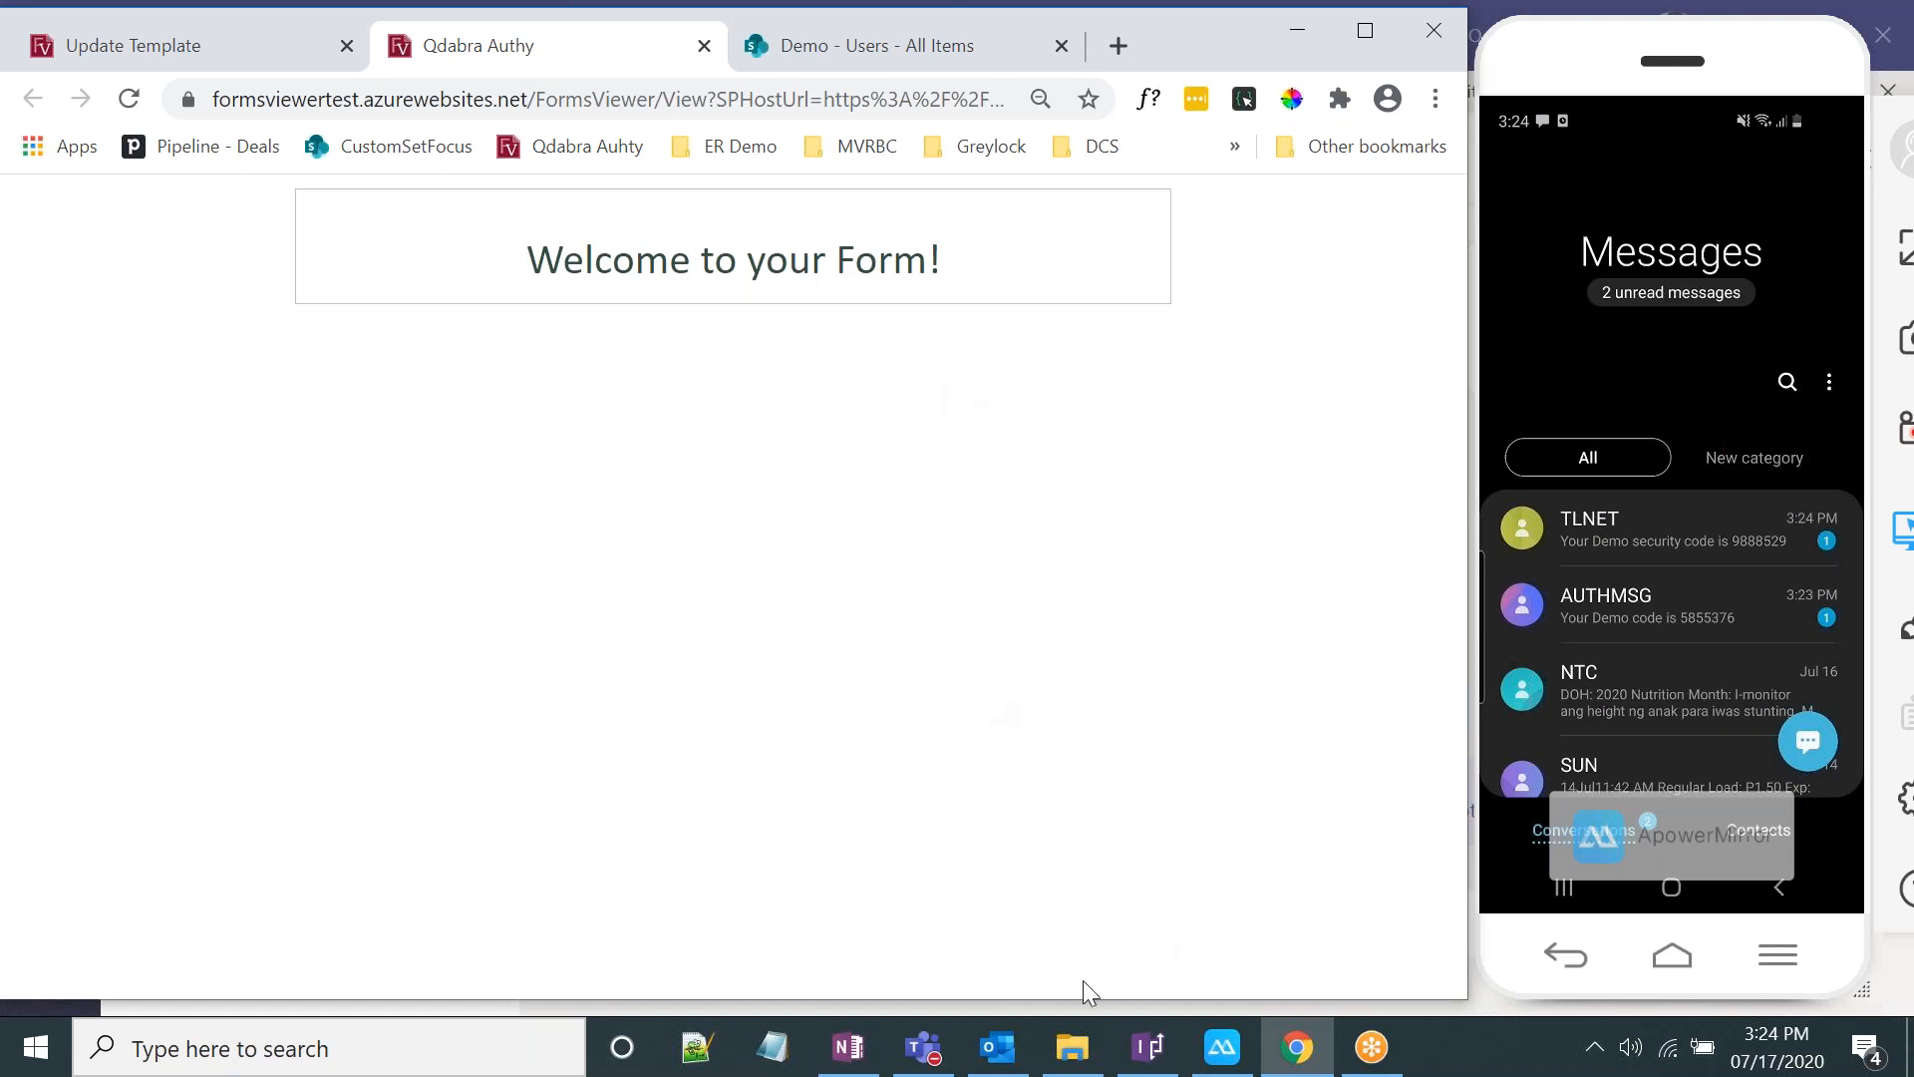
{"action": "left_click", "coordinate": [1148, 1049]}
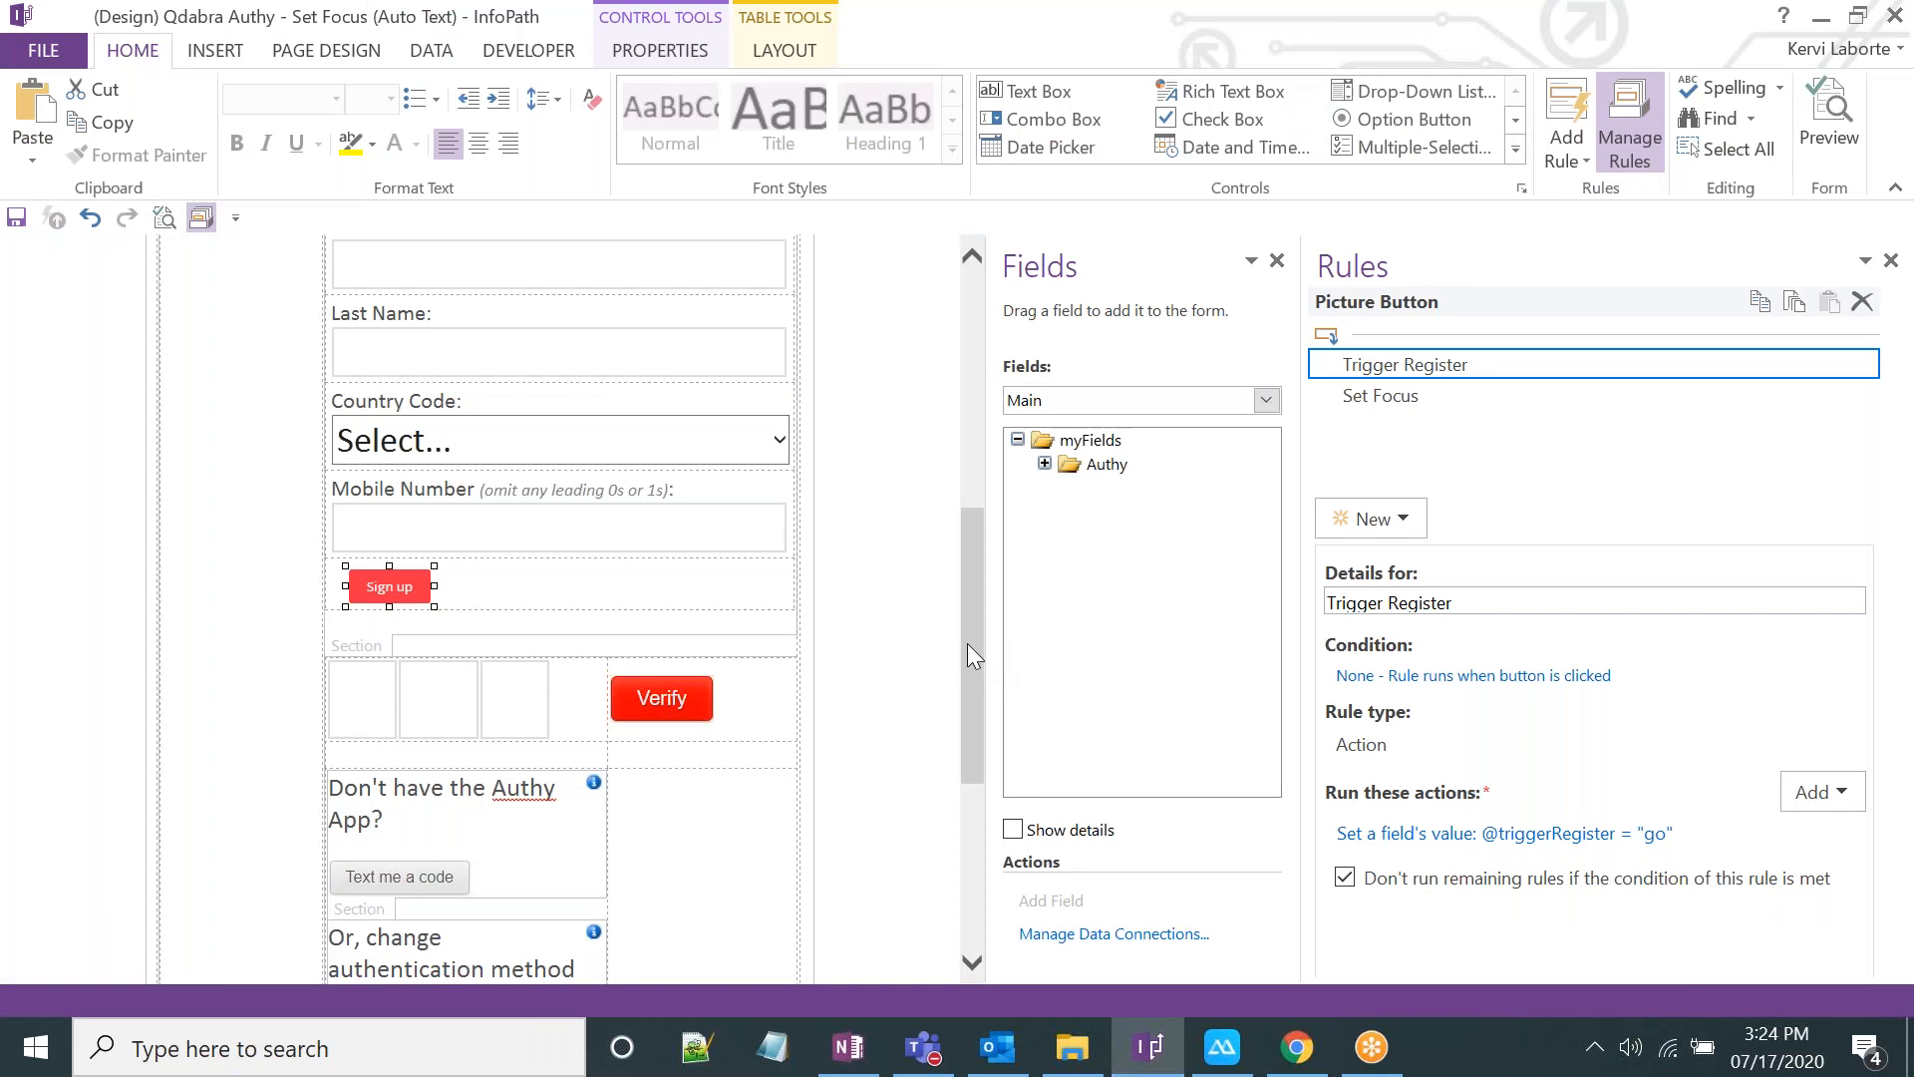
{"action": "left_click_drag", "start_coordinate": [960, 595], "coordinate": [957, 365]}
{"action": "left_click", "coordinate": [1112, 401]}
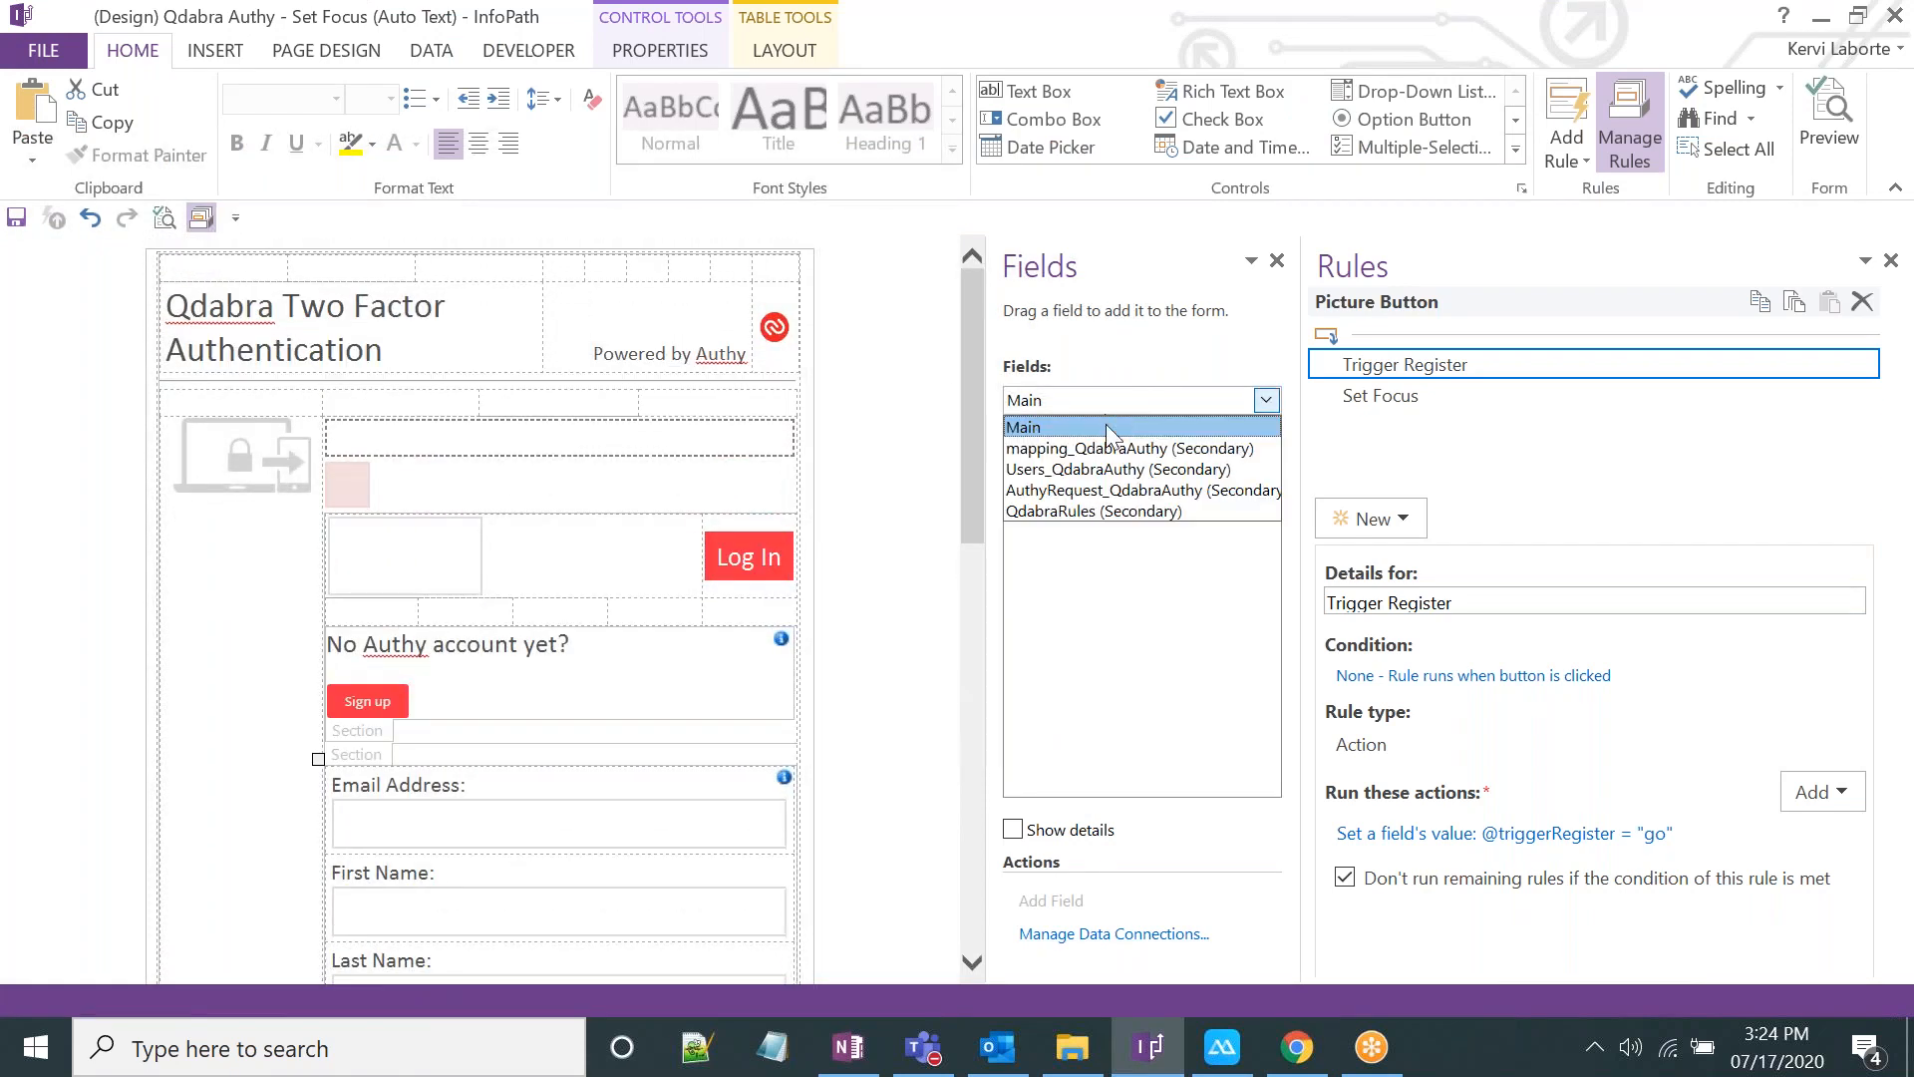
{"action": "left_click", "coordinate": [1093, 511]}
{"action": "left_click", "coordinate": [1141, 487]}
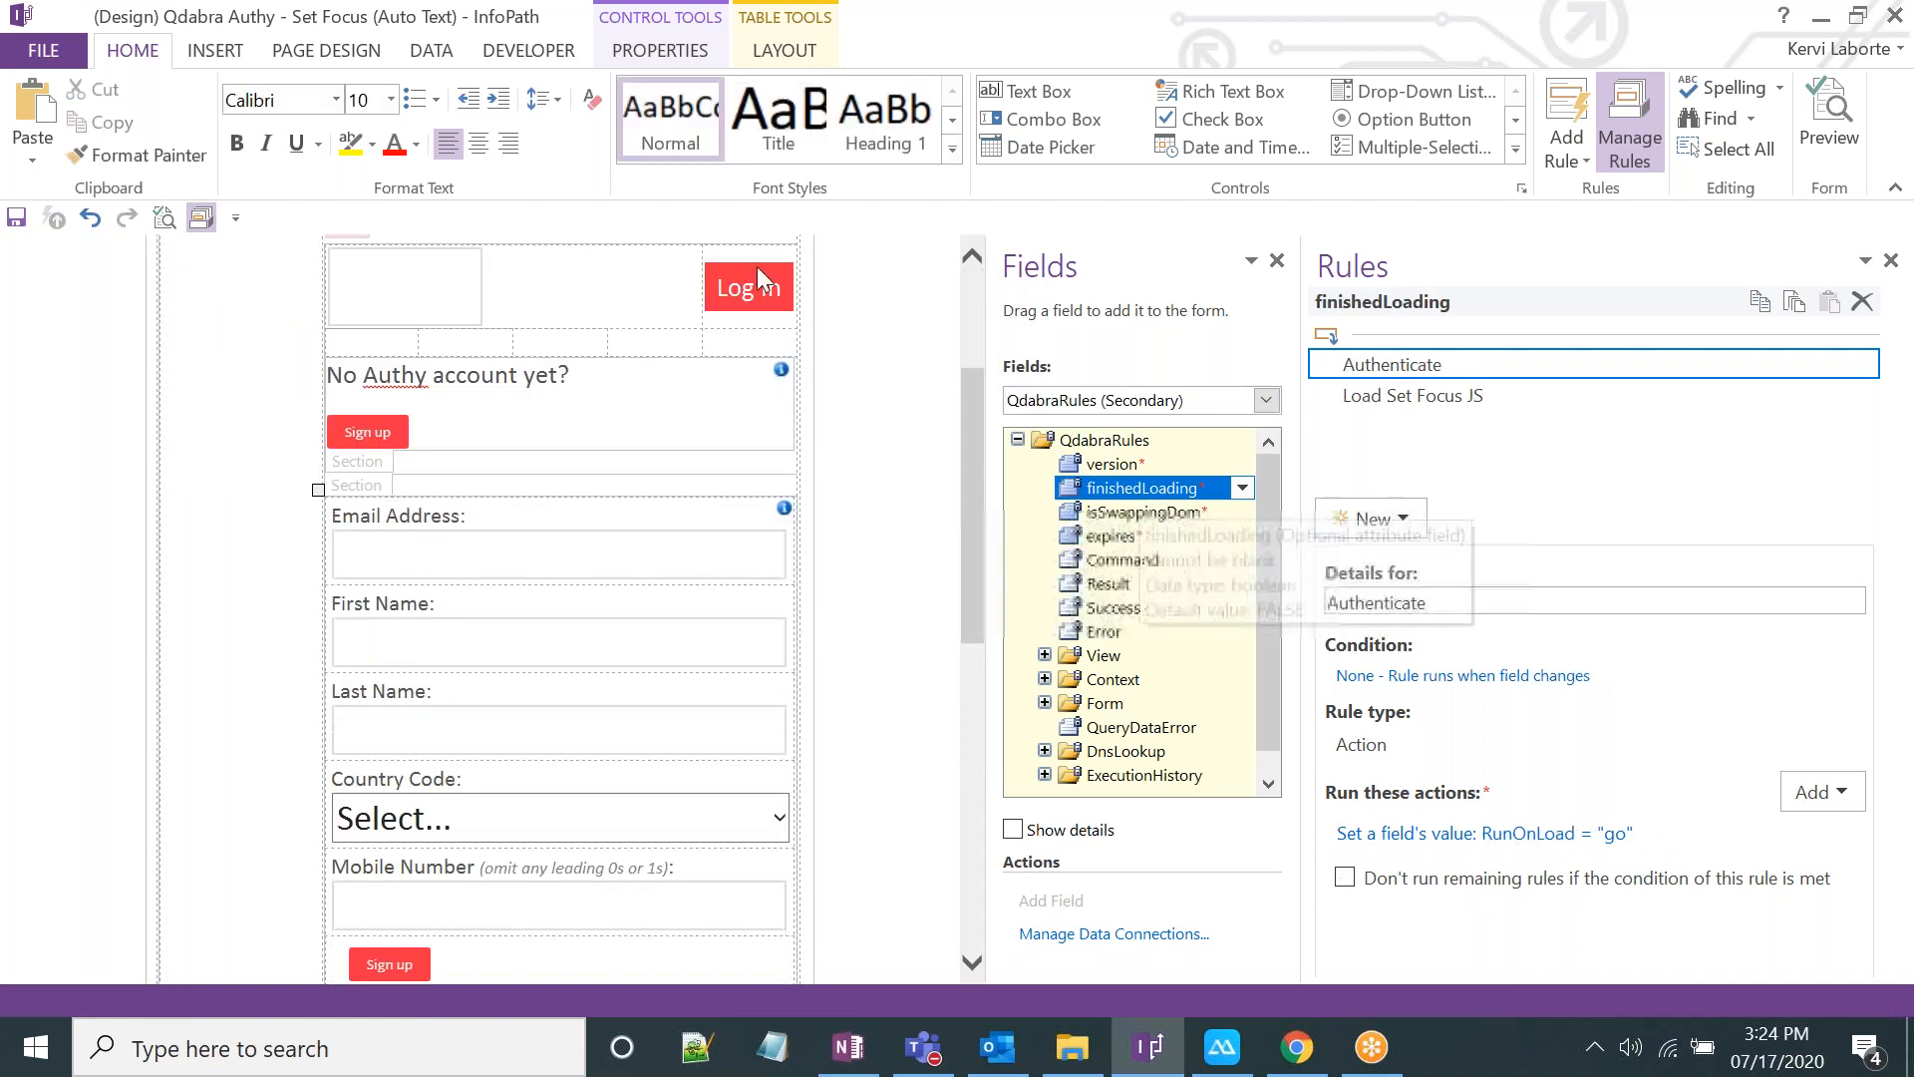
{"action": "left_click", "coordinate": [430, 50]}
{"action": "left_click", "coordinate": [139, 121]}
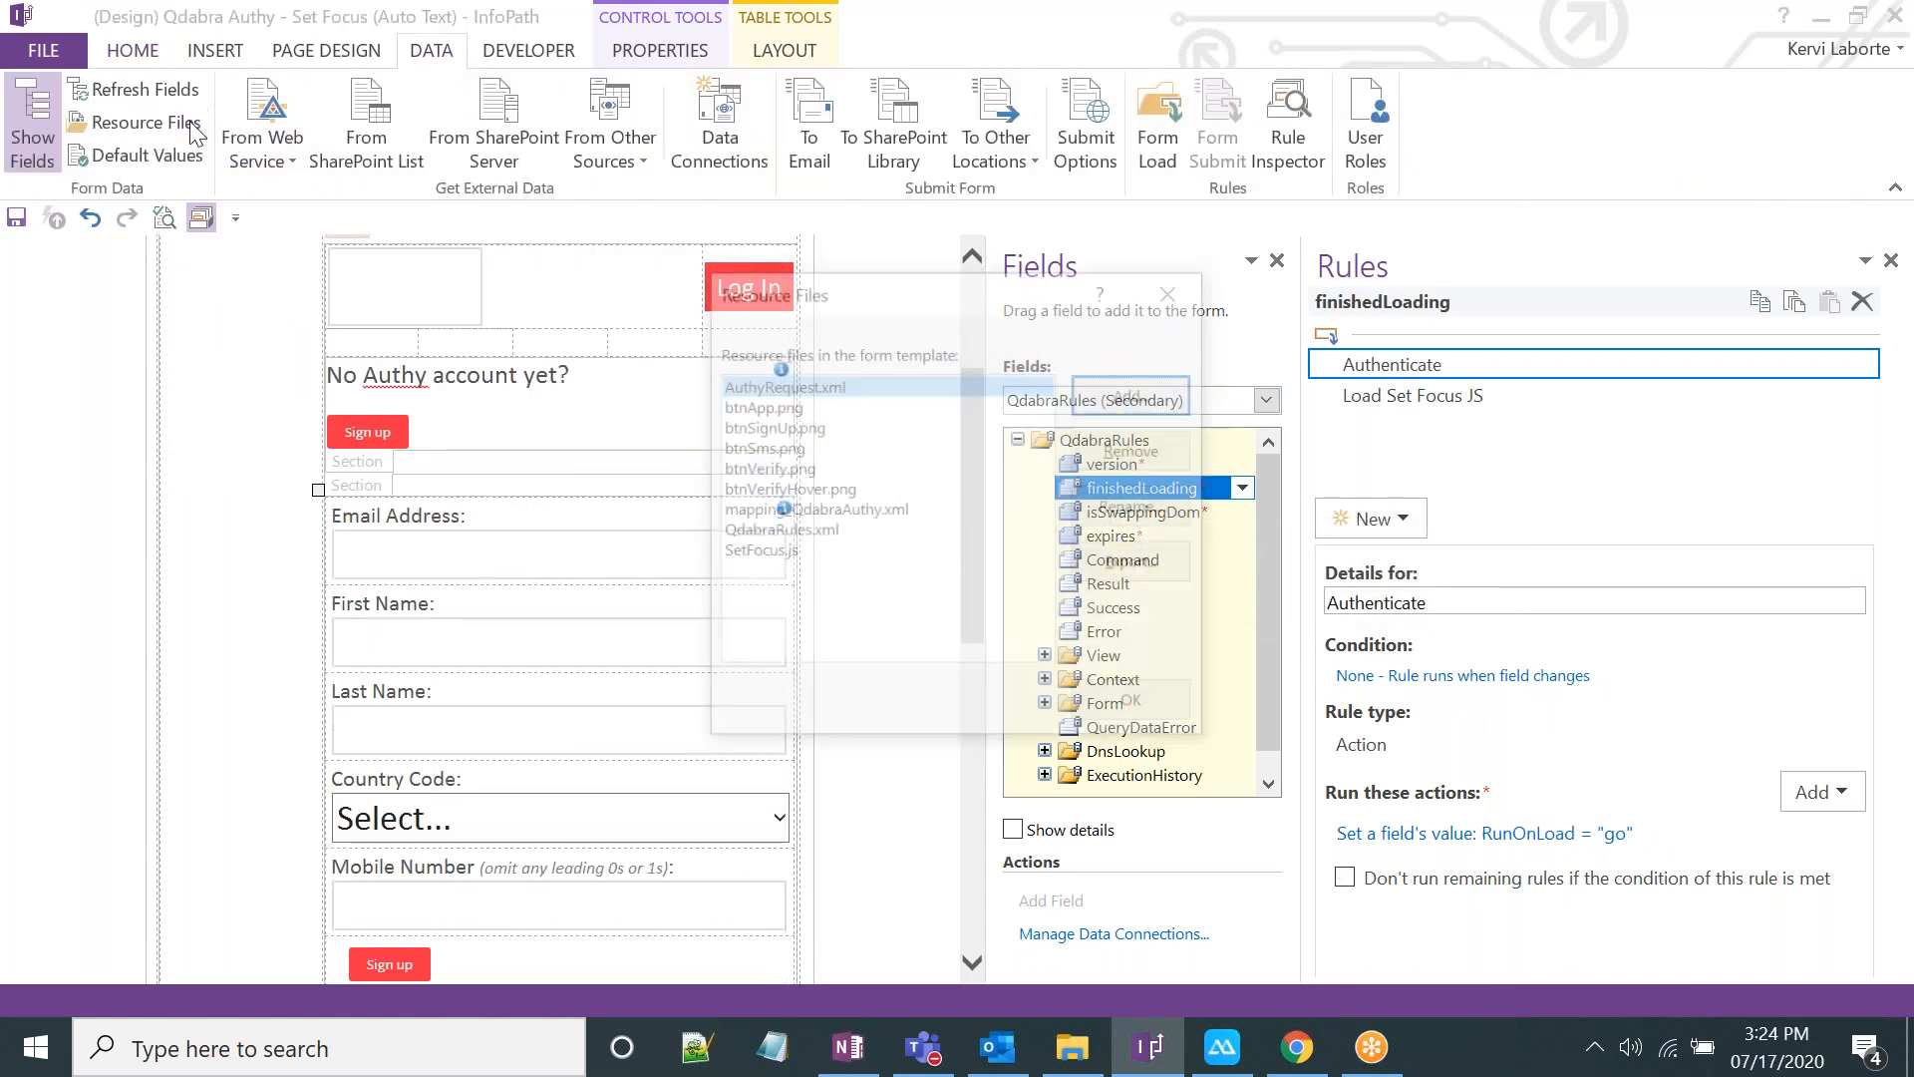
{"action": "left_click", "coordinate": [786, 552]}
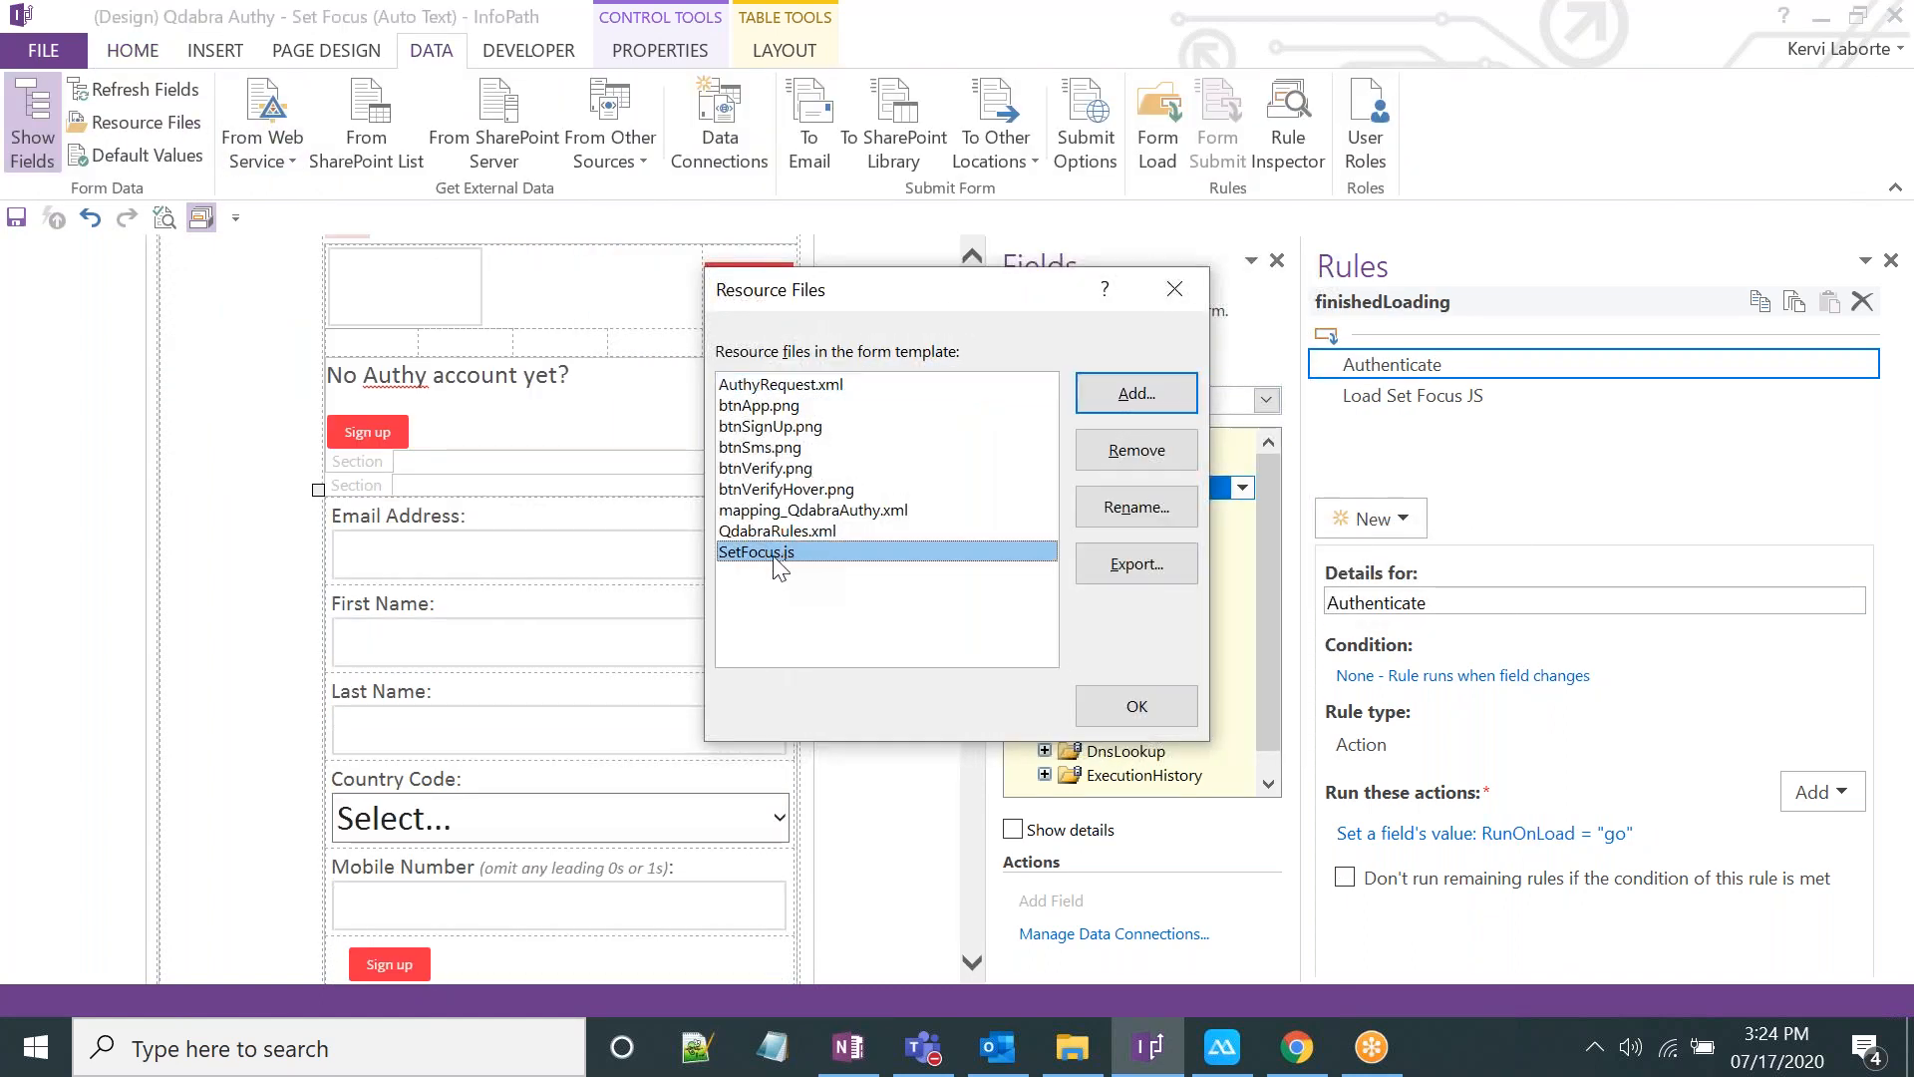
{"action": "left_click", "coordinate": [1176, 289]}
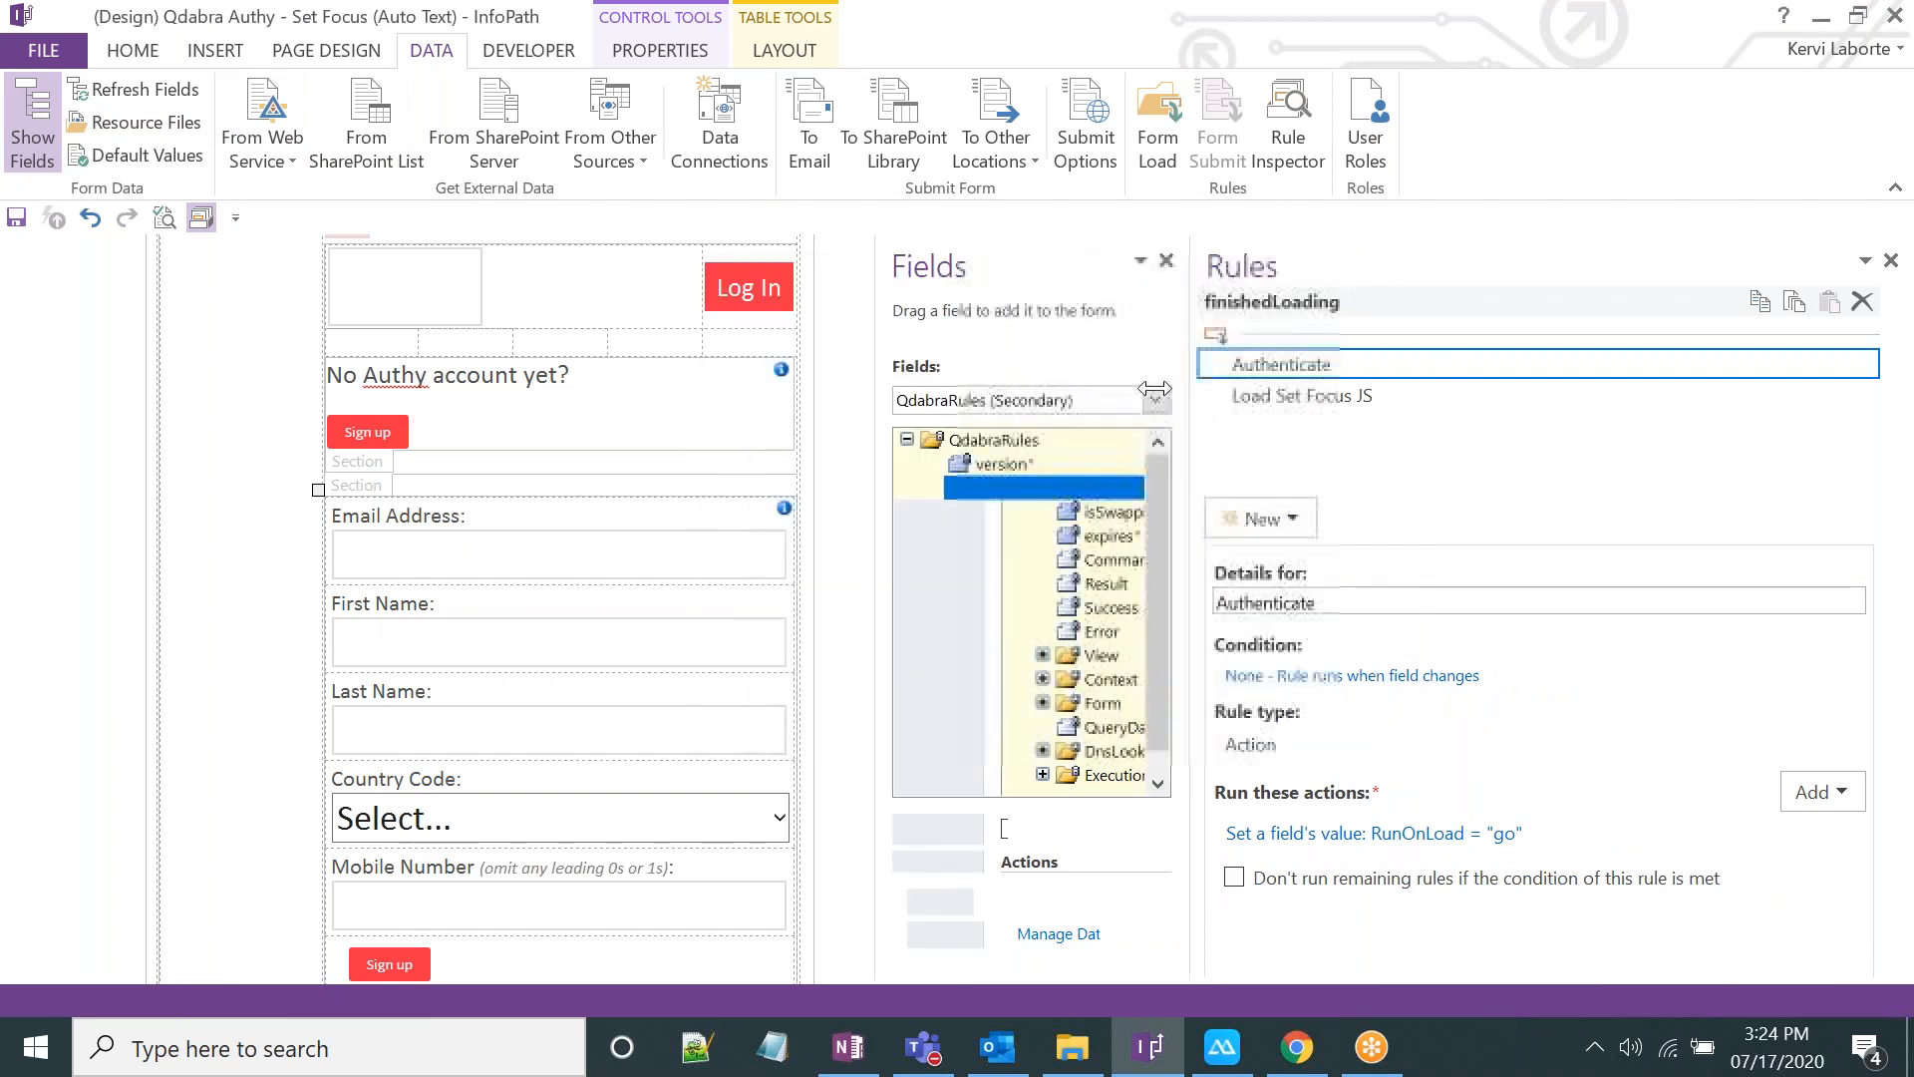
{"action": "left_click", "coordinate": [1251, 396]}
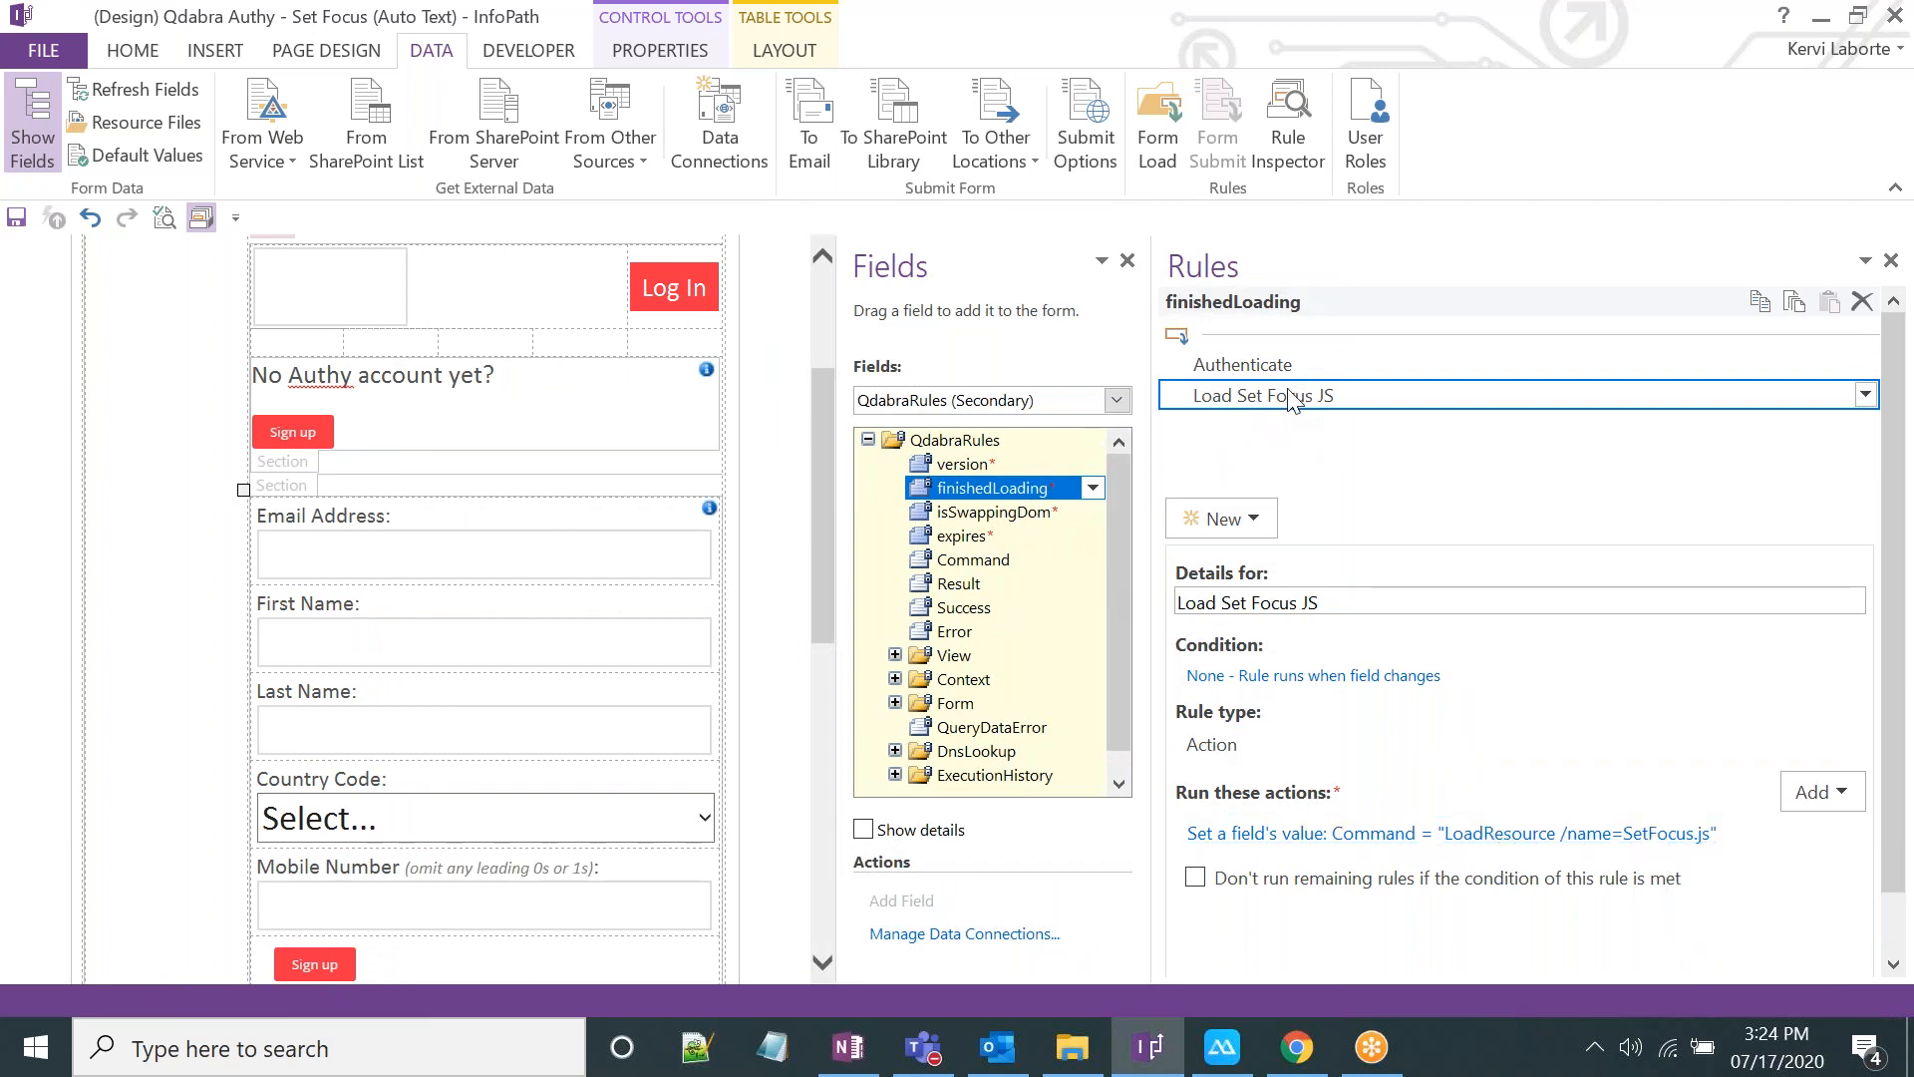
{"action": "left_click_drag", "start_coordinate": [822, 524], "coordinate": [817, 720]}
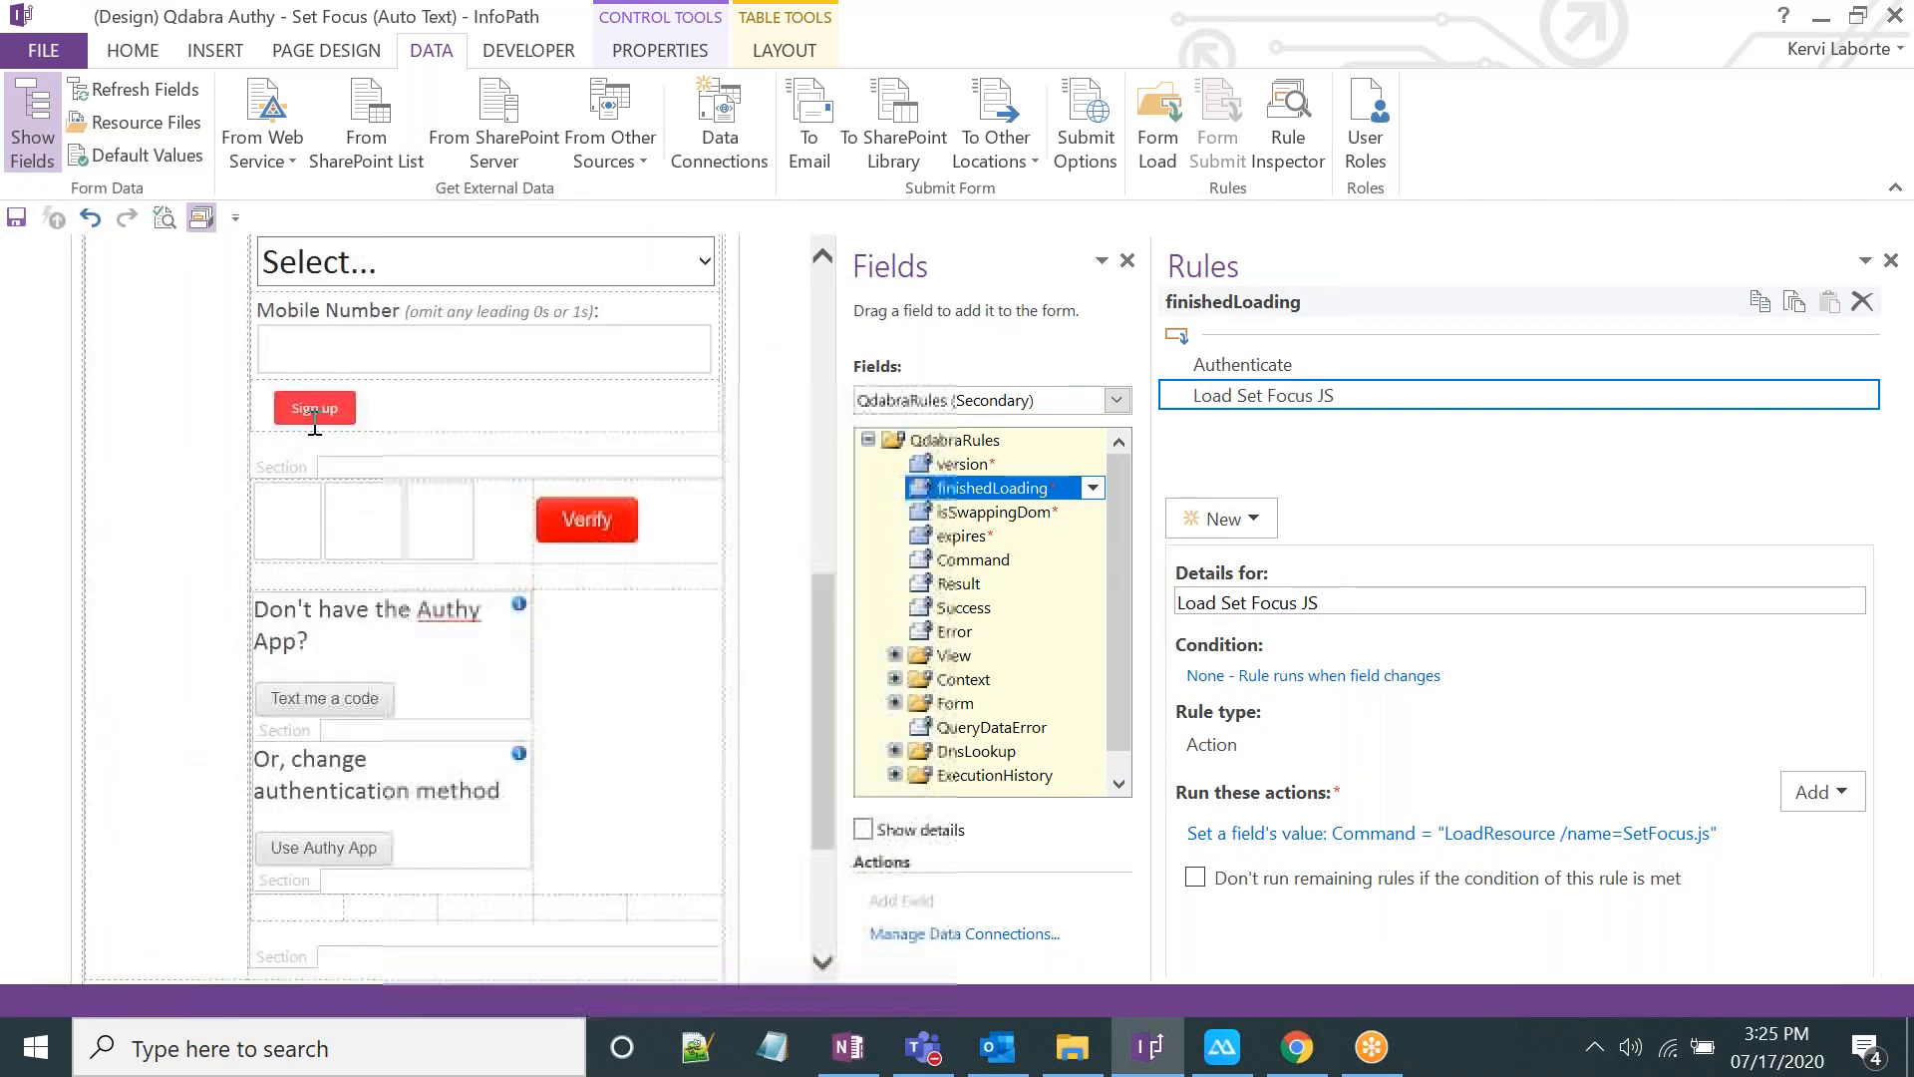
{"action": "left_click", "coordinate": [317, 419]}
{"action": "scroll", "coordinate": [414, 457], "scroll_direction": "down", "scroll_amount": 2}
{"action": "scroll", "coordinate": [412, 455], "scroll_direction": "up", "scroll_amount": 2}
Step: Inspect the Set Focus rule's value 'CustomSetFocus /fieldname=FirstBox /delay=true' and close Rule Details
{"action": "left_click", "coordinate": [1268, 397]}
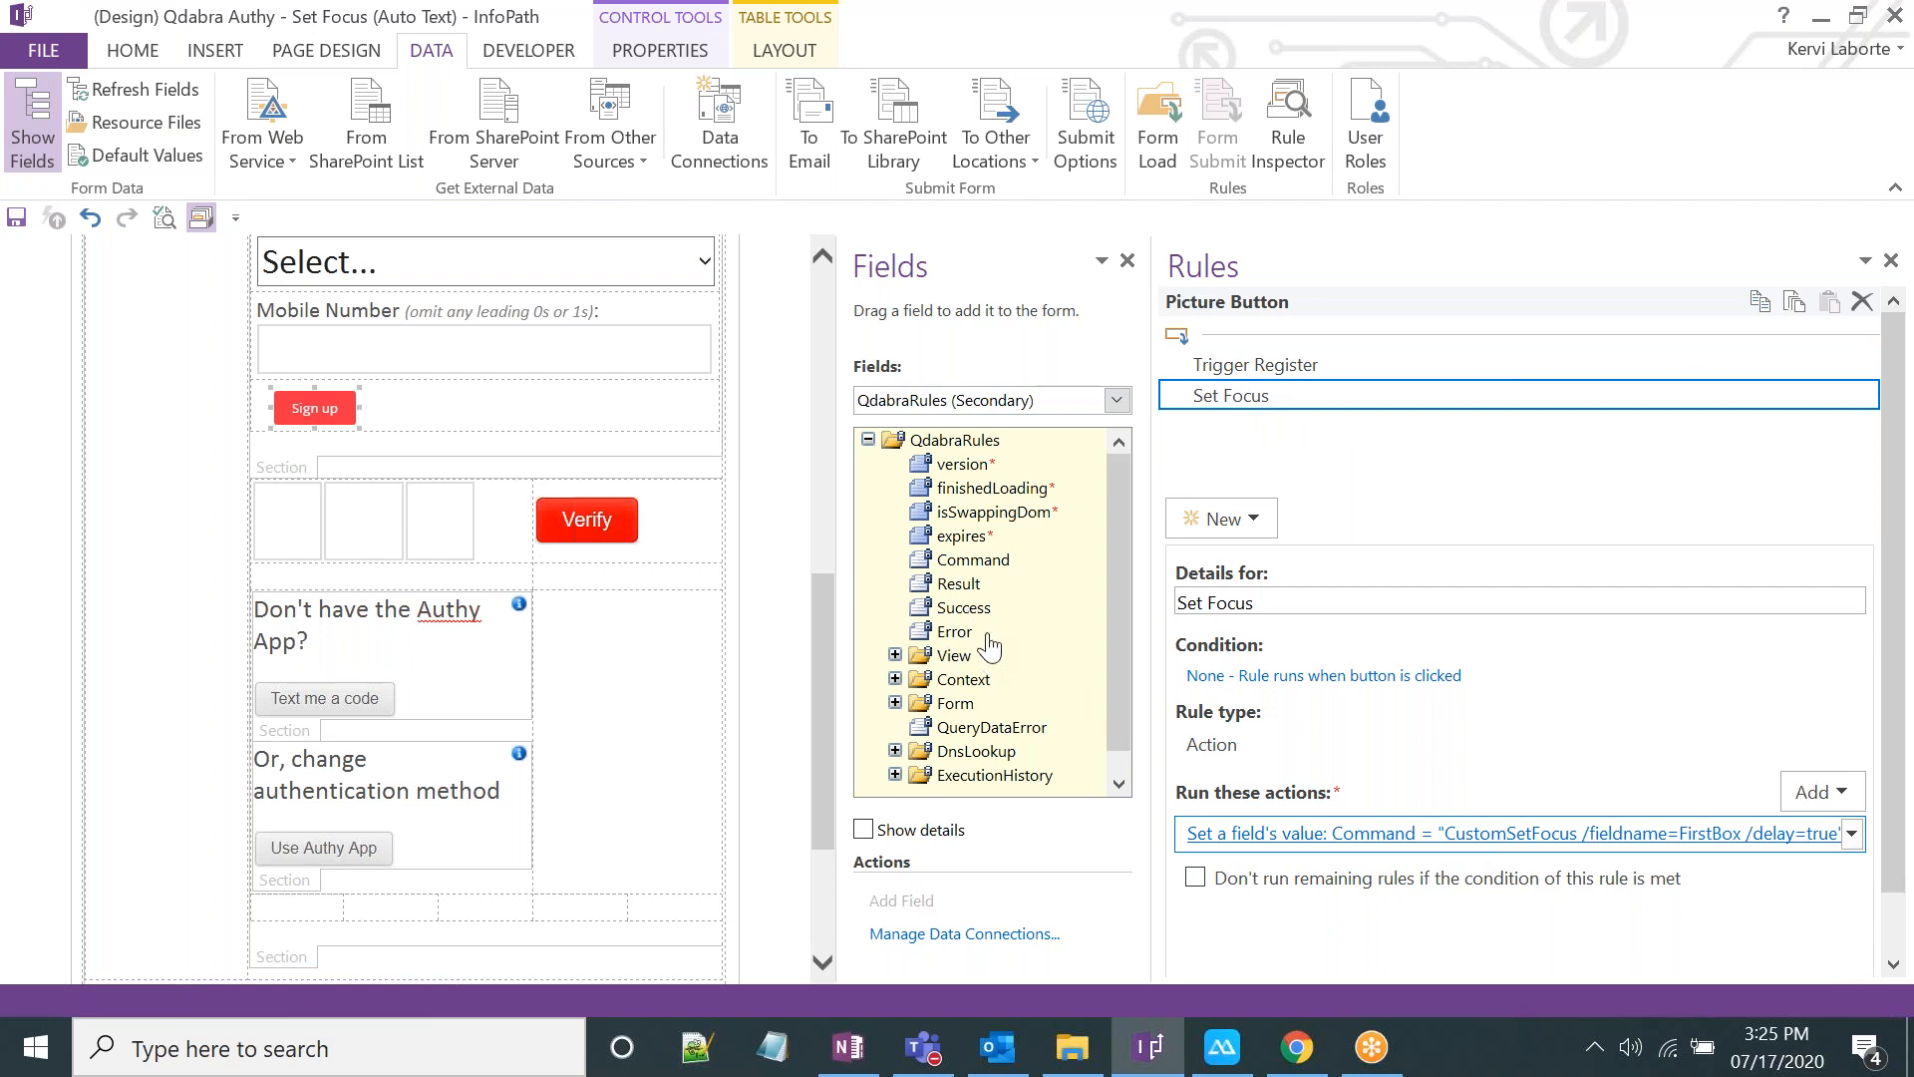
{"action": "left_click_drag", "start_coordinate": [975, 558], "coordinate": [804, 563]}
{"action": "left_click", "coordinate": [807, 560]}
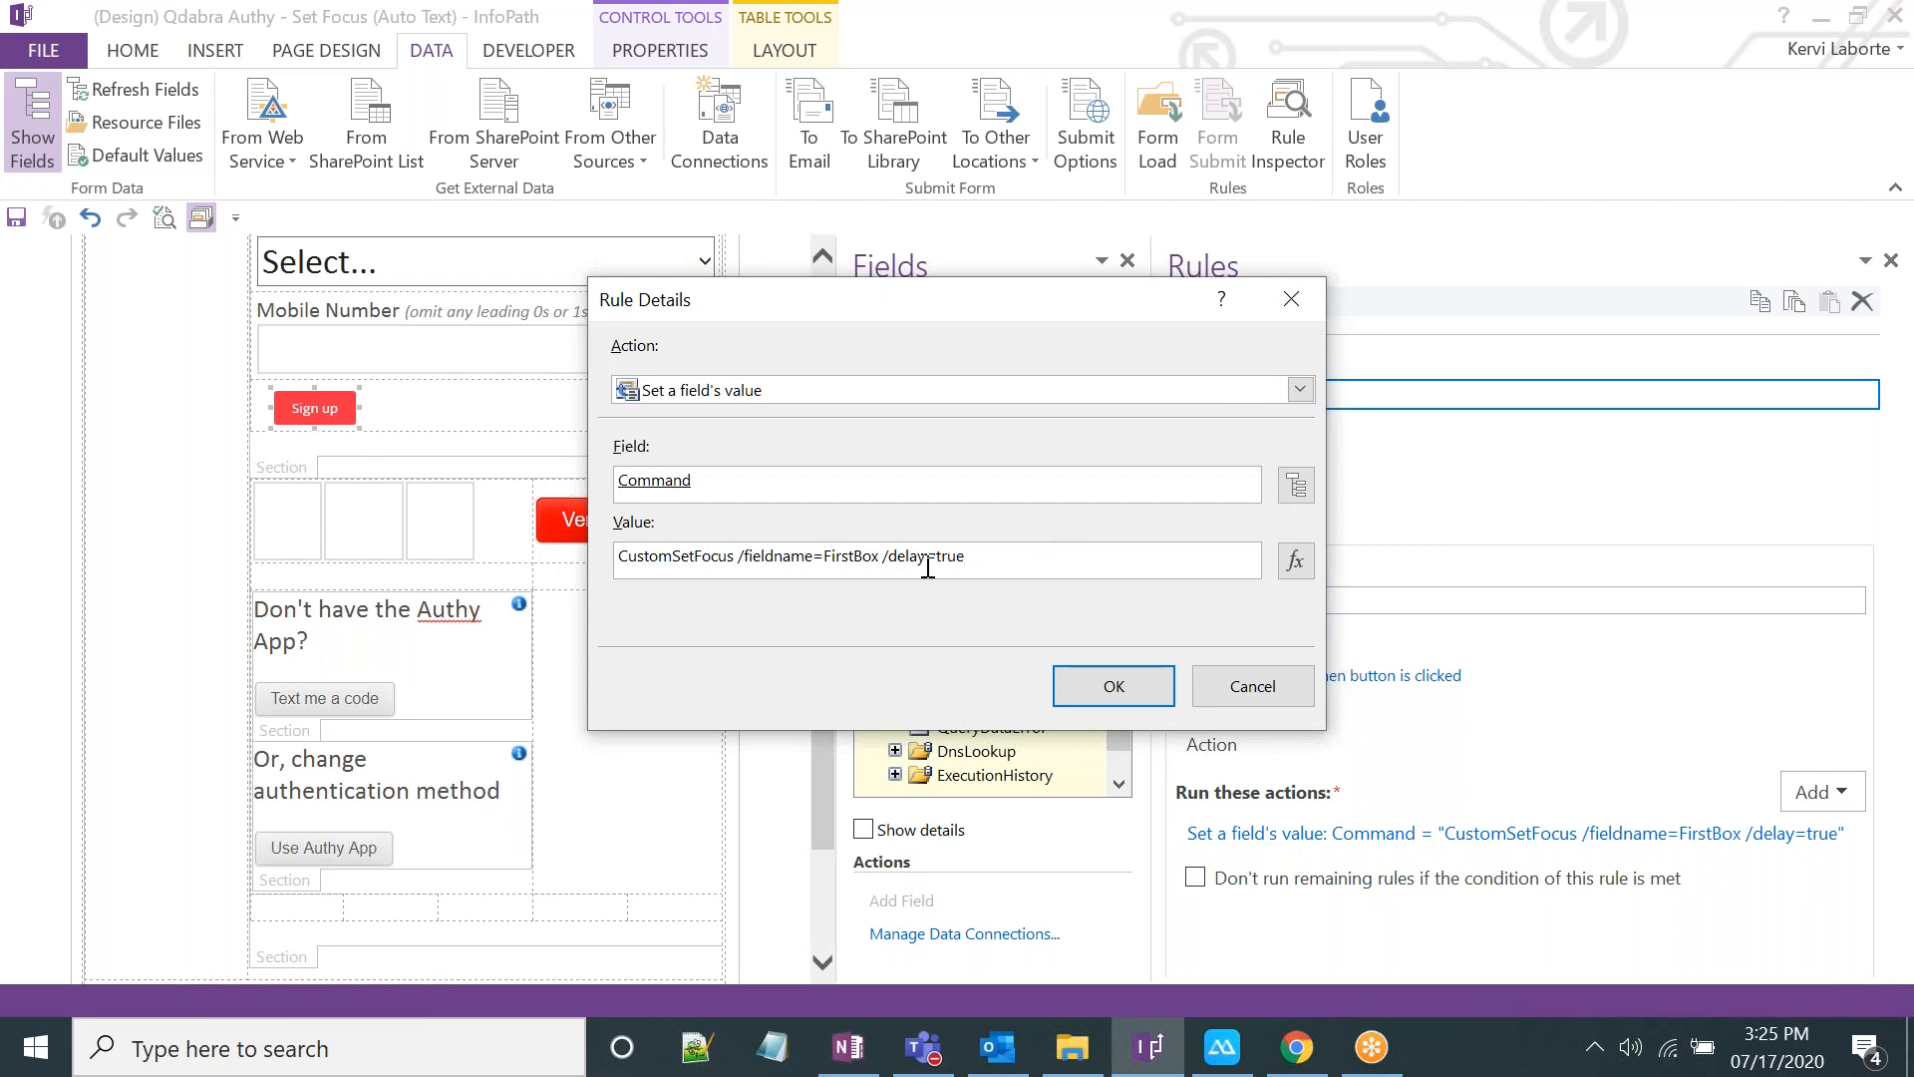
{"action": "left_click", "coordinate": [847, 568]}
{"action": "double_click", "coordinate": [907, 568]}
{"action": "left_click", "coordinate": [935, 577]}
{"action": "left_click", "coordinate": [974, 569]}
{"action": "double_click", "coordinate": [913, 558]}
{"action": "left_click", "coordinate": [964, 566]}
{"action": "left_click_drag", "start_coordinate": [1035, 313], "coordinate": [1052, 344]}
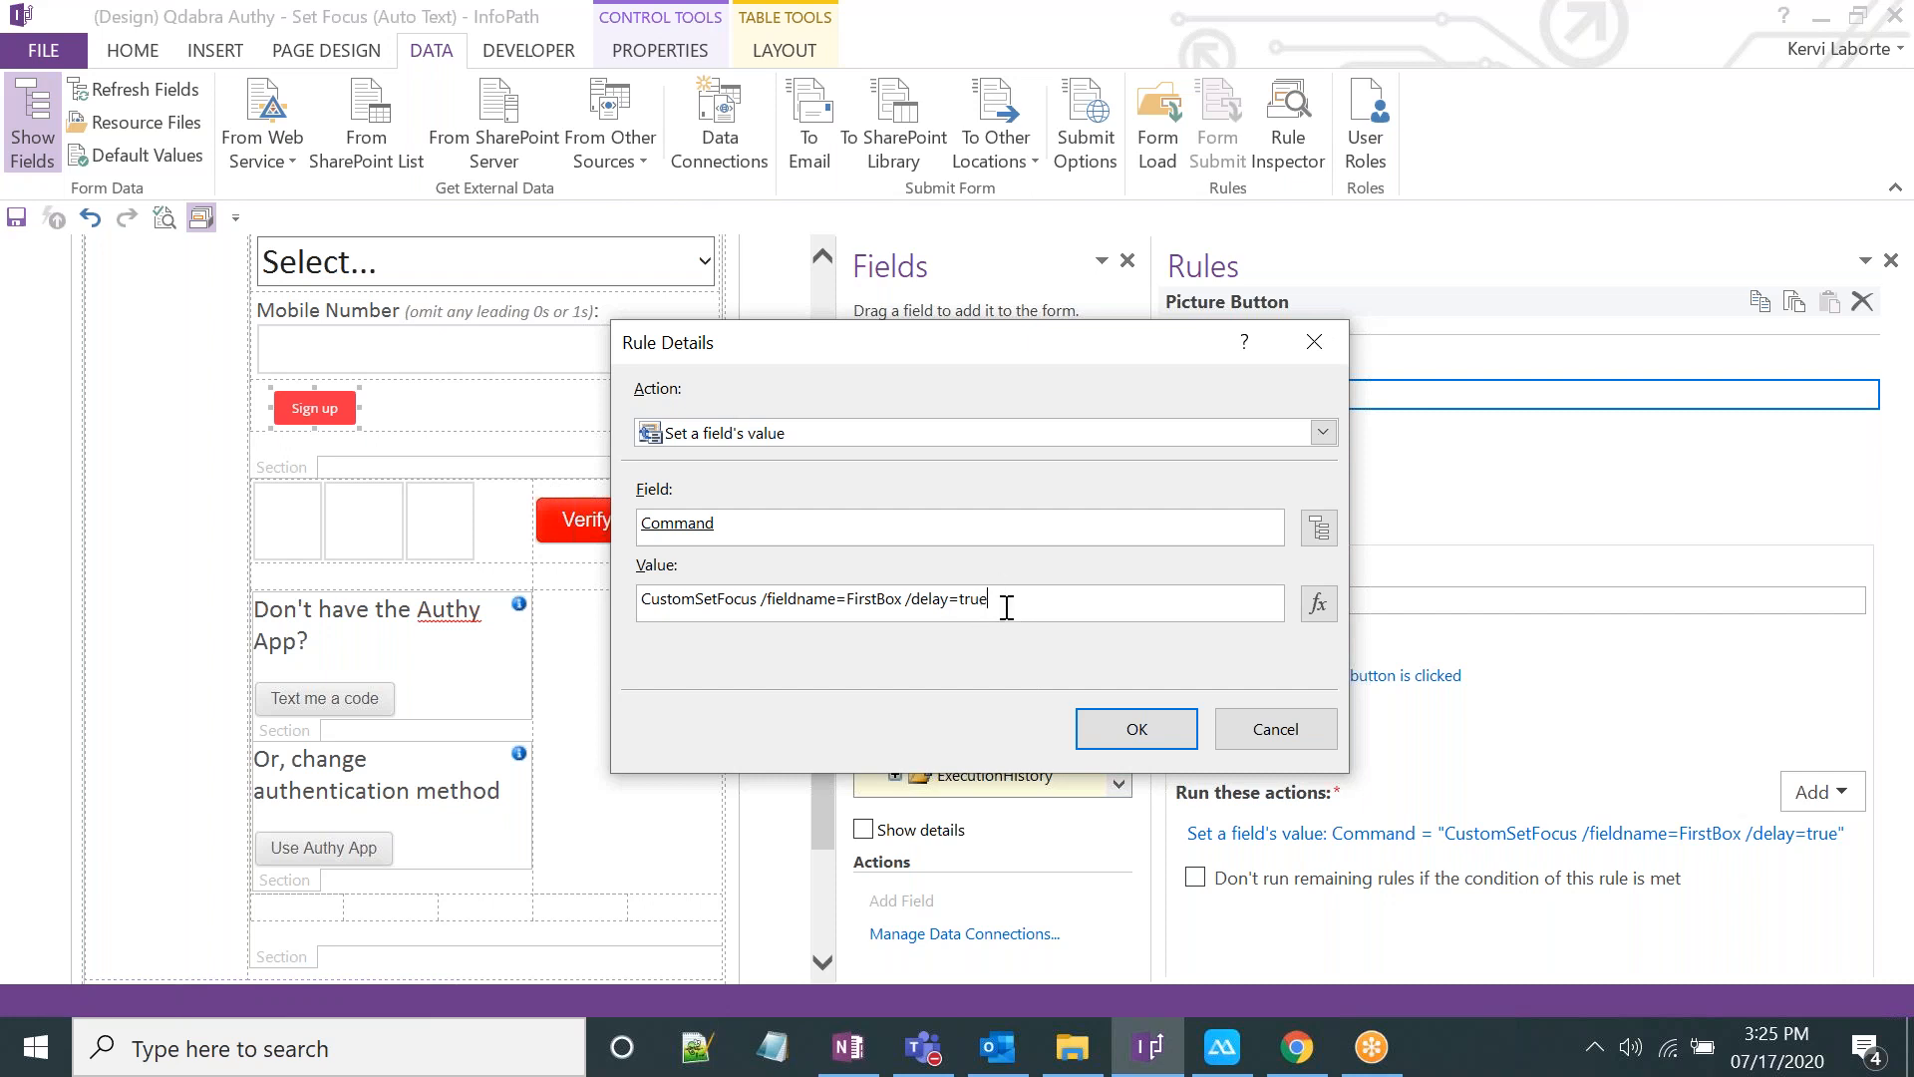
{"action": "left_click", "coordinate": [1316, 344]}
{"action": "scroll", "coordinate": [500, 594], "scroll_direction": "up", "scroll_amount": 7}
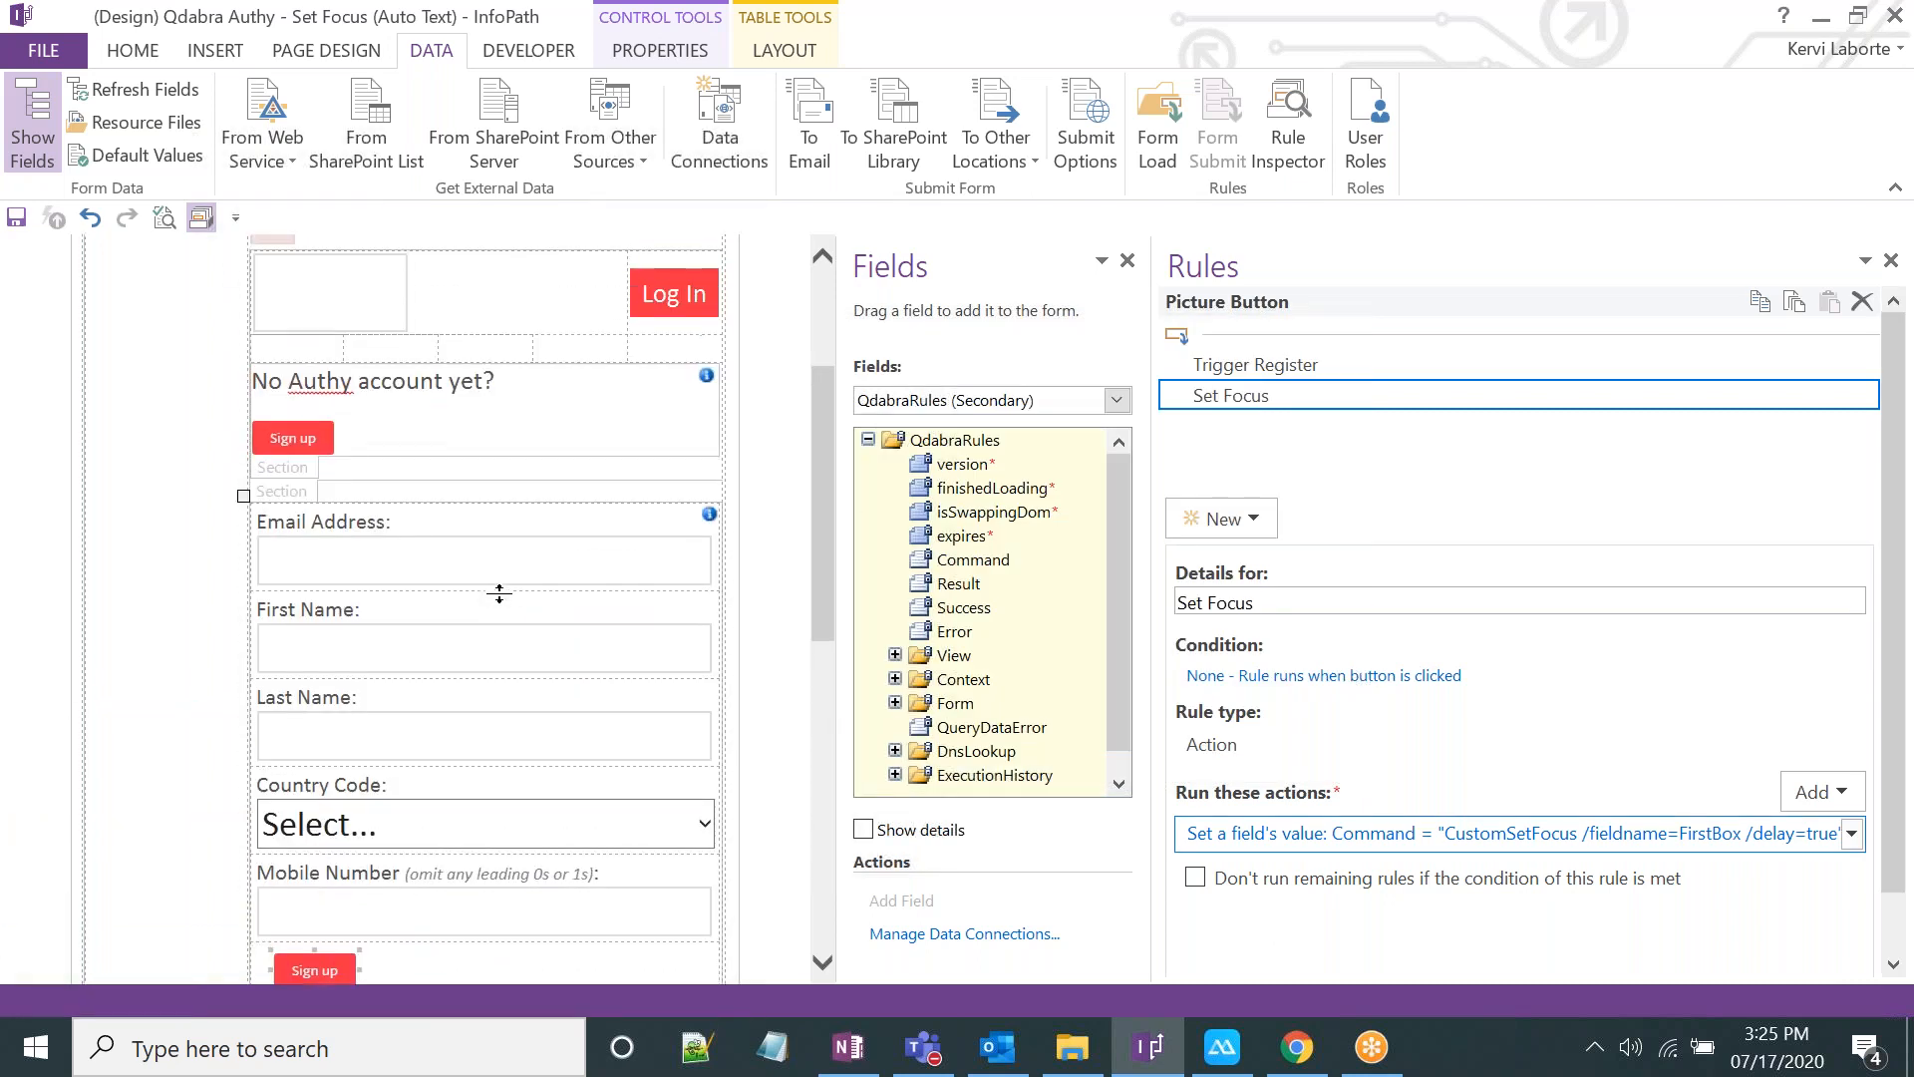
Step: Check the CurrentUser text box's 6-character limit in its Display properties
{"action": "scroll", "coordinate": [500, 594], "scroll_direction": "up", "scroll_amount": 2}
{"action": "left_click", "coordinate": [386, 566]}
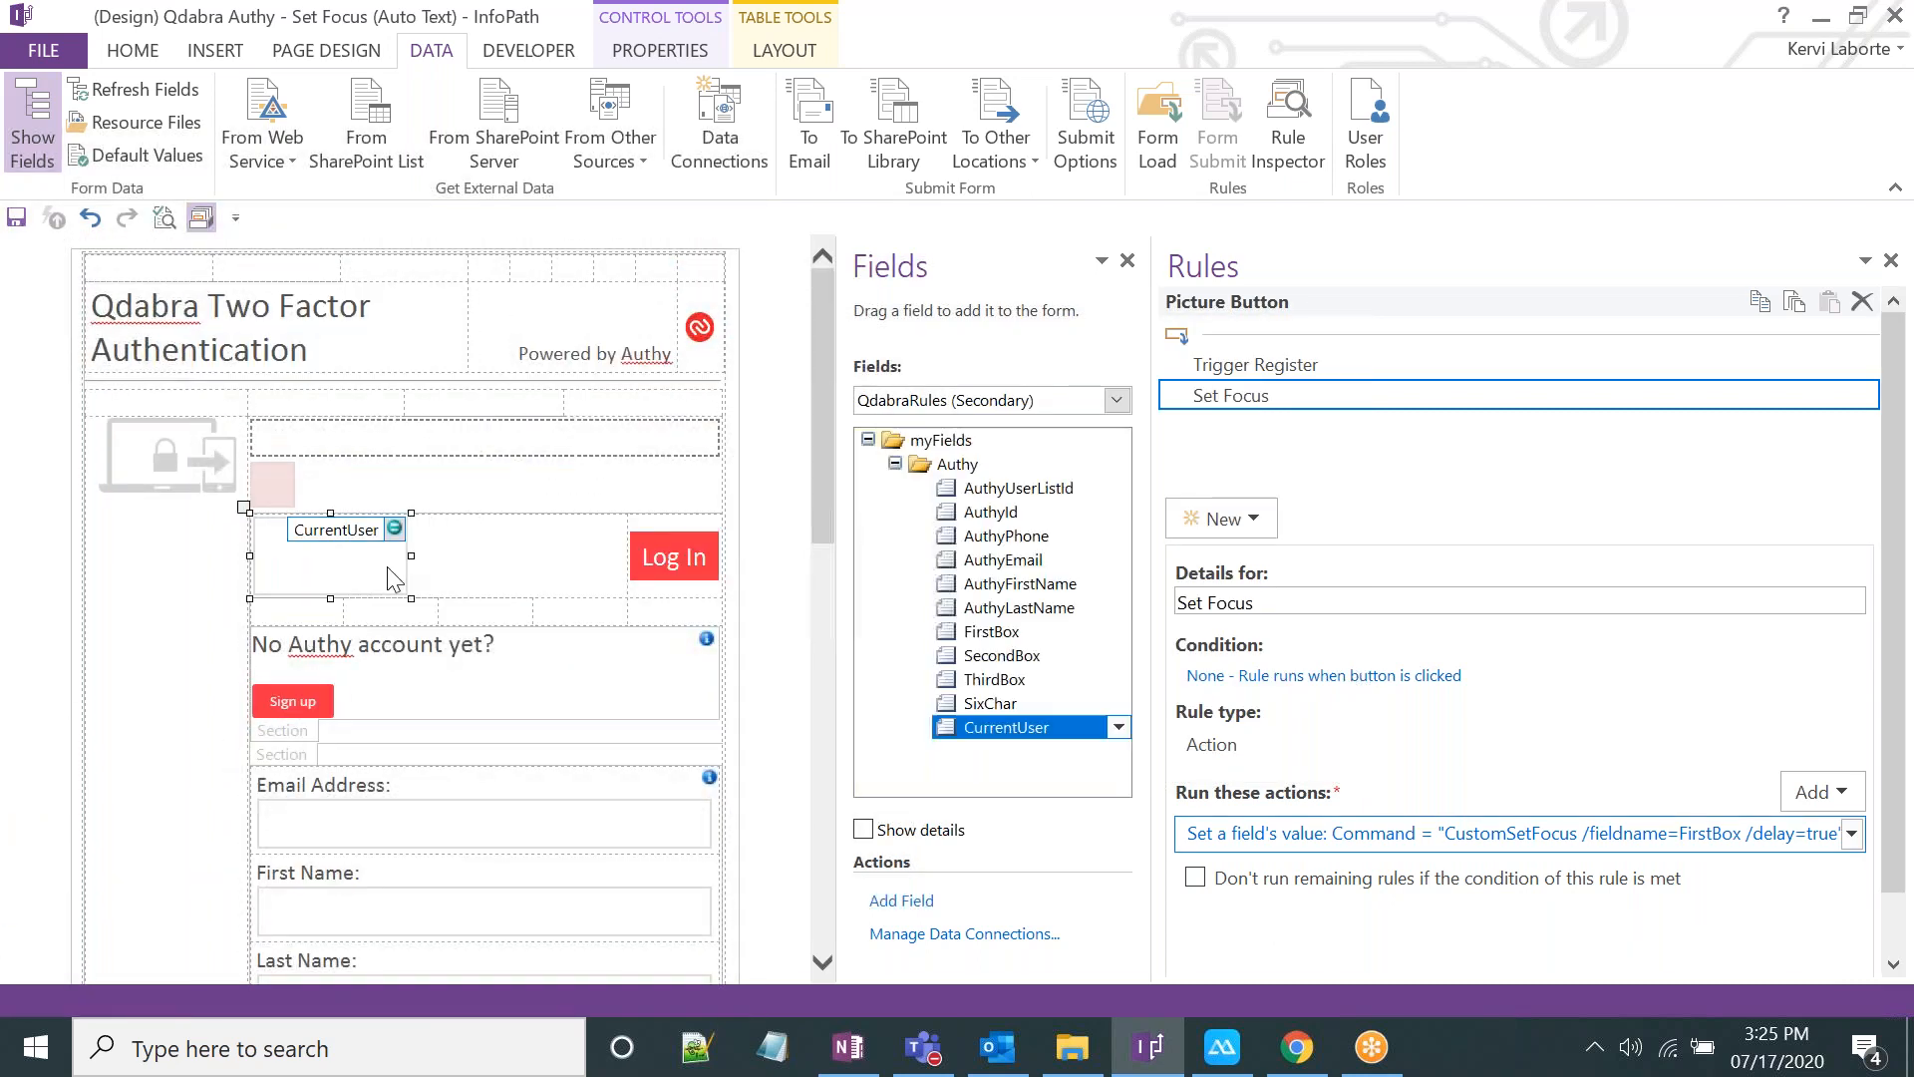
{"action": "right_click", "coordinate": [398, 578]}
{"action": "left_click", "coordinate": [524, 955]}
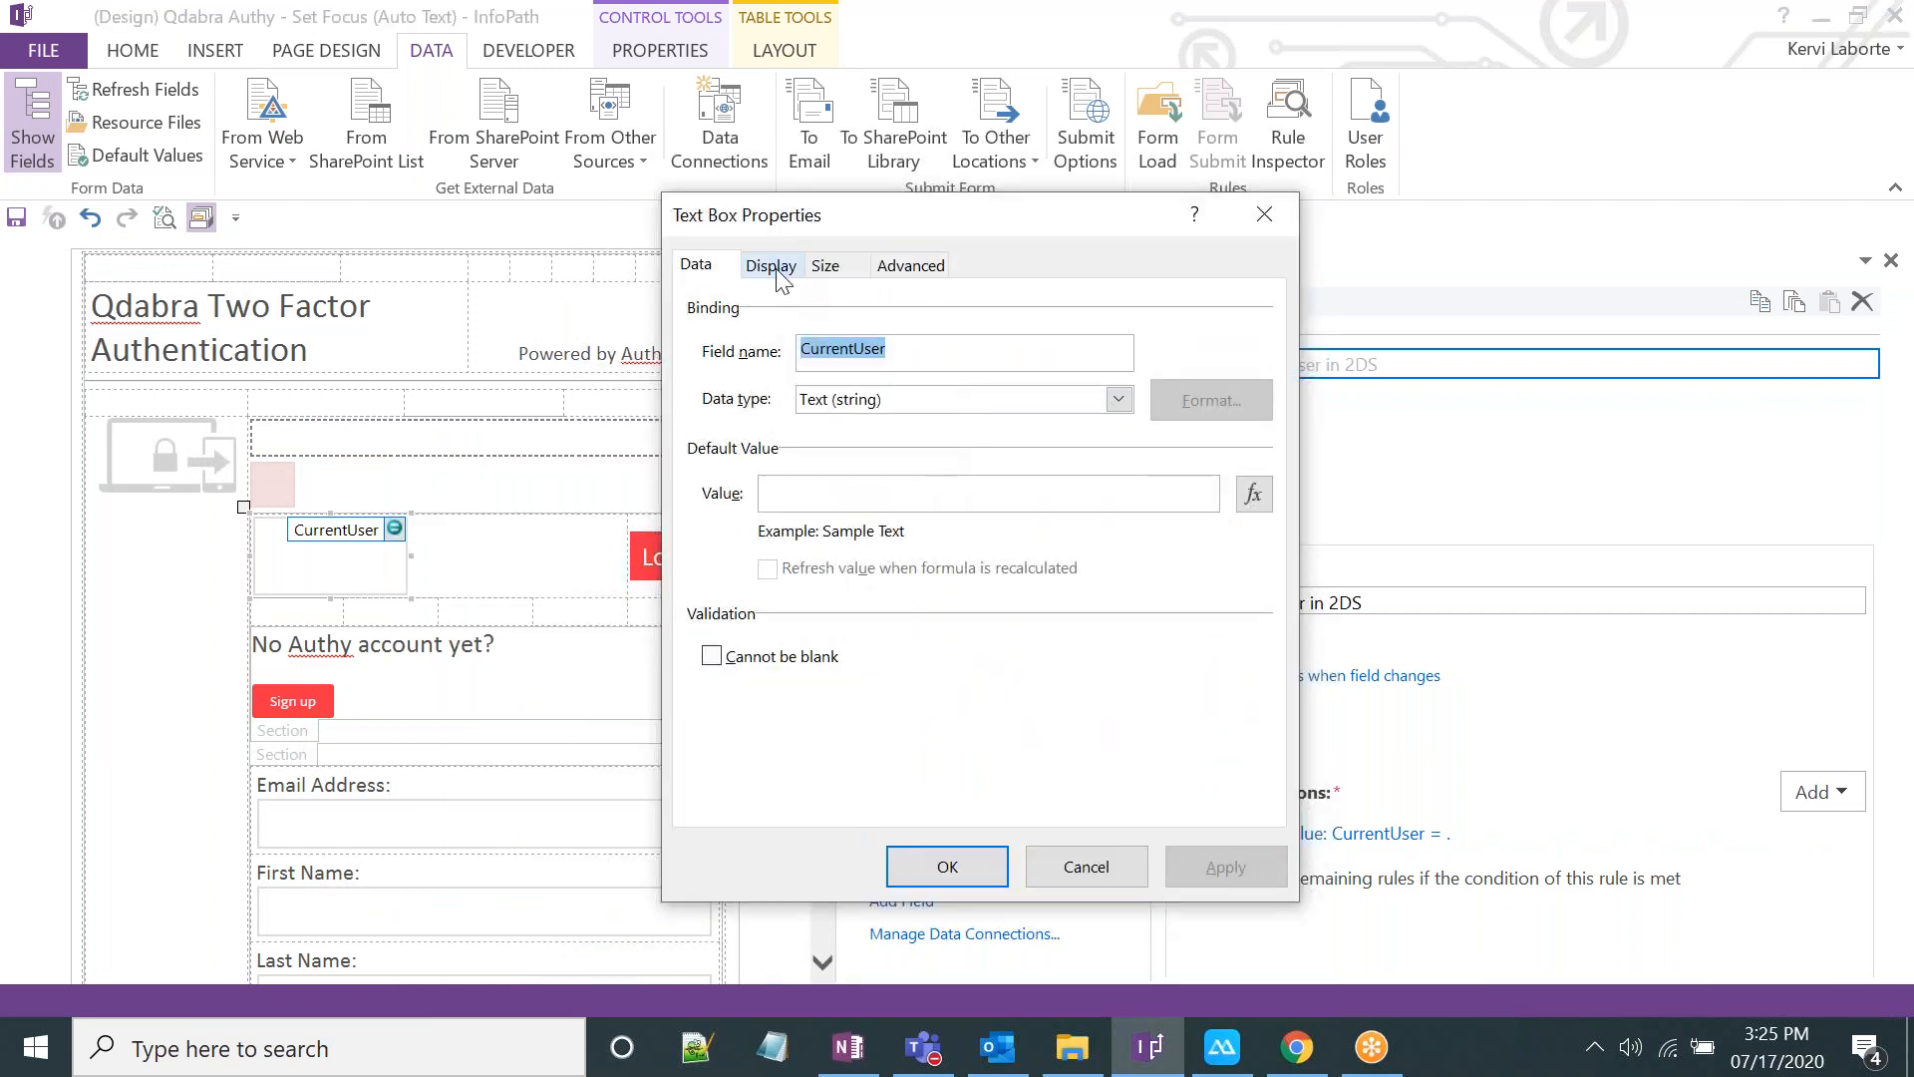
{"action": "left_click", "coordinate": [778, 269]}
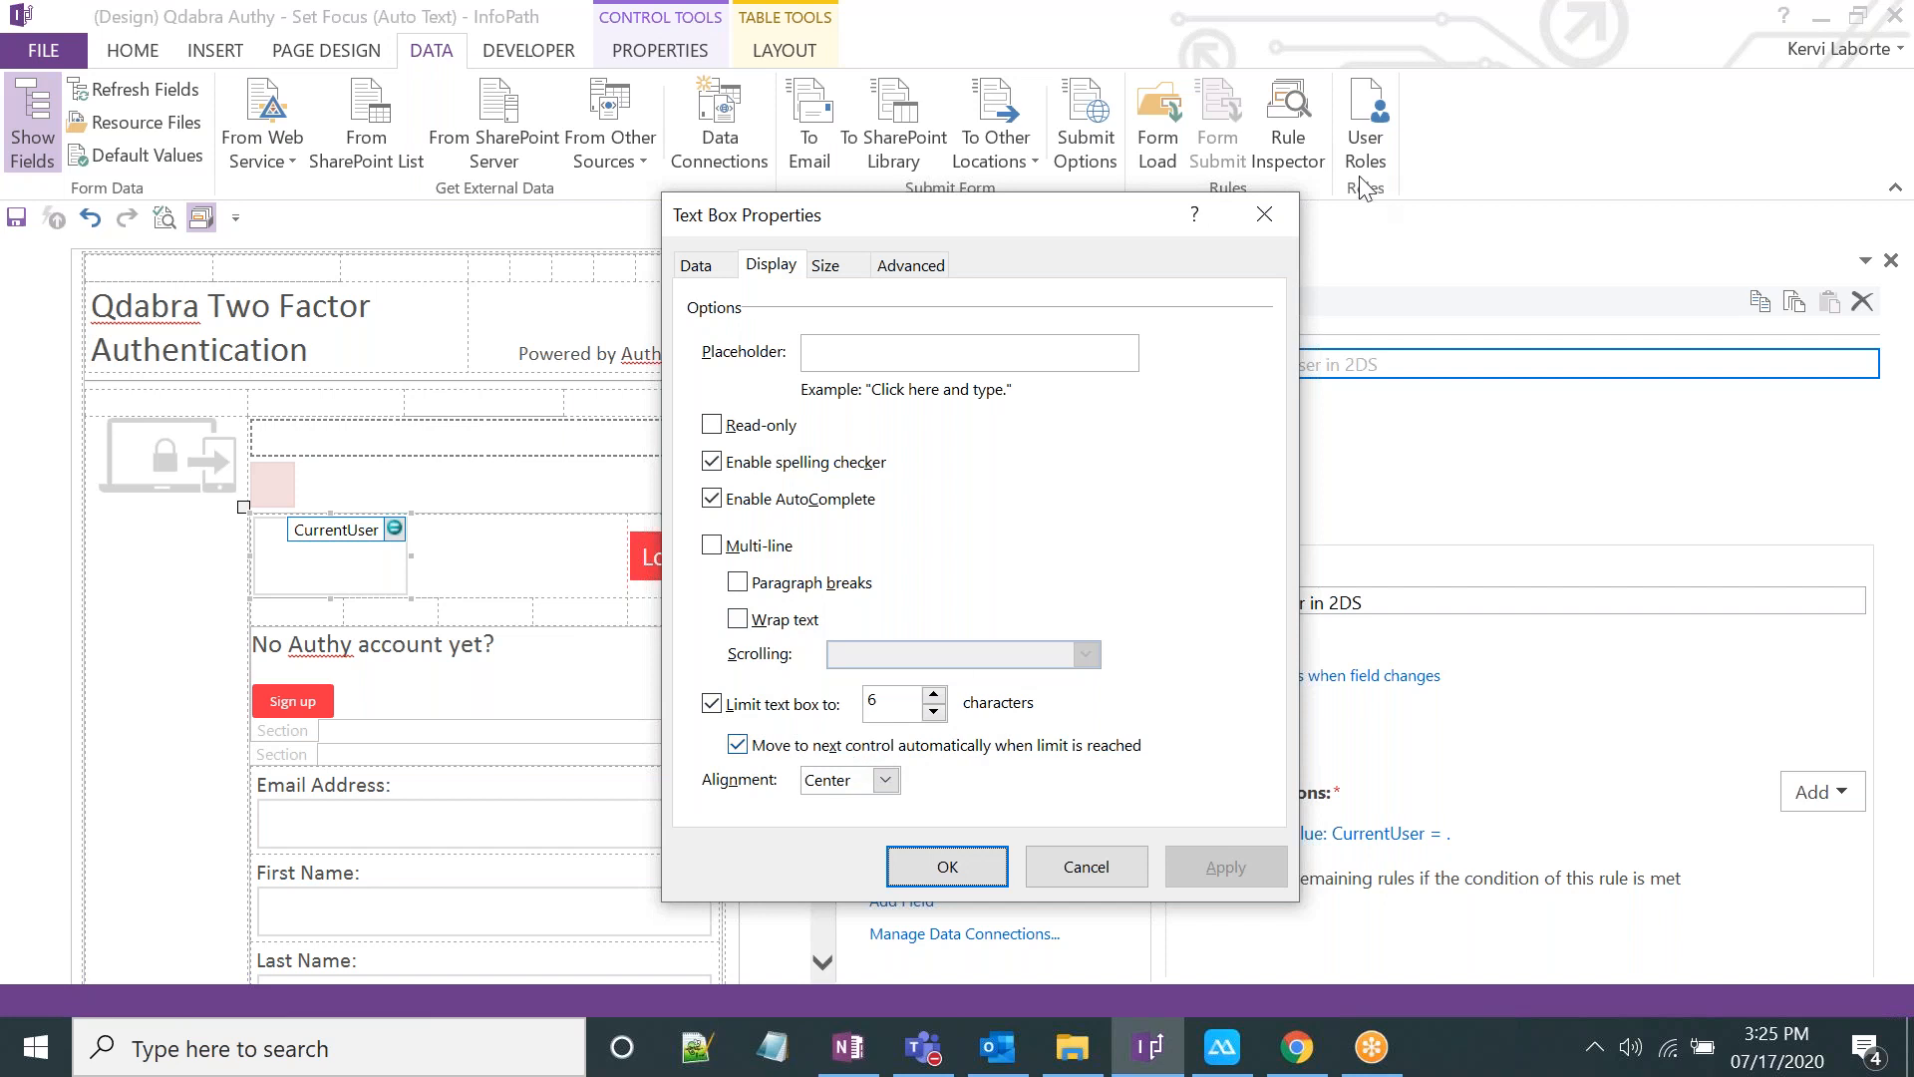
{"action": "left_click", "coordinate": [1280, 215]}
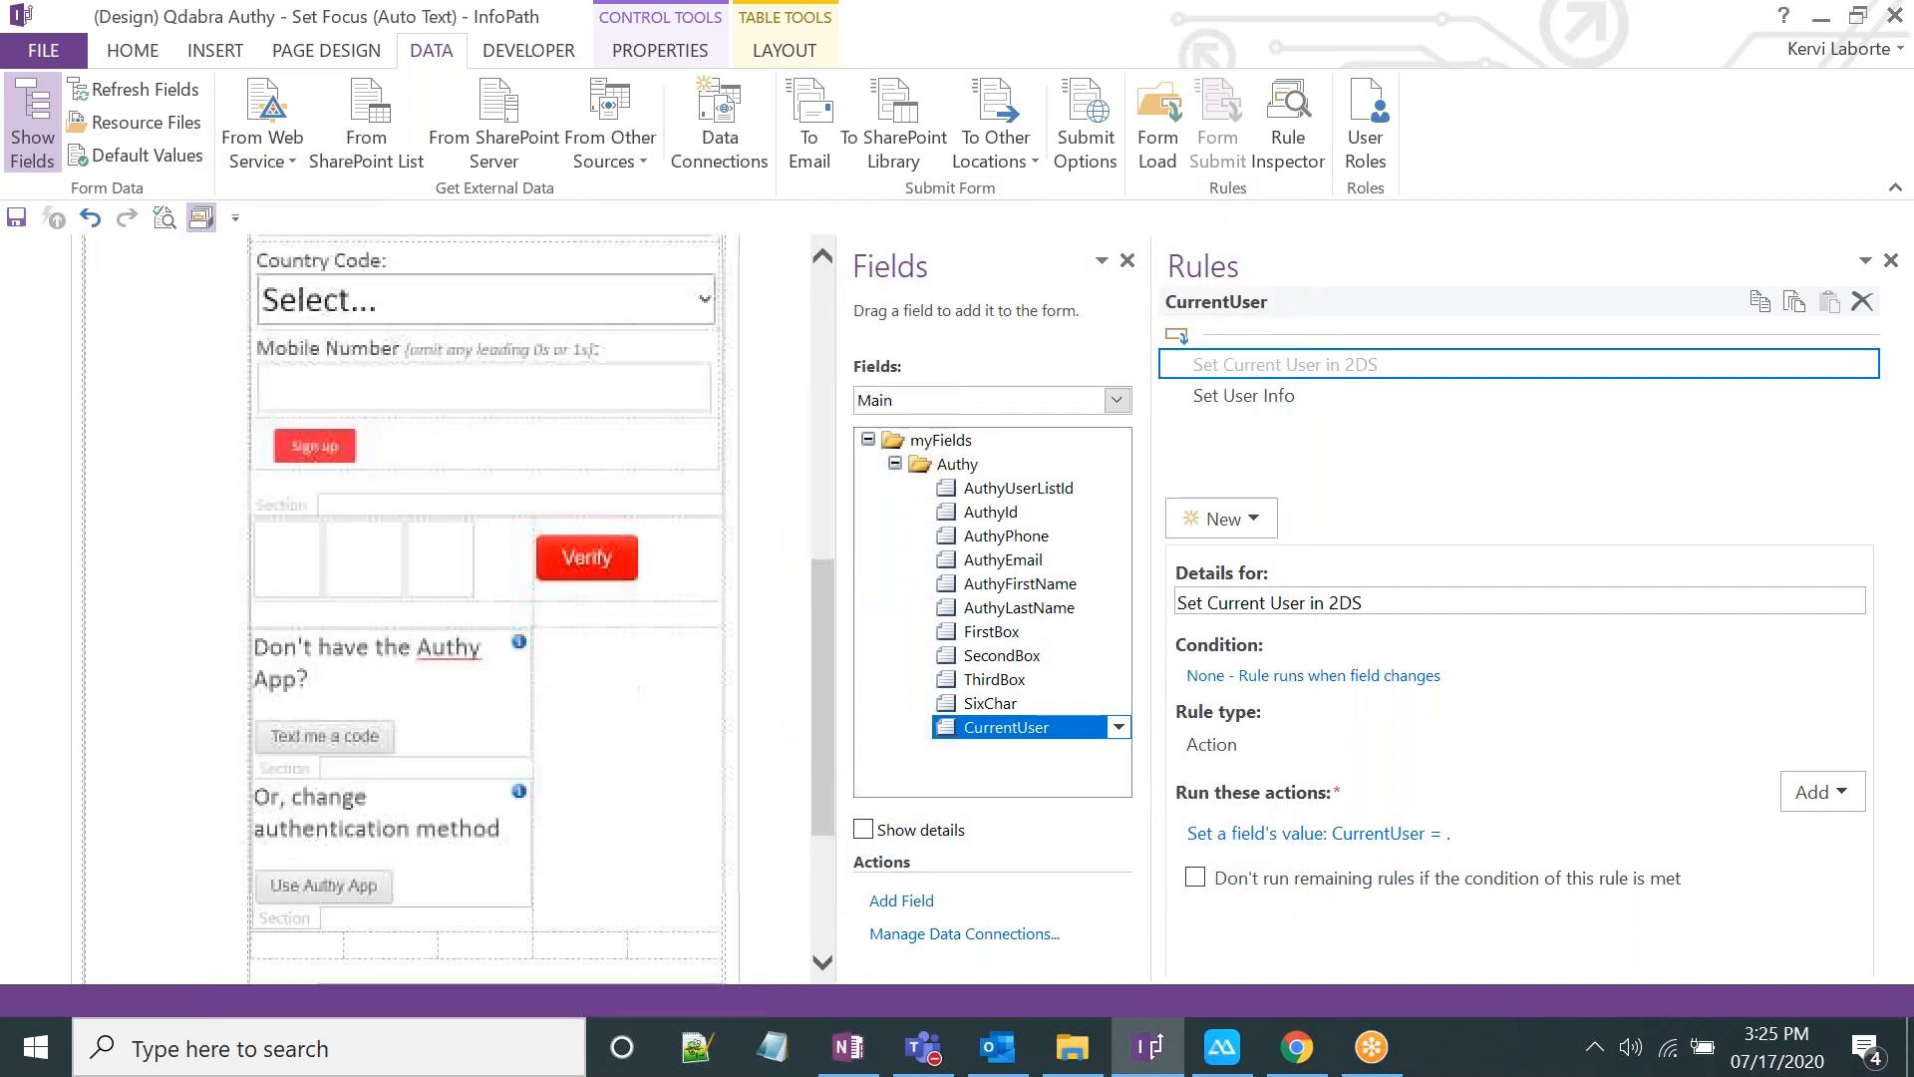
Step: Check FirstBox's 2-character limit with automatic move to the next control
{"action": "right_click", "coordinate": [299, 564]}
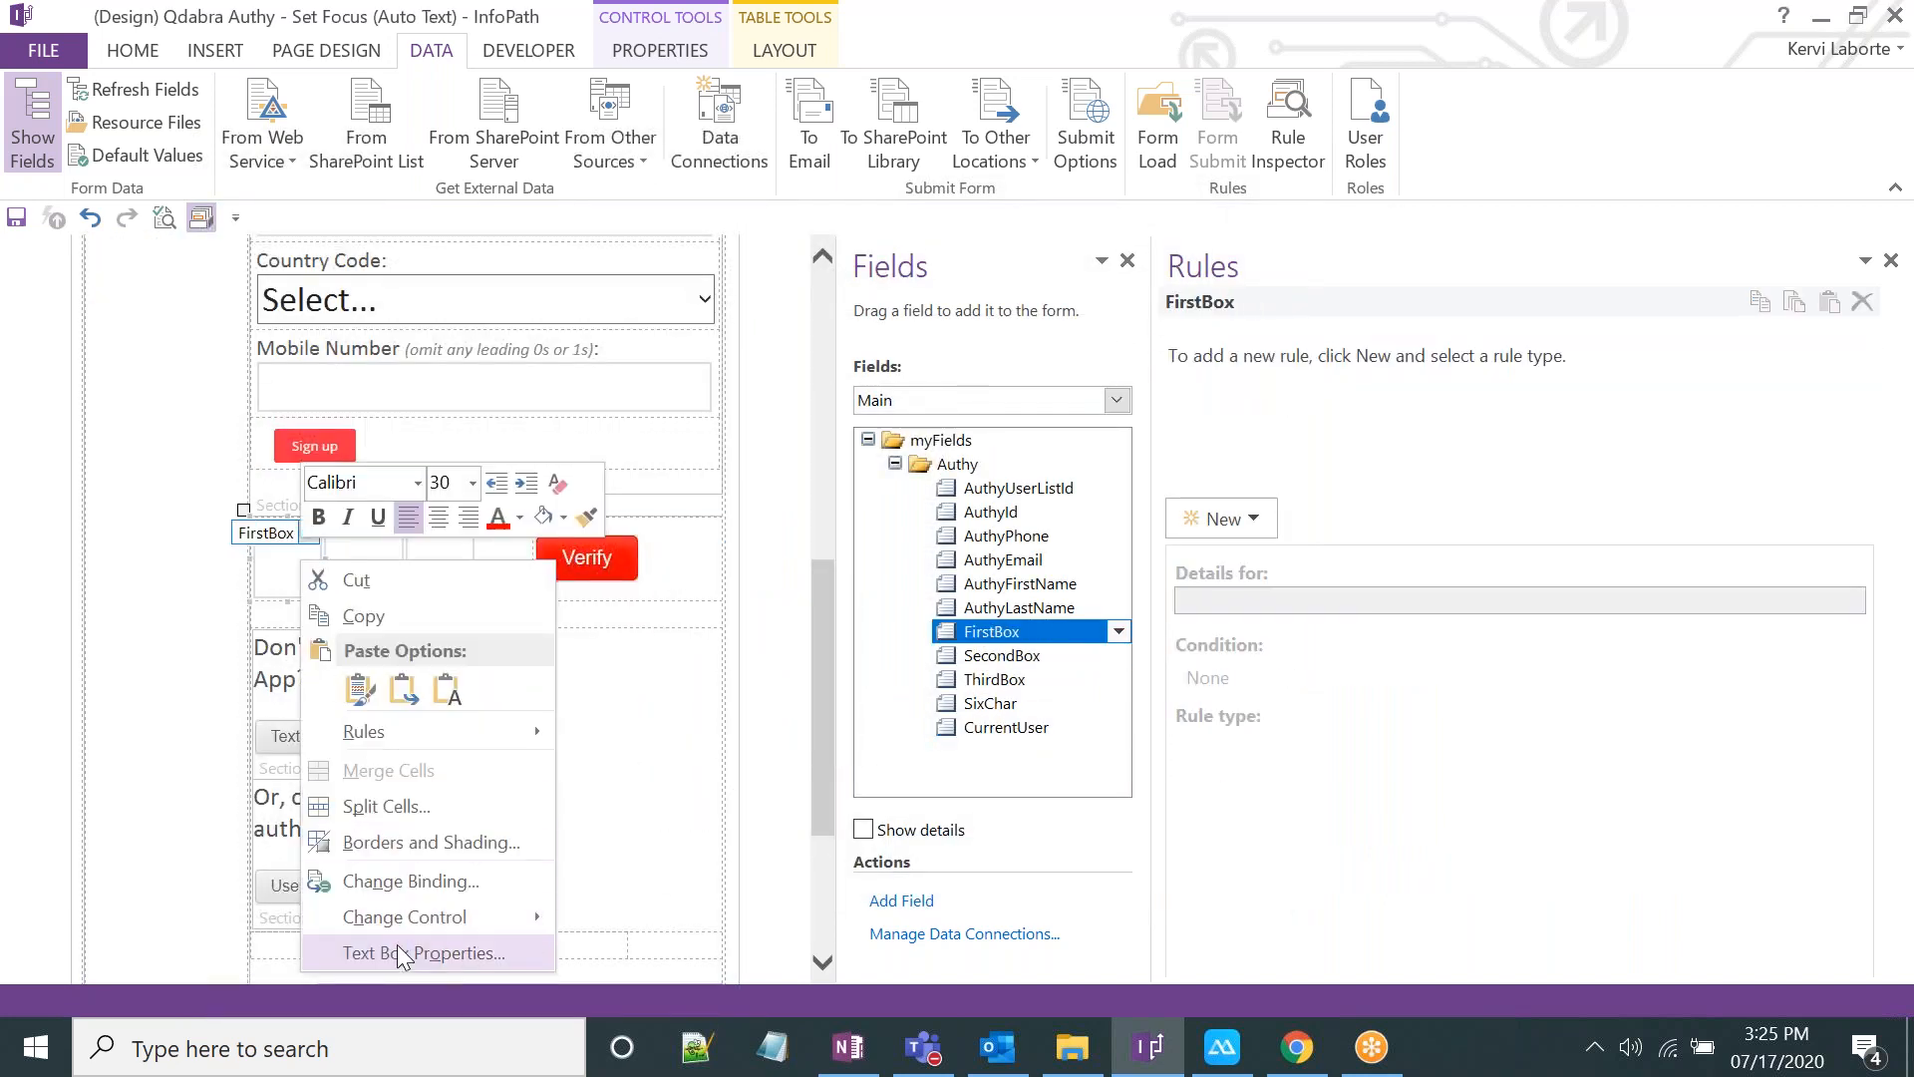
{"action": "left_click", "coordinate": [399, 952]}
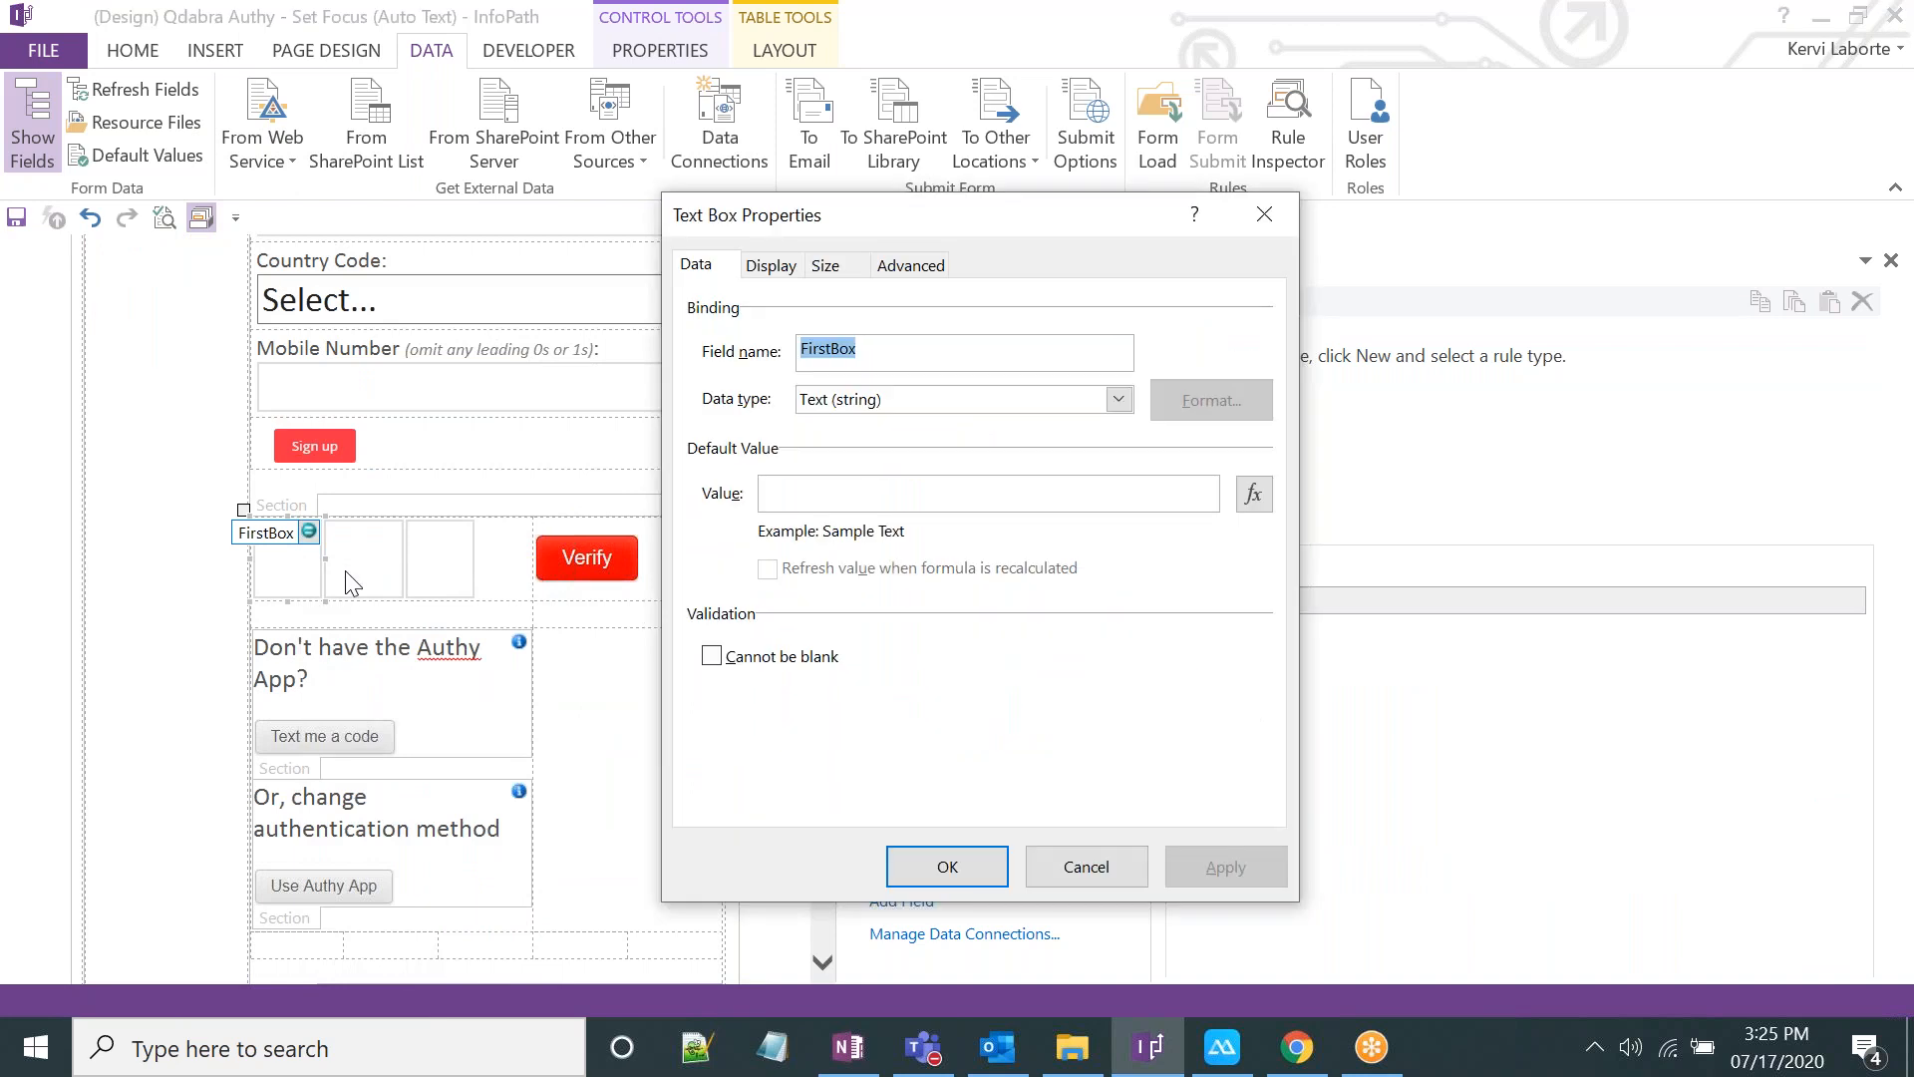
{"action": "left_click", "coordinate": [820, 269]}
{"action": "left_click", "coordinate": [770, 265]}
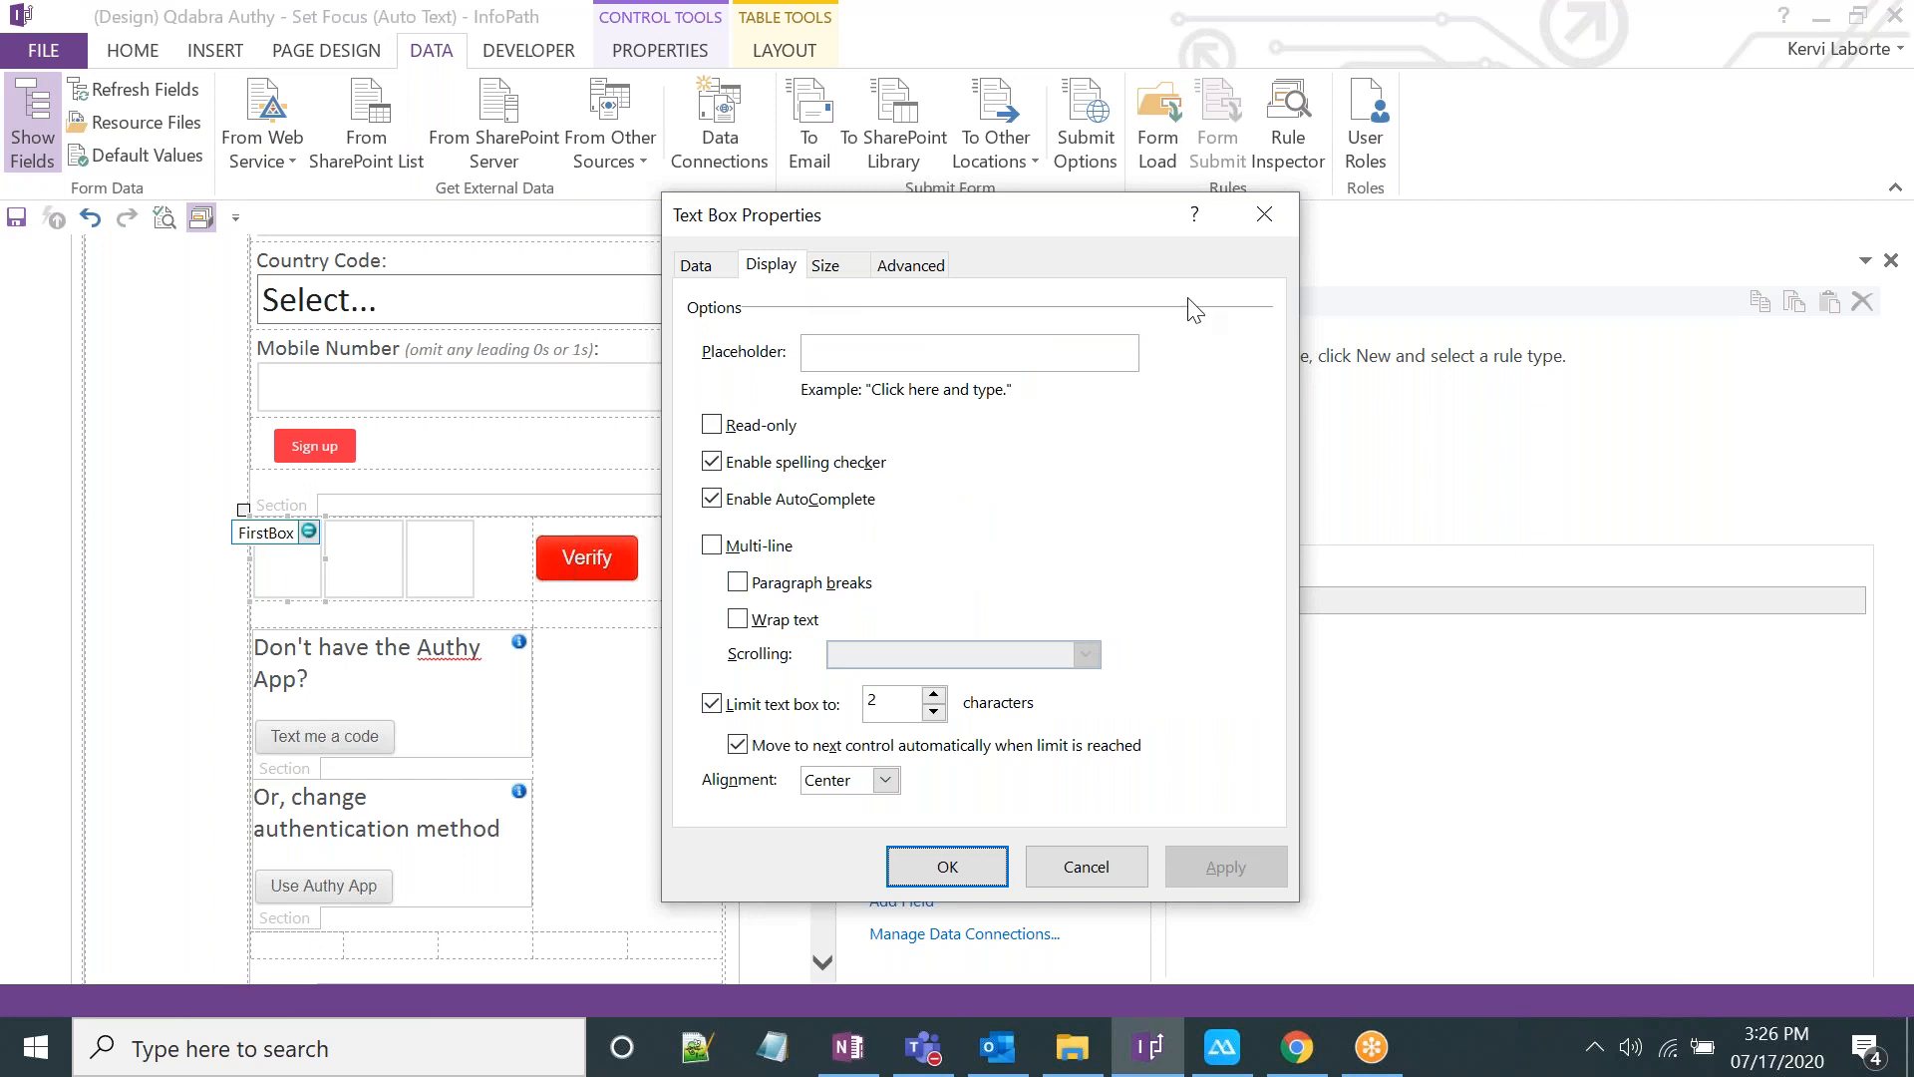
{"action": "left_click", "coordinate": [1266, 212]}
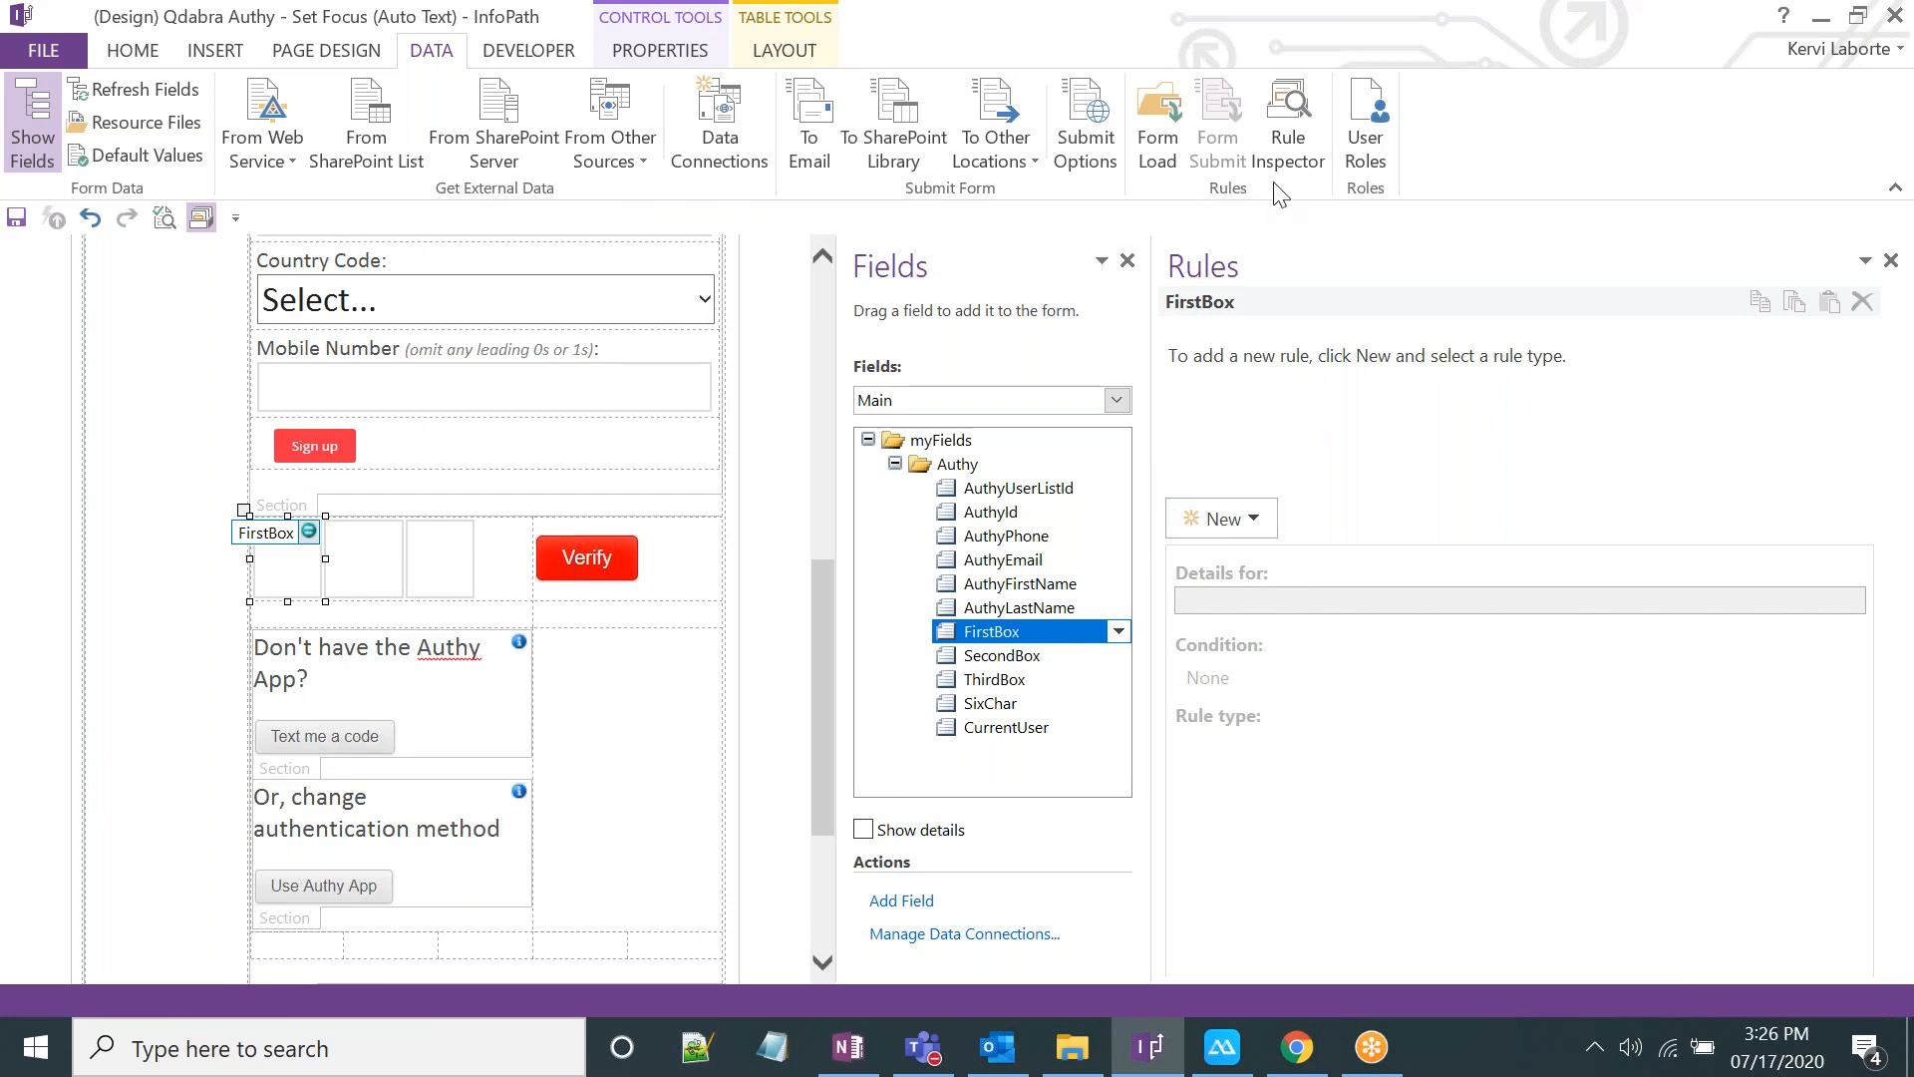
Step: Return to the PowerPoint slideshow and advance from DEMO to the QUESTIONS? slide
{"action": "left_click", "coordinate": [1298, 47]}
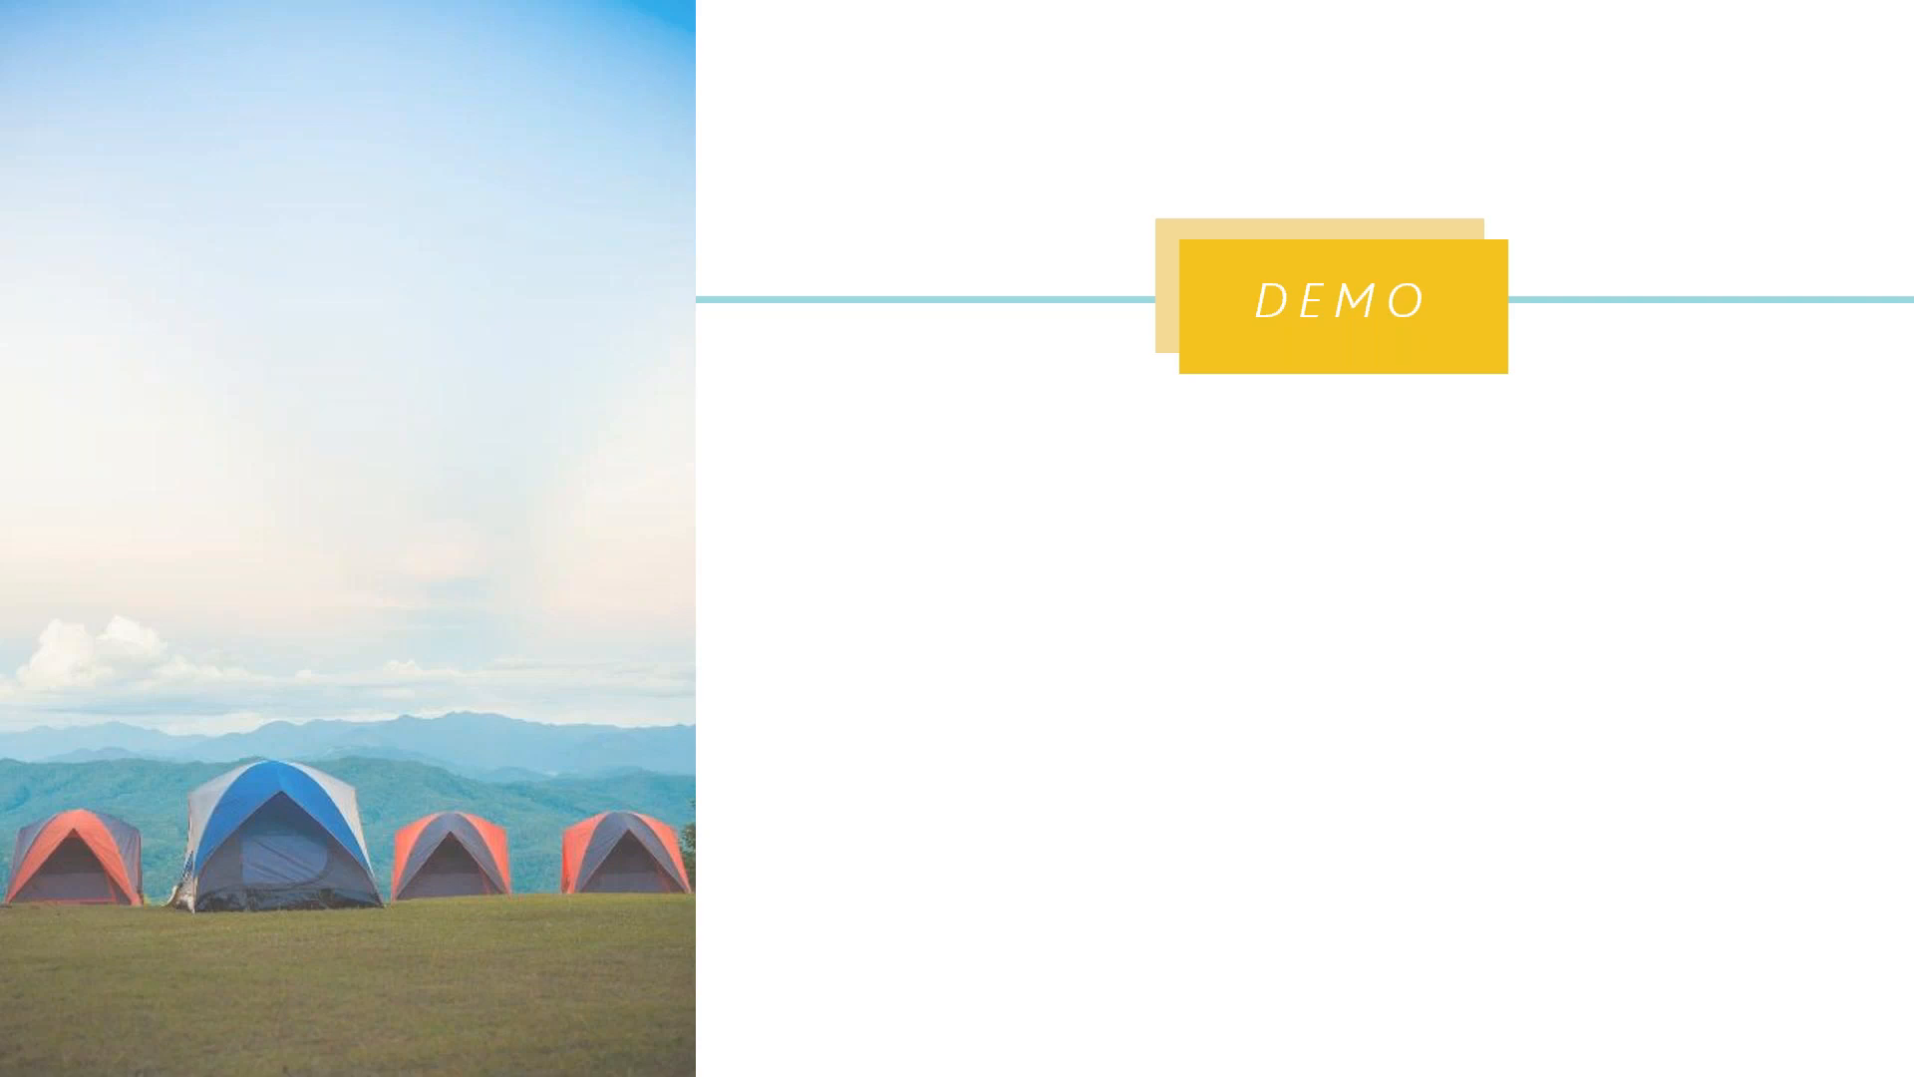
{"action": "left_click", "coordinate": [1169, 643]}
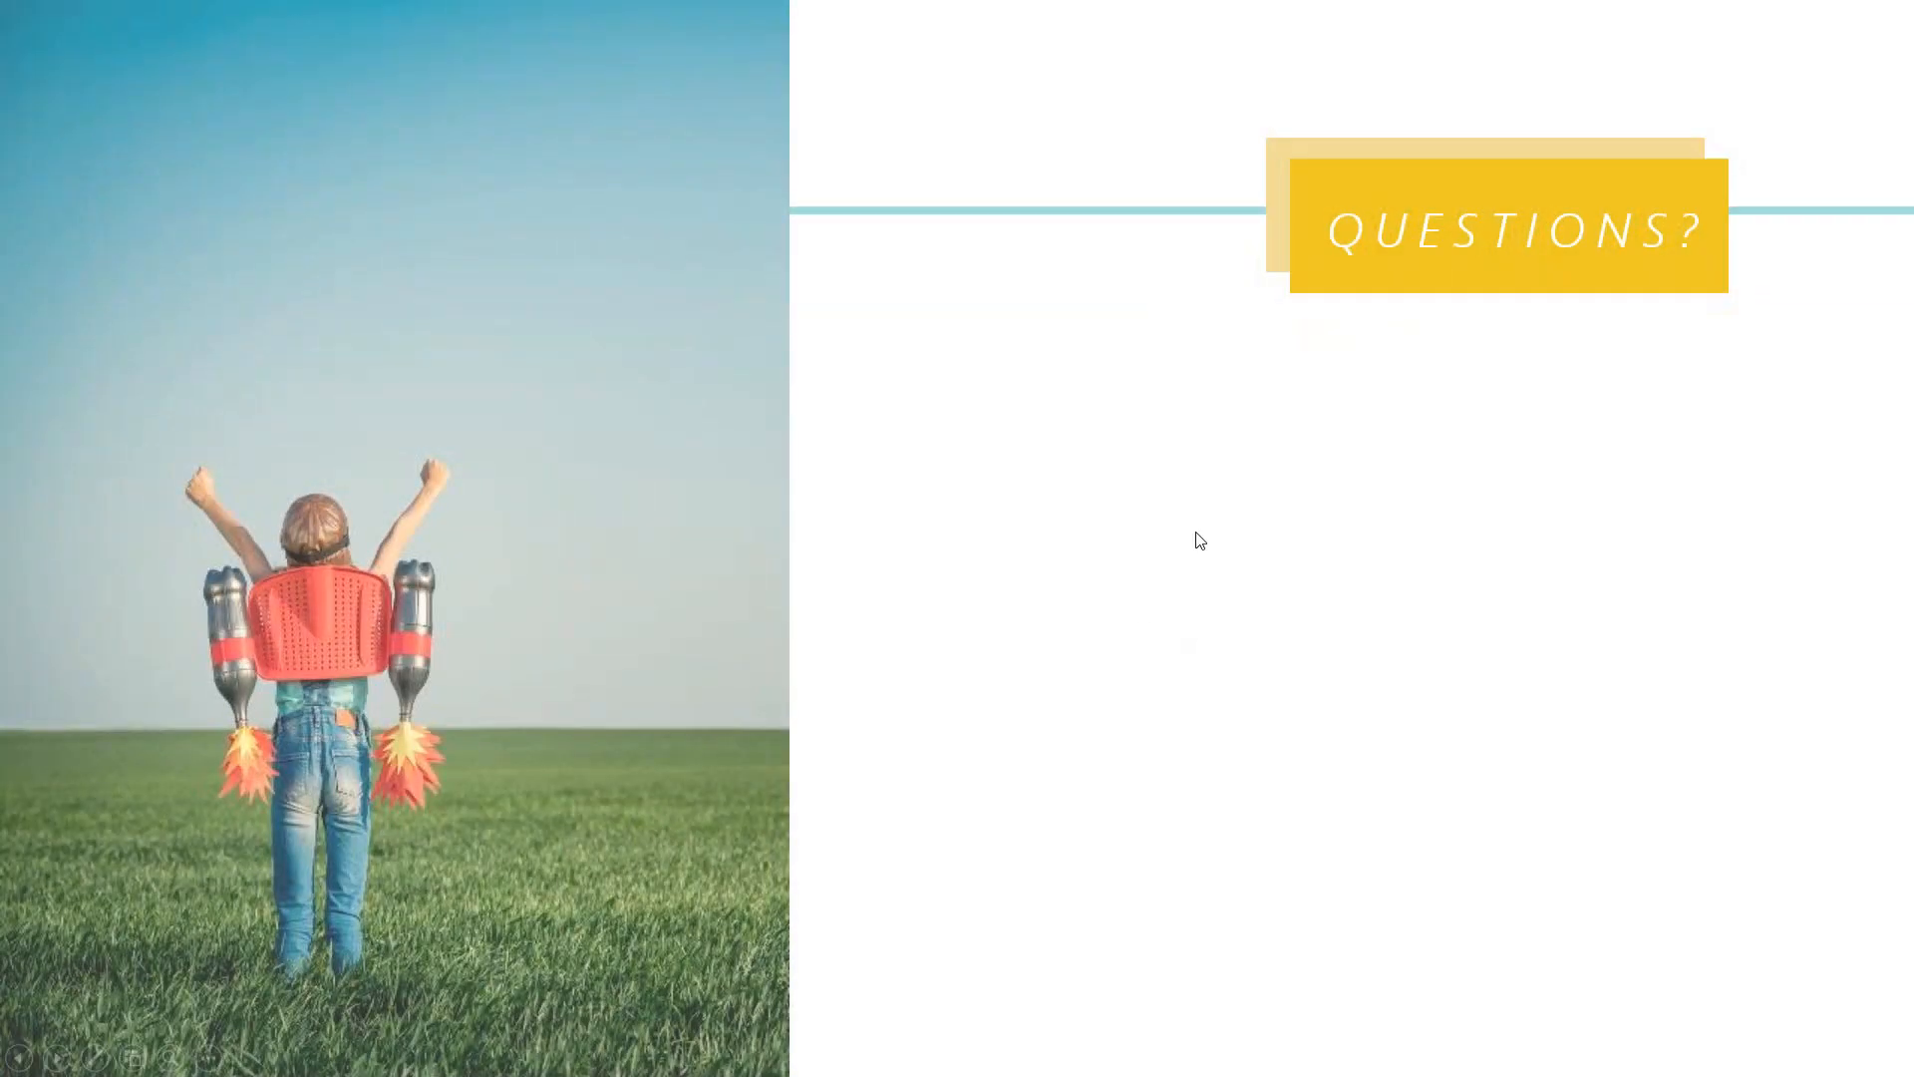